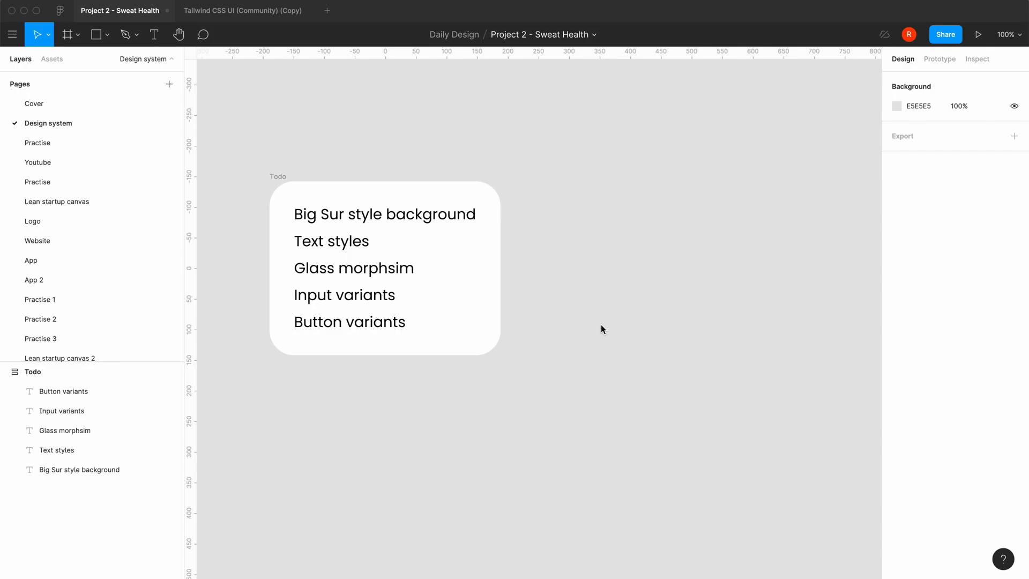
Create a 1920 × 1080 frame beside the Todo card and align its upper edge with the card.
key(f)
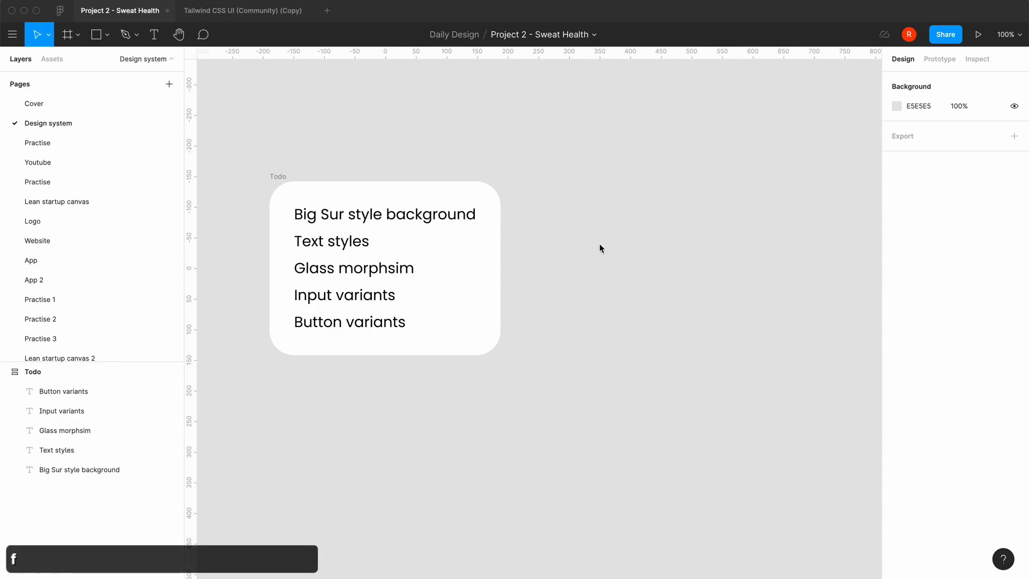
key(f)
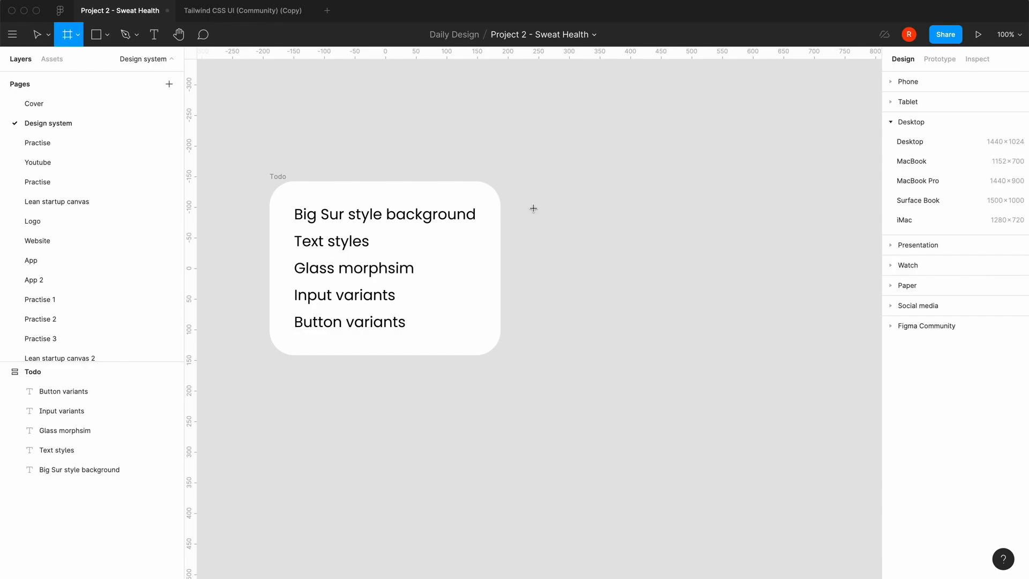
click(573, 197)
click(922, 152)
text(1920)
key(Tab)
text(1080)
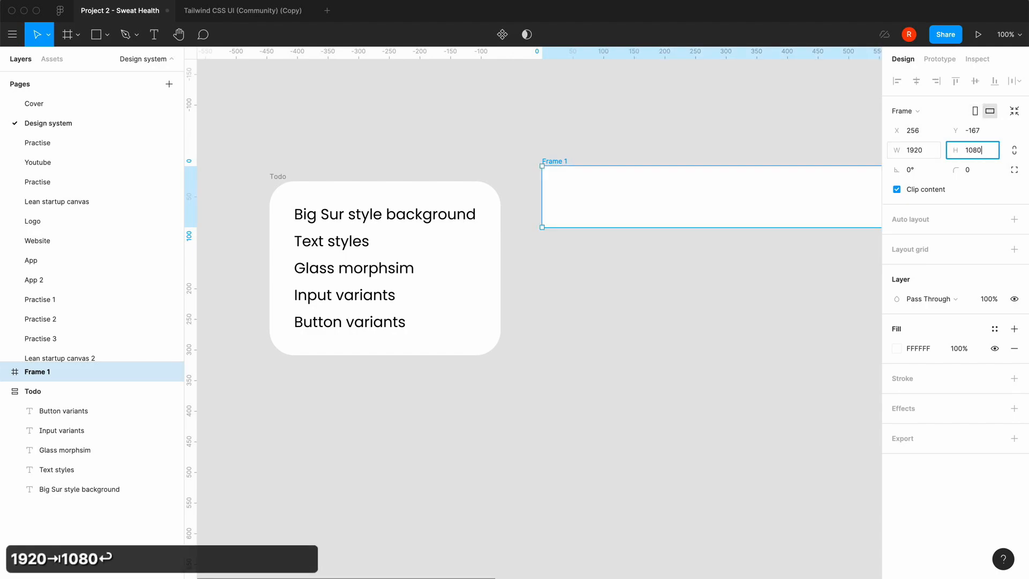
key(Return)
drag(681, 248, 680, 263)
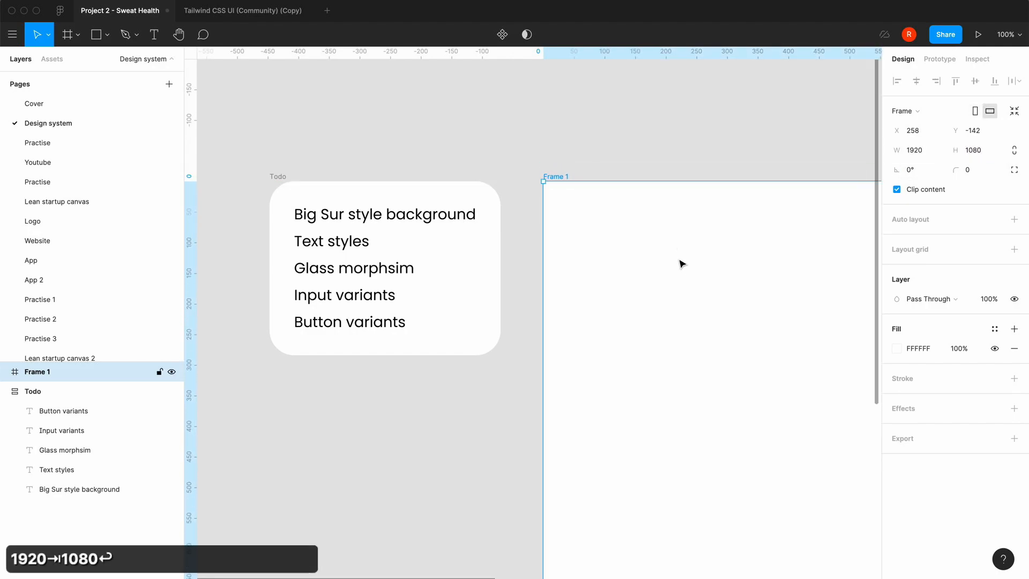
Open the file's Logo page.
click(515, 130)
key(minus)
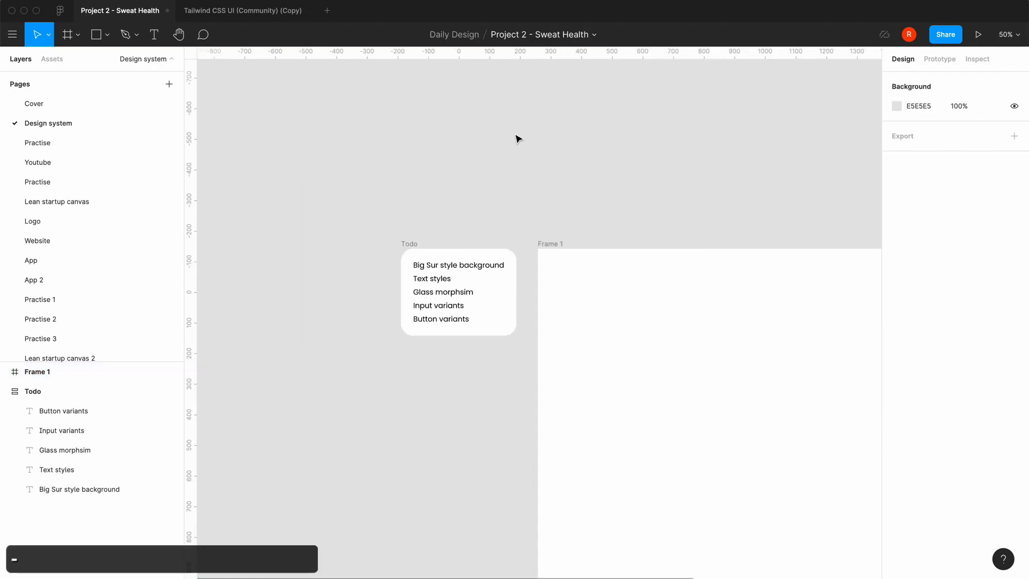
scroll(659, 348, right, 5)
scroll(659, 348, down, 2)
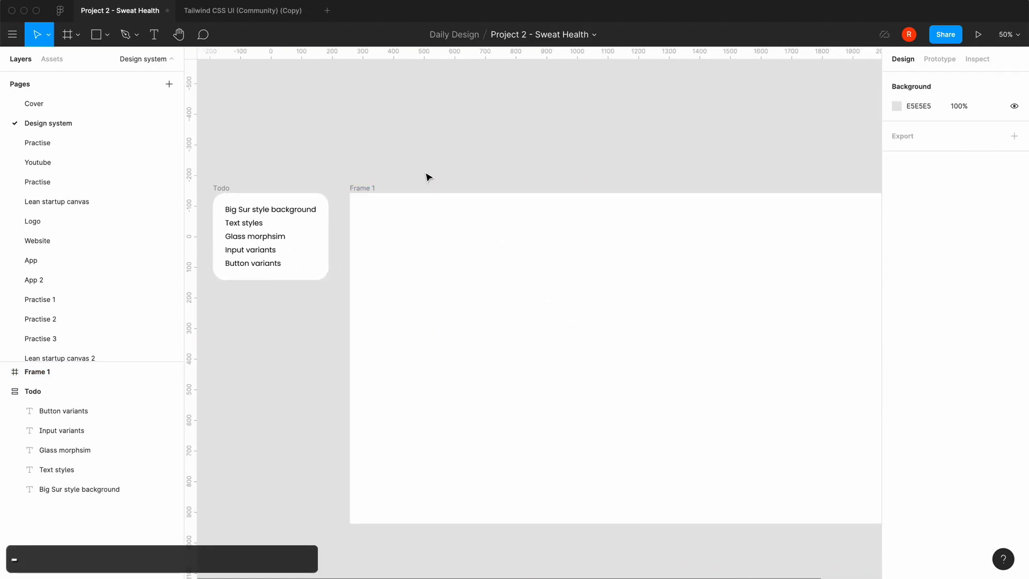
scroll(427, 176, right, 3)
scroll(427, 176, down, 1)
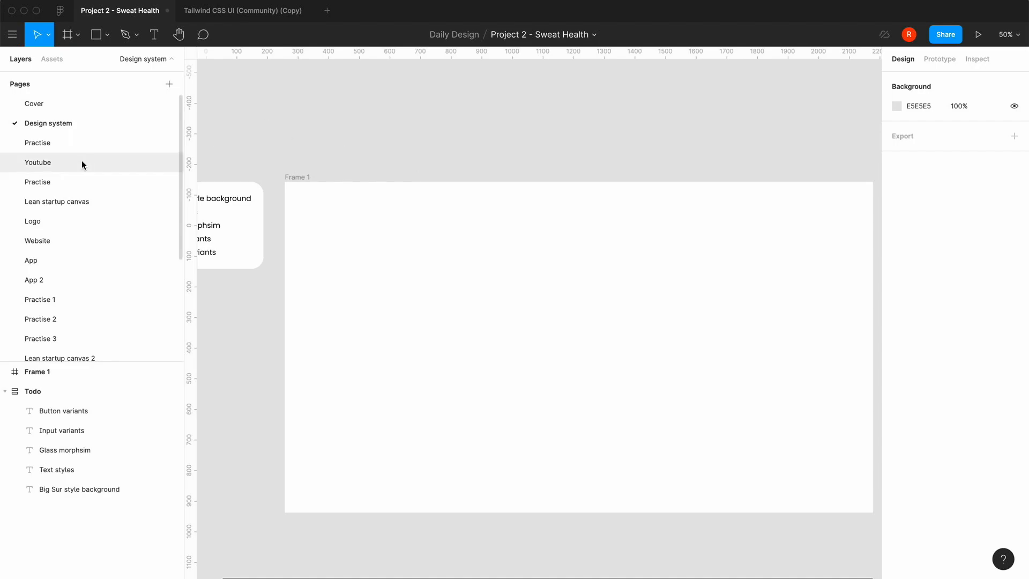
click(54, 220)
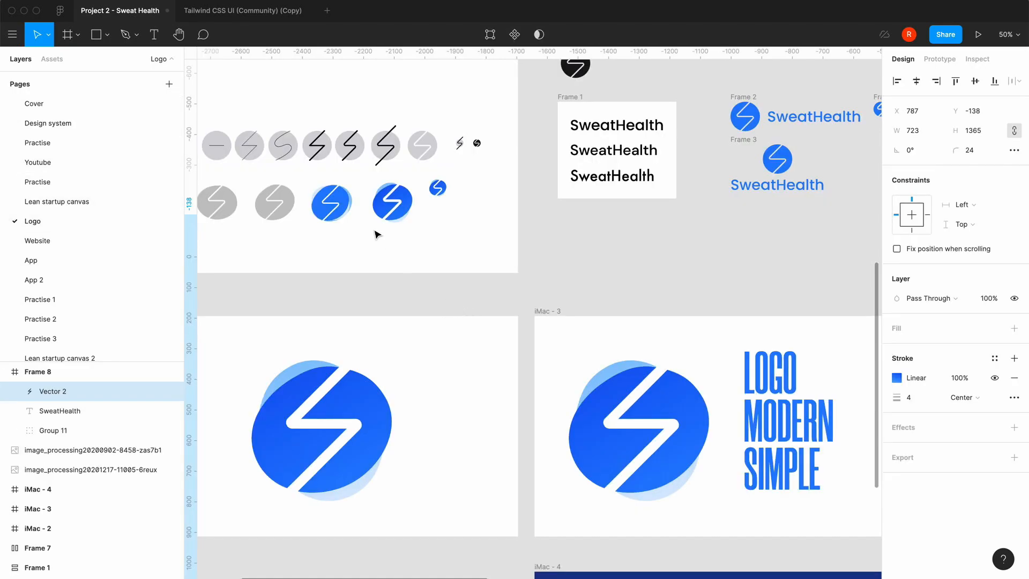
Copy the thin blue zigzag outline that runs behind the SweatHealth text in Frame 8.
double_click(330, 390)
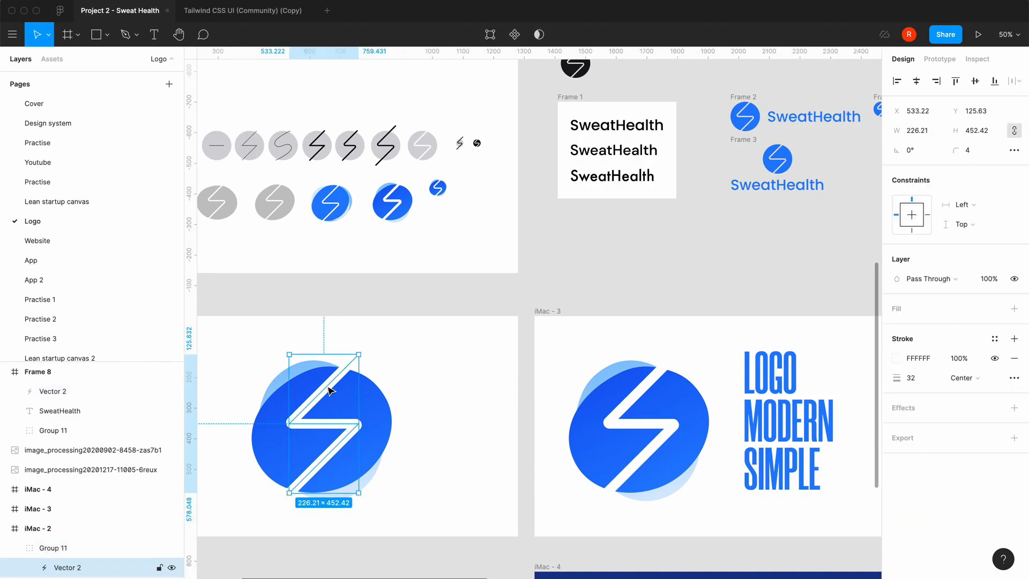
click(334, 299)
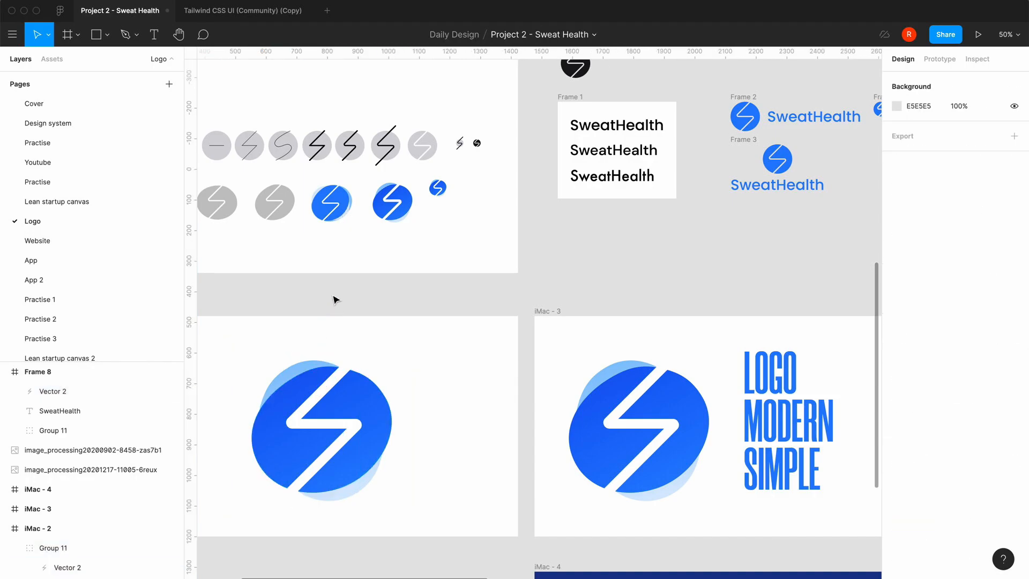
key(minus)
scroll(333, 299, up, 3)
scroll(334, 299, right, 2)
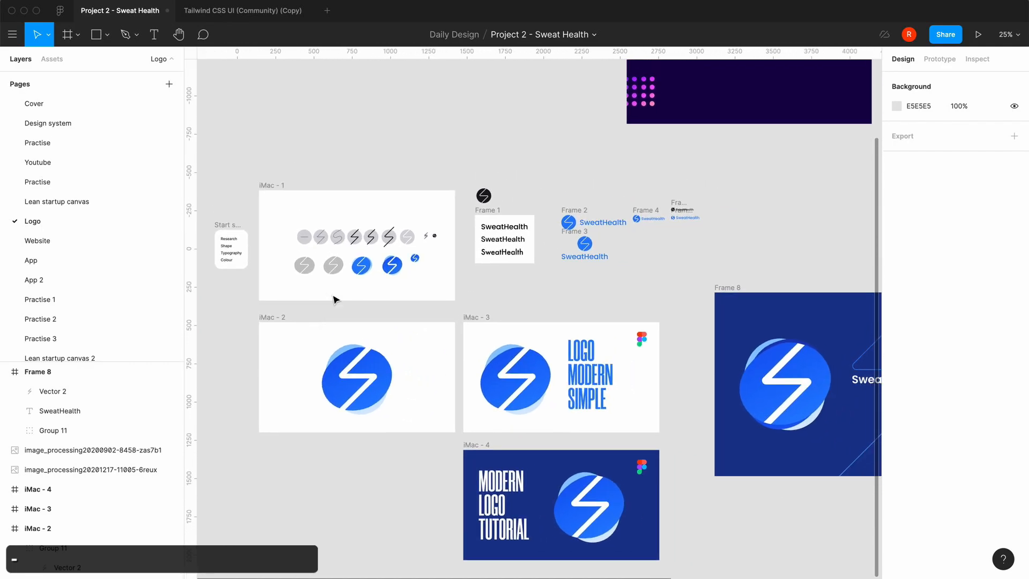
scroll(342, 297, down, 3)
scroll(343, 297, right, 5)
click(615, 345)
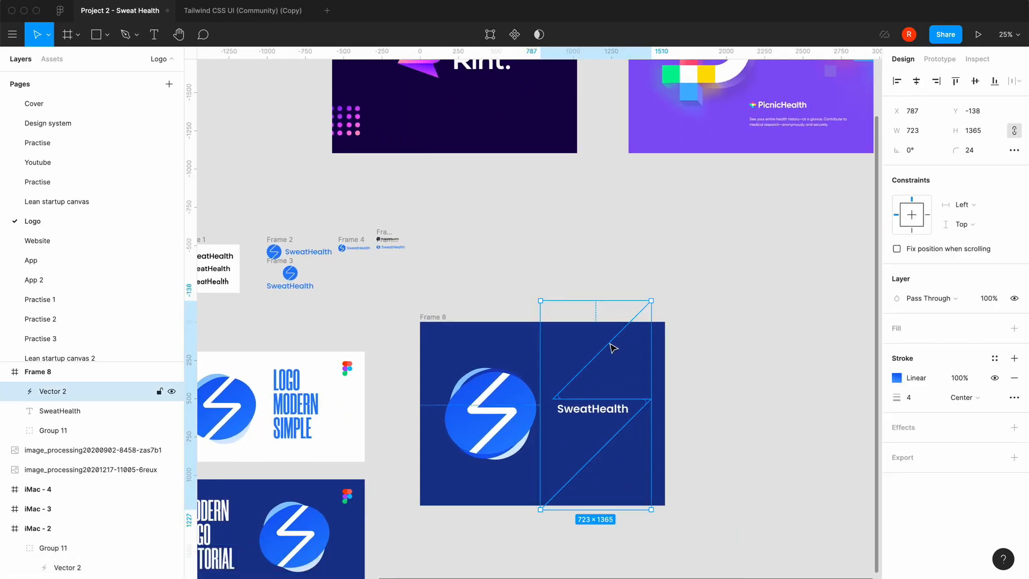
key(super+c)
click(566, 253)
scroll(566, 253, down, 2)
scroll(566, 253, right, 1)
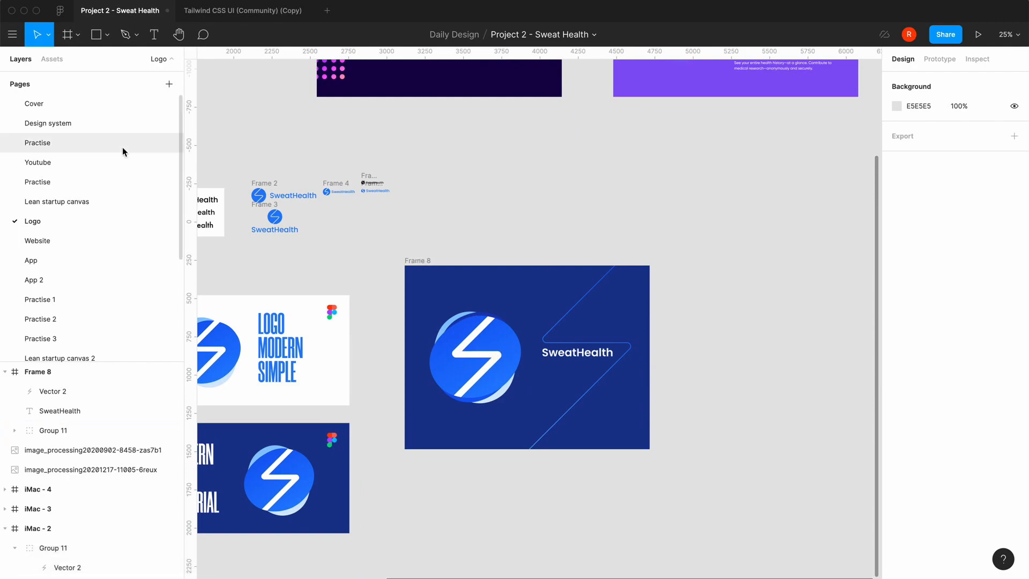
click(590, 301)
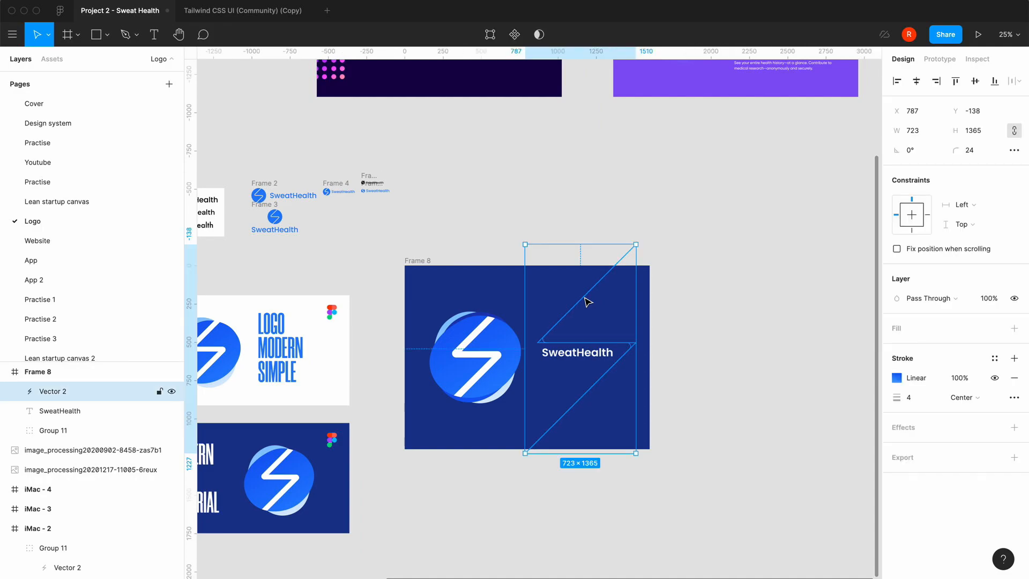
Paste the zigzag outline into Frame 1 on the Design system page and centre it in the frame.
click(55, 127)
click(672, 341)
key(super+v)
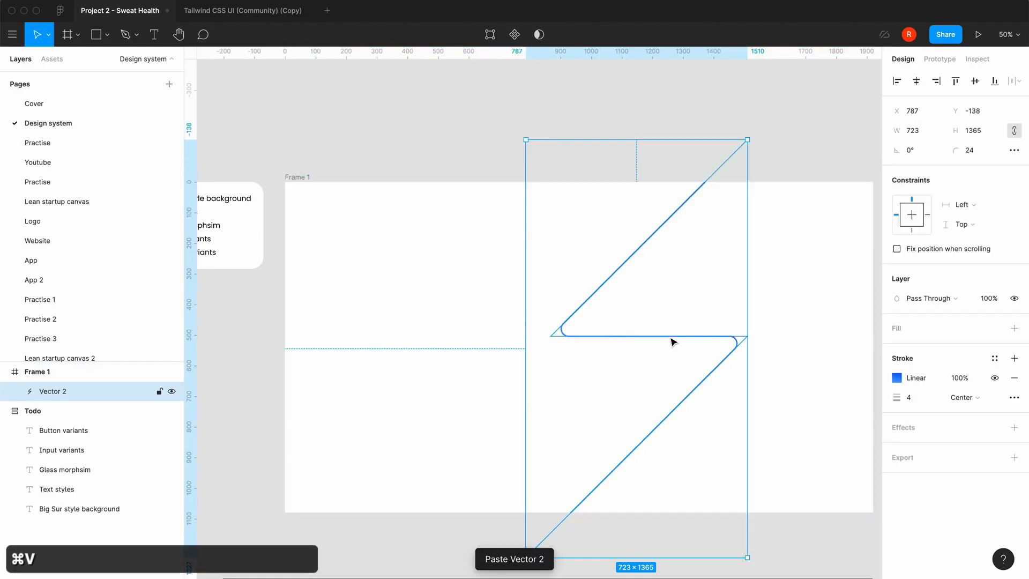
drag(700, 340, 634, 347)
click(680, 131)
Move the pasted zigzag outline into the left half of Frame 1.
key(super+minus)
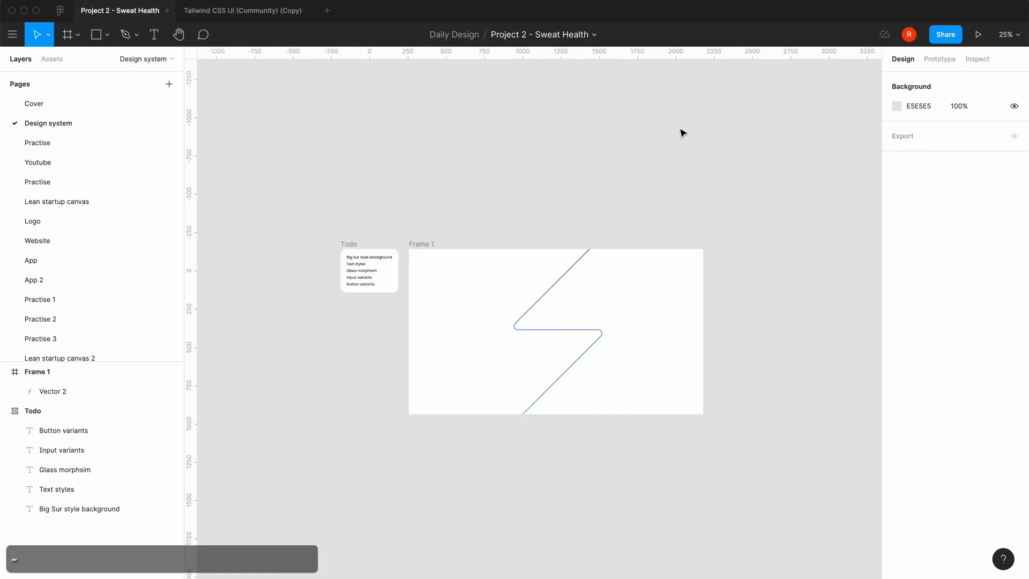
drag(589, 338, 530, 335)
click(595, 172)
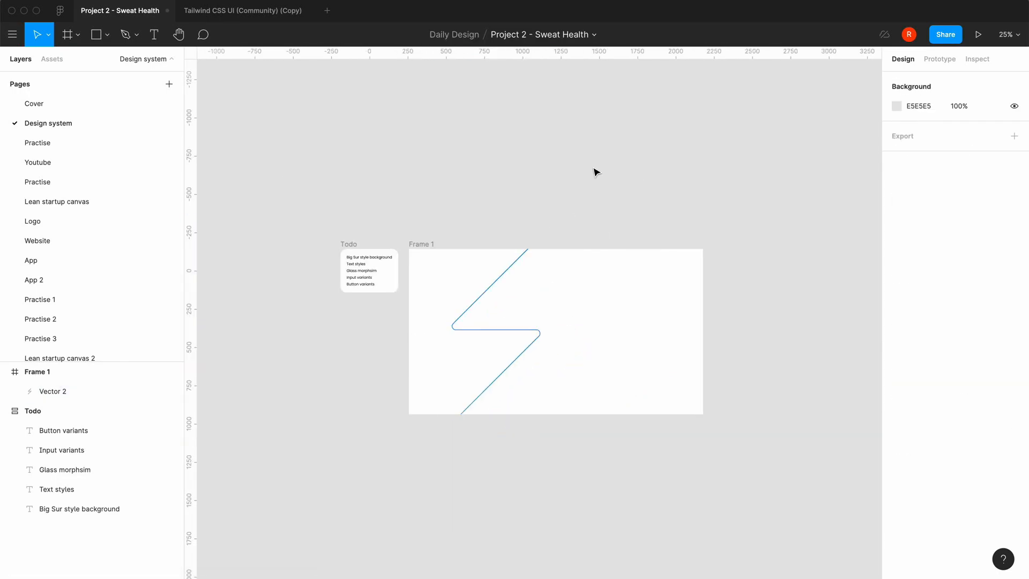
Draw an open zigzag path of about 516 × 1032 with the Pen tool beside the blue outline: diagonal, horizontal, diagonal.
click(137, 35)
click(132, 62)
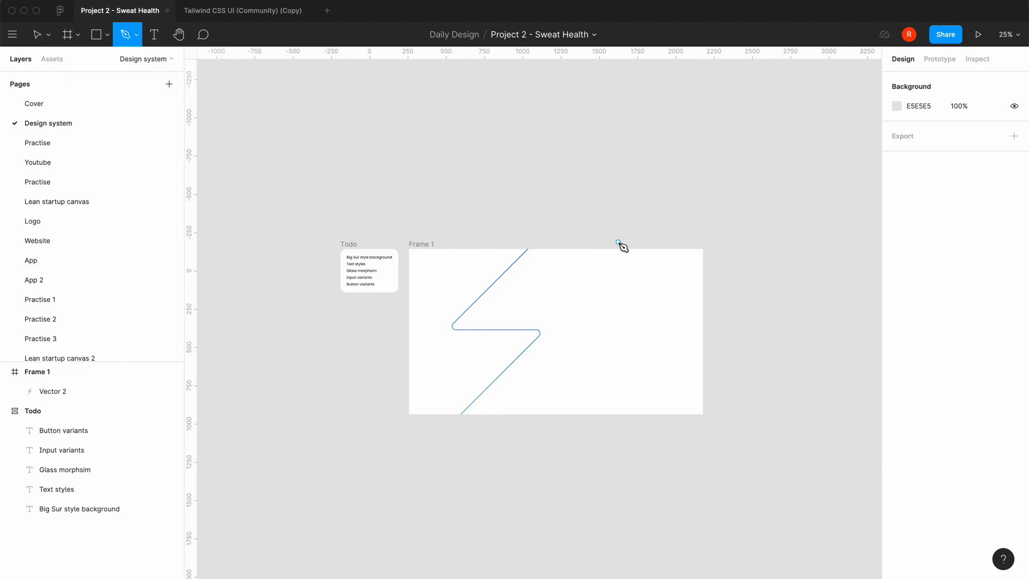
click(636, 237)
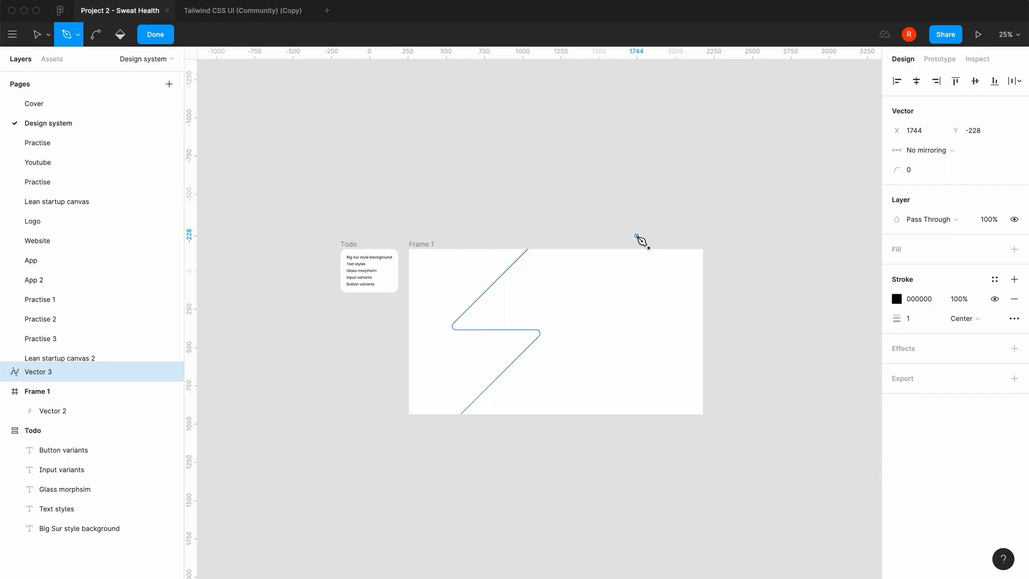
click(557, 315)
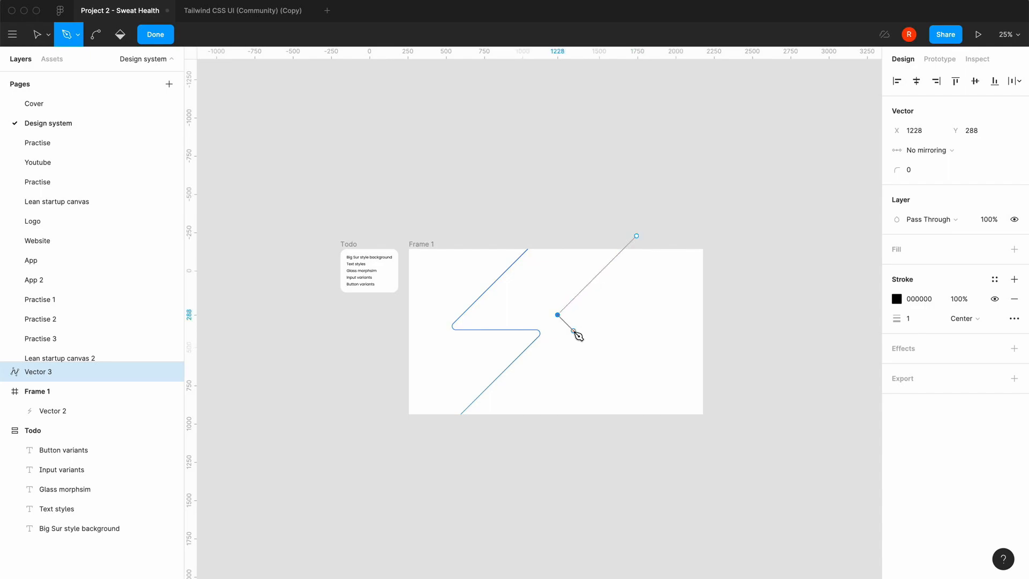
click(636, 315)
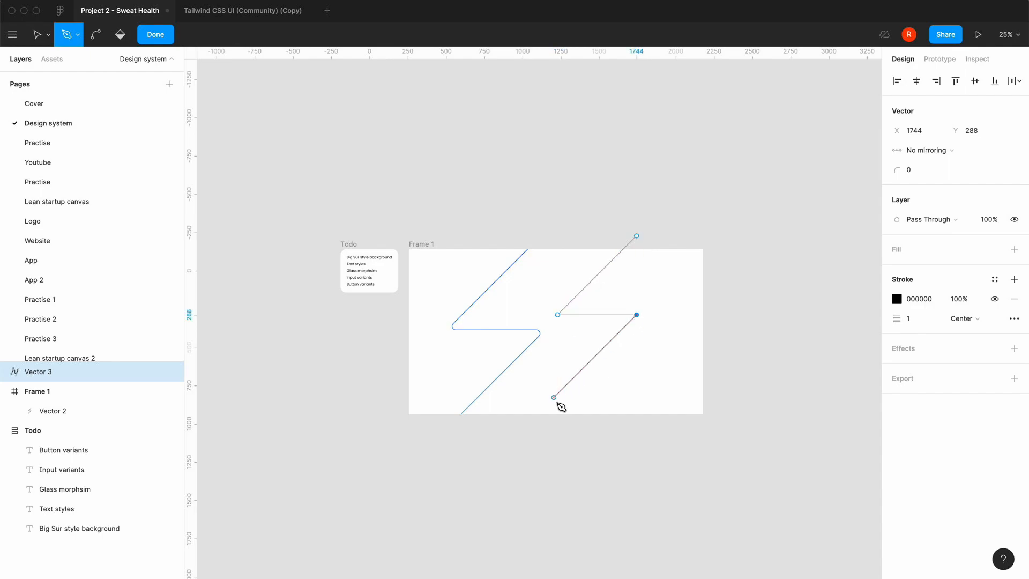
click(557, 393)
key(Escape)
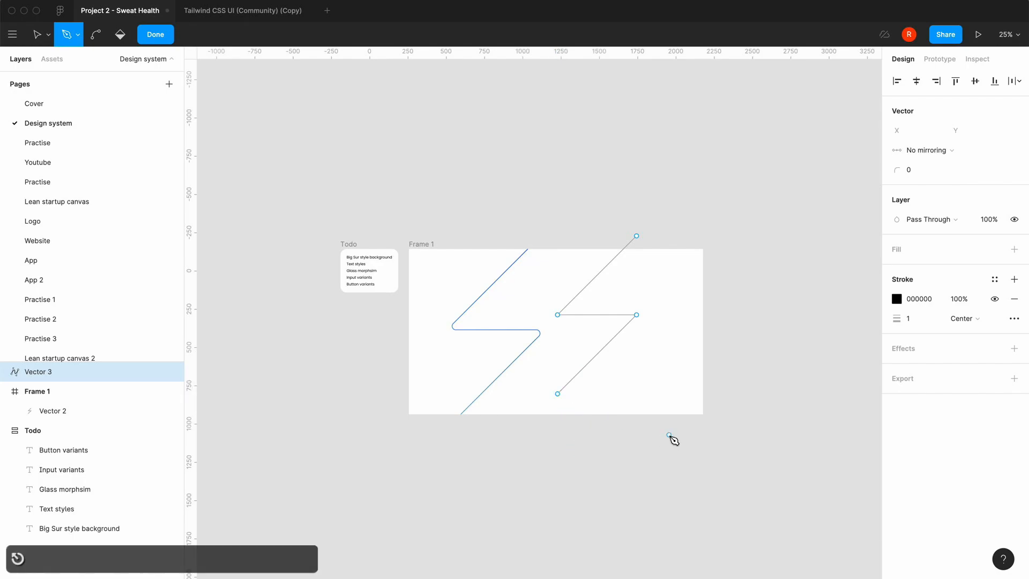
key(Escape)
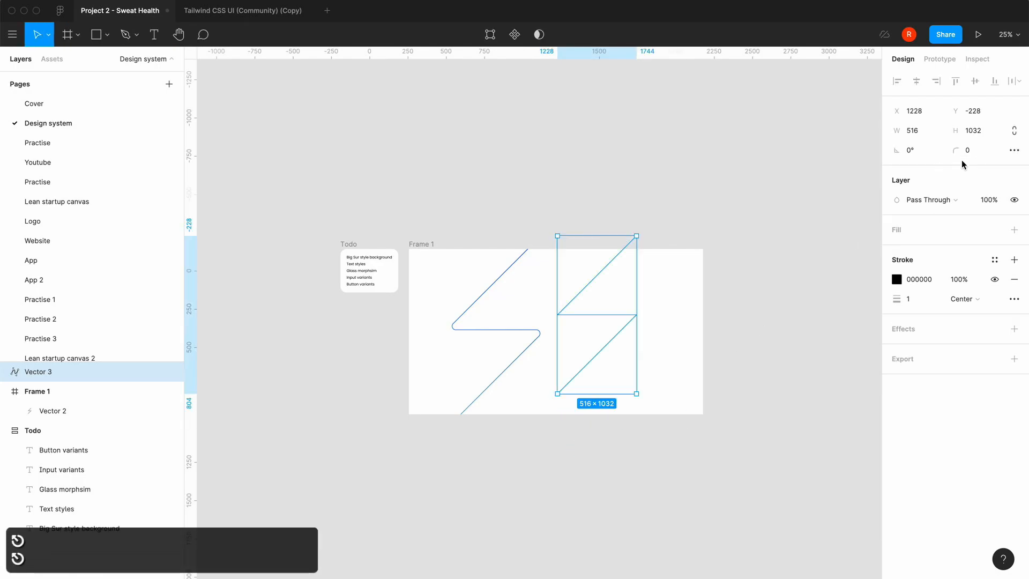
Try corner radii of 80 and 40 on the new zigzag path.
text(80)
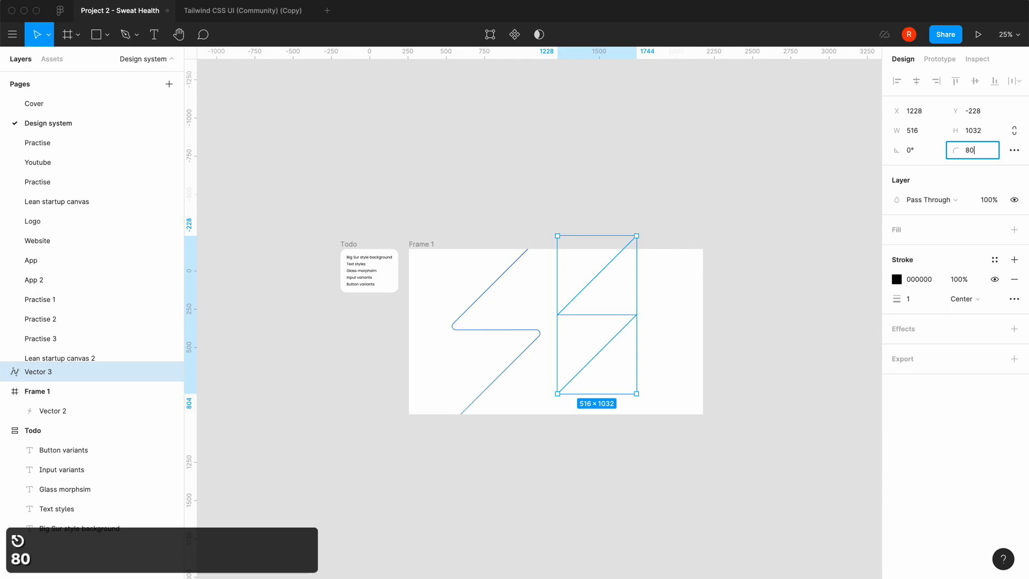
key(Return)
text(40)
key(Return)
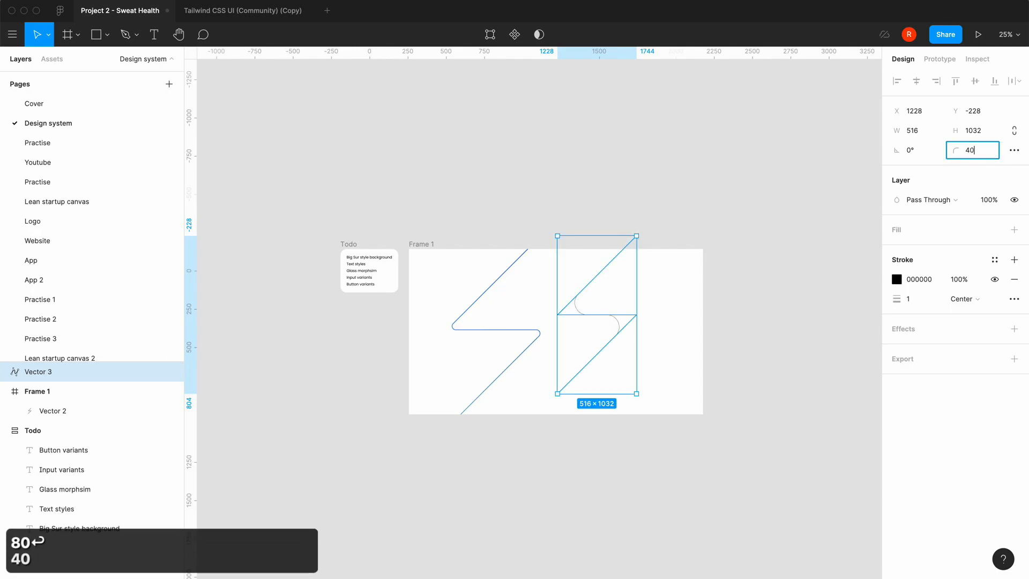
Set the new zigzag path's corner radius to 24.
click(972, 150)
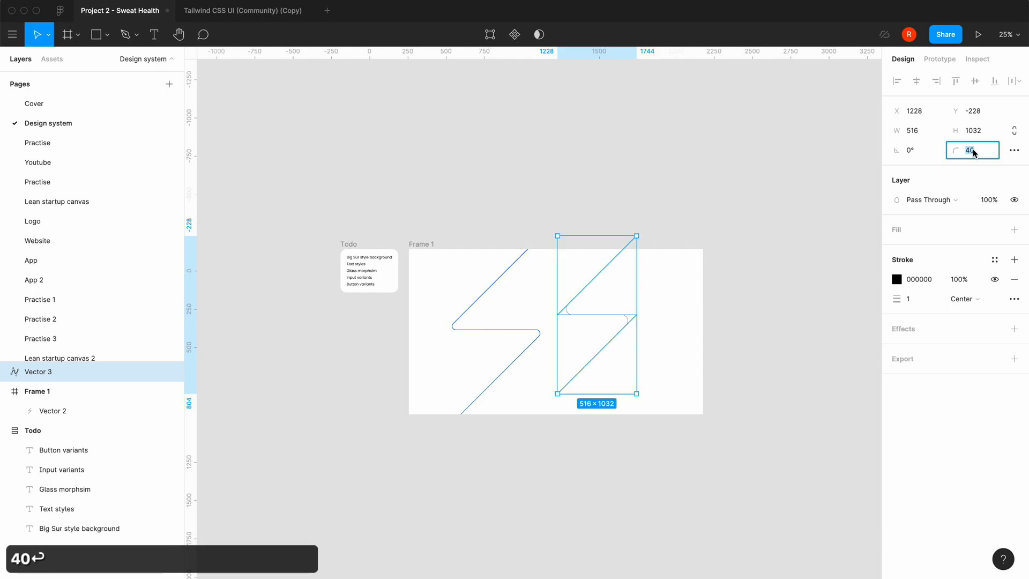
text(24)
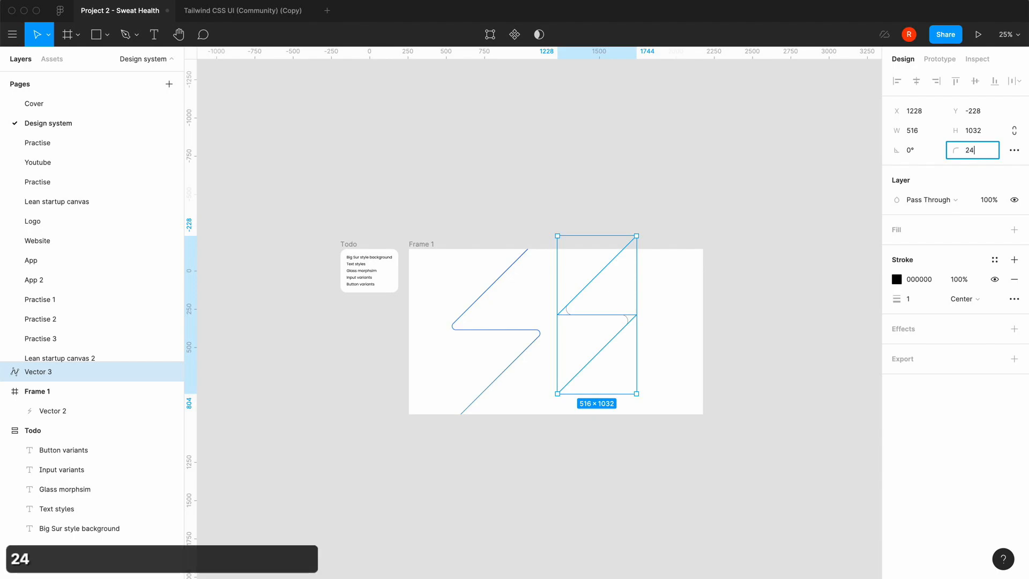
key(Return)
click(661, 391)
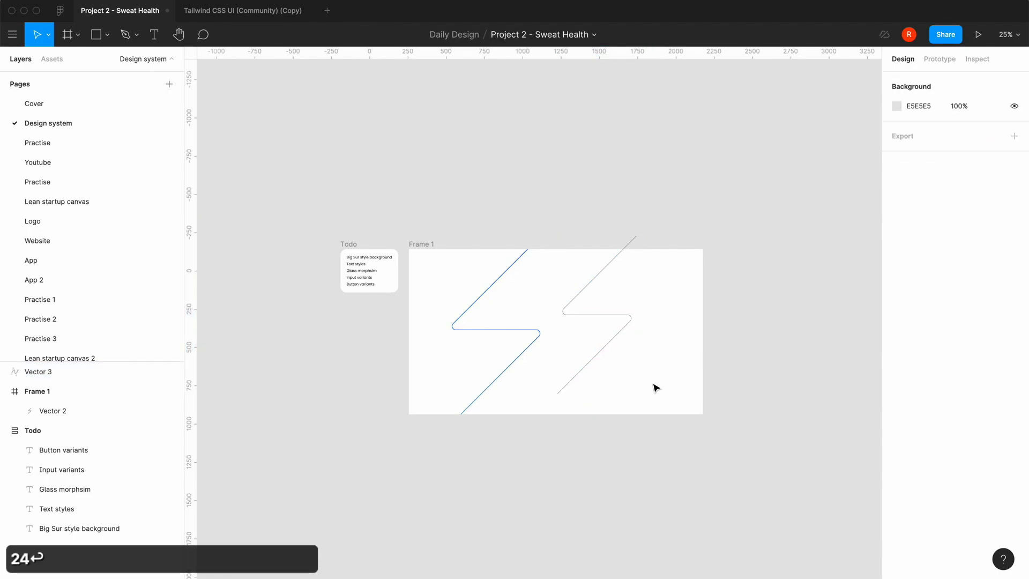
Delete the pasted blue outline from Frame 1 and centre the new zigzag path over the frame.
drag(613, 347, 588, 367)
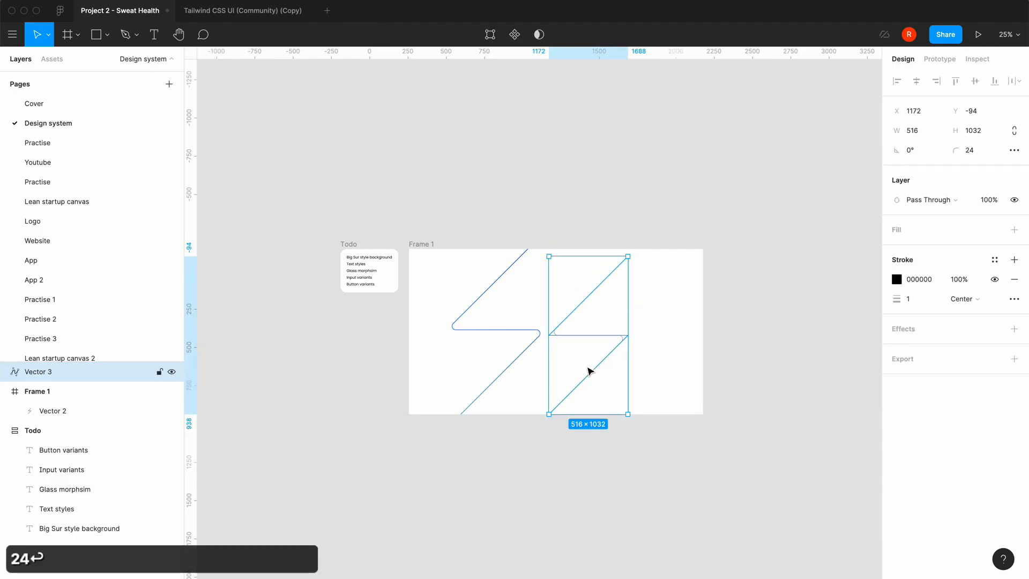
click(511, 442)
click(525, 355)
key(BackSpace)
drag(620, 338, 588, 339)
click(602, 464)
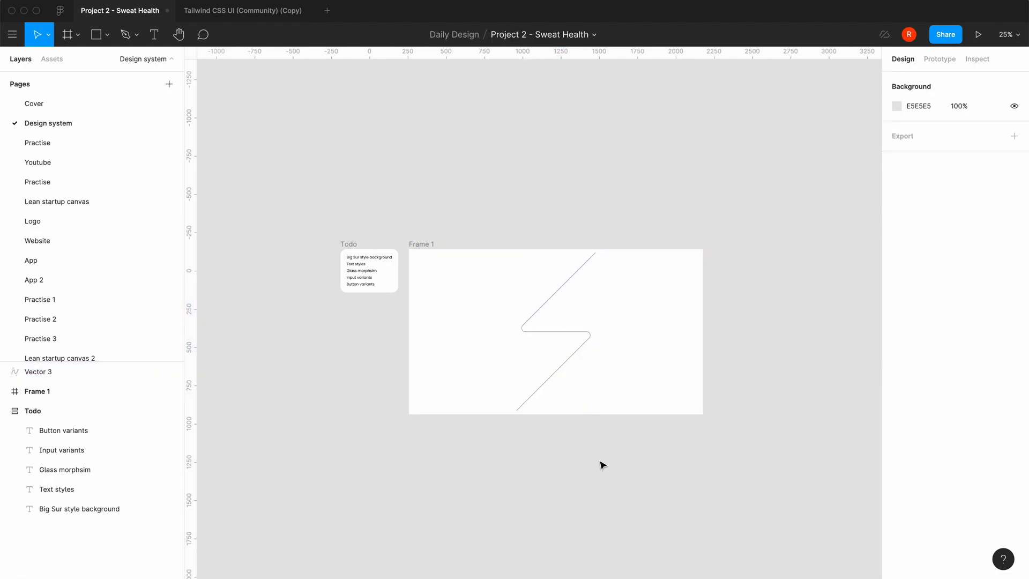
Constrain the zigzag path's proportions and set its height to 1080.
click(578, 356)
click(1014, 130)
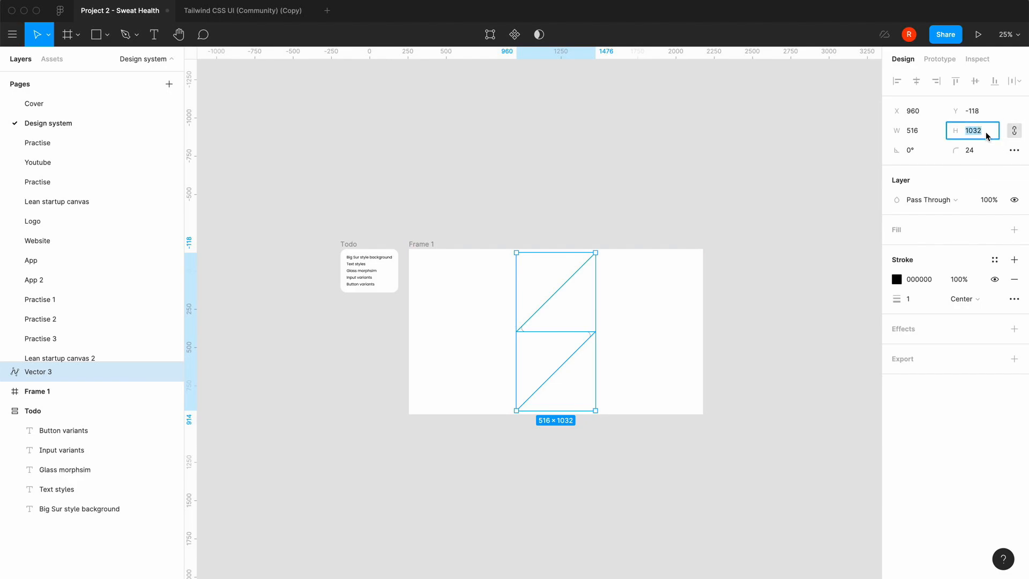
text(1080)
key(Return)
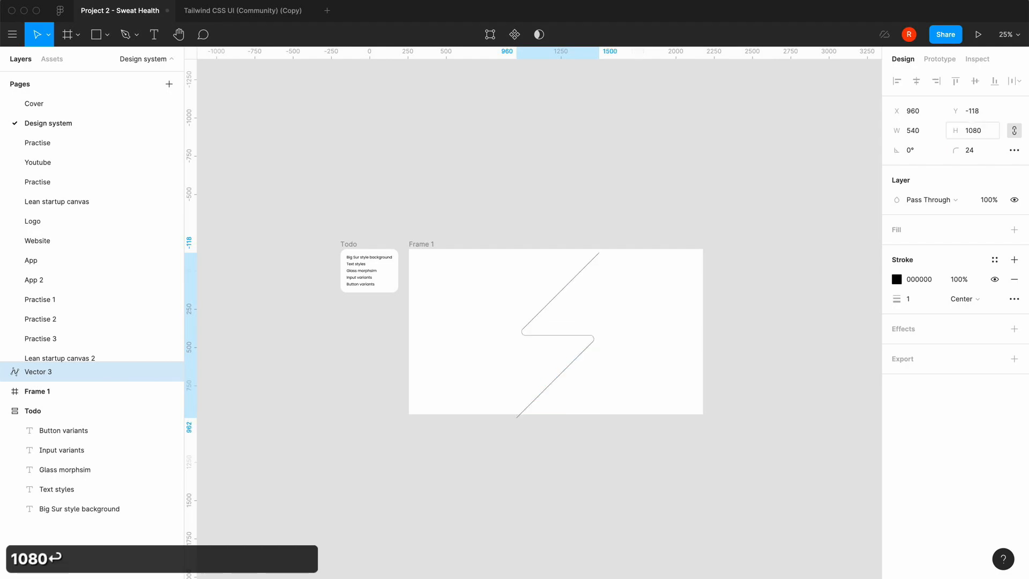
click(797, 181)
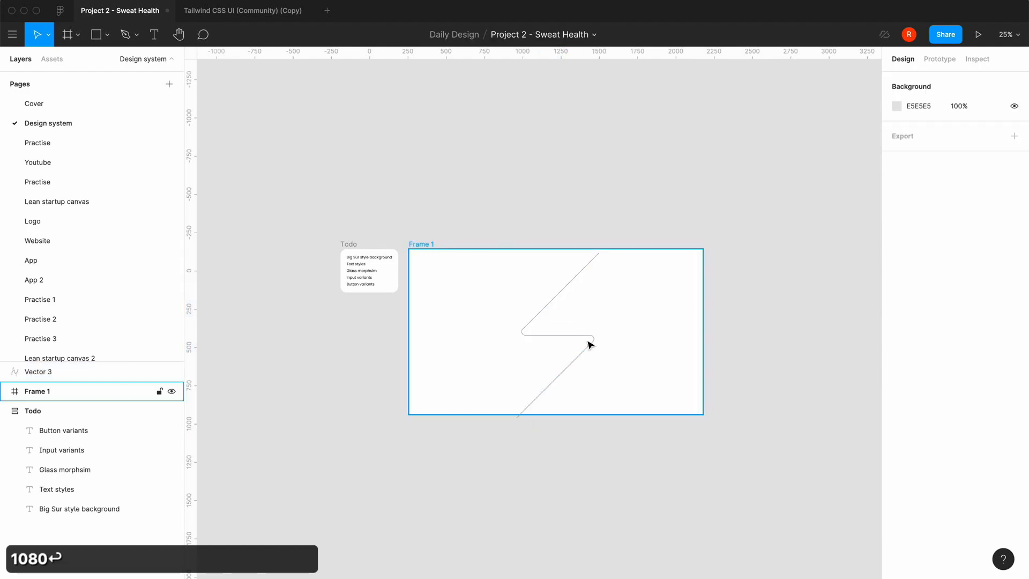
Move the zigzag path into Frame 1 by cutting and pasting it, aligned to the frame's top edge.
click(591, 345)
click(597, 344)
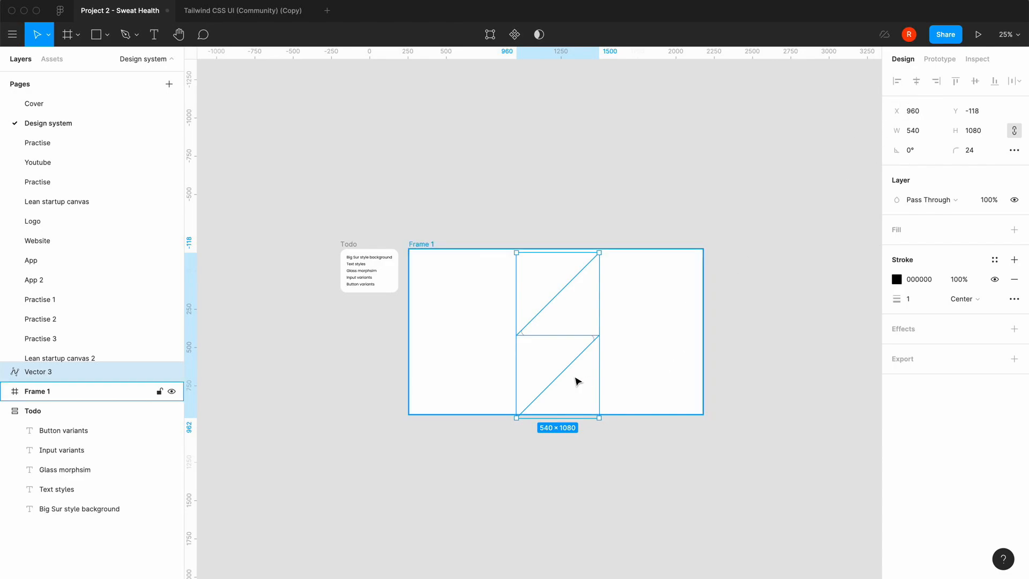
key(super+x)
click(420, 249)
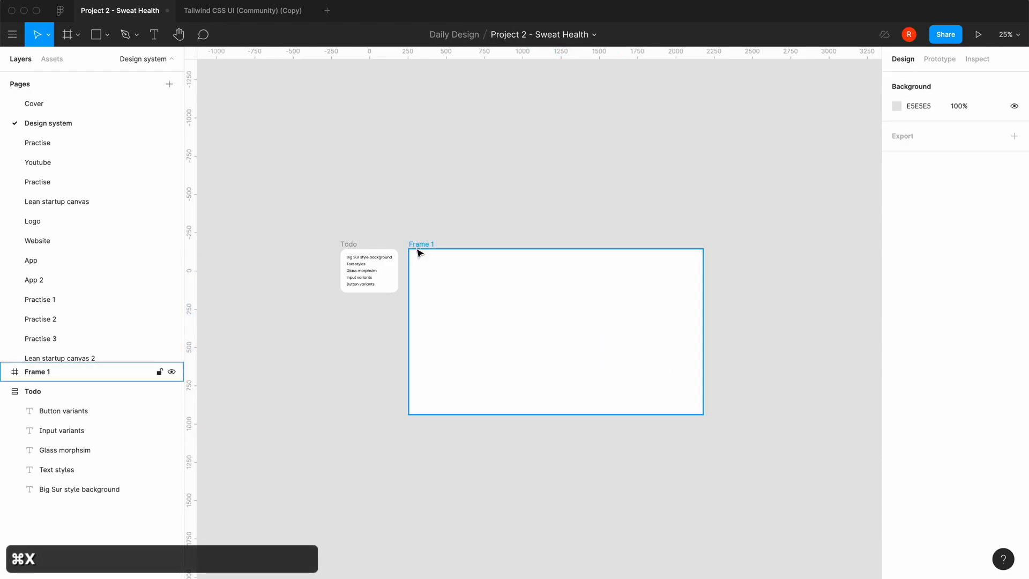
key(super+v)
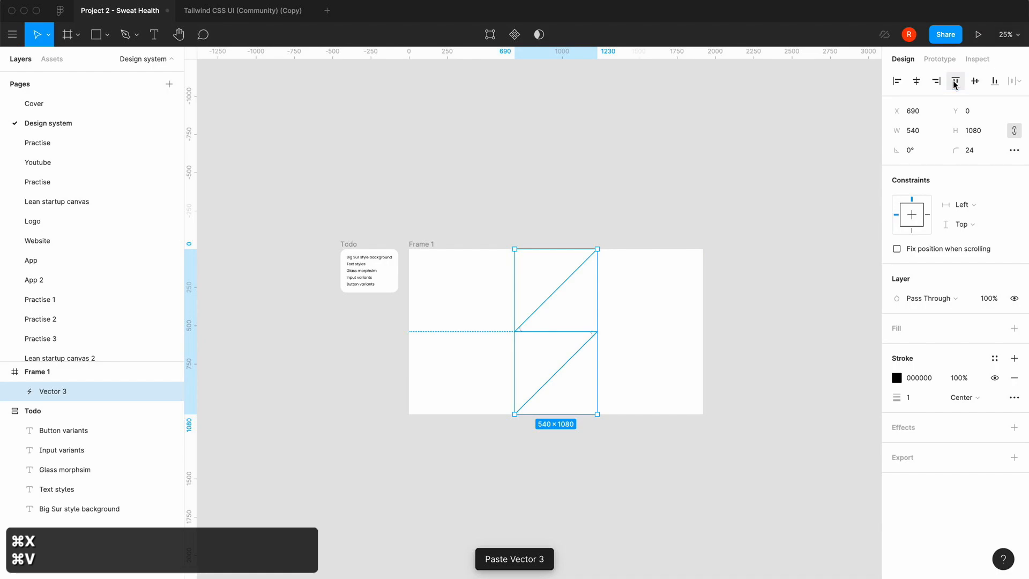
click(802, 292)
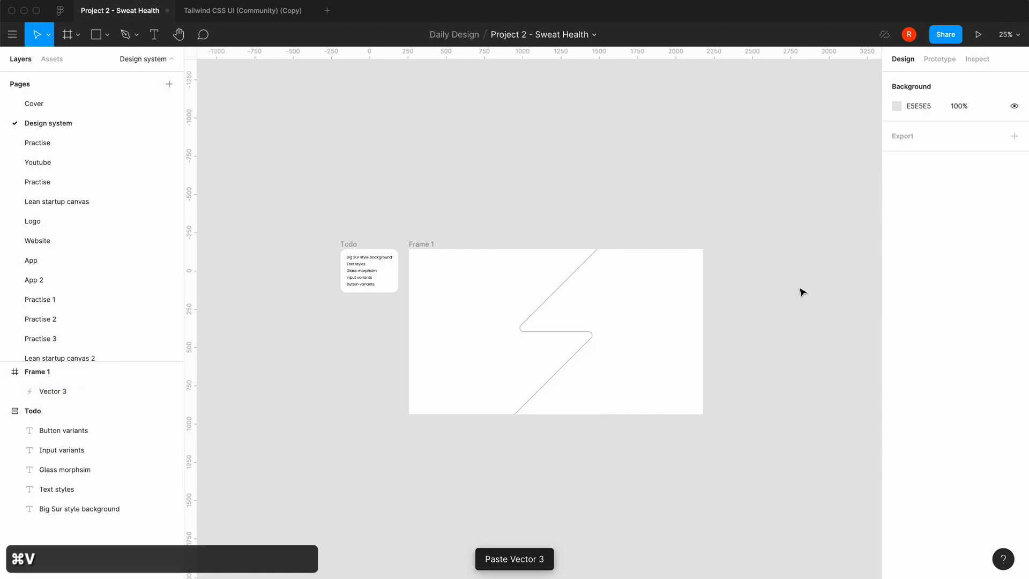
Set the zigzag path's height to 1200 and centre it horizontally and vertically in Frame 1.
click(592, 343)
click(975, 131)
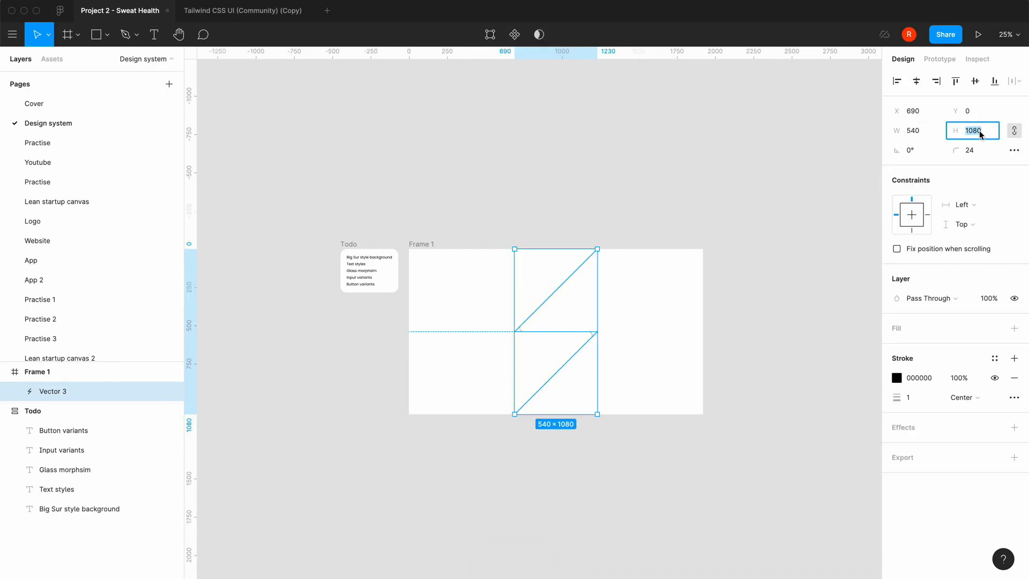
text(1200)
key(Return)
click(917, 84)
click(975, 81)
click(750, 364)
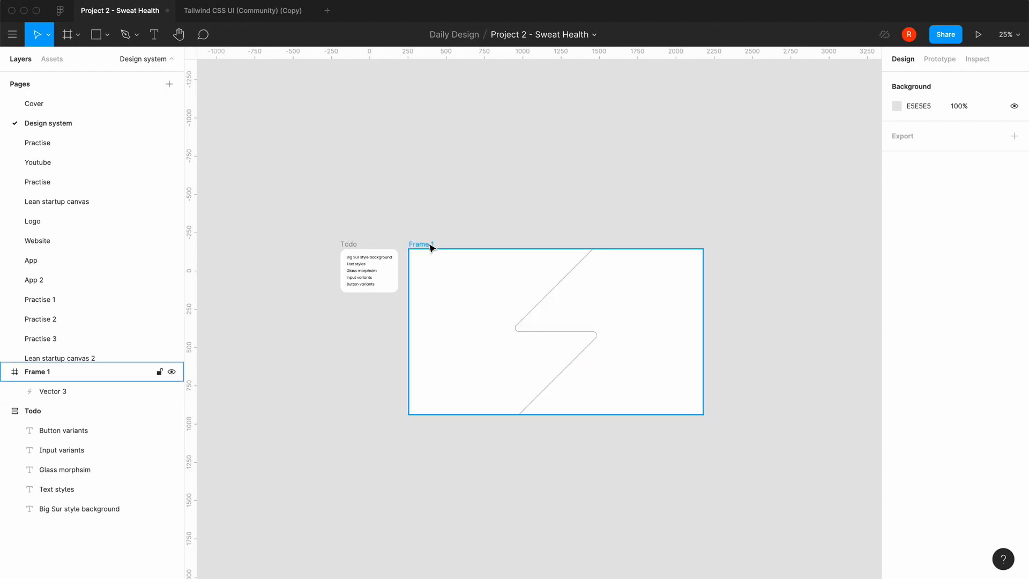
Change Frame 1's fill to a linear gradient running diagonally from its top-left corner to its bottom-right corner.
click(563, 284)
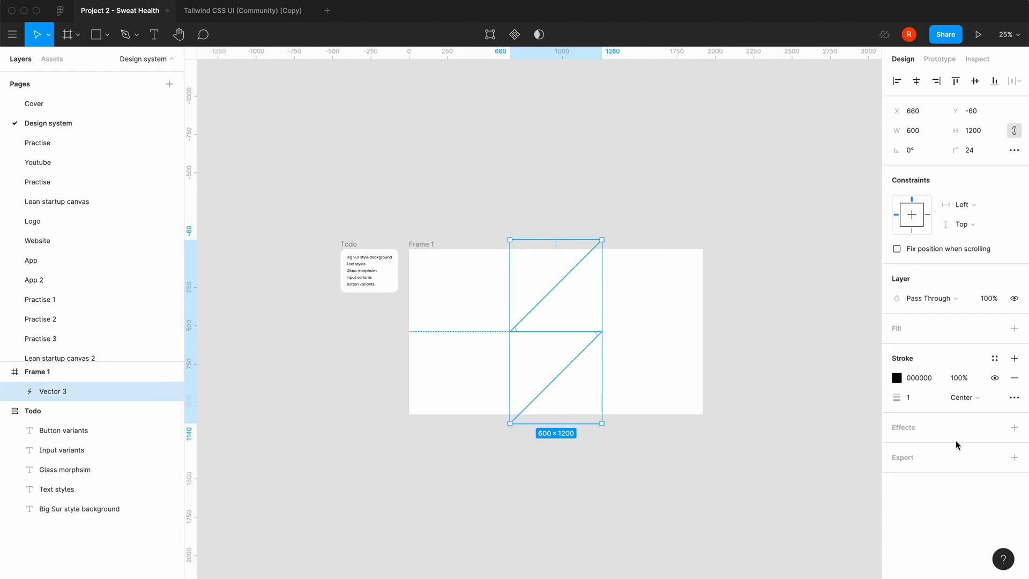
click(424, 244)
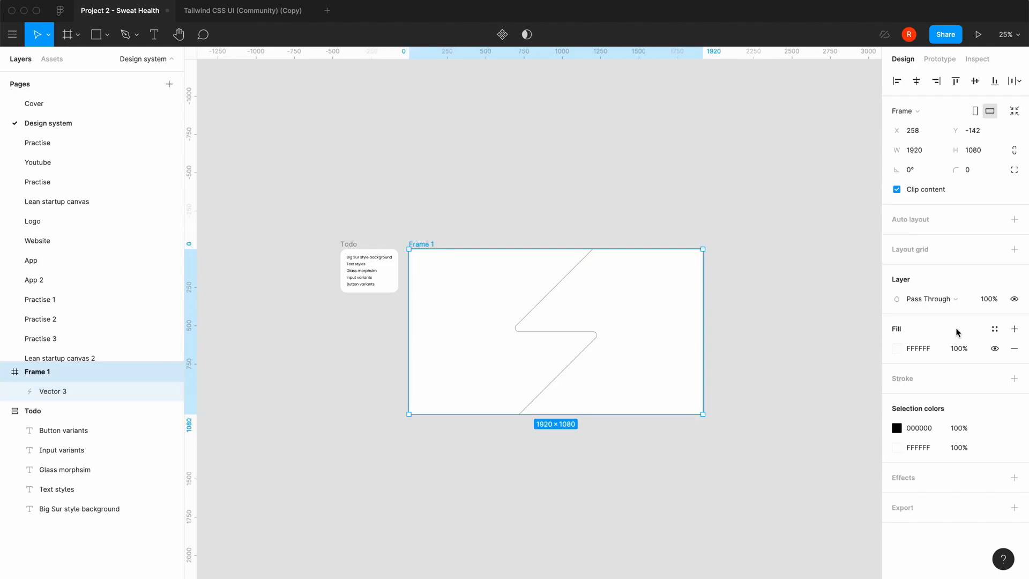
click(897, 349)
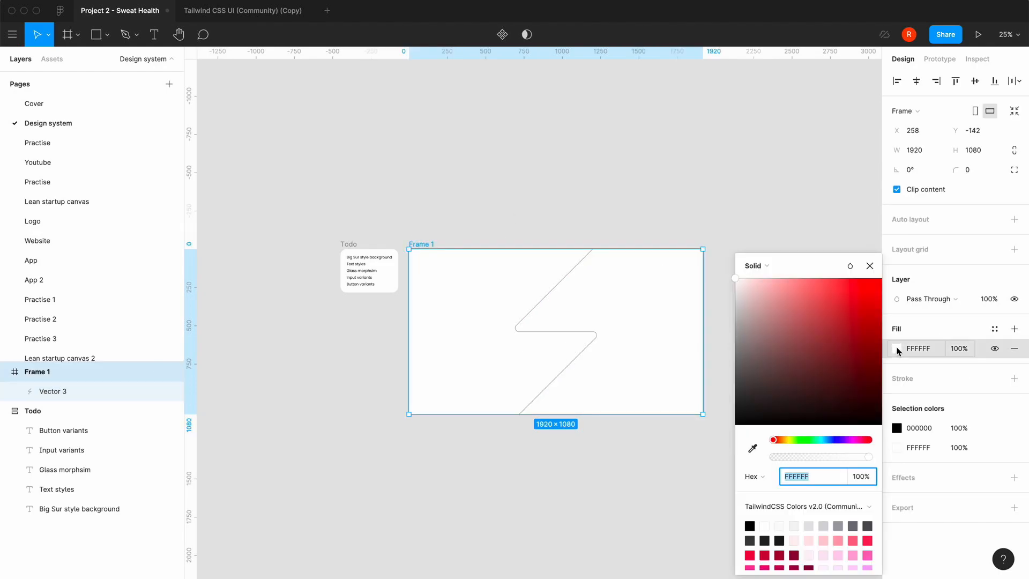
click(759, 267)
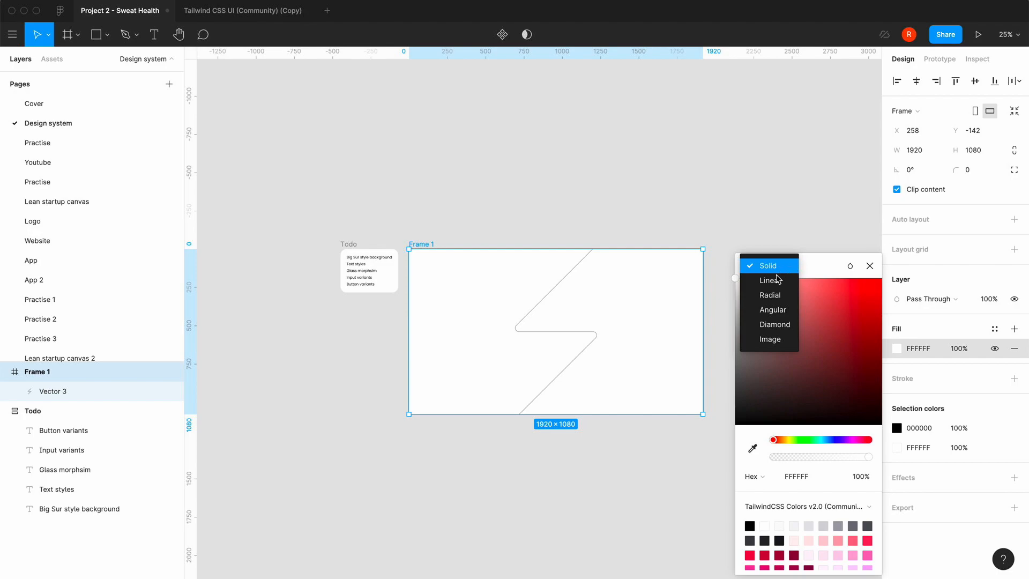
click(778, 279)
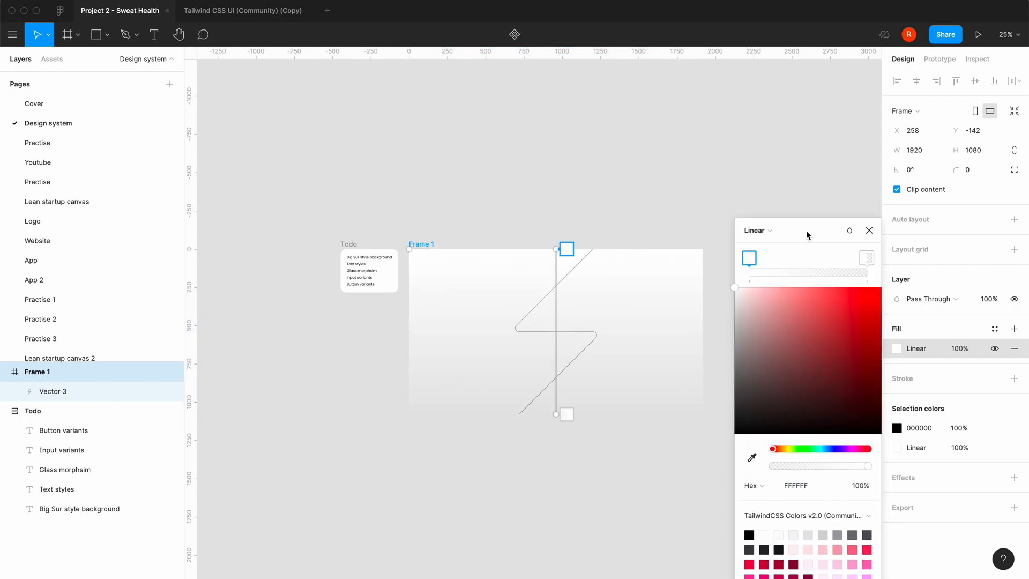
drag(556, 248, 411, 248)
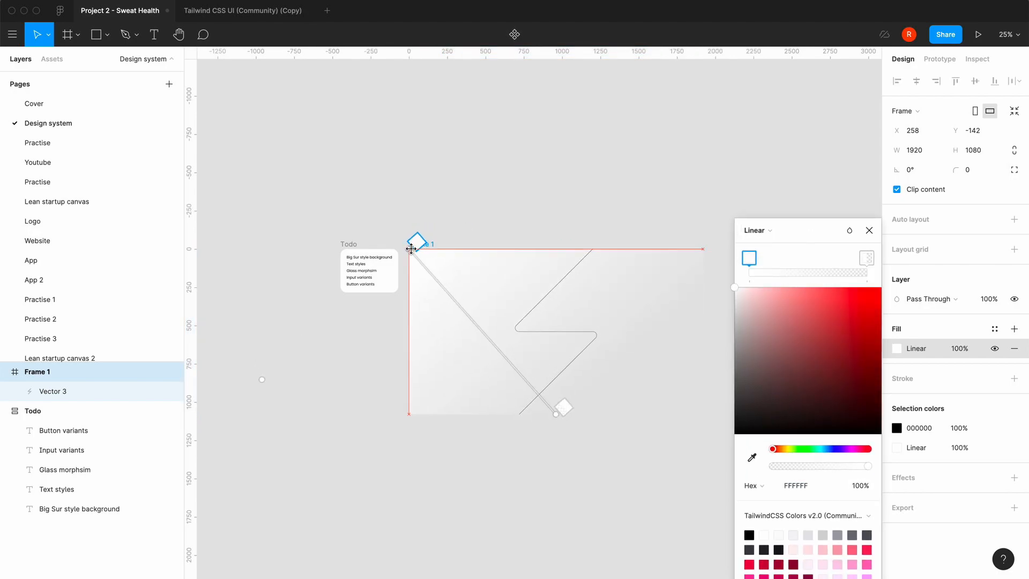
drag(556, 414, 703, 414)
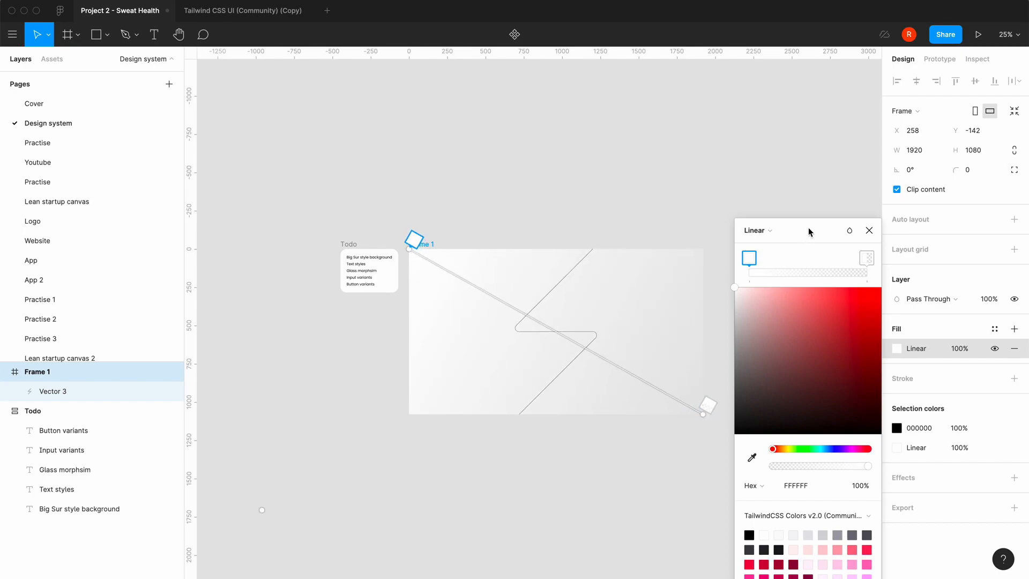
Colour the frame gradient's start with TailwindCSS blue/500 and its end with the next darker blue swatch.
drag(808, 227, 752, 97)
scroll(766, 417, down, 5)
scroll(766, 417, down, 2)
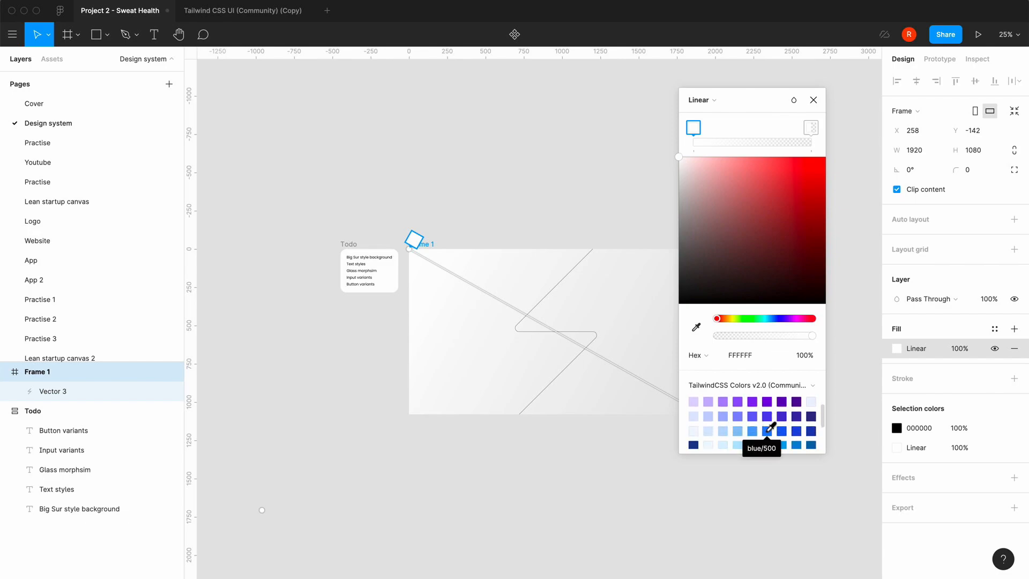
click(767, 431)
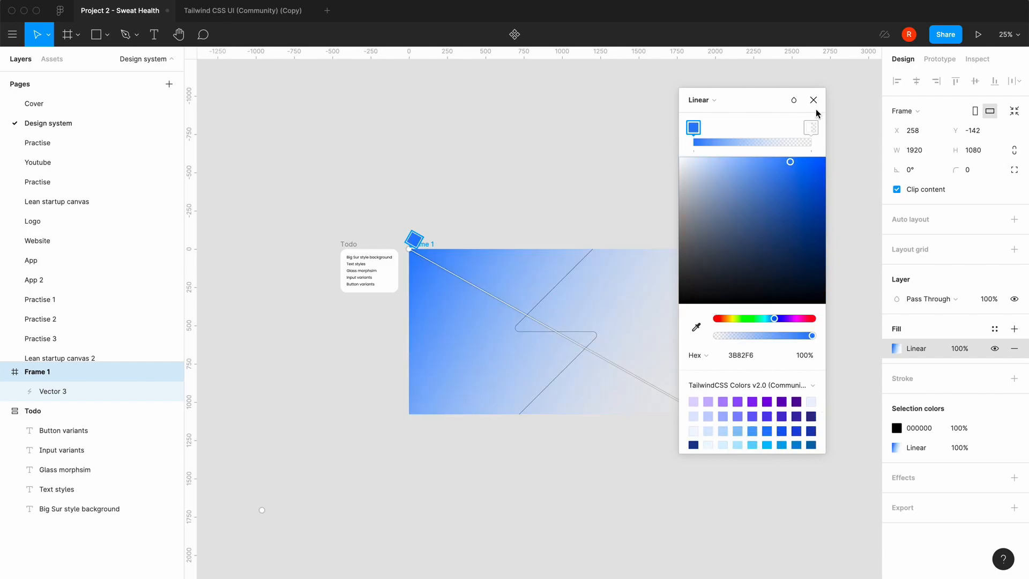
click(812, 132)
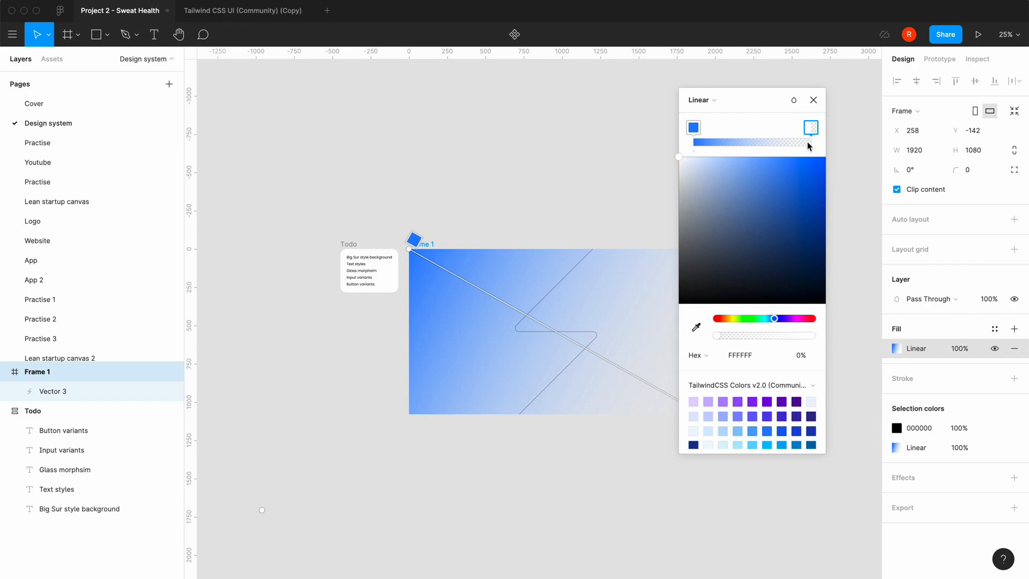
click(782, 430)
click(813, 100)
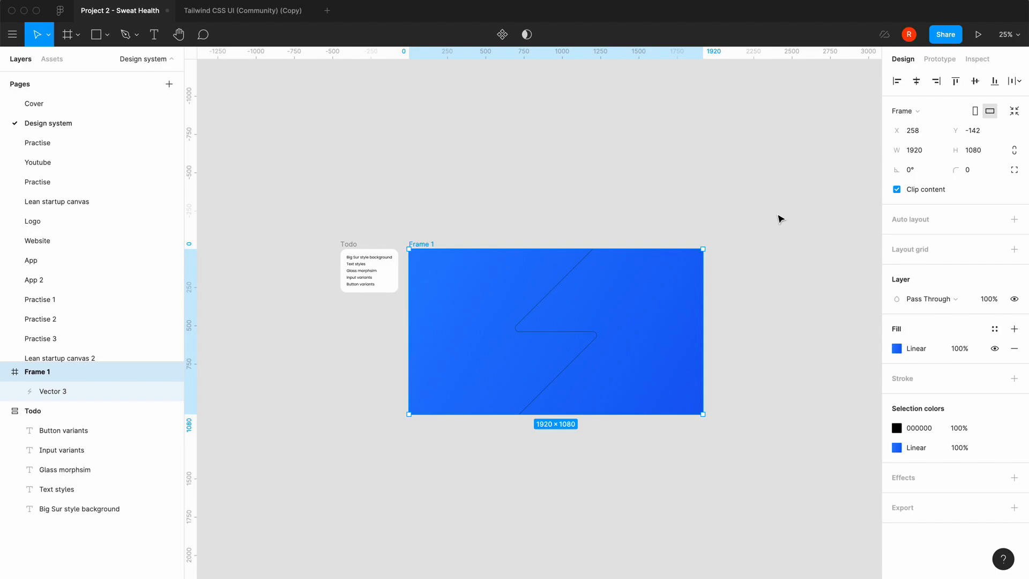
Change the zigzag path's stroke colour to white (FFFFFF).
click(780, 219)
scroll(777, 218, right, 3)
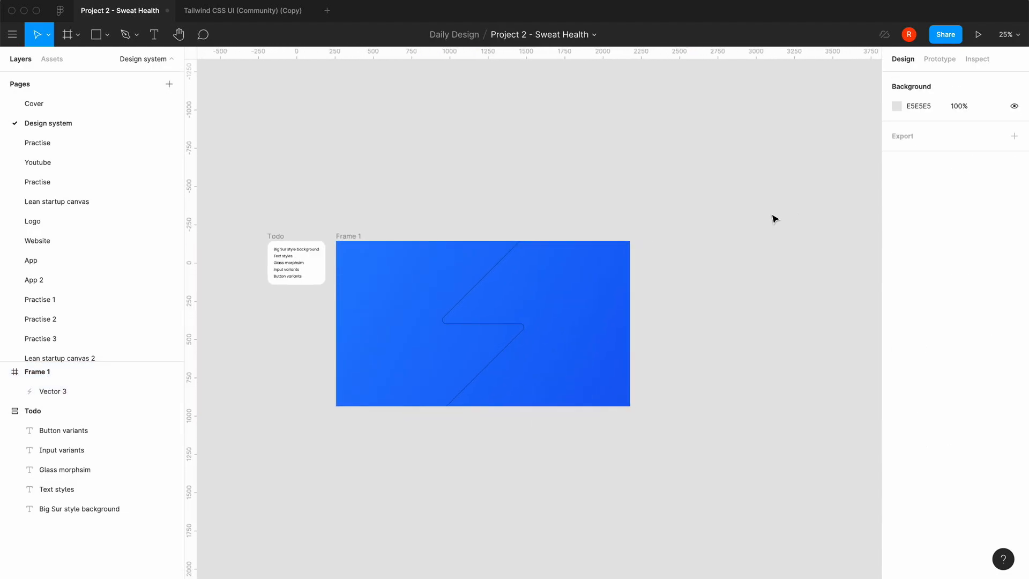
click(507, 267)
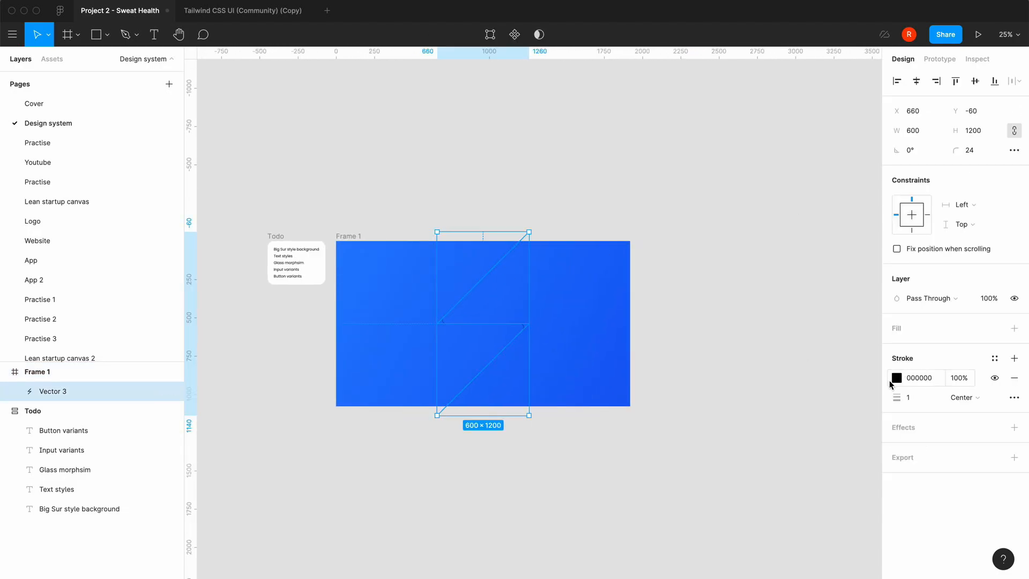
click(896, 378)
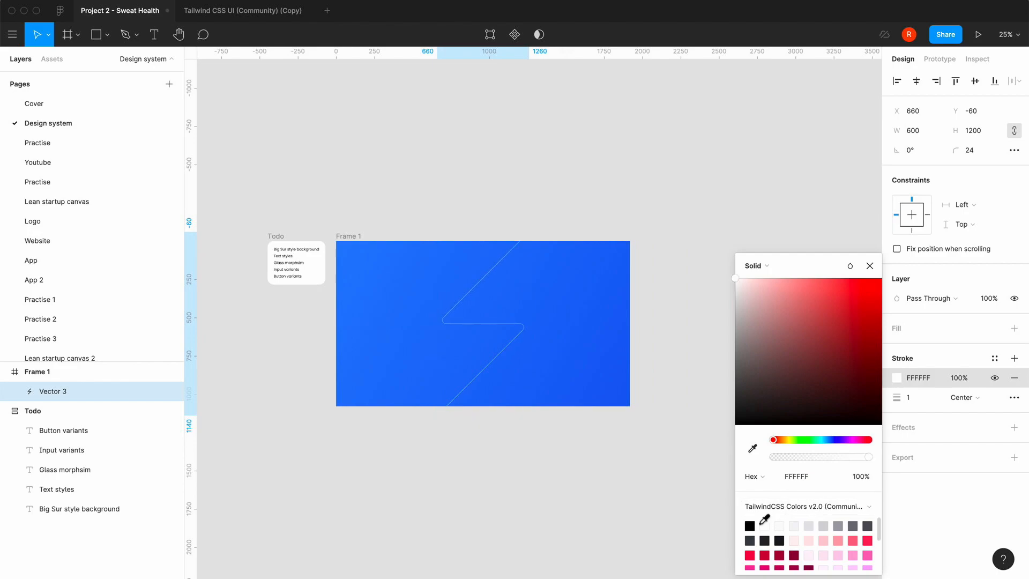
click(869, 266)
click(648, 419)
key(equal)
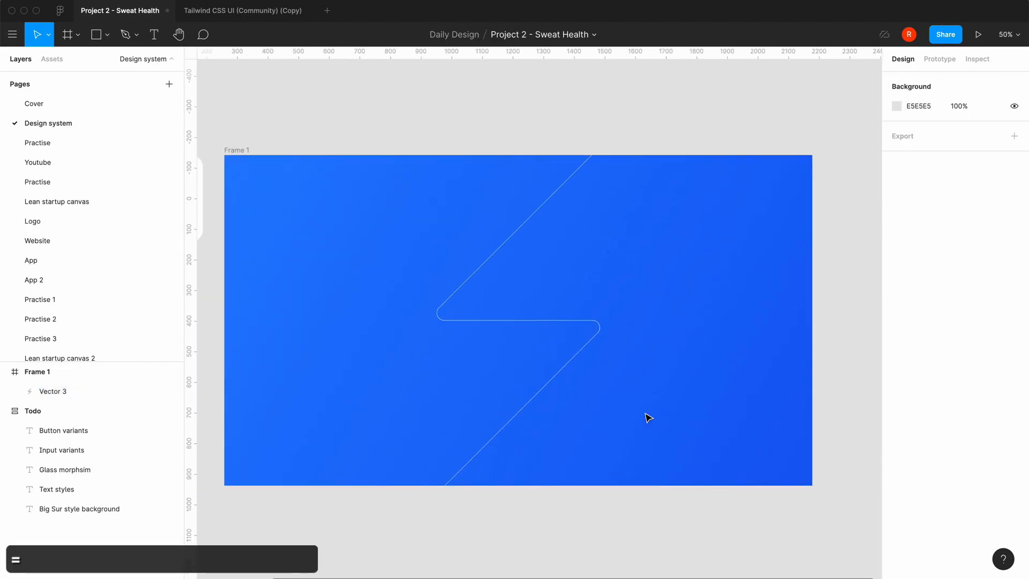
key(minus)
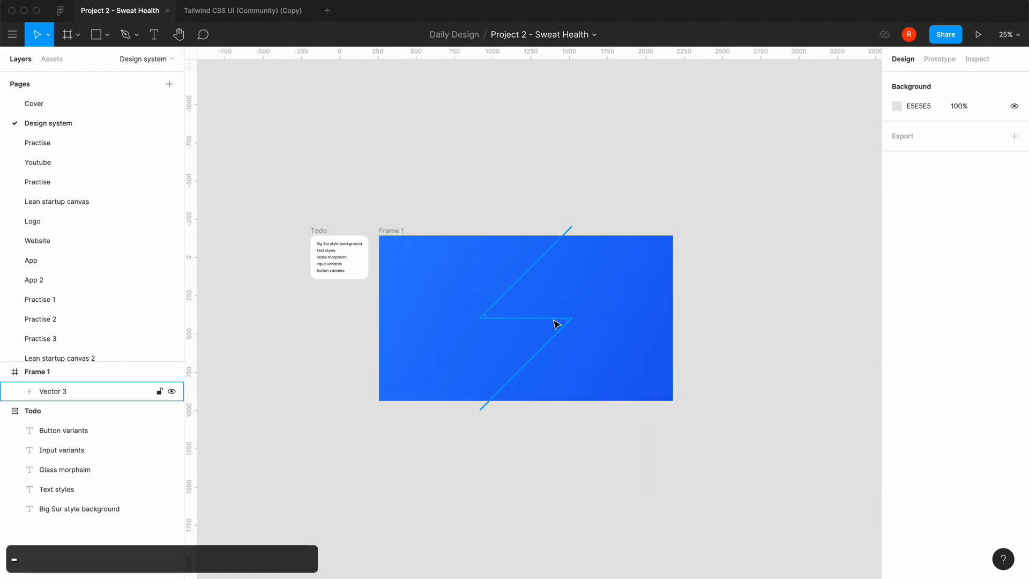
Copy the white zigzag path and place the duplicate outside Frame 1, beyond its right edge.
click(539, 269)
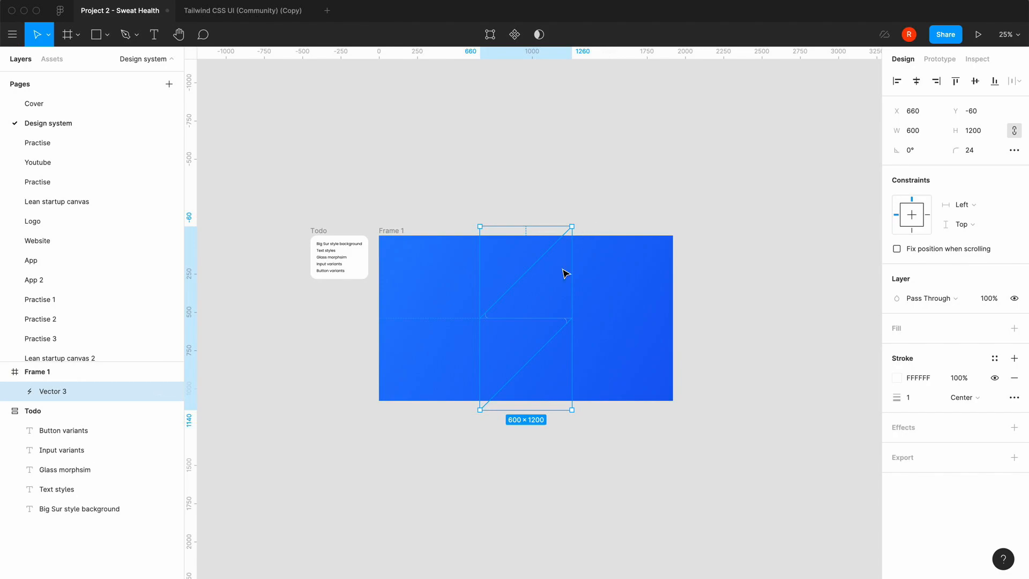
key(super+c)
drag(552, 322, 776, 320)
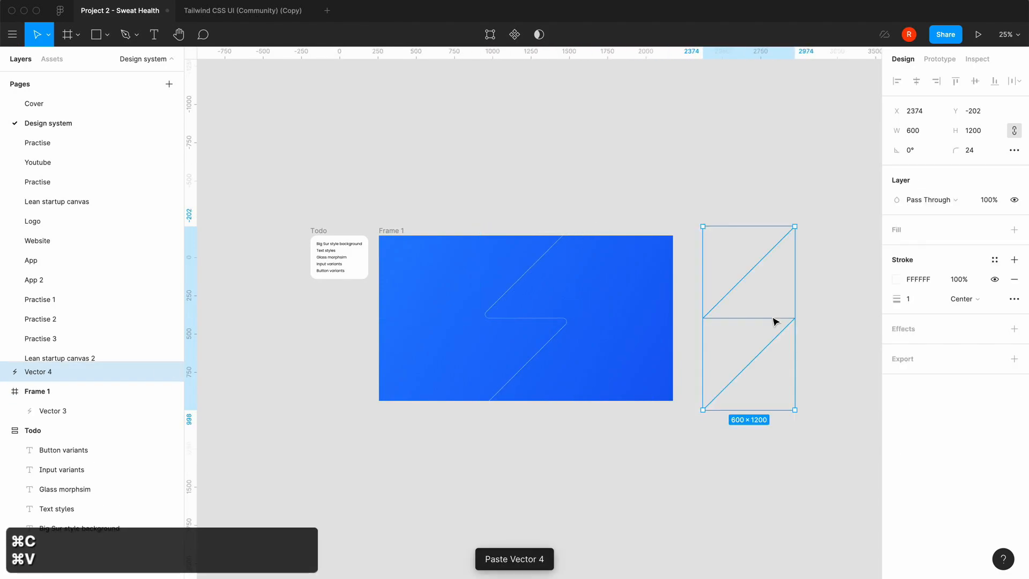
click(723, 188)
Move the zigzag path inside Frame 1 horizontally to X 1250, near the frame's right side.
click(546, 320)
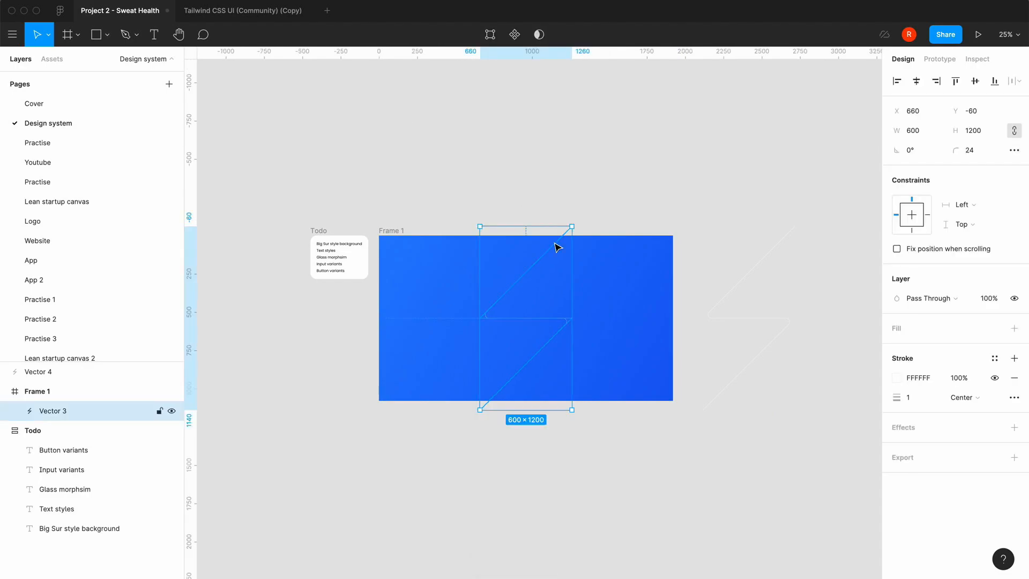
key(shift+Right)
drag(544, 319, 632, 319)
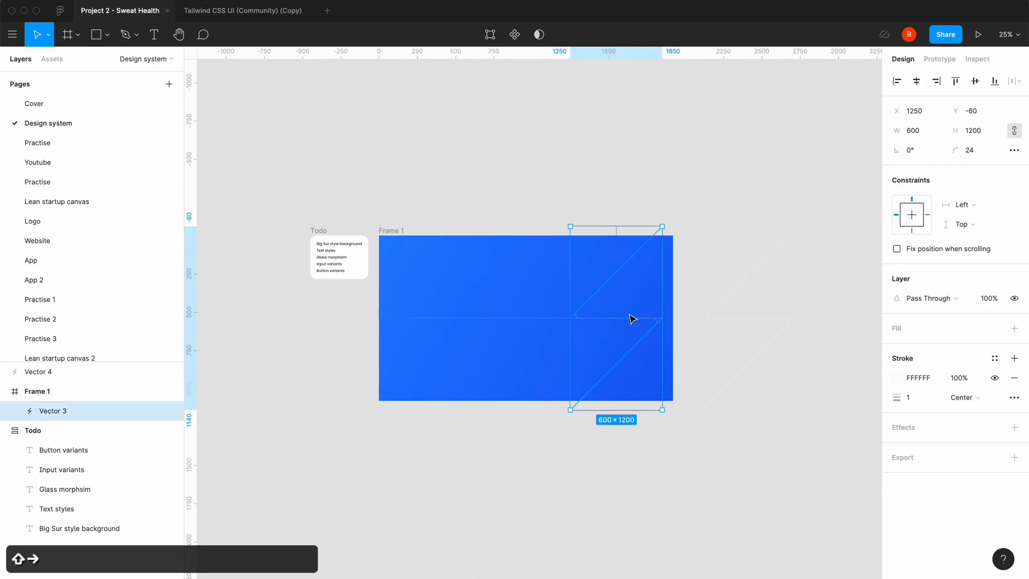
Extend the zigzag with the Pen tool into a closed shape around the frame's left side, adding points at (-34, -60) and (-34, 1140).
click(489, 34)
click(78, 38)
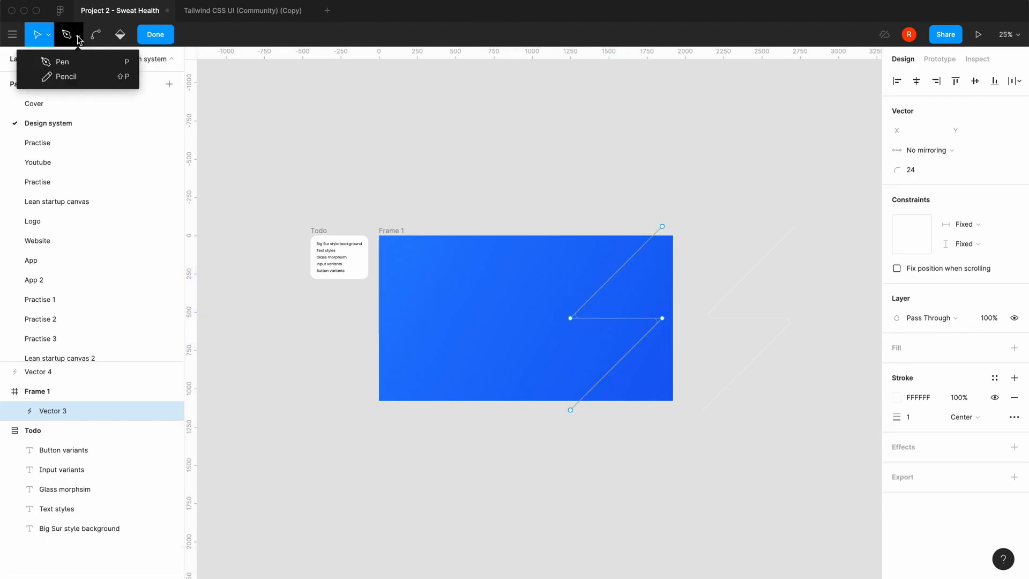
click(75, 61)
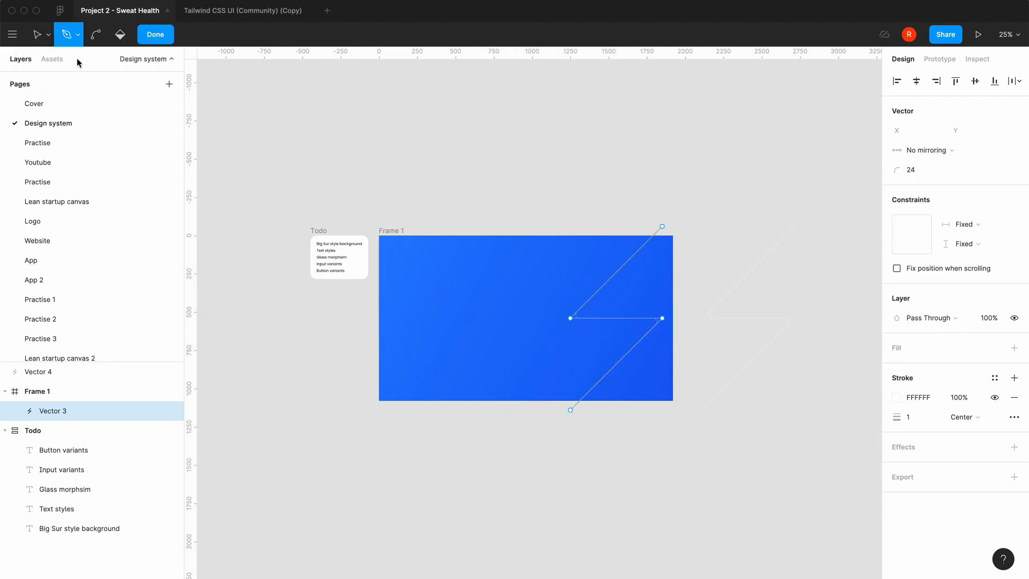
click(662, 226)
click(373, 226)
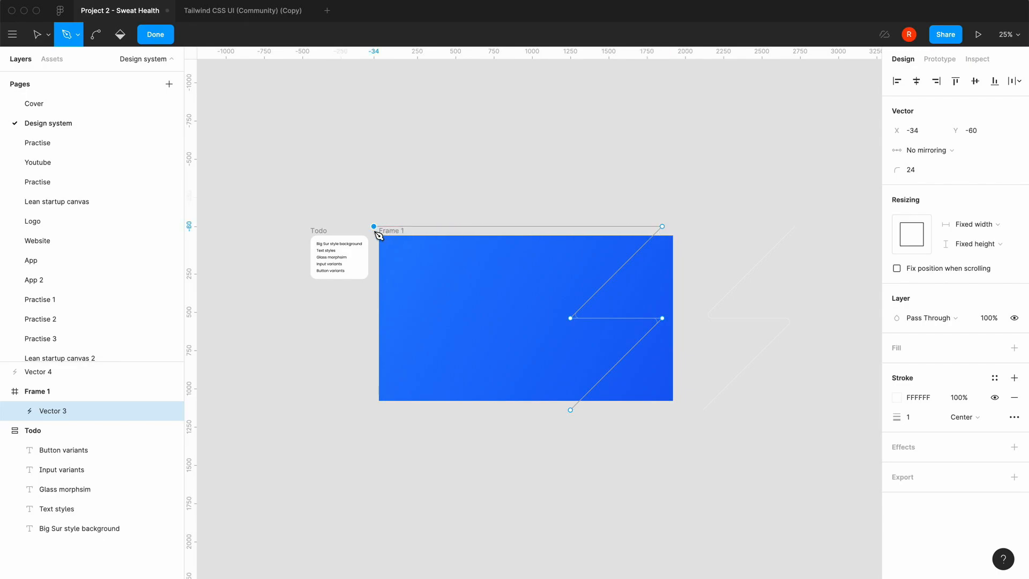
click(373, 410)
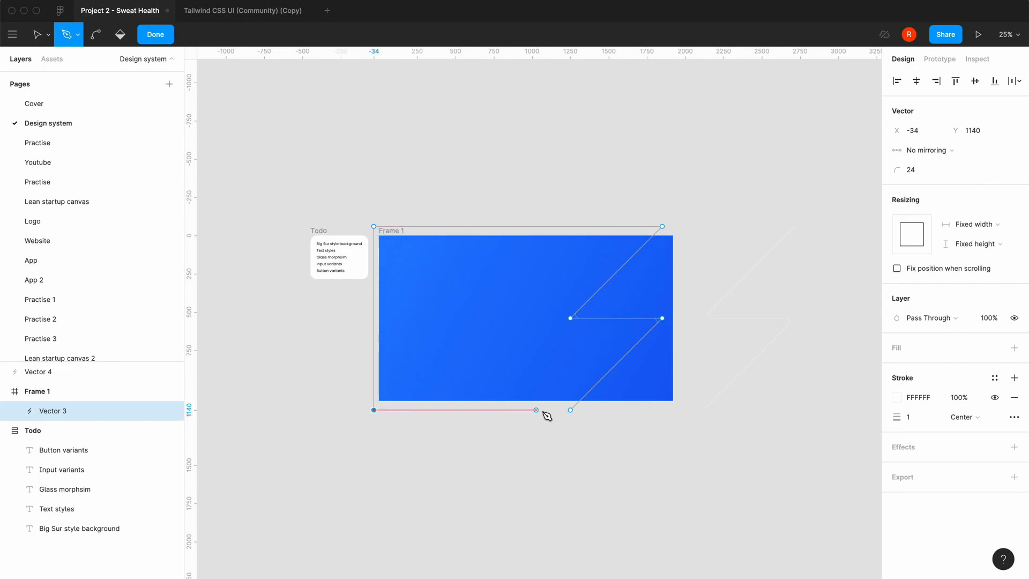
click(570, 410)
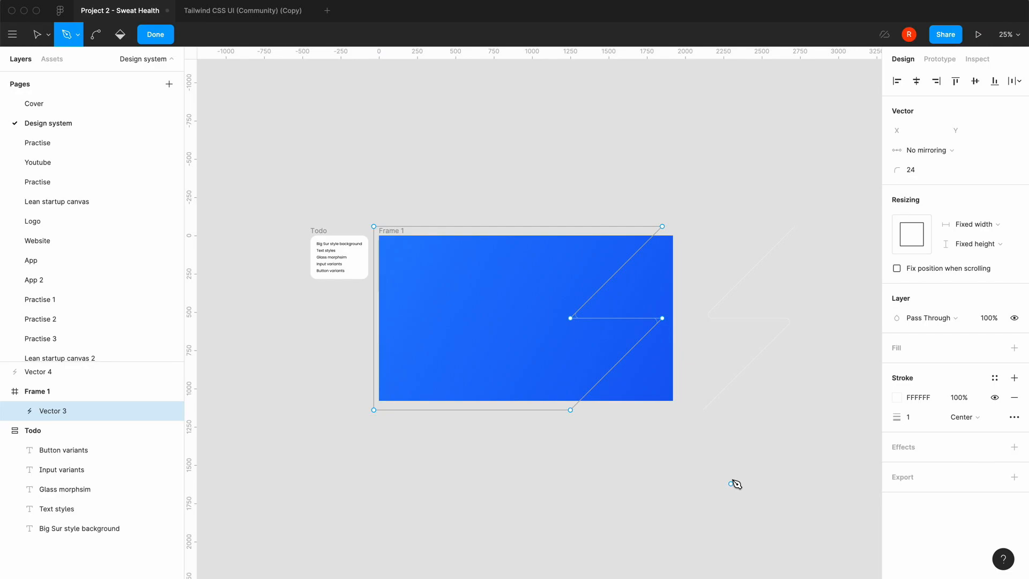
key(Escape)
Add a linear gradient fill to the closed zigzag shape, running diagonally from its top-left to its bottom-right corner.
click(1013, 329)
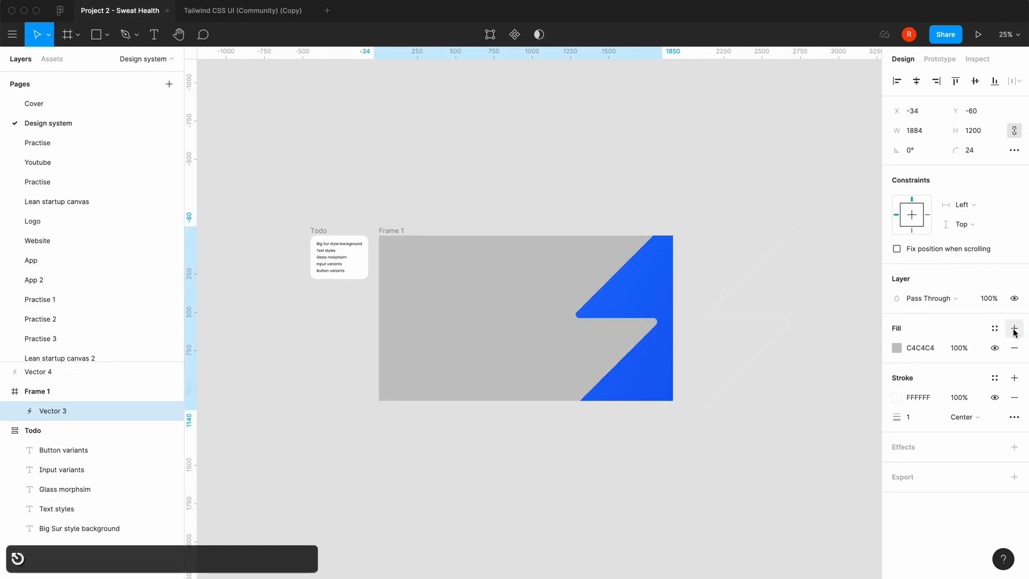
click(896, 348)
click(760, 270)
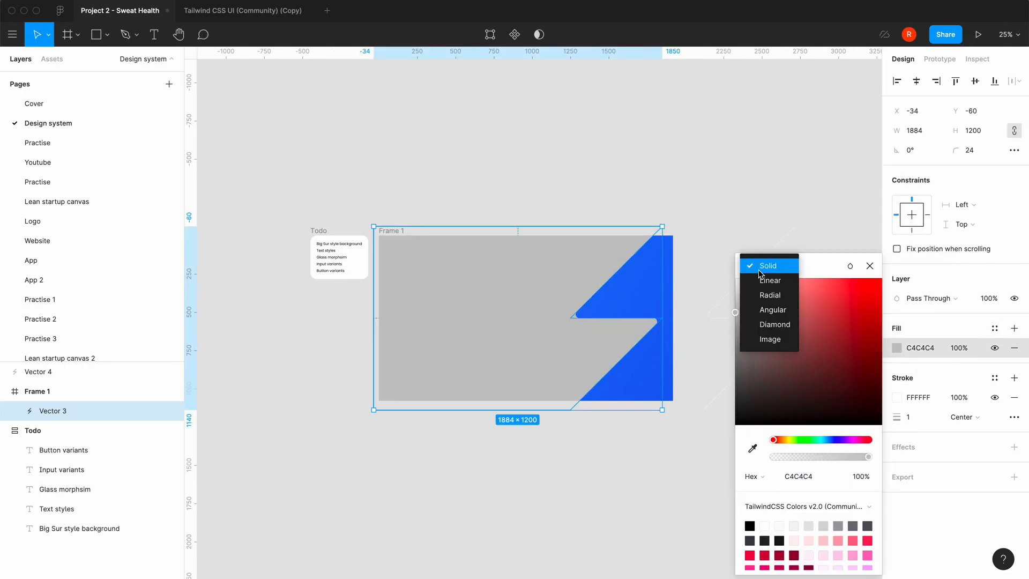
click(760, 276)
drag(517, 227, 380, 224)
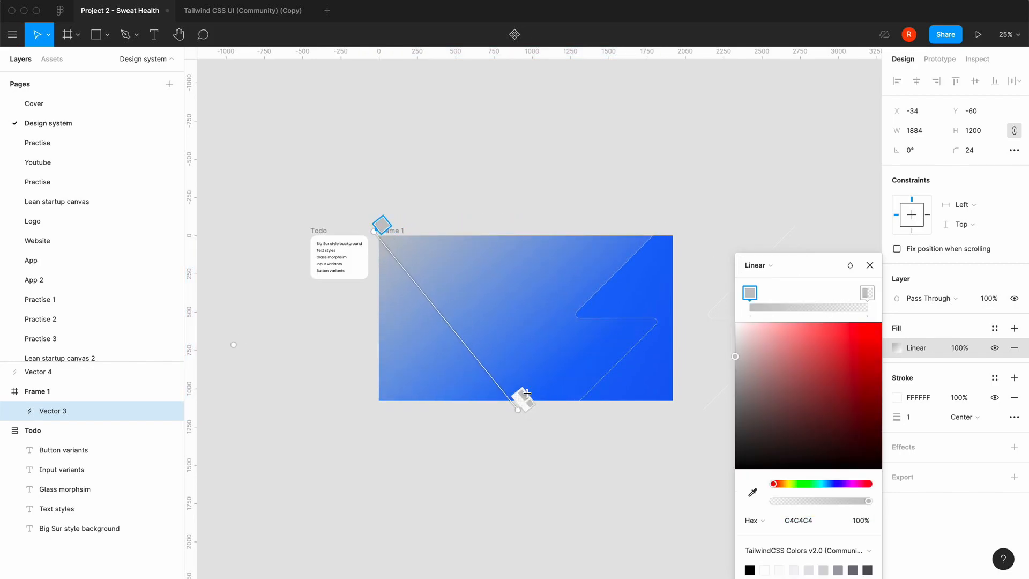
drag(518, 412, 662, 409)
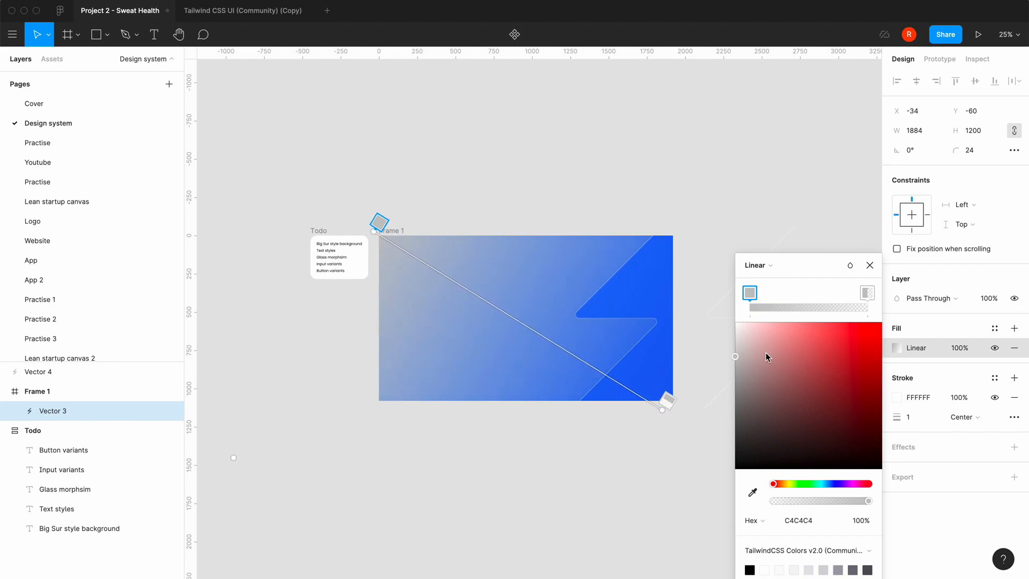
Set the closed zigzag's gradient stops to light blue 93C5FD at the start and 60A5FA at the end, both fully opaque.
drag(815, 256, 792, 117)
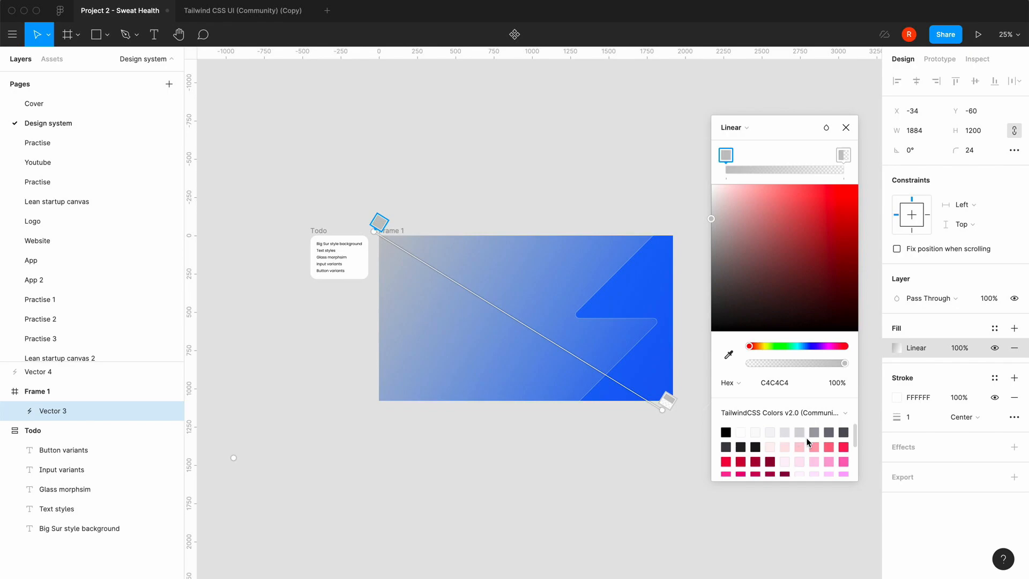
scroll(813, 441, down, 3)
scroll(814, 440, down, 3)
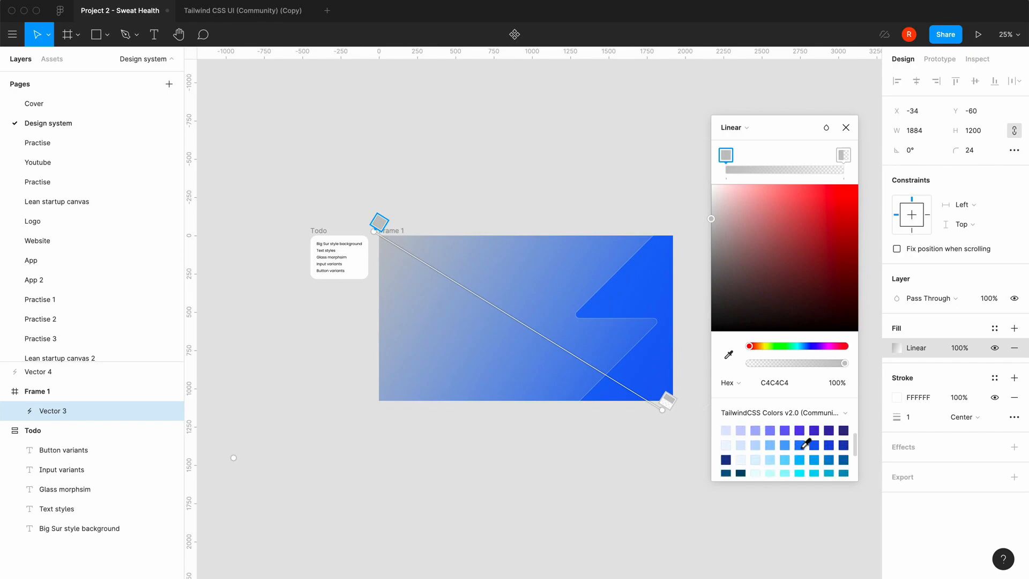
click(771, 443)
click(843, 155)
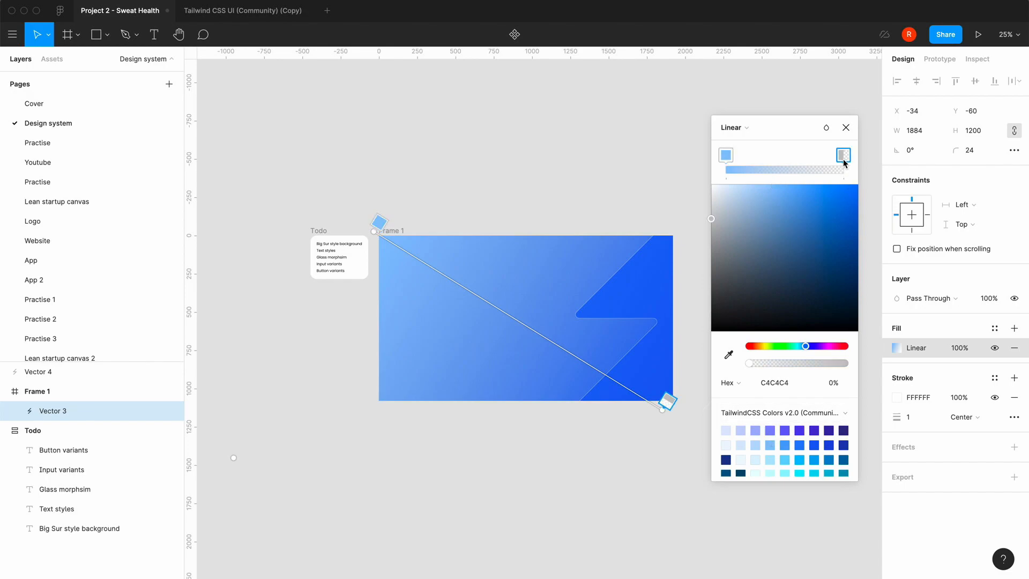
click(784, 445)
click(852, 129)
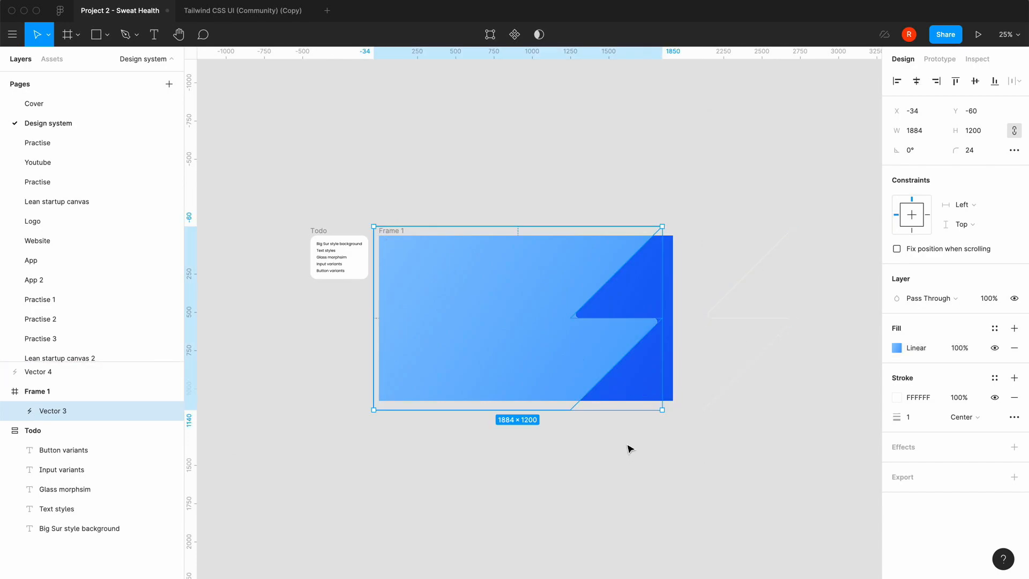
Remove the white stroke from the light blue zigzag shape.
click(1013, 400)
click(693, 481)
key(shift+equal)
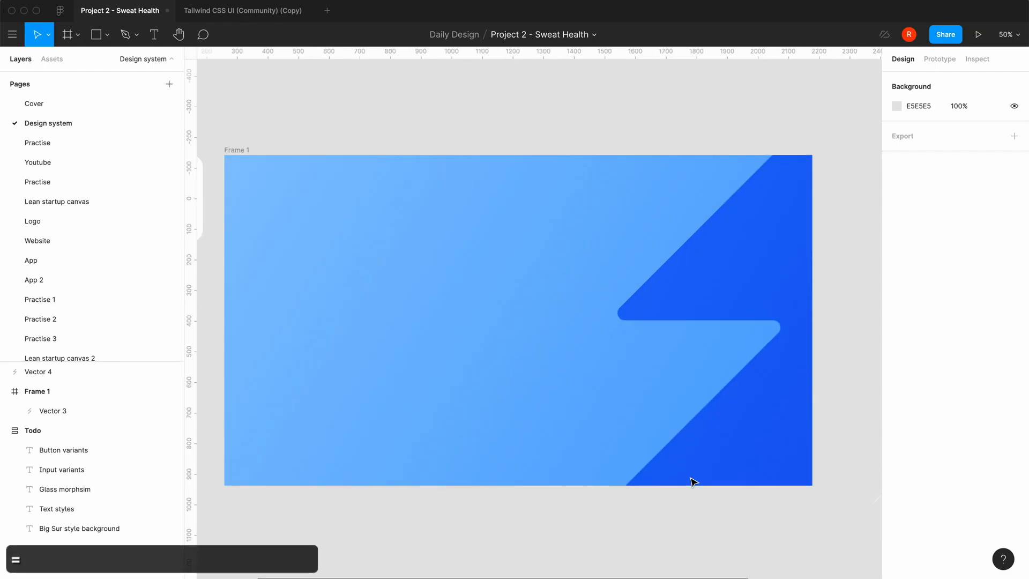
key(minus)
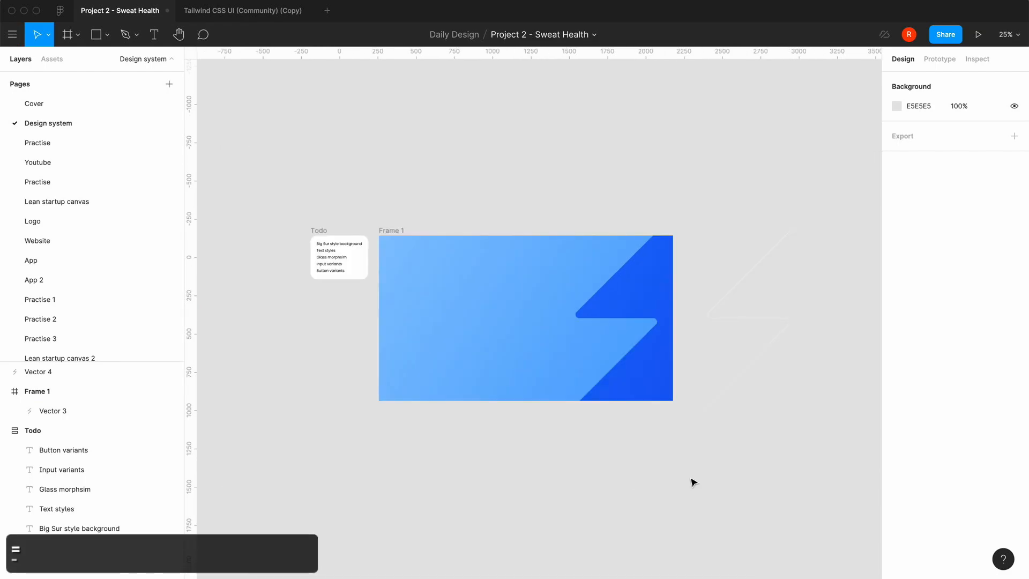
Duplicate the light blue zigzag inside Frame 1 and offset the copy down and to the left, at X -394, Y 80.
click(524, 372)
key(super+c)
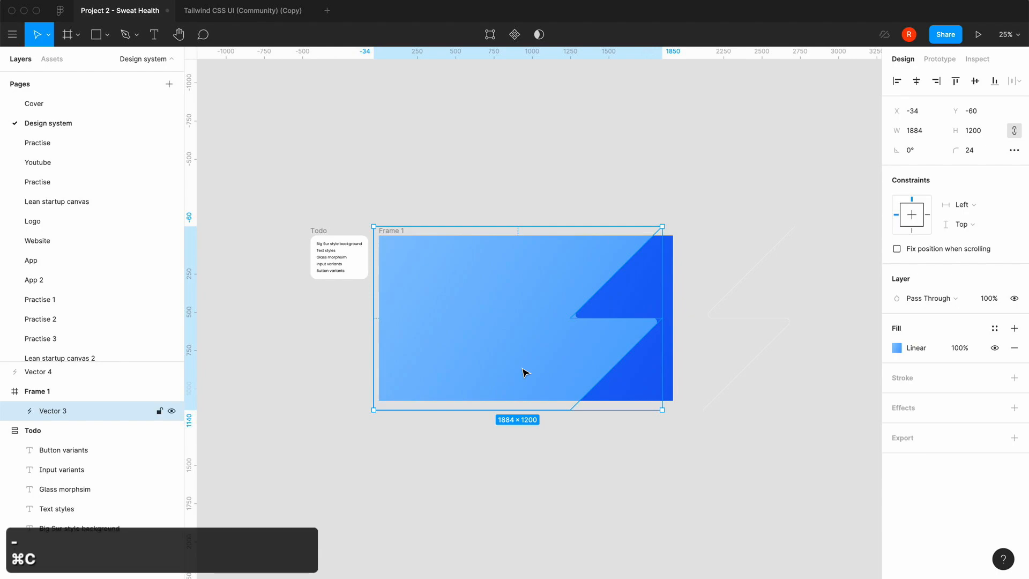
key(super+v)
mouse_move(556, 361)
mouse_down()
mouse_move(482, 362)
mouse_move(530, 348)
mouse_move(530, 361)
mouse_move(552, 352)
mouse_move(545, 363)
mouse_up()
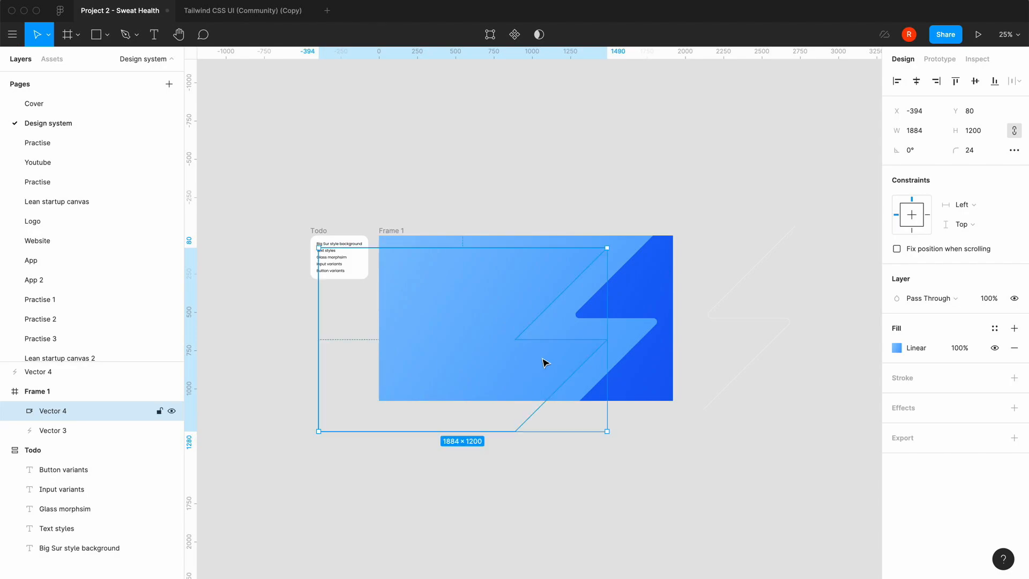
Try to recolour the copied zigzag's existing gradient with F4F4F5 at the start and E4E4E7 at the end.
click(901, 351)
click(748, 249)
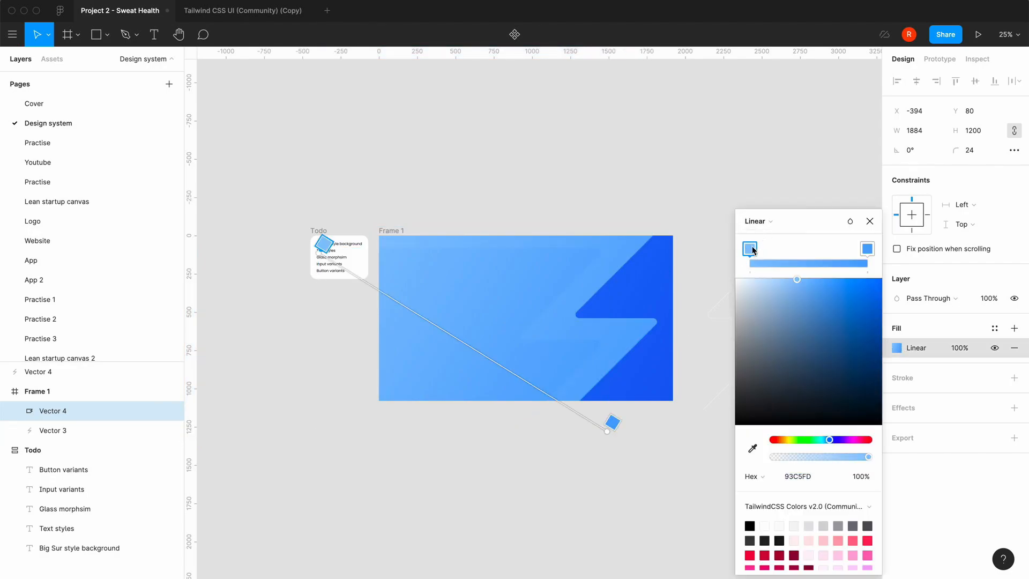
drag(812, 226, 794, 184)
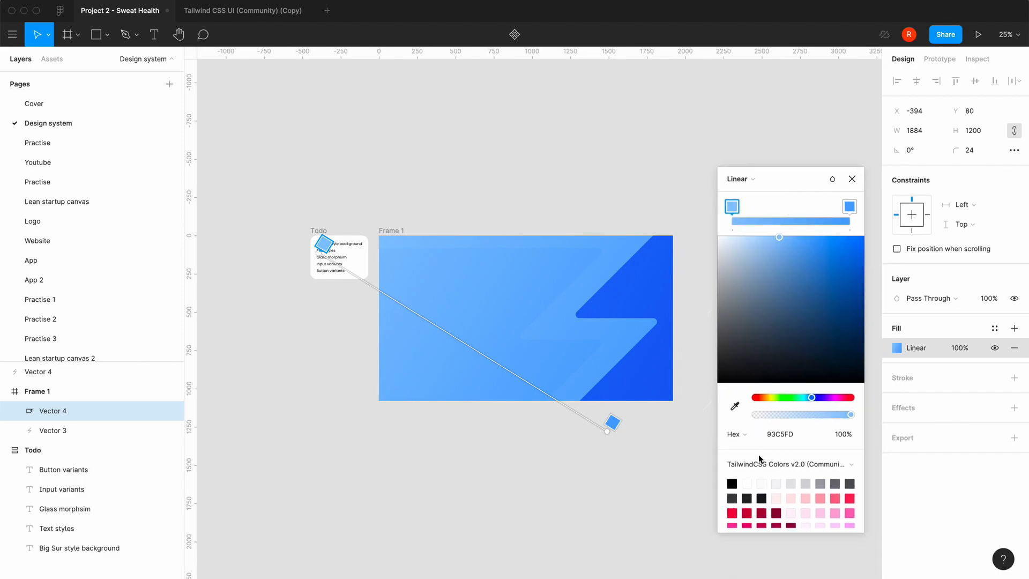
click(776, 483)
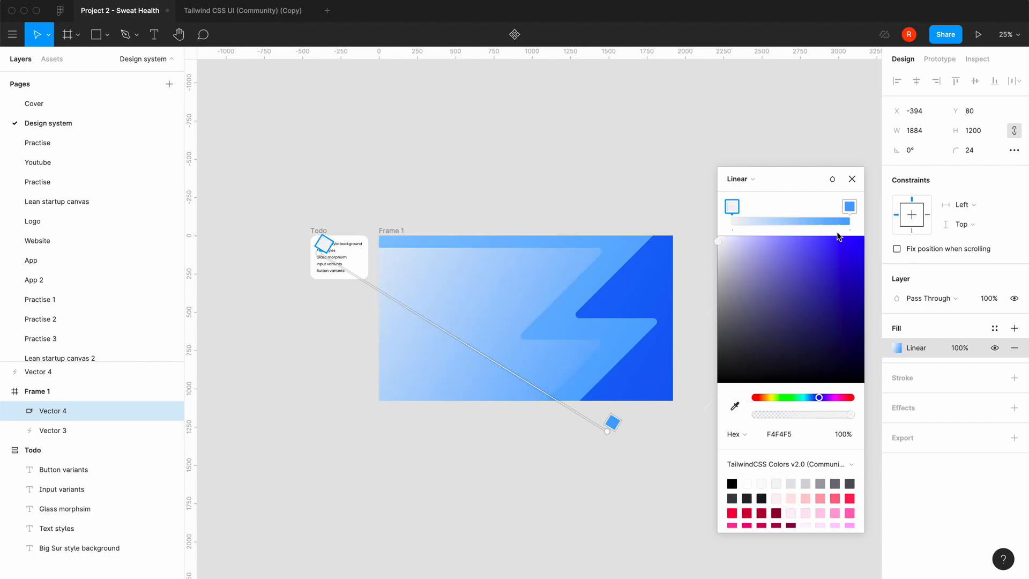
click(852, 205)
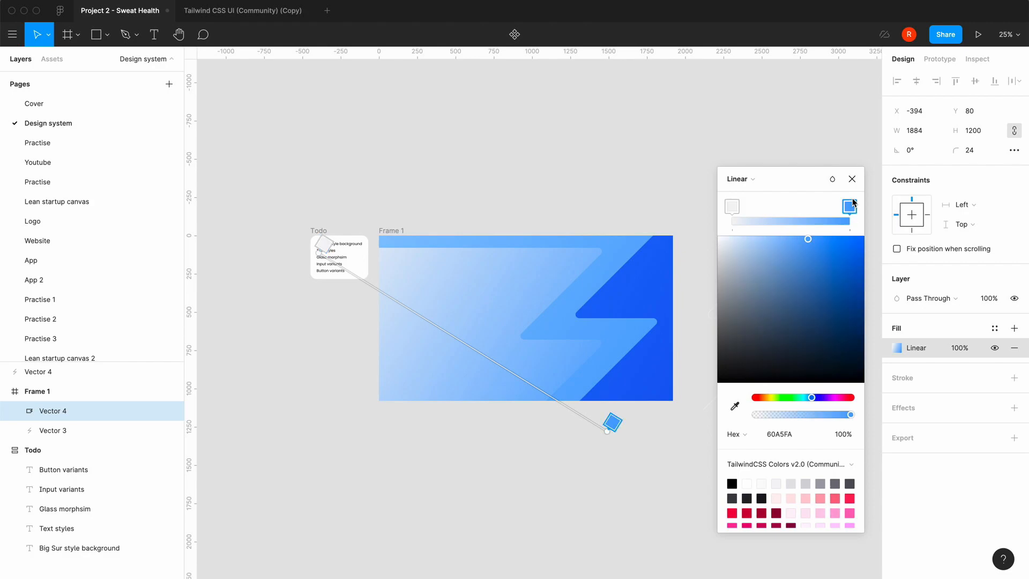
click(792, 482)
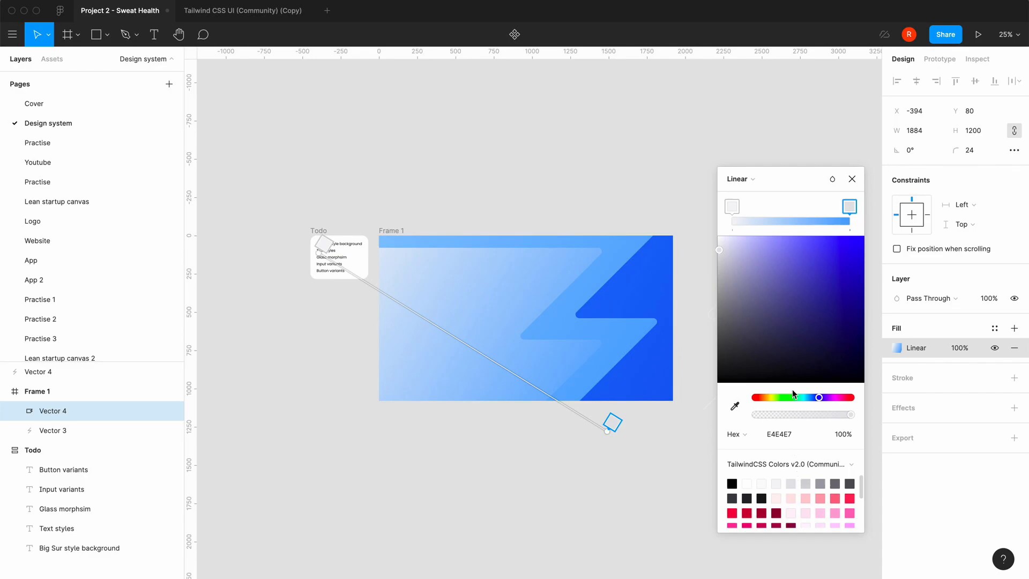
click(851, 179)
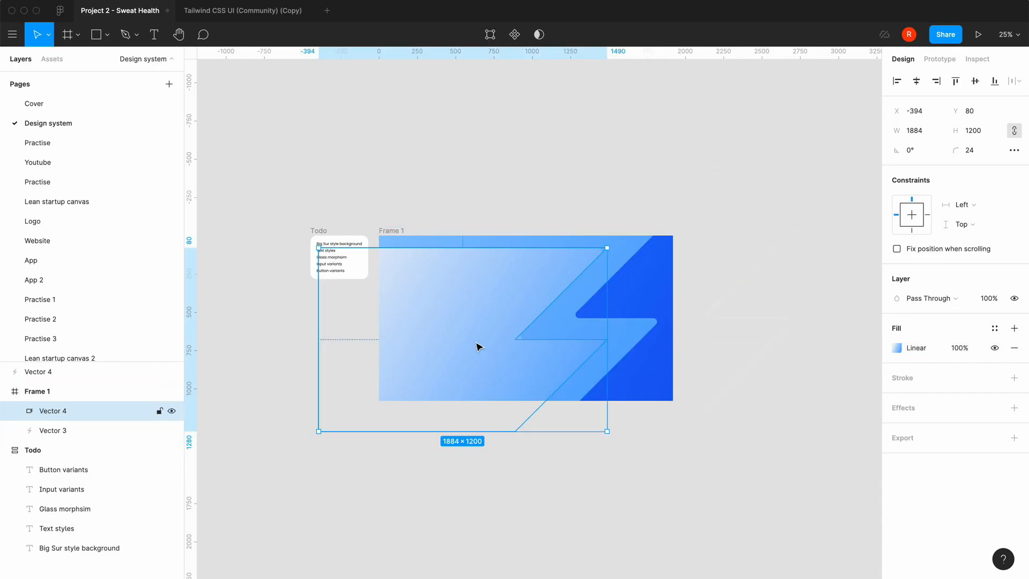
Shift the copied zigzag slightly right and up, to X -338, Y 64.
click(285, 408)
click(480, 359)
drag(479, 359, 489, 358)
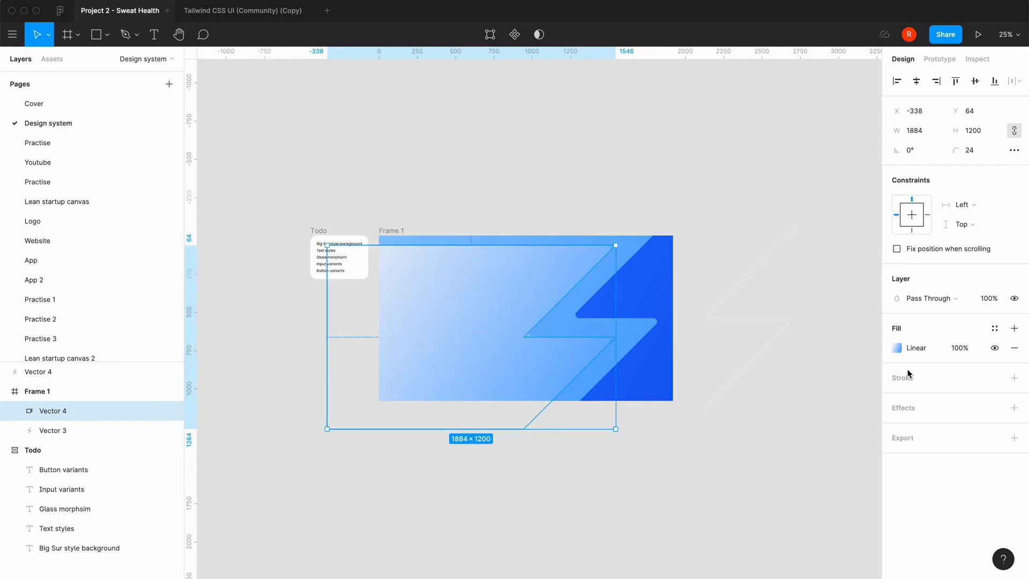
Replace the copied zigzag's fill with a new linear gradient running diagonally from near its top-left to its bottom-right corner.
click(897, 348)
drag(827, 226, 792, 180)
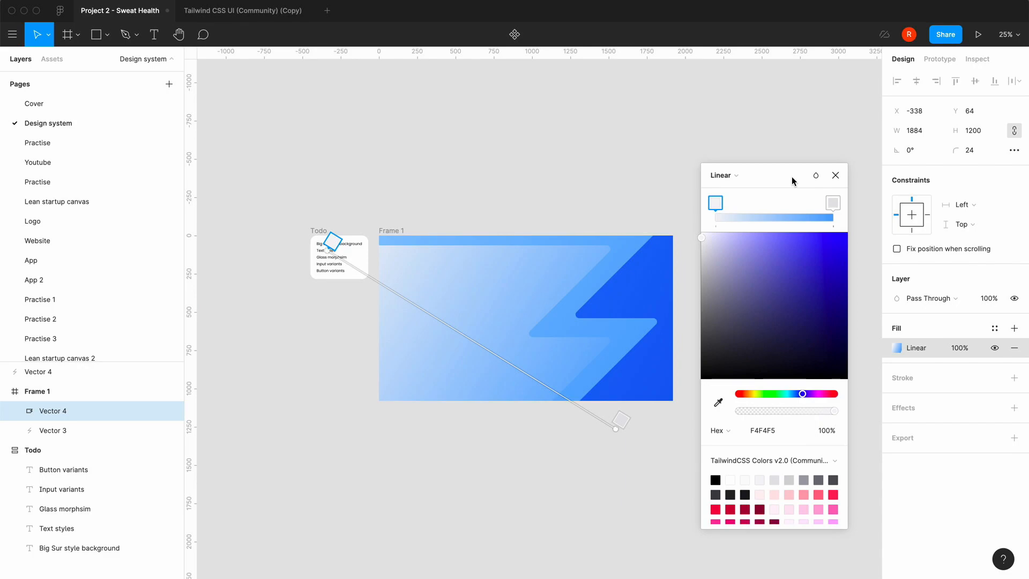
click(836, 177)
click(1014, 347)
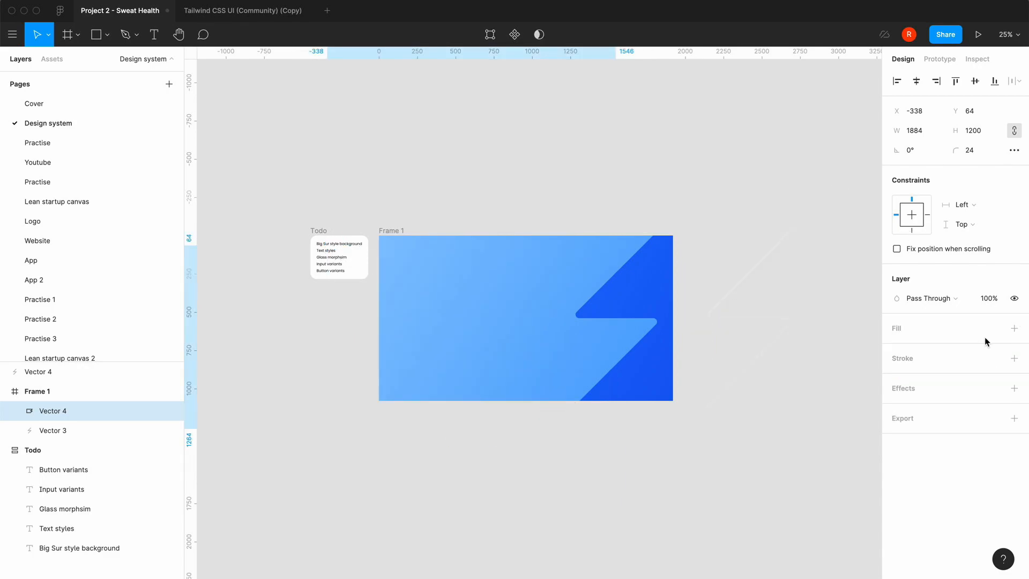
click(1014, 327)
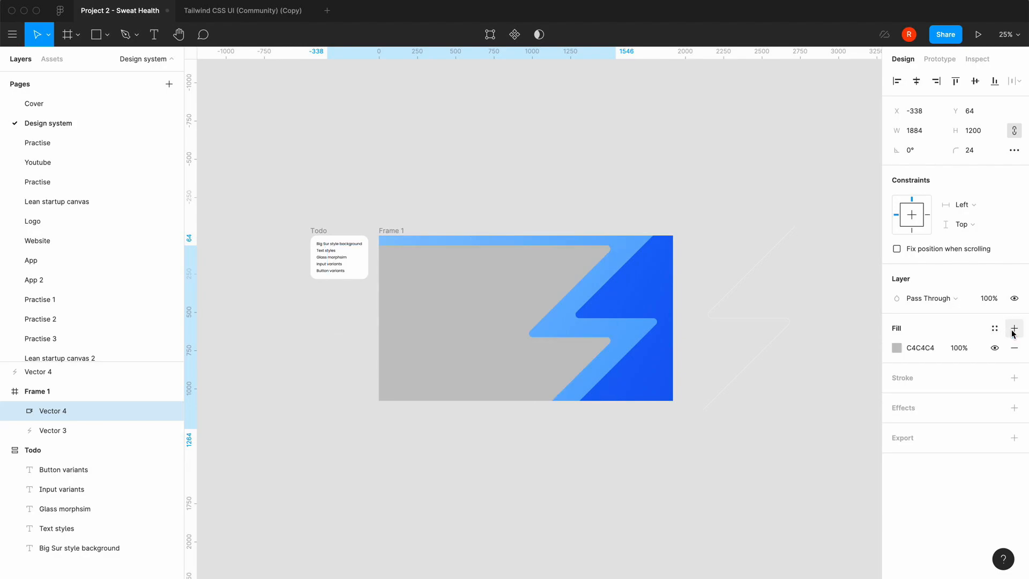
click(896, 348)
click(761, 267)
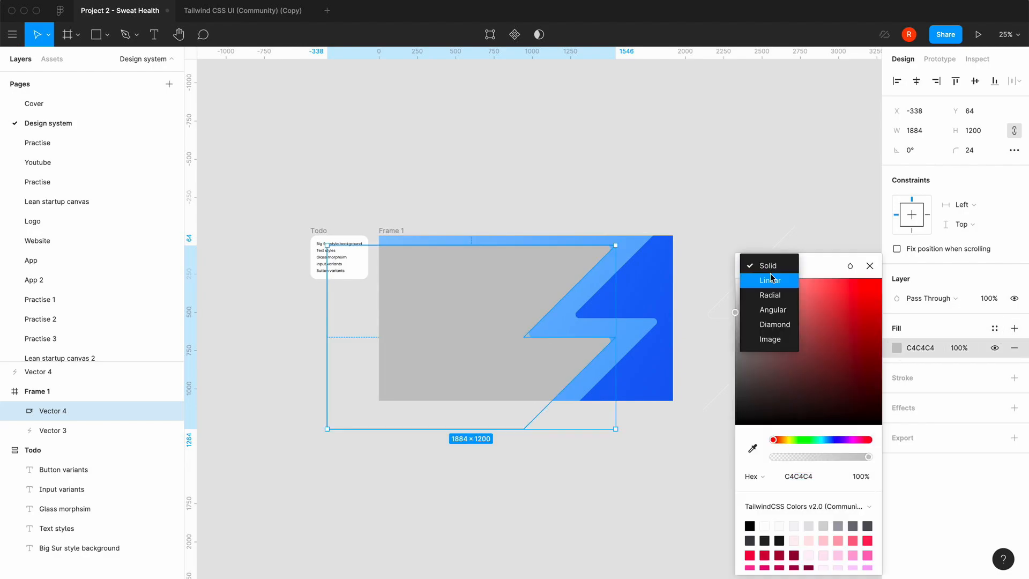
click(770, 280)
drag(817, 268, 797, 173)
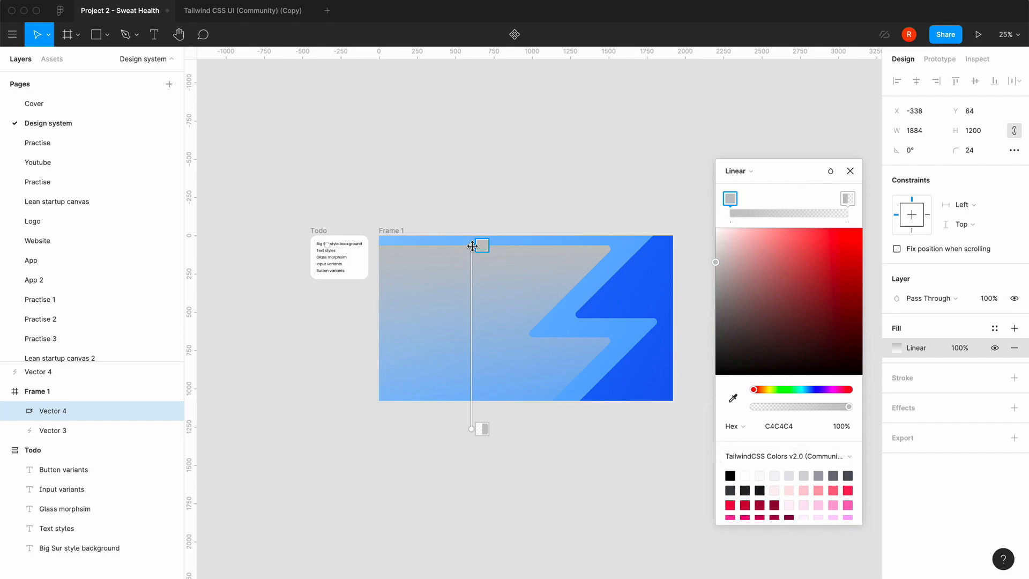
drag(469, 247, 344, 236)
drag(471, 429, 616, 429)
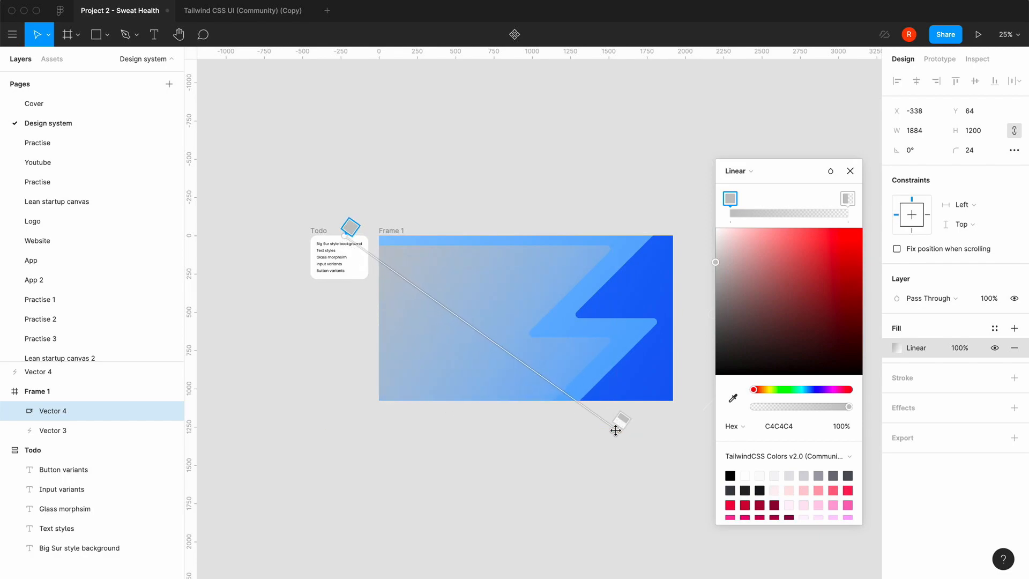
Set the new gradient's stops to white FFFFFF at the start and FAFAFA at 100% opacity at the end.
click(752, 472)
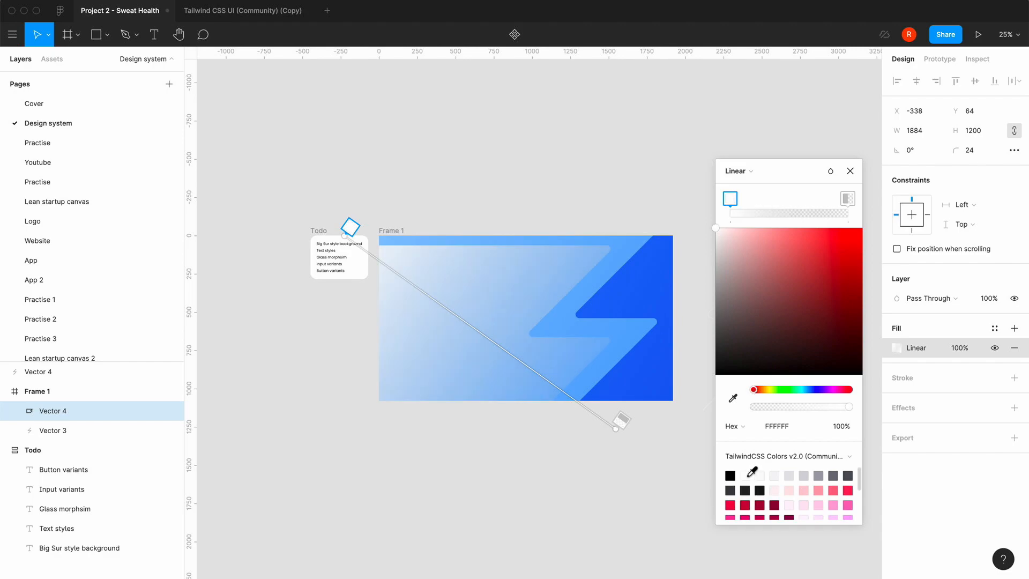
click(847, 200)
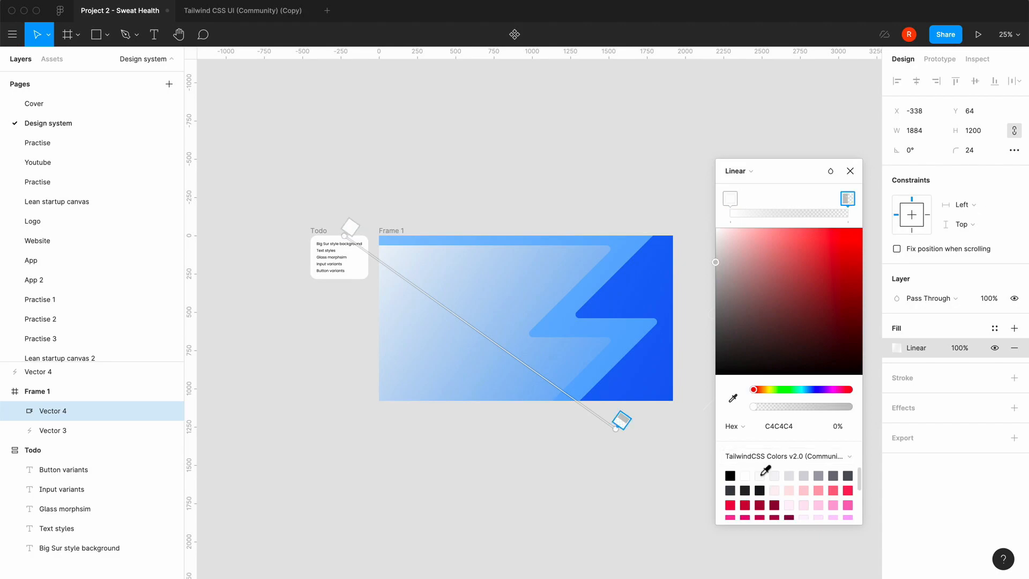
click(761, 475)
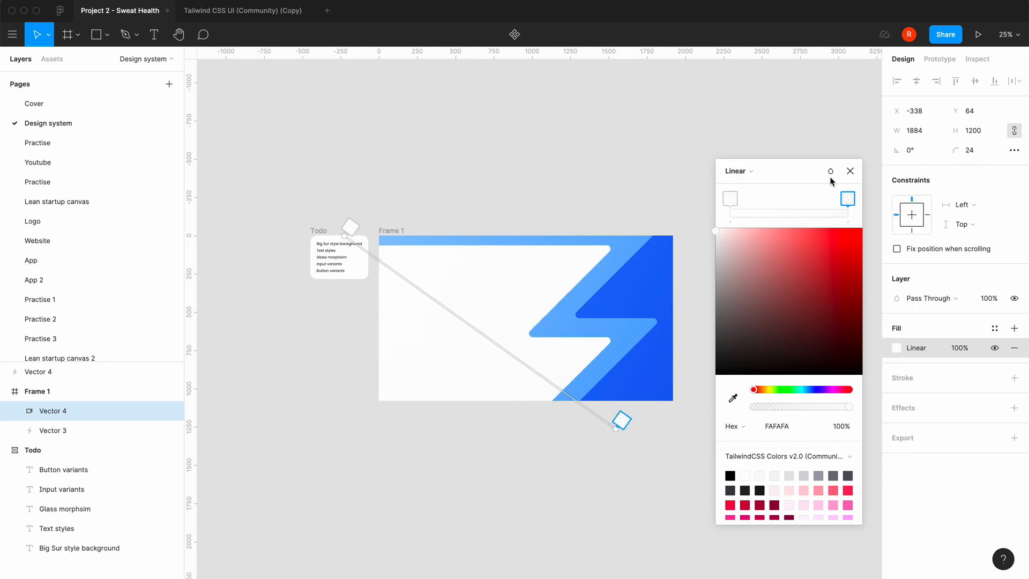
click(848, 171)
click(516, 427)
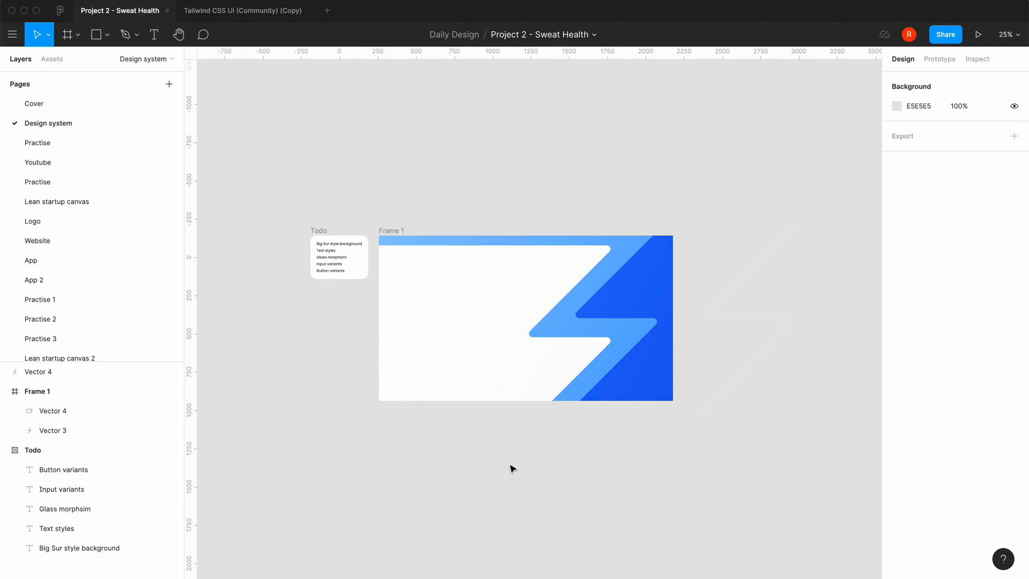
Duplicate the white zigzag inside Frame 1 and offset the copy further left and down, at X -798, Y 200.
click(531, 384)
drag(527, 383, 431, 385)
key(super+c)
key(super+v)
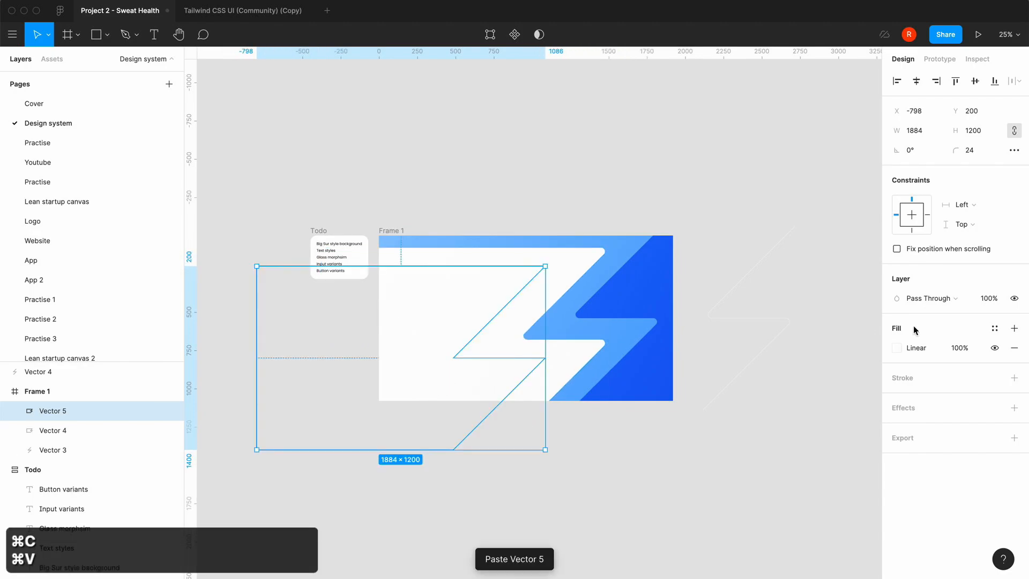
Recolour the newest zigzag's gradient with orange F97316 at the start and darker orange EA580C at the end.
click(897, 348)
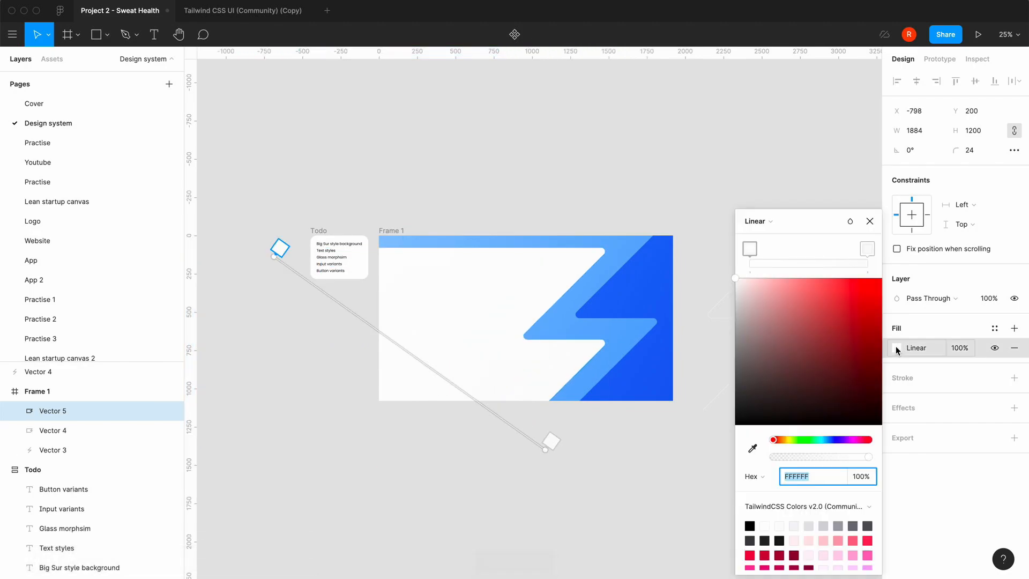
click(825, 209)
drag(825, 231, 802, 179)
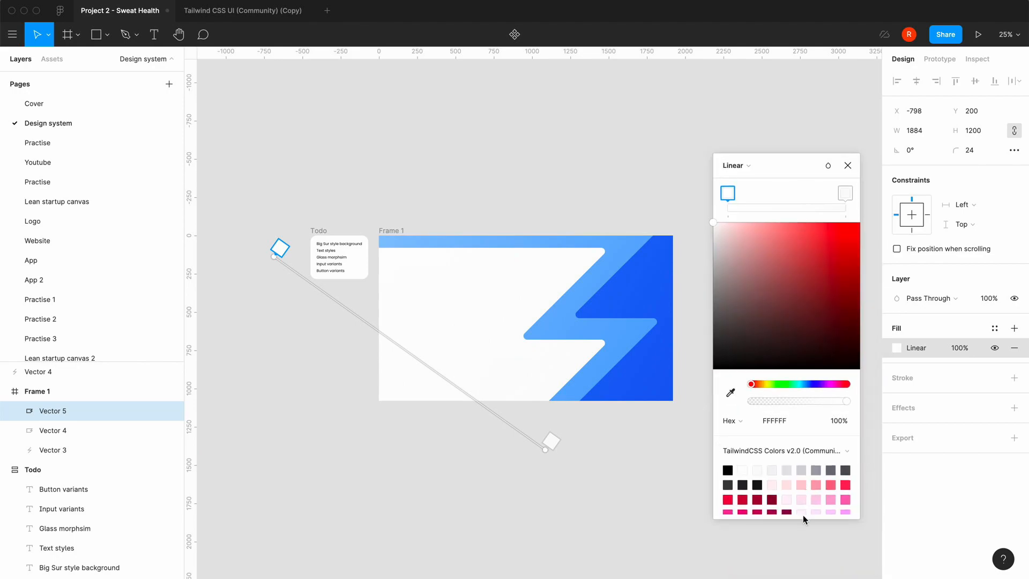
scroll(816, 466, down, 6)
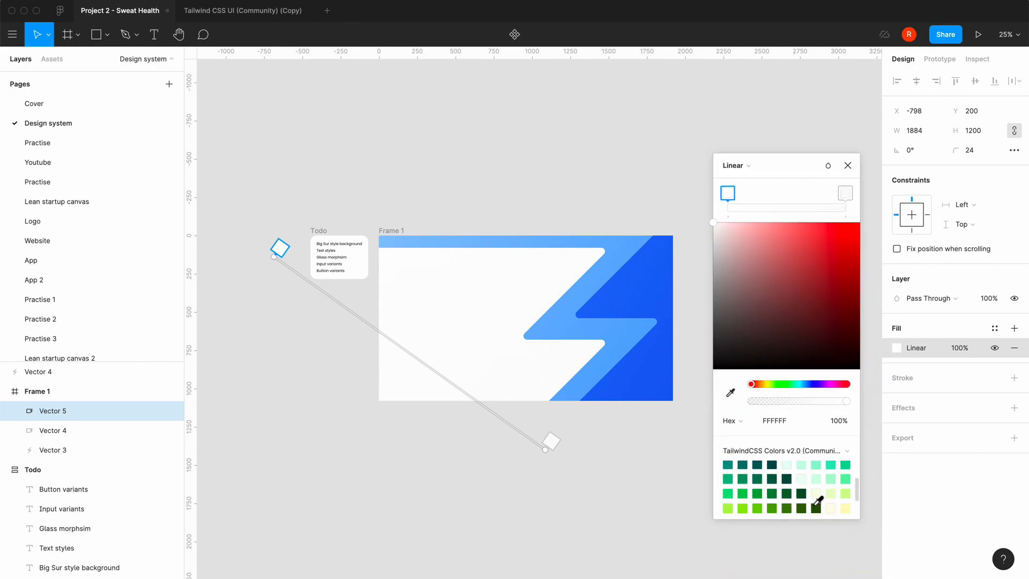
scroll(817, 495, down, 5)
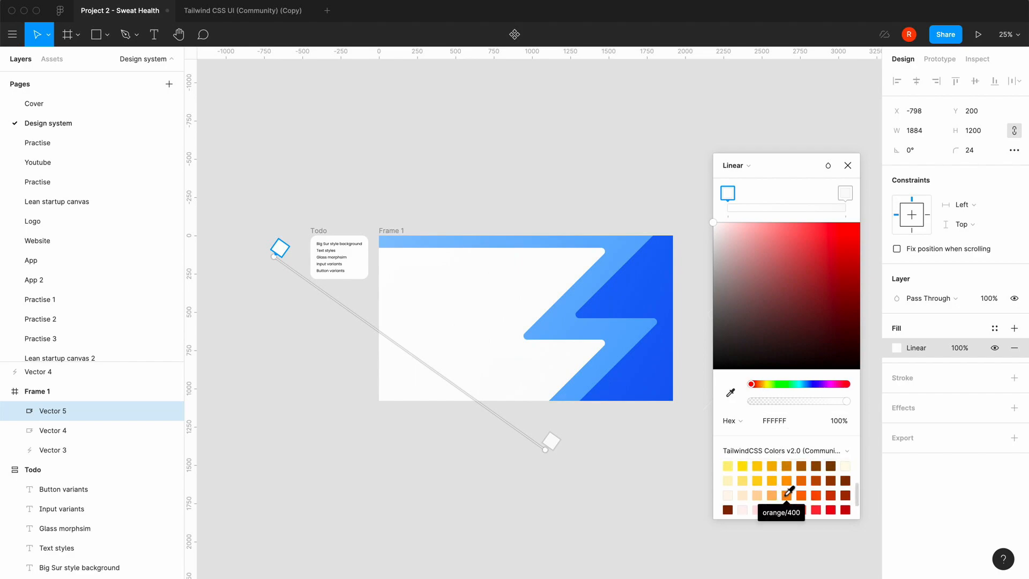
click(801, 494)
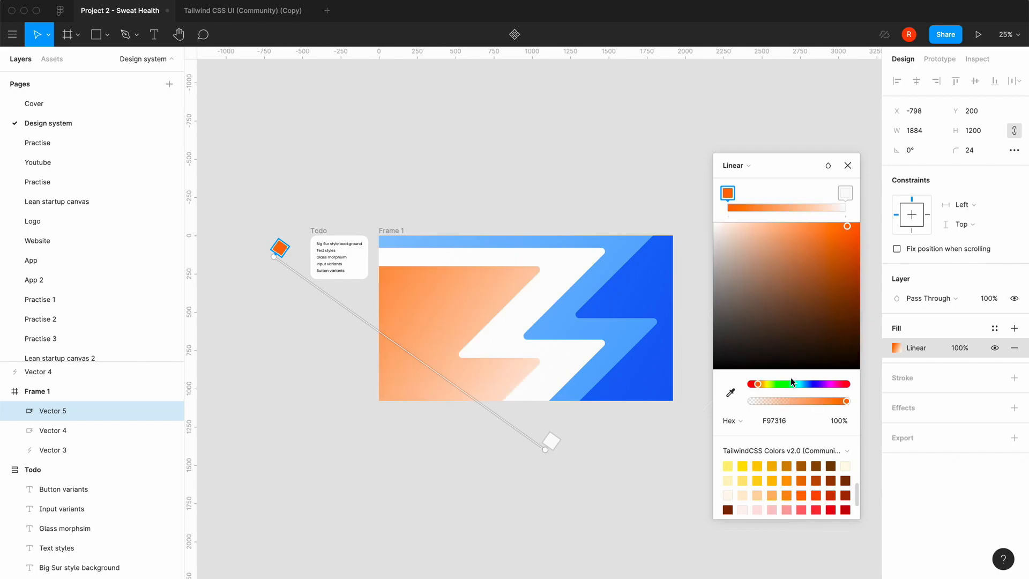
click(845, 193)
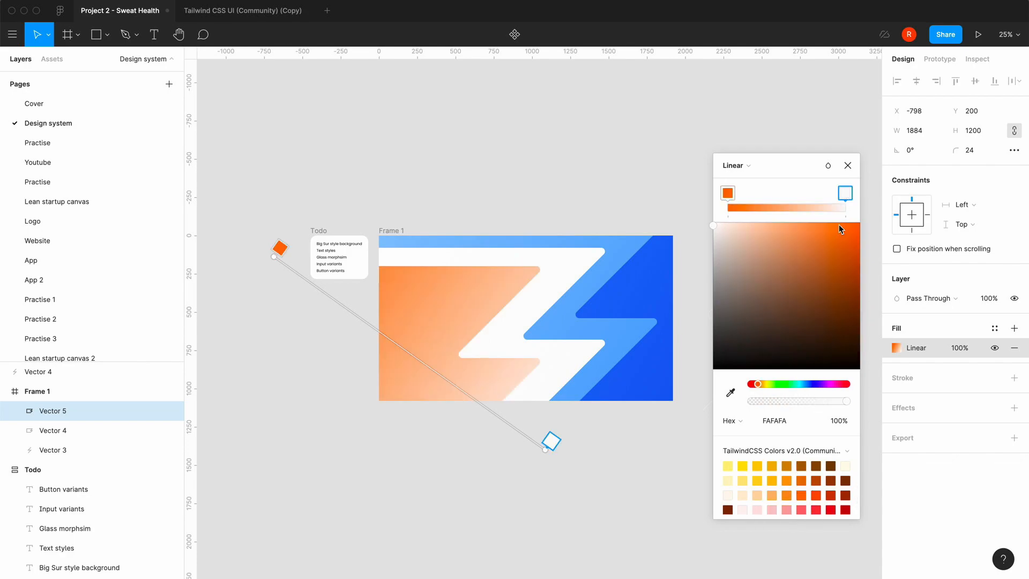
click(816, 494)
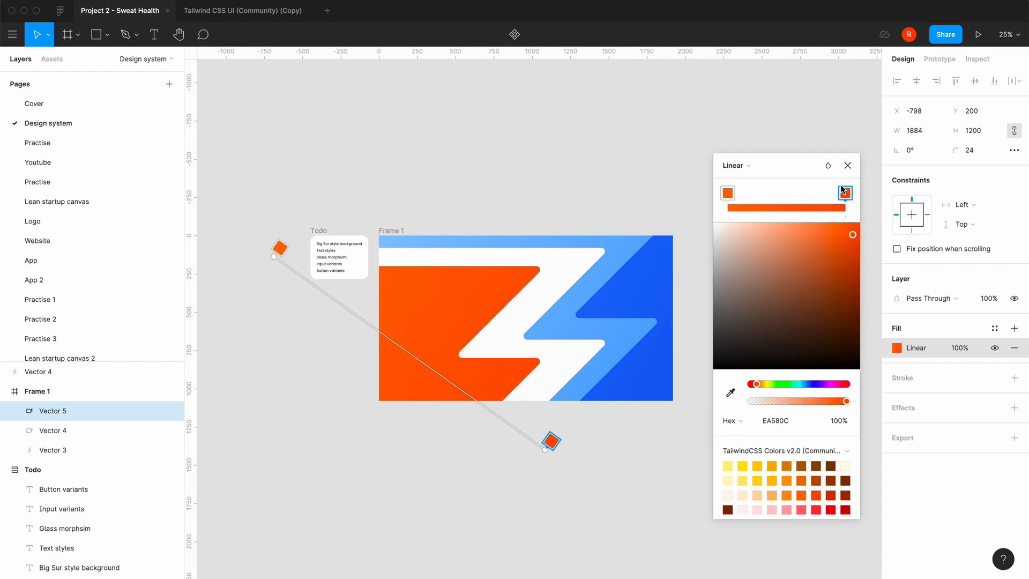
click(848, 167)
key(Escape)
Move the orange zigzag right and slightly up, to X -698, Y 176, and deselect it.
drag(454, 389, 469, 385)
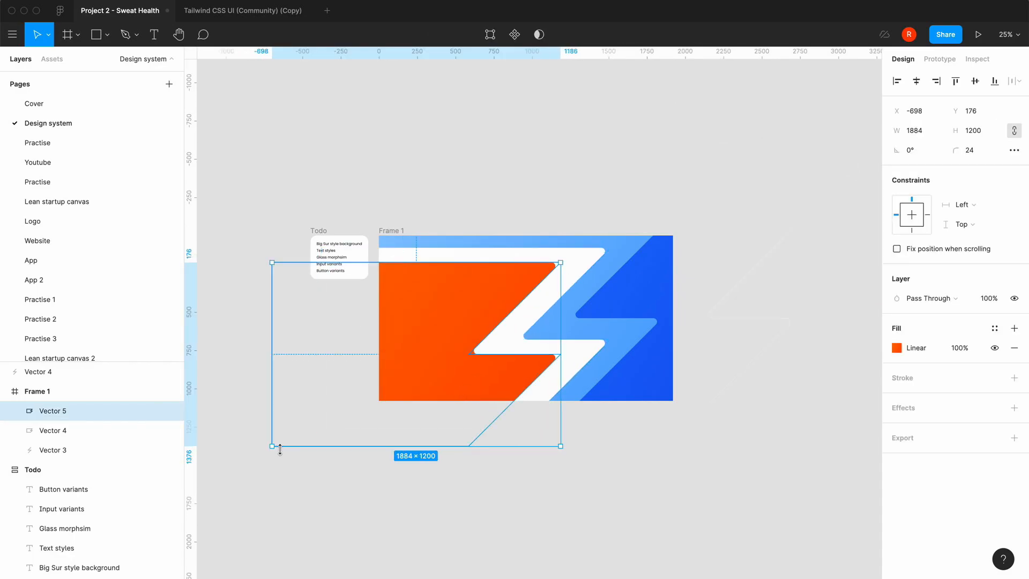
click(333, 504)
scroll(333, 504, left, 3)
scroll(334, 505, down, 2)
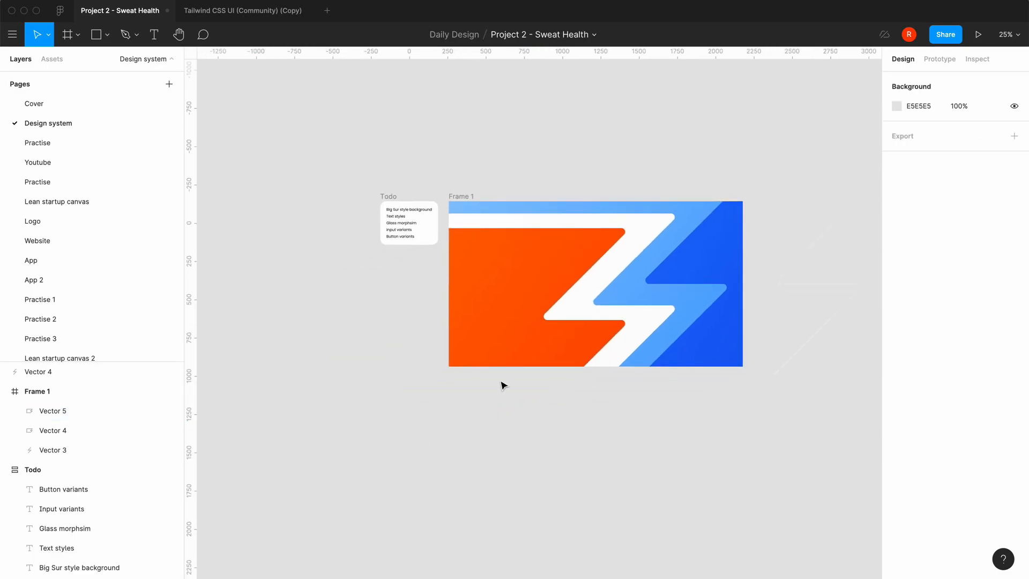
Duplicate the orange zigzag inside Frame 1 and offset the copy further left and down, at X -1078, Y 264.
click(547, 356)
key(super+c)
key(super+v)
drag(514, 357, 507, 357)
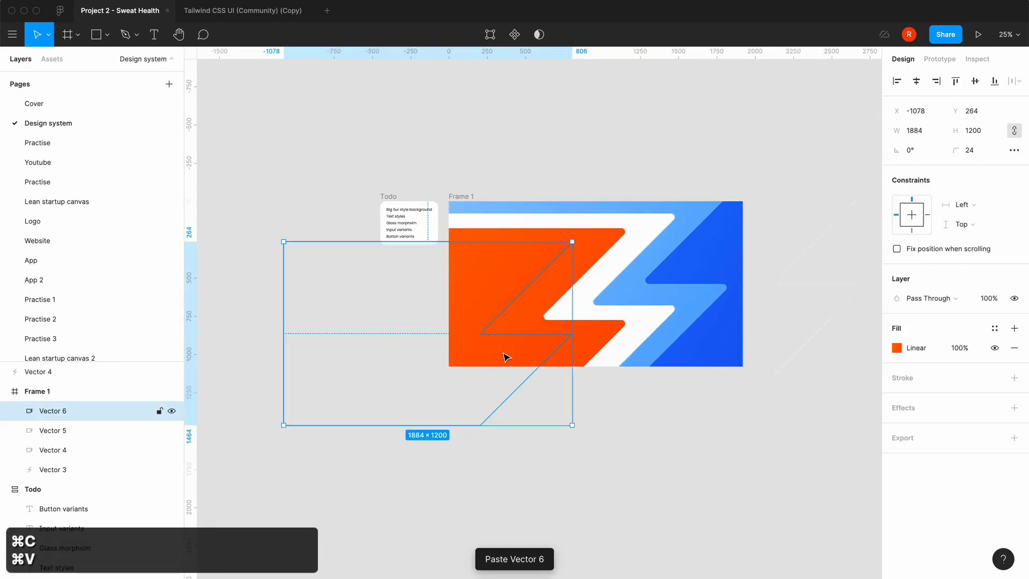
Recolour the newest zigzag's gradient with rose F43F5E at the start and E11D48 at the end, and deselect it.
click(896, 348)
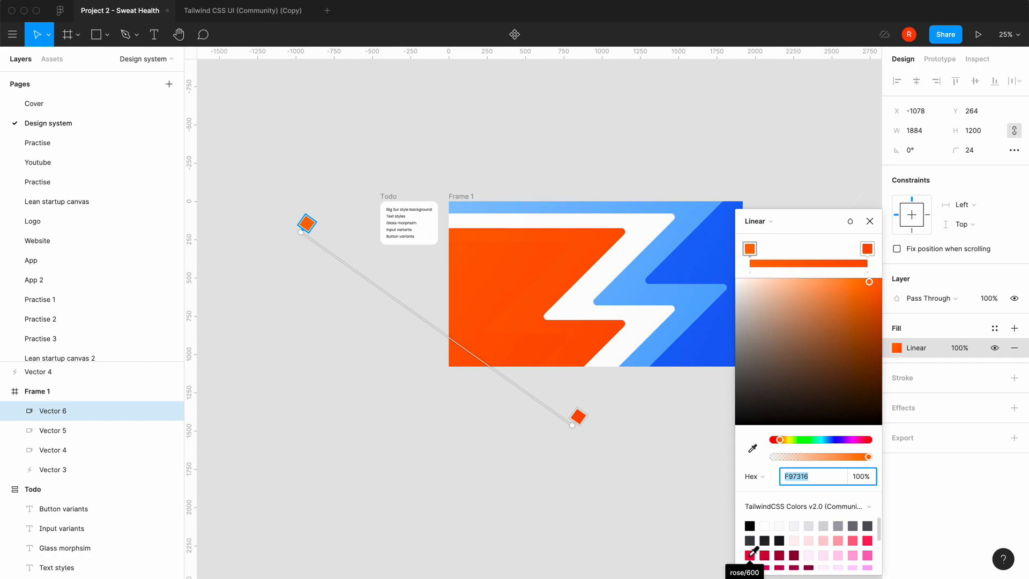
click(867, 539)
click(868, 248)
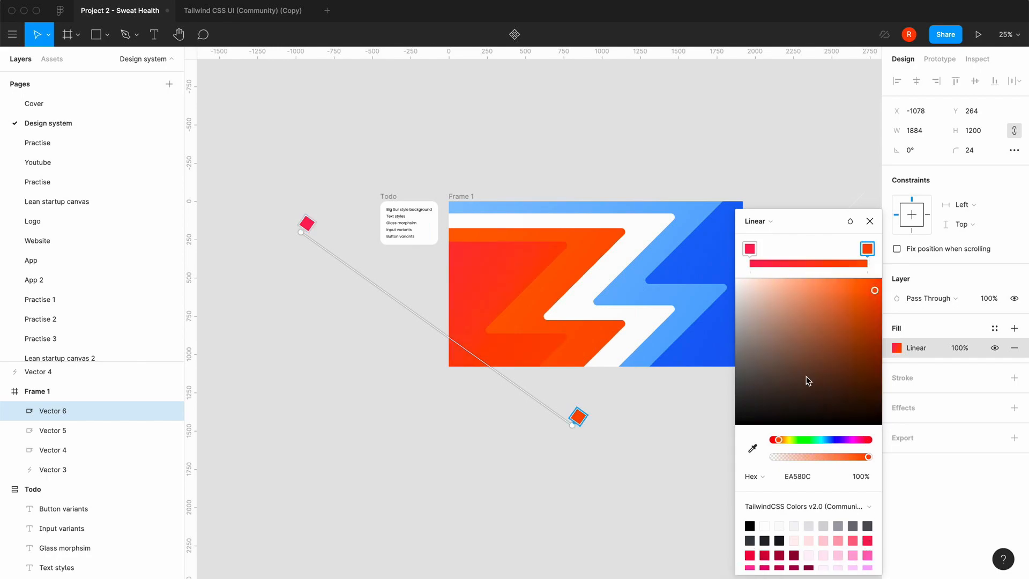
click(751, 555)
click(869, 223)
click(695, 131)
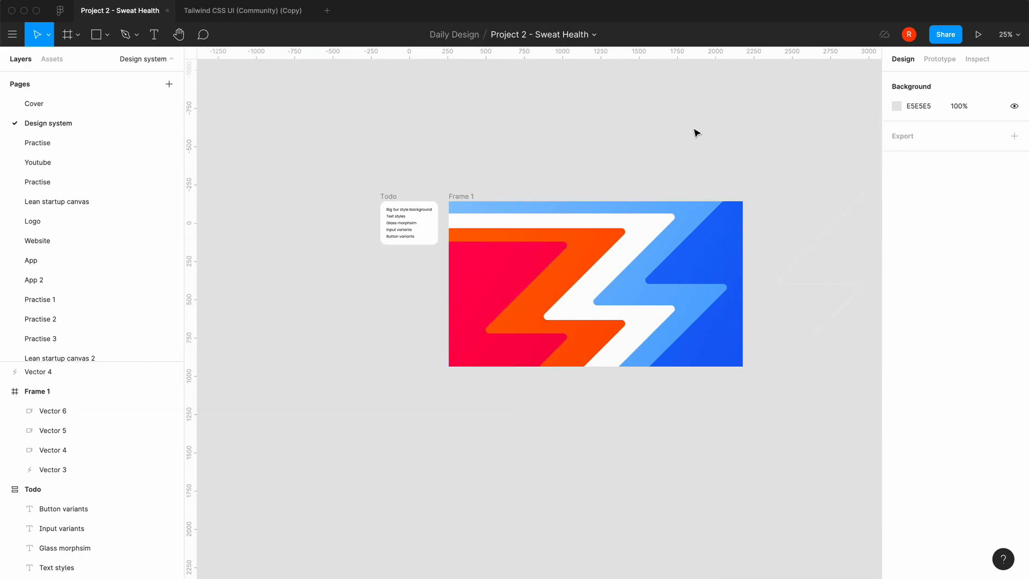
Duplicate the rose red zigzag inside Frame 1 and shift the copy right to X -1022, Y 264.
scroll(572, 418, down, 2)
scroll(571, 418, right, 2)
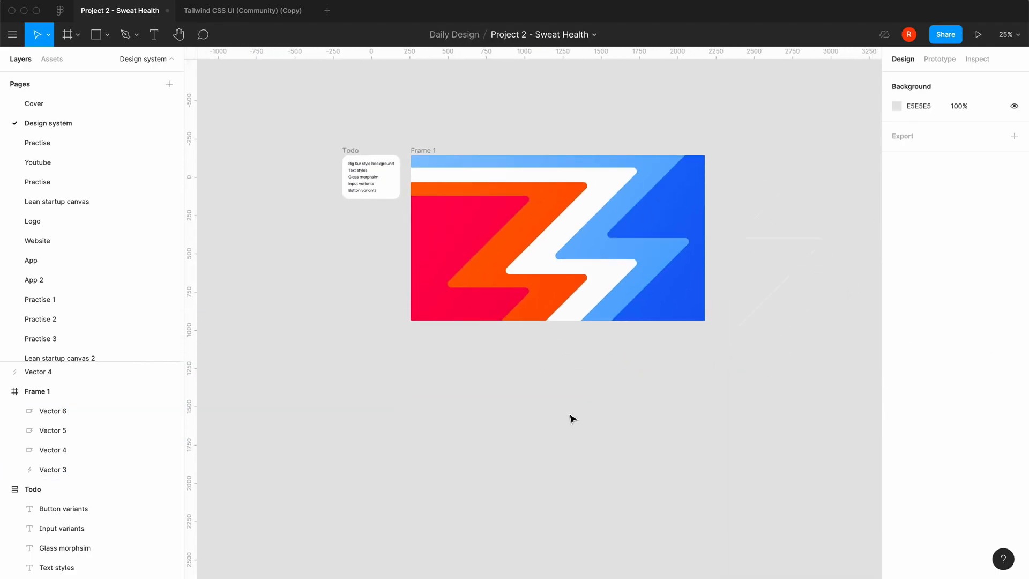
click(459, 307)
key(super+c)
key(super+v)
drag(455, 301, 417, 332)
key(super+z)
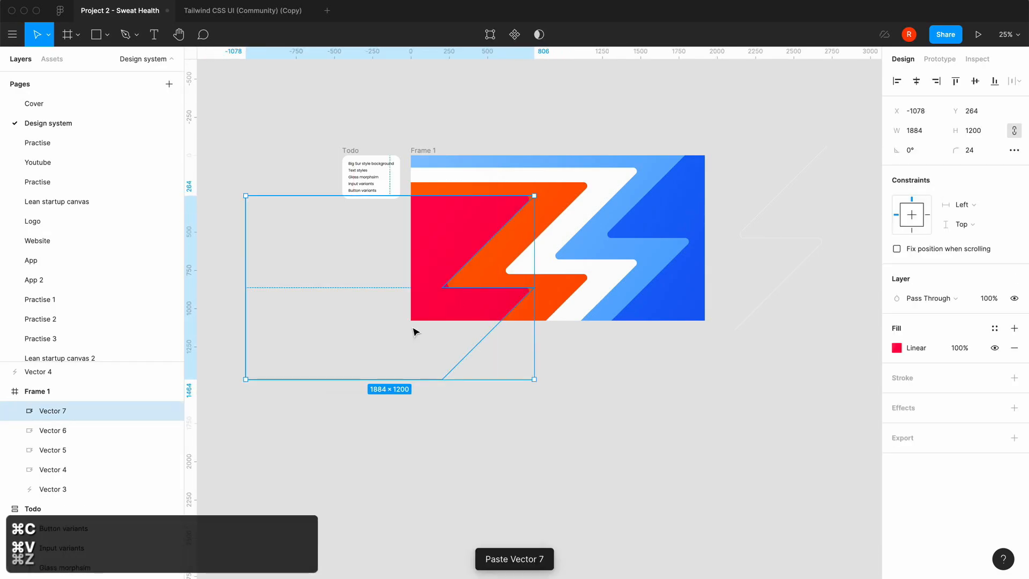
drag(459, 241, 467, 241)
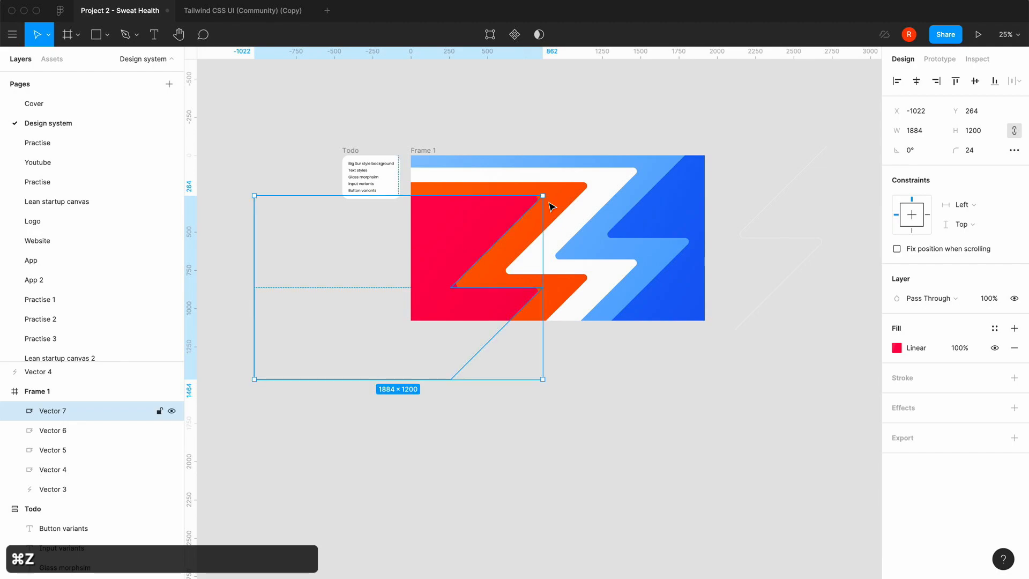
Spread out the light blue, white, orange and red zigzags by shifting them further right in Frame 1.
drag(662, 178, 685, 178)
drag(621, 180, 569, 195)
click(600, 193)
click(556, 202)
drag(502, 220, 507, 222)
click(472, 238)
Offset the lower red zigzag left and down to X -1168, Y 324, and duplicate it in place.
drag(451, 243, 434, 256)
key(super+c)
key(super+v)
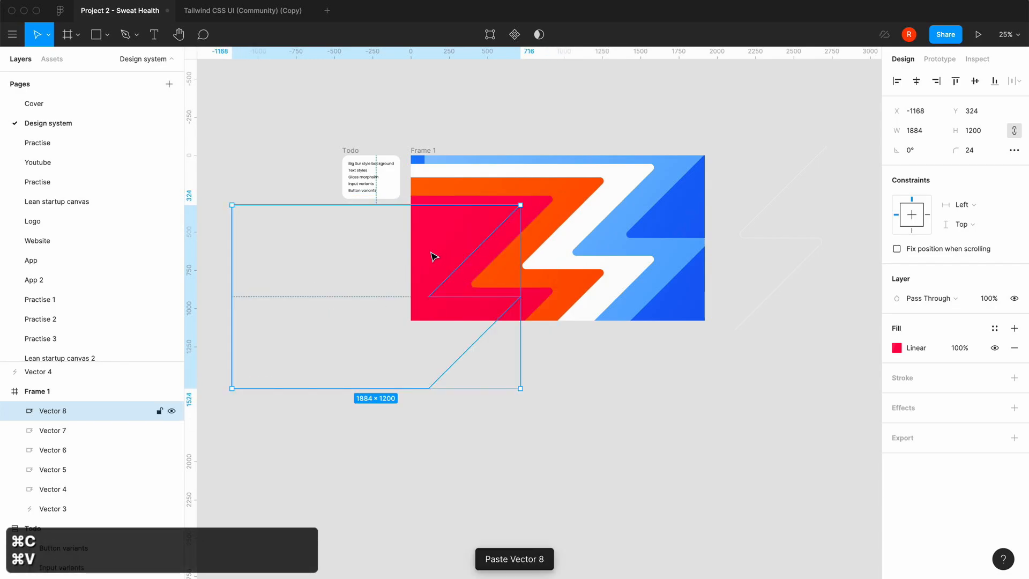
Recolour the newest zigzag's gradient with purple A855F7 at the start and a darker purple at the end, and deselect it.
click(899, 347)
scroll(828, 529, down, 5)
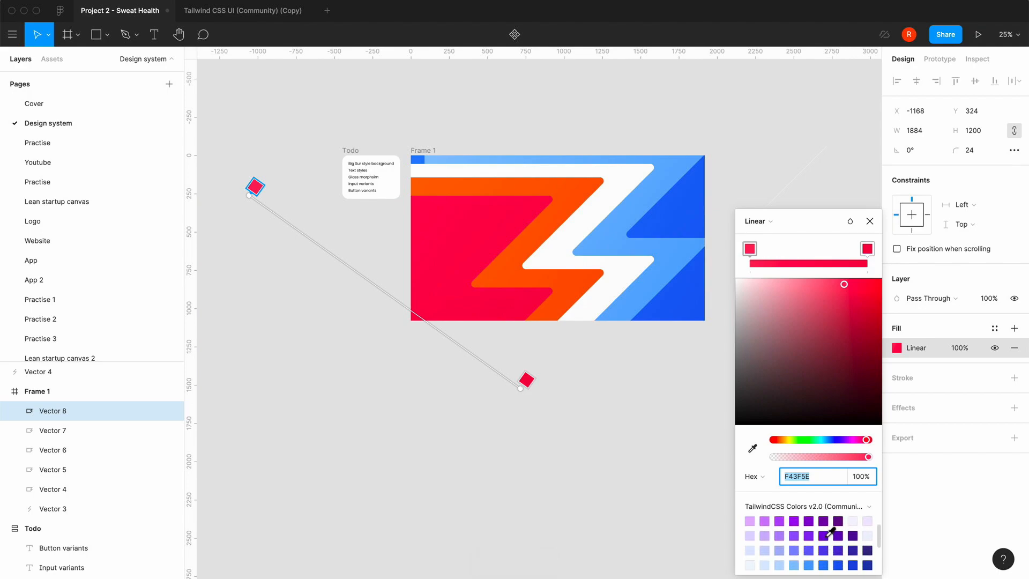
click(785, 518)
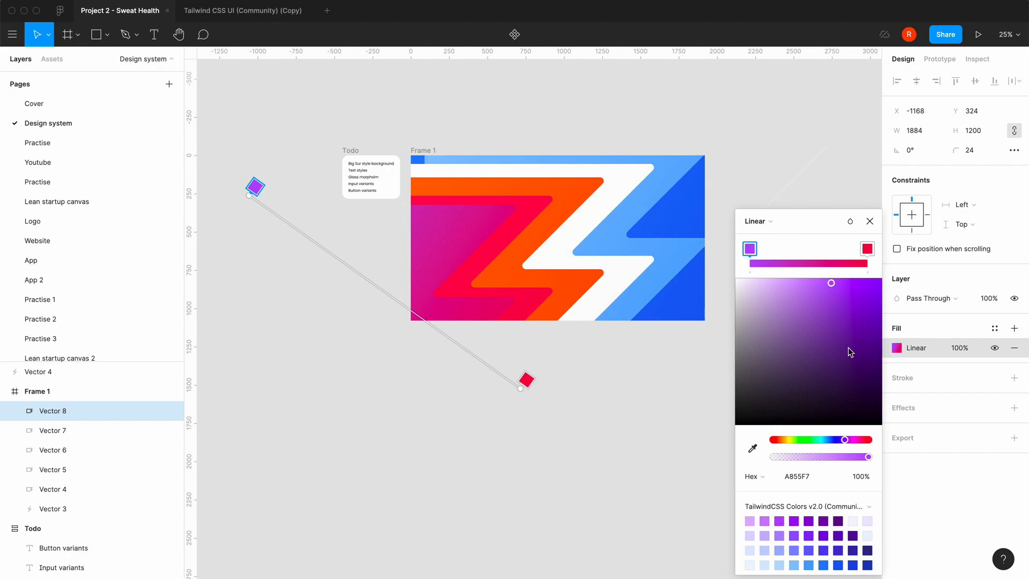
click(867, 248)
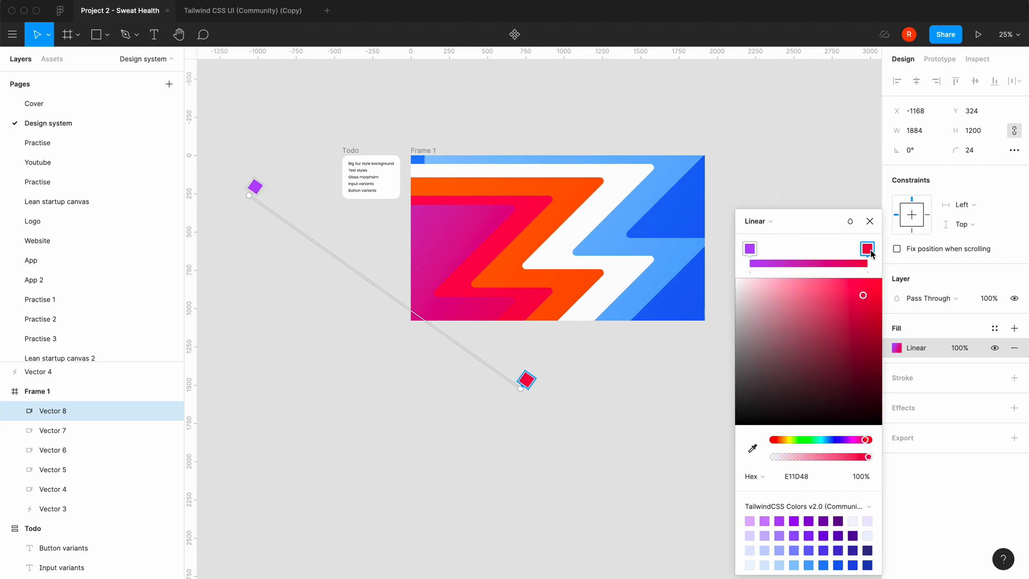
click(795, 521)
click(870, 221)
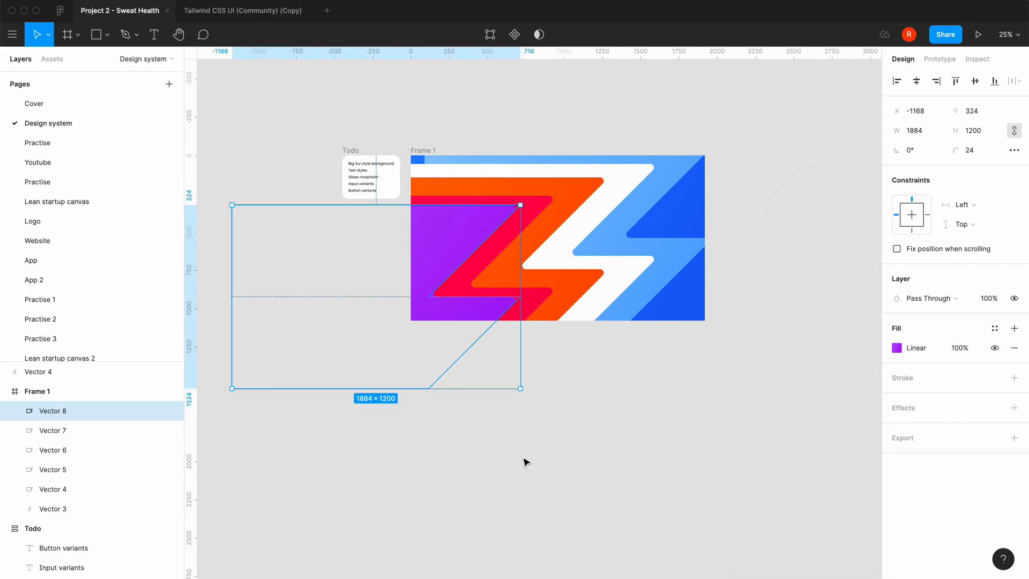
click(479, 504)
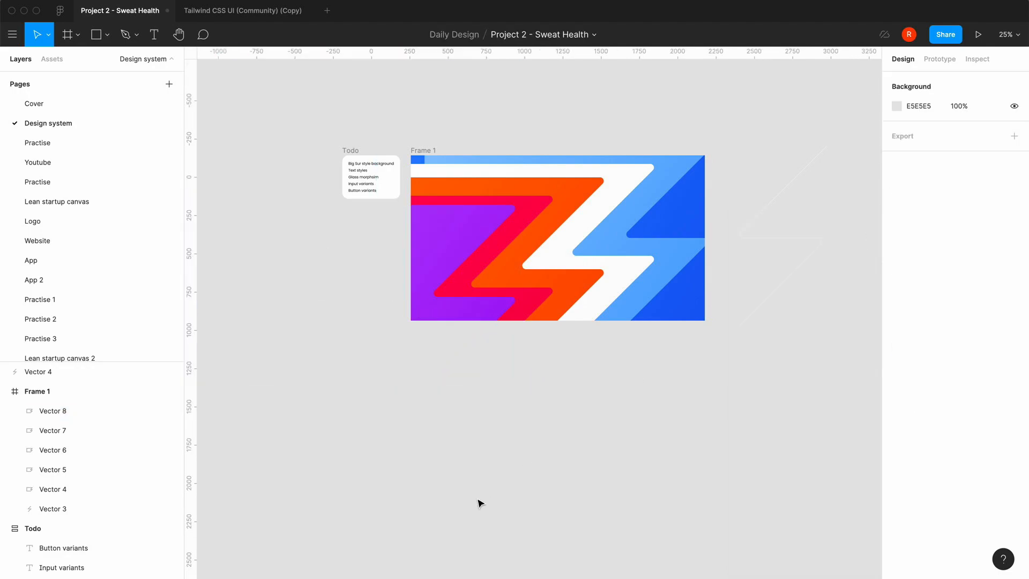
Stretch the light blue zigzag's left edge to the frame's left border, making it 1974 wide at X 0.
click(677, 165)
drag(423, 169, 411, 169)
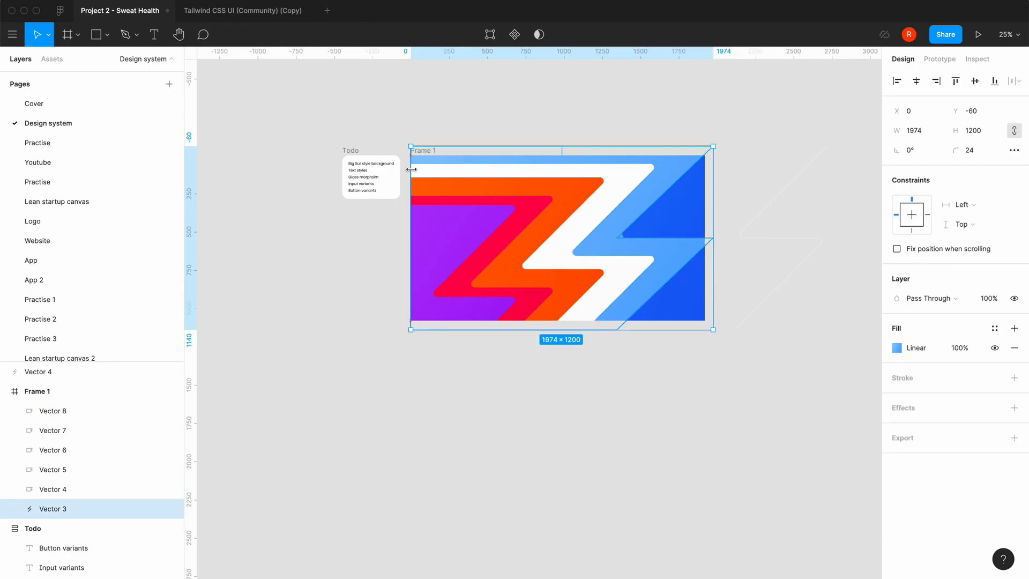
click(360, 375)
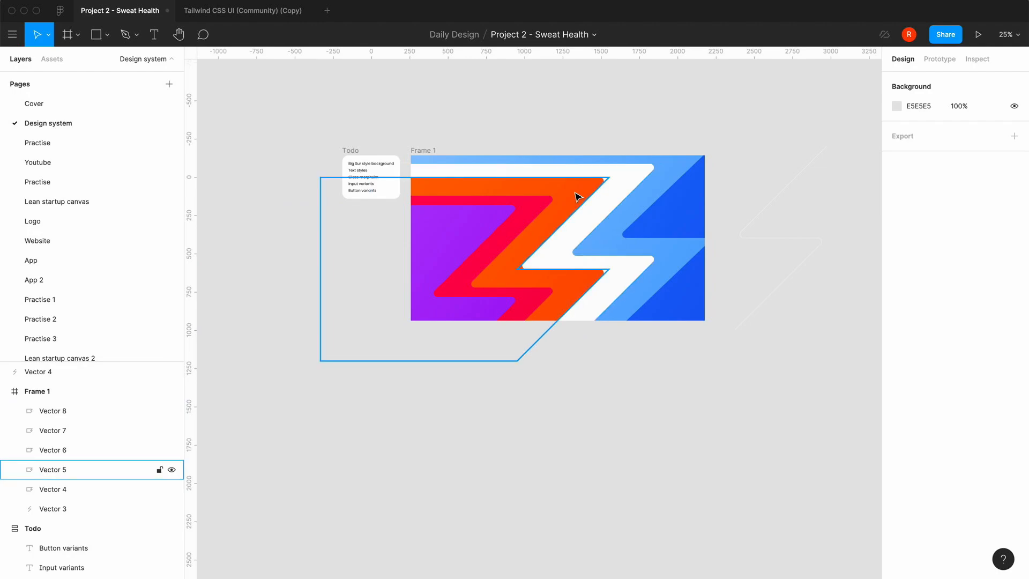
Try to move the purple zigzag further left and down, and undo the move.
key(super+equal)
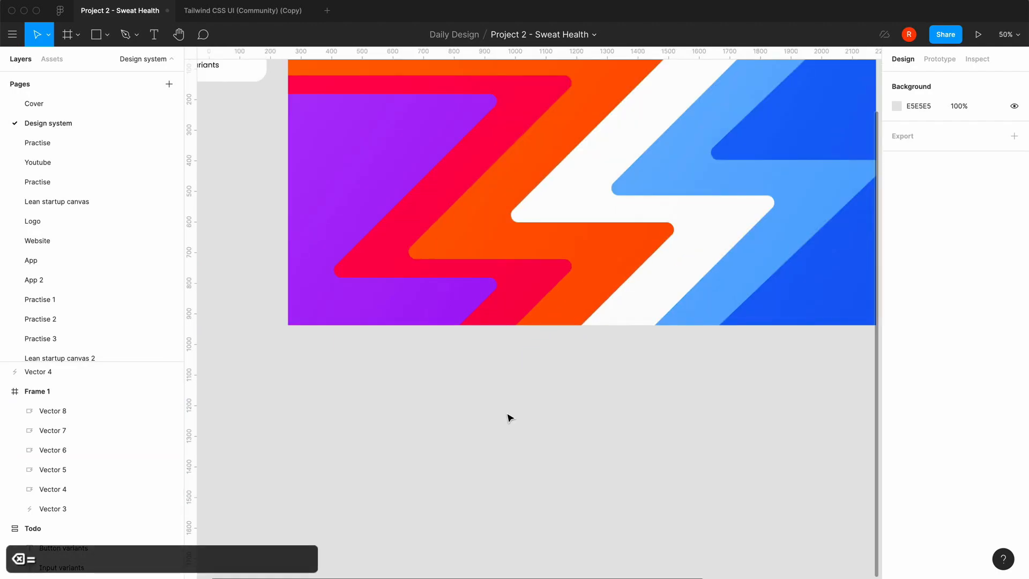
scroll(510, 417, up, 5)
scroll(509, 418, right, 4)
scroll(509, 417, down, 3)
scroll(510, 417, left, 4)
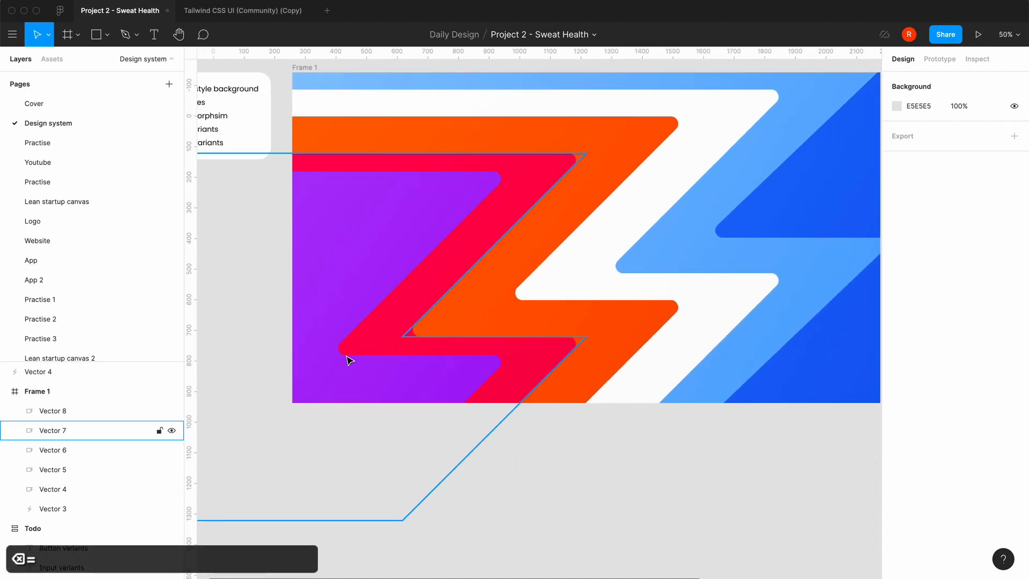
click(343, 401)
drag(343, 400, 320, 414)
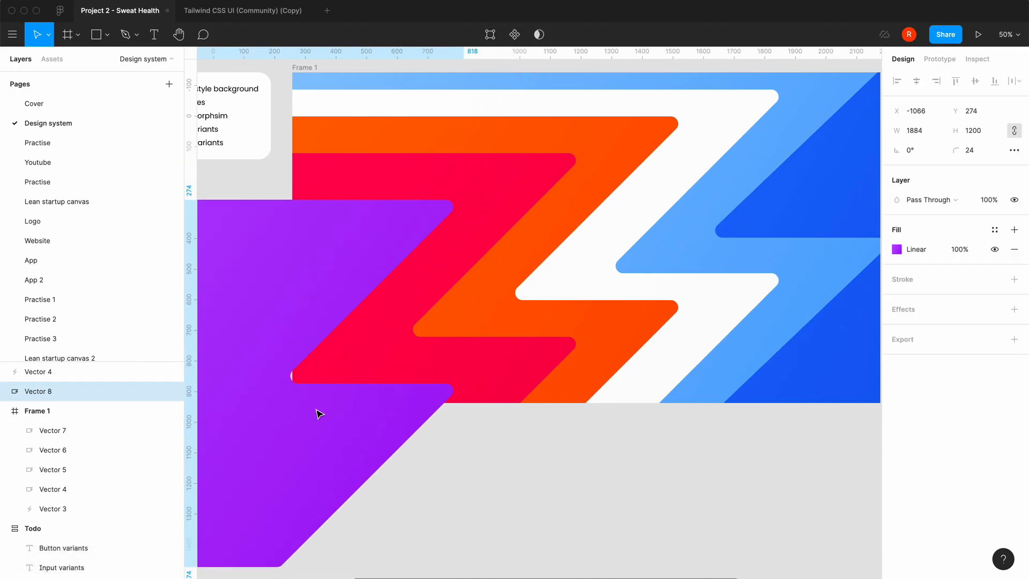
key(super+z)
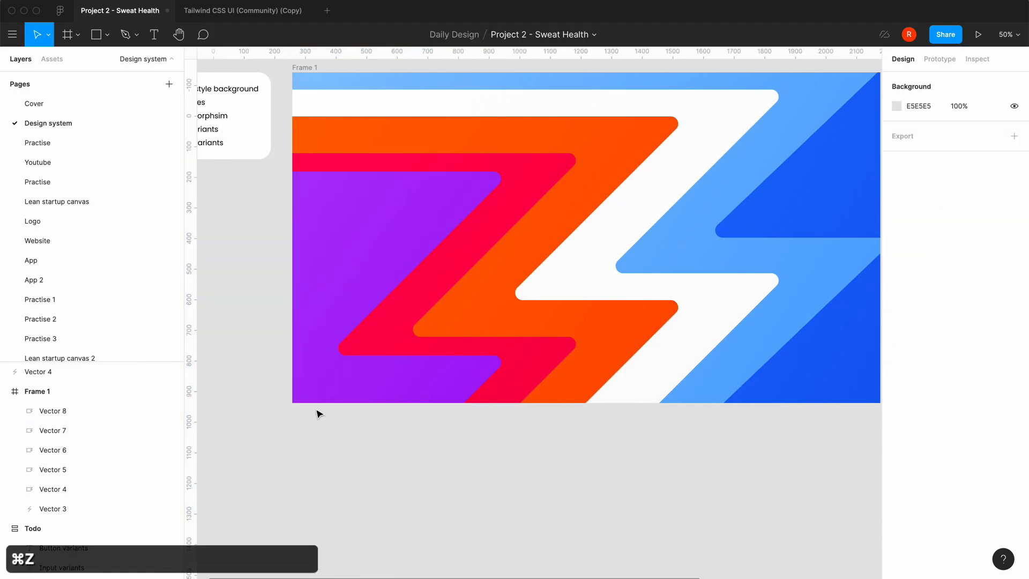
Nudge the purple zigzag left and slightly down inside Frame 1, to X -1348, Y 344.
click(379, 363)
key(shift+Left)
key(shift+Left)
key(shift+Left)
key(shift+Left)
key(shift+Left)
key(shift+Left)
key(shift+Left)
key(shift+Left)
key(shift+Left)
key(shift+Left)
key(shift+Left)
key(shift+Left)
key(shift+Left)
key(shift+Left)
key(shift+Left)
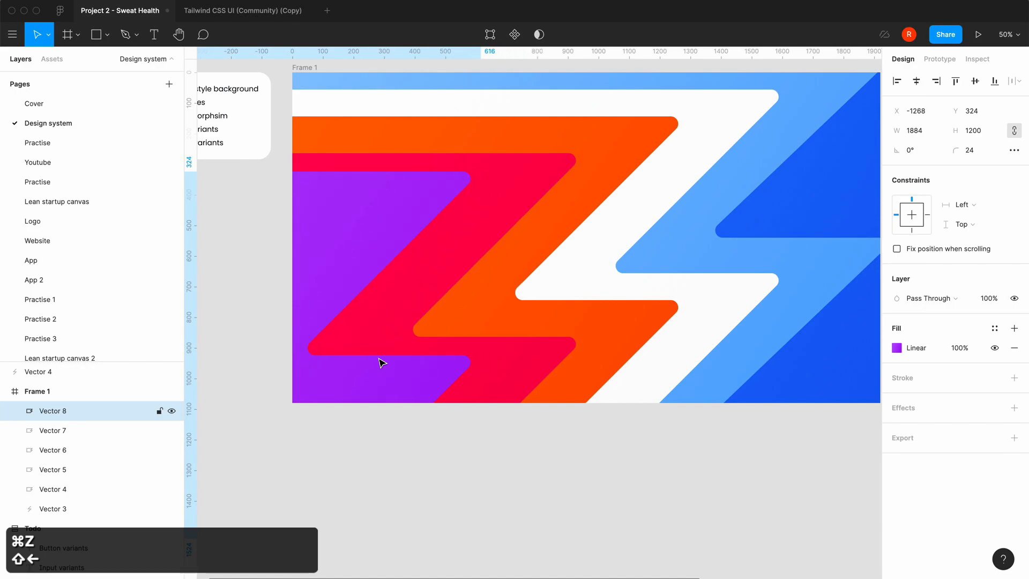
key(shift+Left)
key(shift+Left)
key(shift+Left)
key(shift+Down)
key(shift+Down)
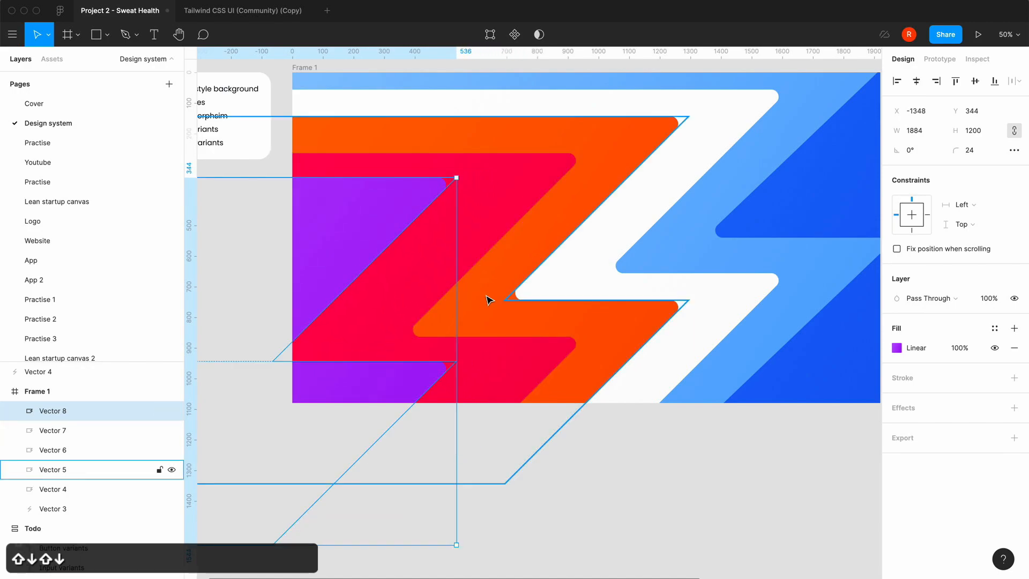
Nudge the orange zigzag right and slightly up to X -540, Y 122, and check the whole composition.
click(487, 295)
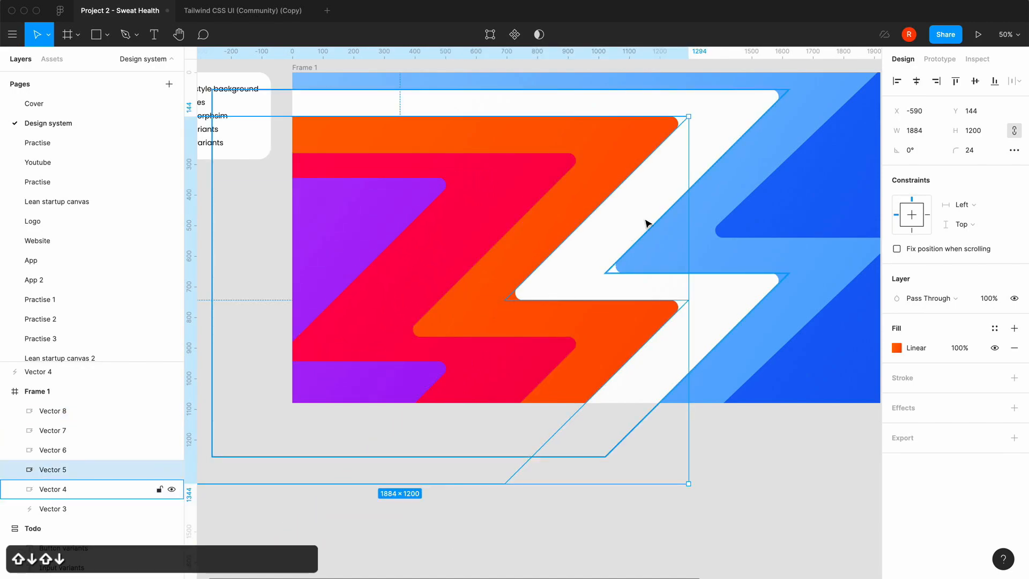
key(shift+Right)
key(shift+Right)
key(shift+Right)
key(shift+Right)
key(shift+Up)
key(shift+Up)
key(shift+Up)
key(shift+Up)
key(shift+Up)
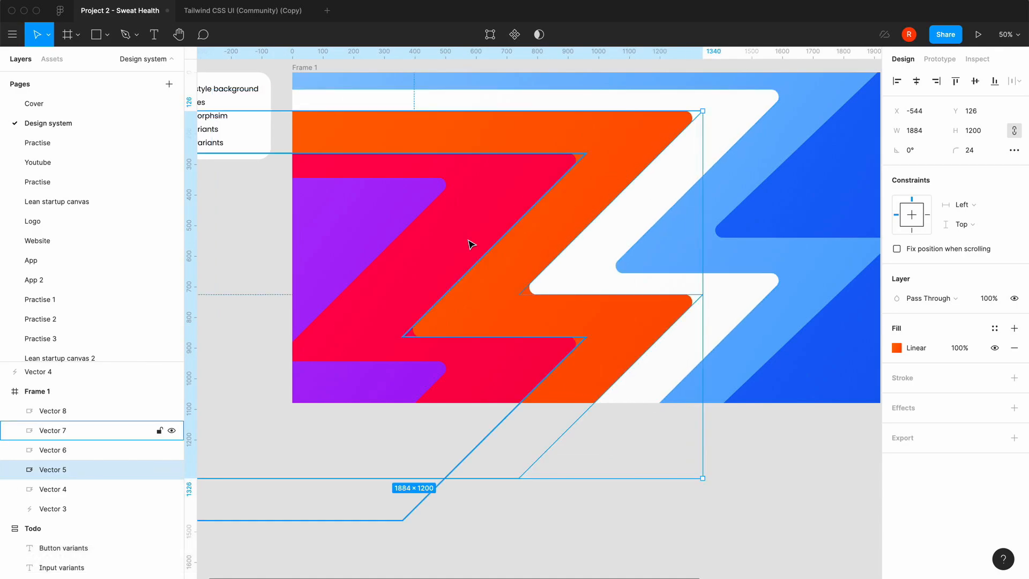
drag(470, 234, 472, 241)
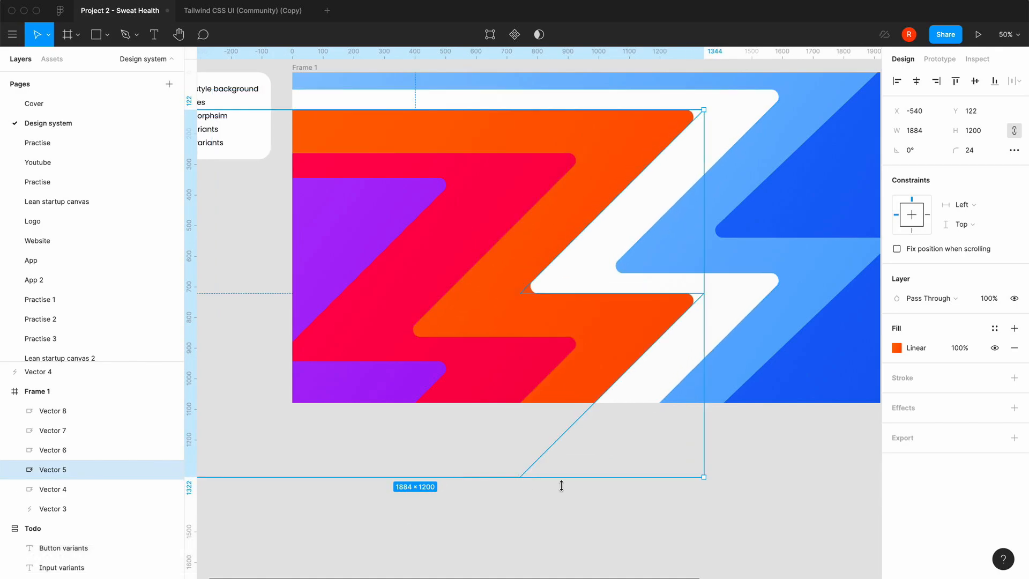
click(632, 506)
key(minus)
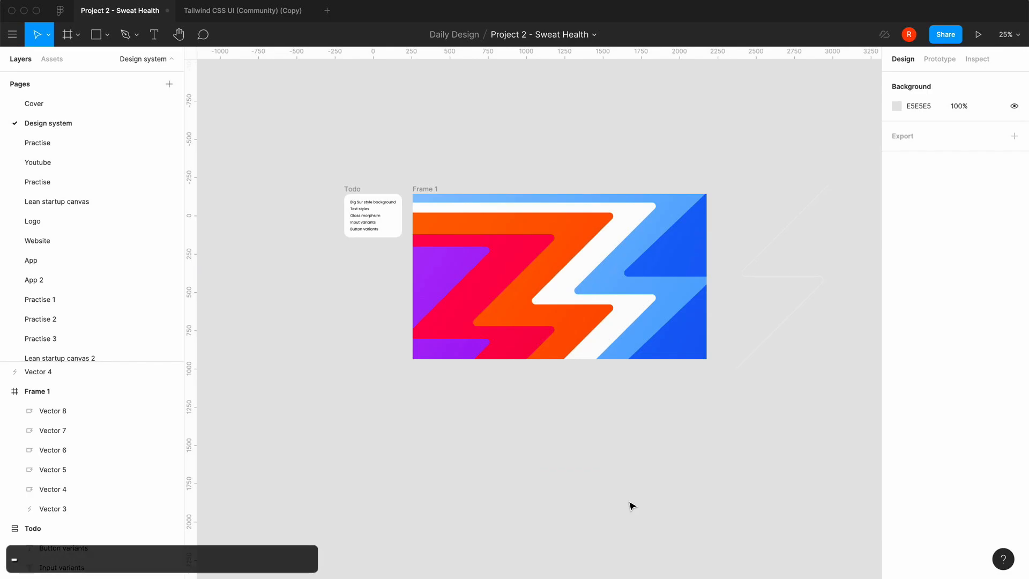
Move the orange zigzag up past the frame's top edge, to X -530, Y -20, and deselect it.
key(equal)
drag(623, 172, 625, 128)
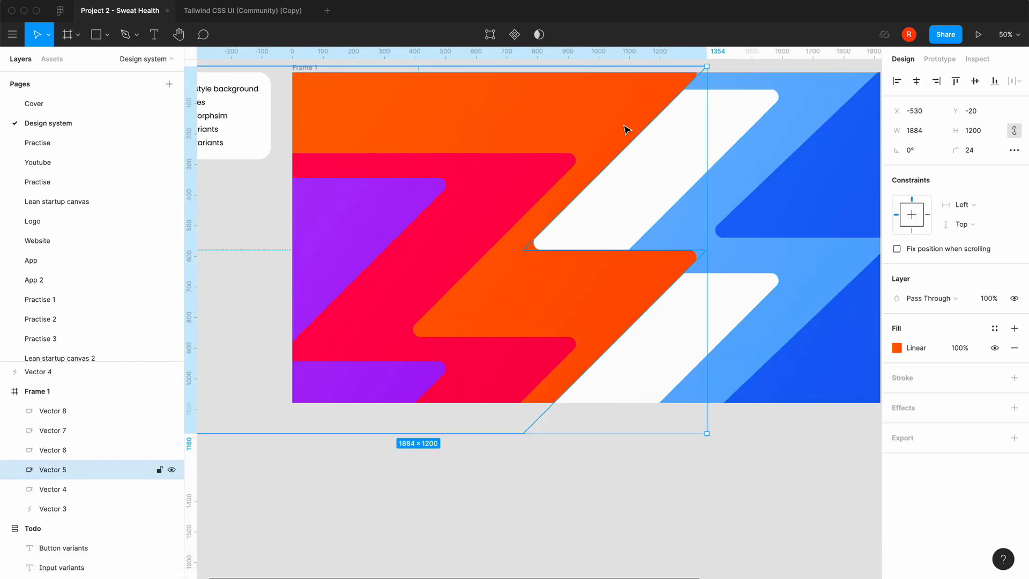
click(691, 504)
Move the red zigzag up and slightly right to X -897, Y 140, and deselect it.
scroll(568, 445, right, 2)
drag(437, 382, 448, 348)
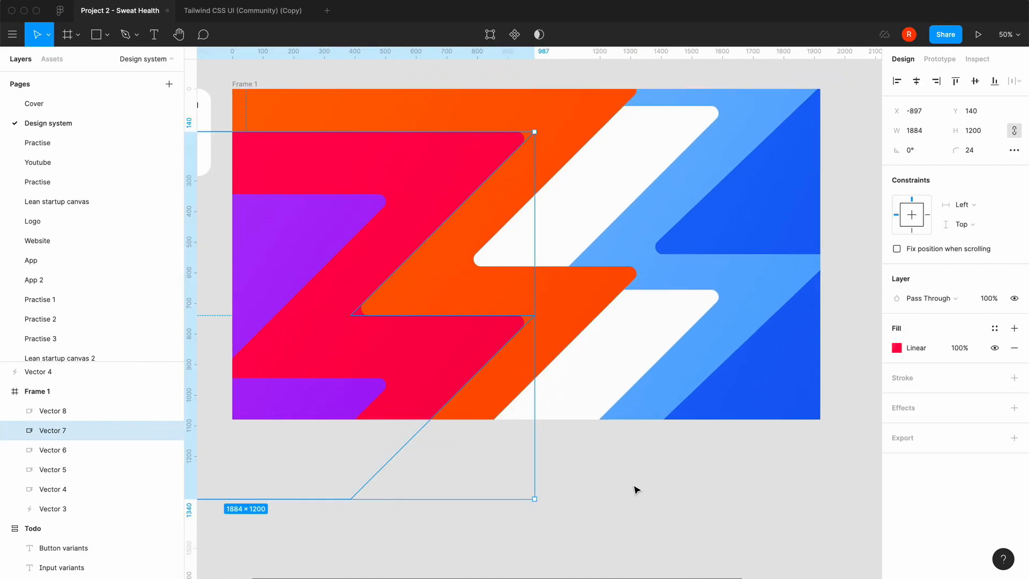
click(636, 490)
scroll(636, 489, right, 2)
scroll(637, 490, left, 1)
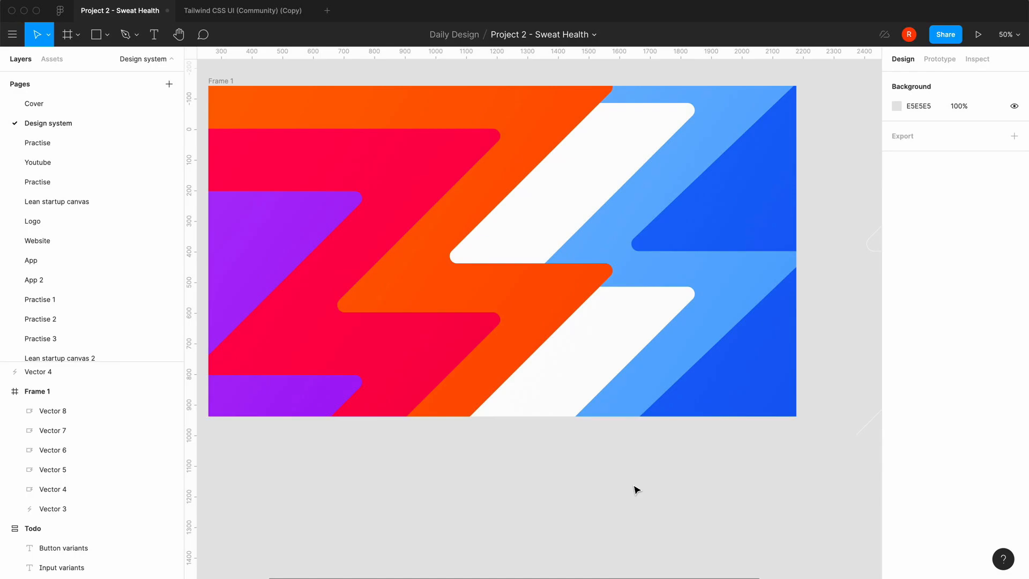
click(742, 288)
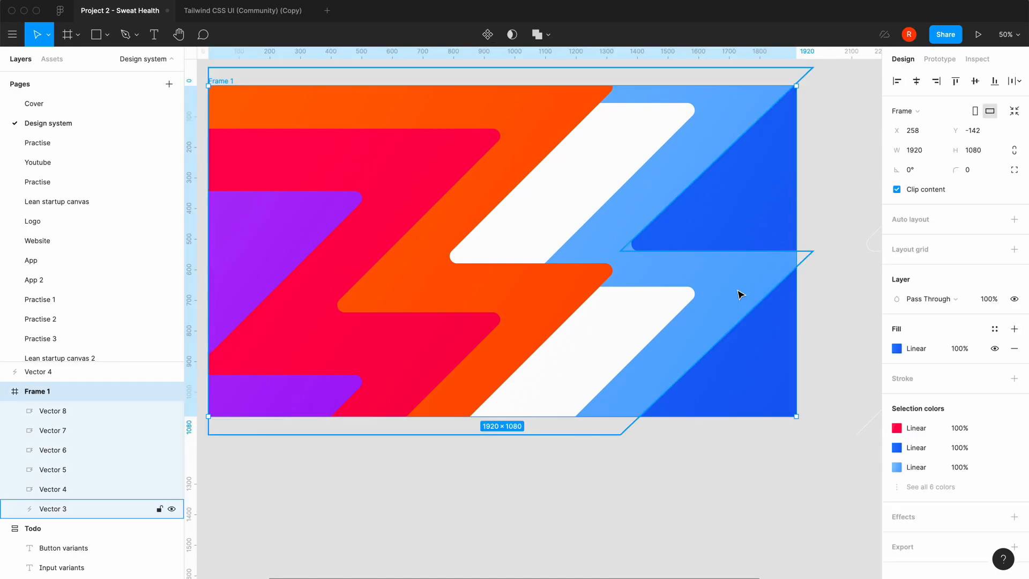
click(673, 486)
scroll(673, 487, left, 2)
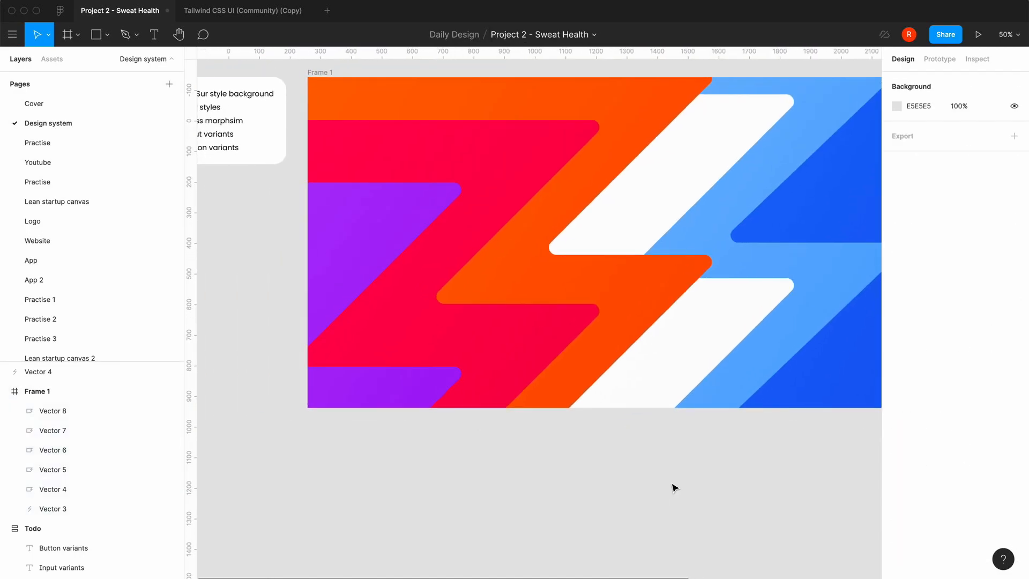
Duplicate the whole Frame 1 background as a second frame on the canvas.
key(minus)
scroll(673, 487, right, 2)
scroll(538, 368, up, 1)
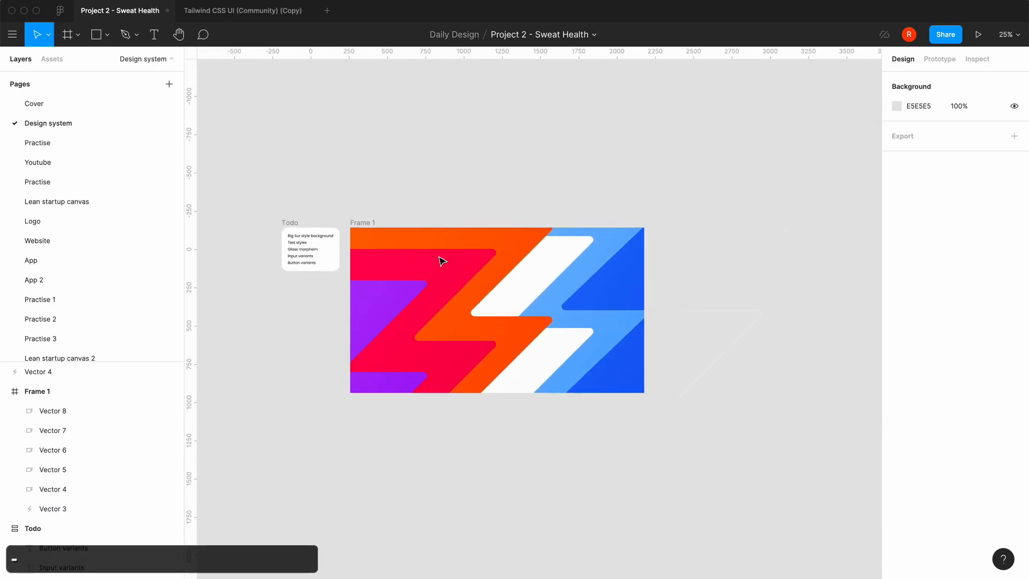
click(359, 222)
key(super+c)
key(super+v)
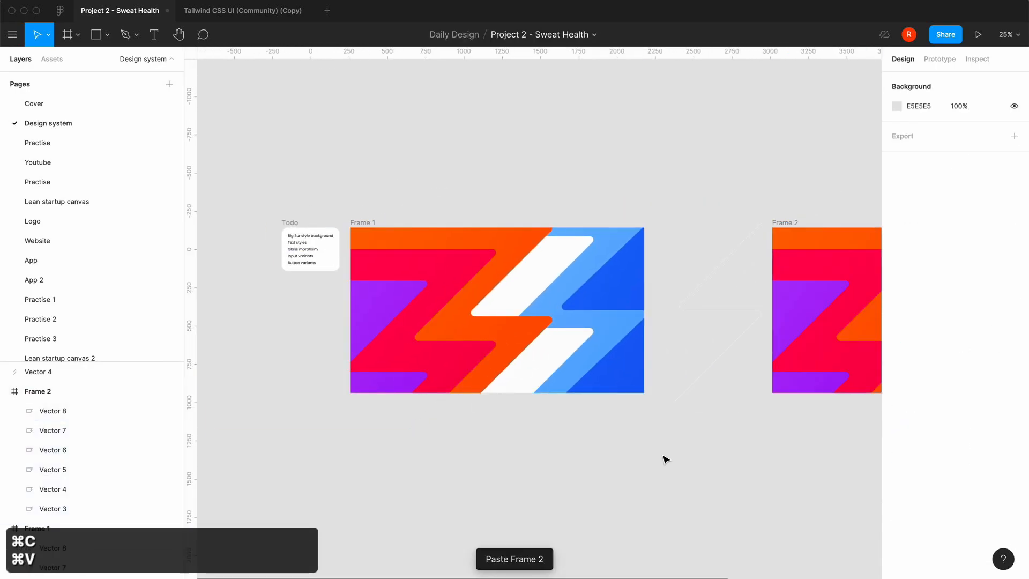
Move the duplicated frame left to sit beside Frame 1, at X 2374, Y -142.
scroll(596, 152, right, 3)
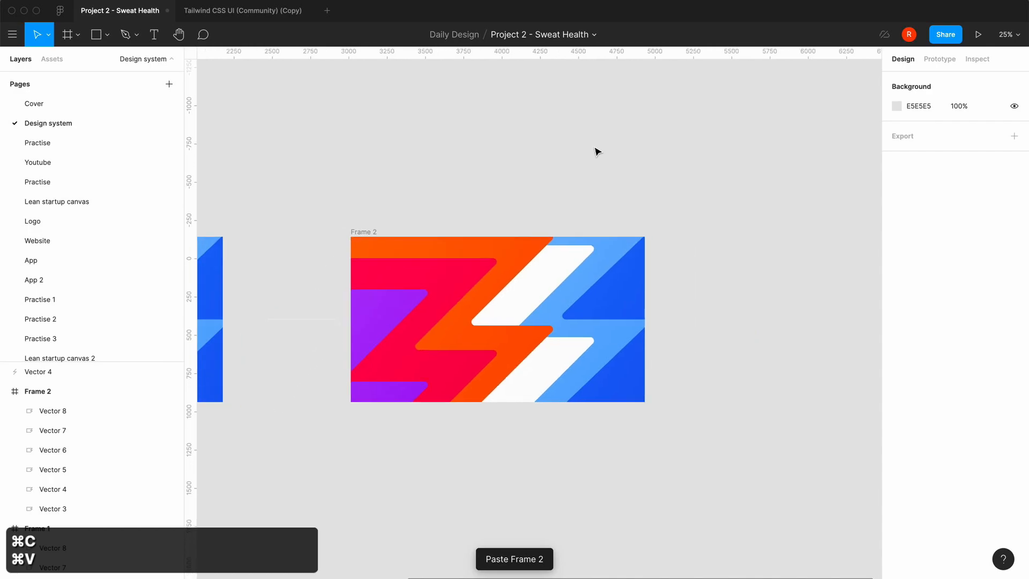
scroll(411, 170, left, 10)
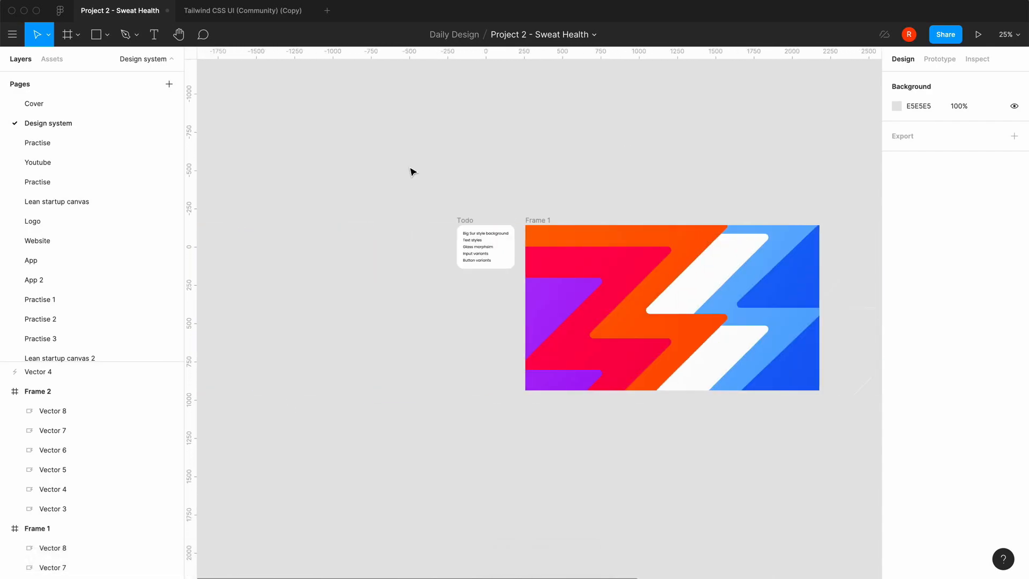
scroll(411, 170, right, 10)
drag(557, 231, 461, 234)
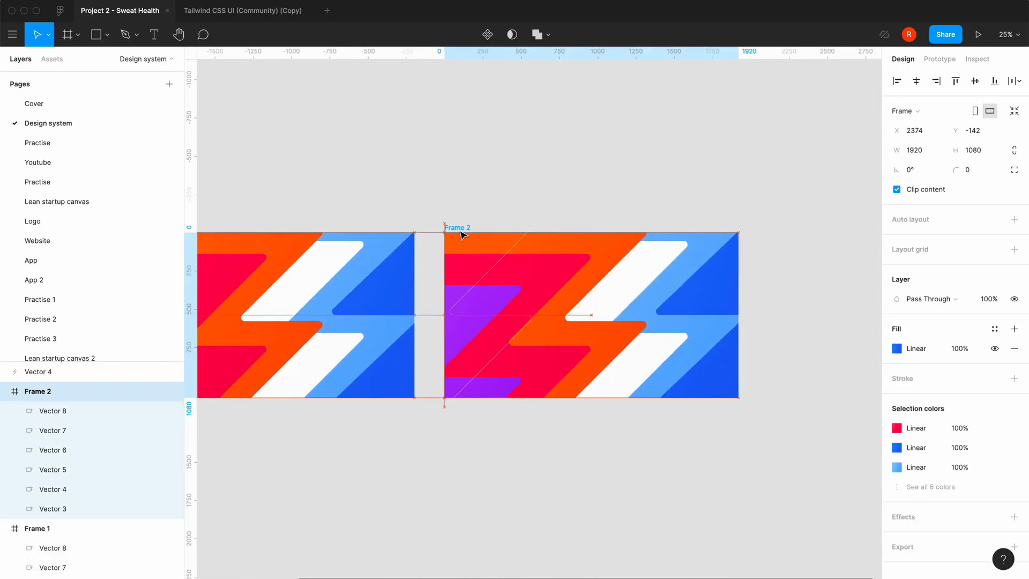
Move the white Vector 4 zigzag outline off Frame 2 to the empty canvas above the frames and deselect it.
drag(493, 270, 423, 105)
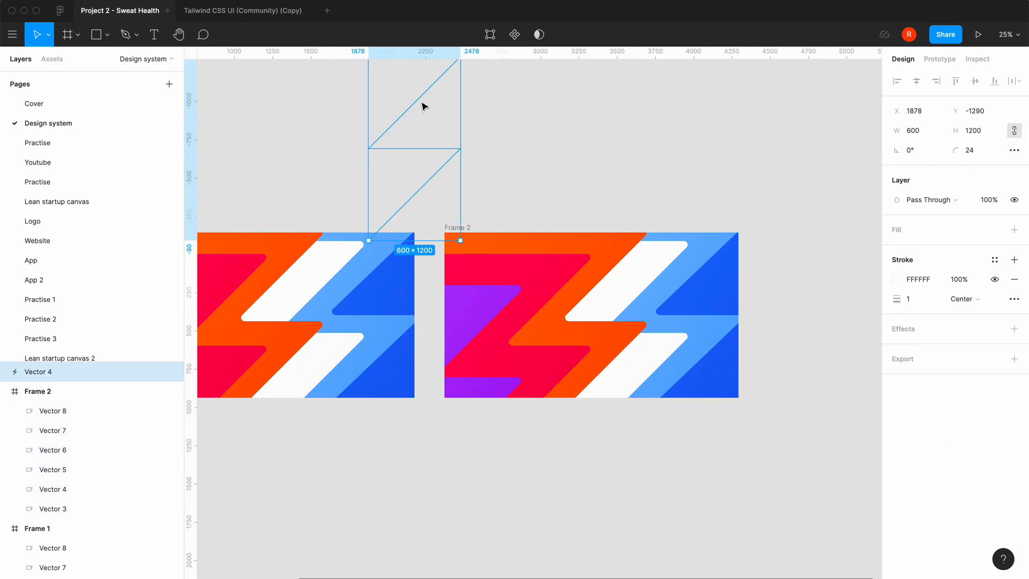
scroll(523, 154, up, 2)
scroll(524, 154, left, 2)
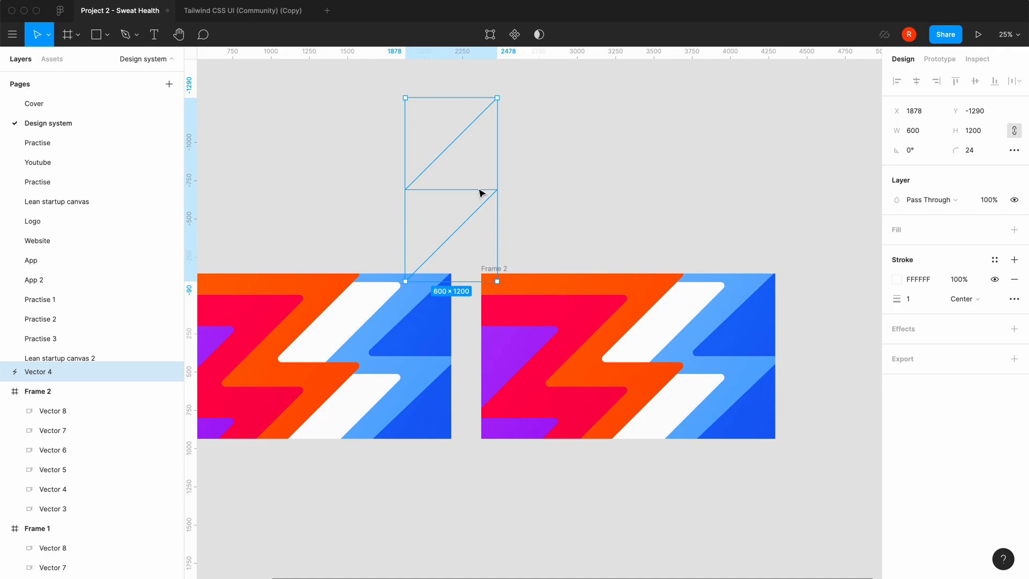
drag(471, 193, 467, 160)
click(569, 222)
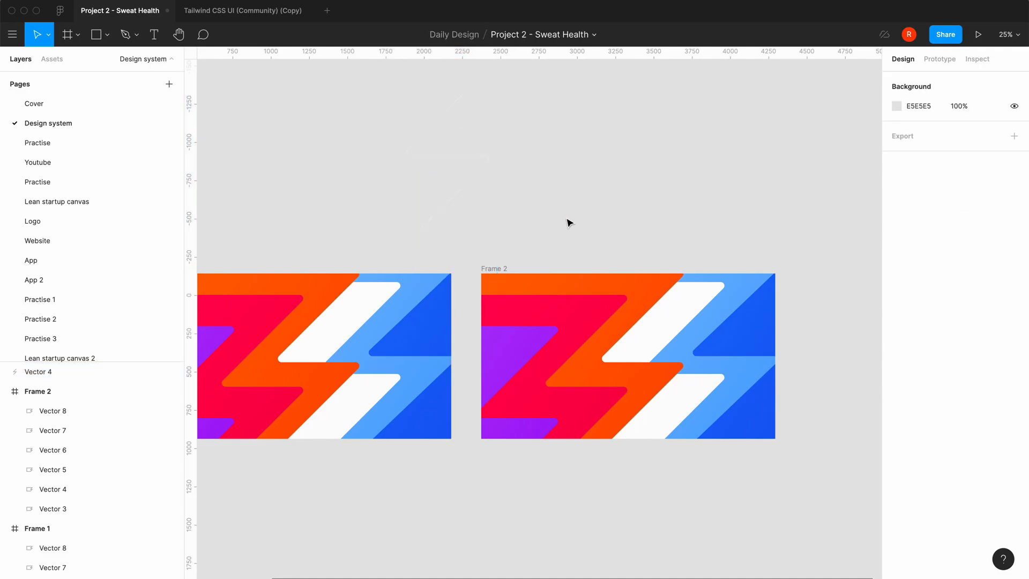
Group the six zigzag vectors, Vector 3 to Vector 8, inside Frame 2 and lock the group.
click(490, 276)
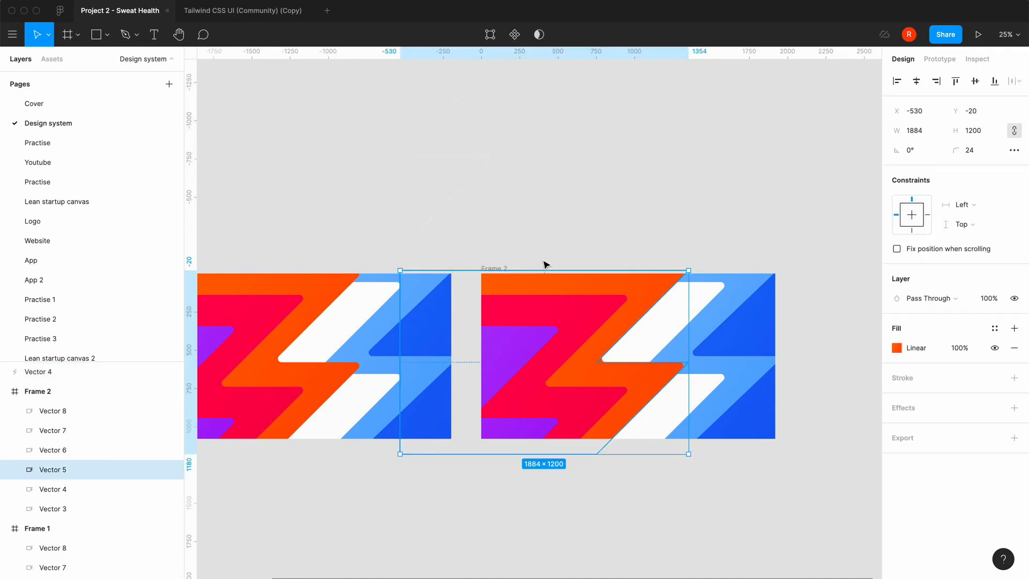
click(545, 263)
scroll(434, 245, left, 4)
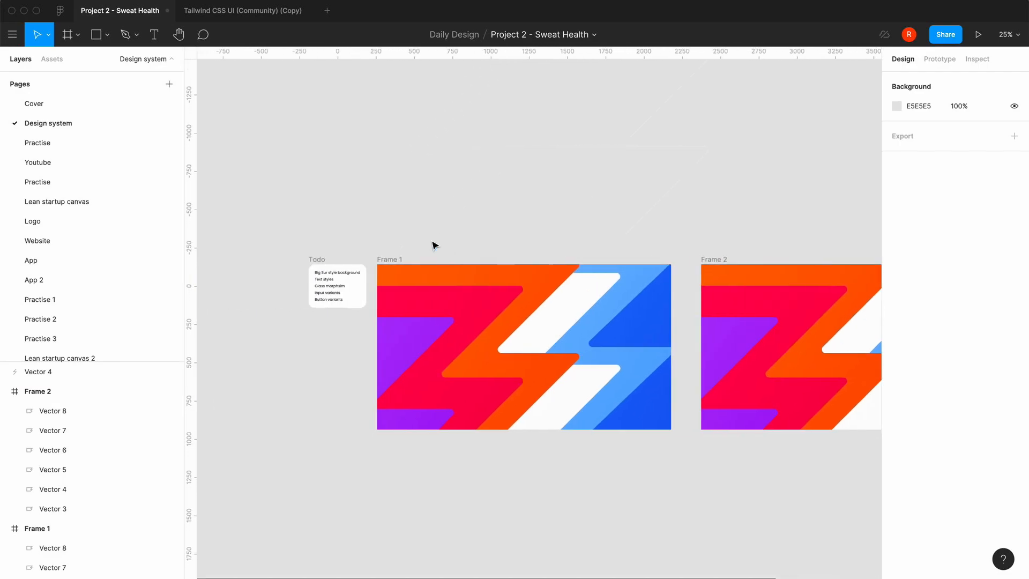
scroll(434, 245, right, 5)
key(shift+equal)
scroll(434, 245, right, 5)
click(428, 184)
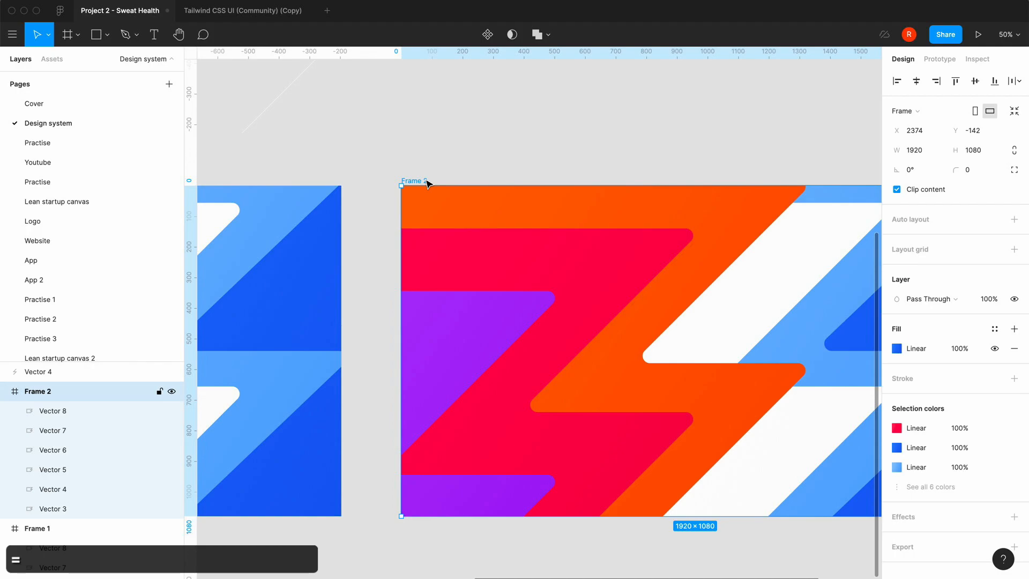
click(70, 410)
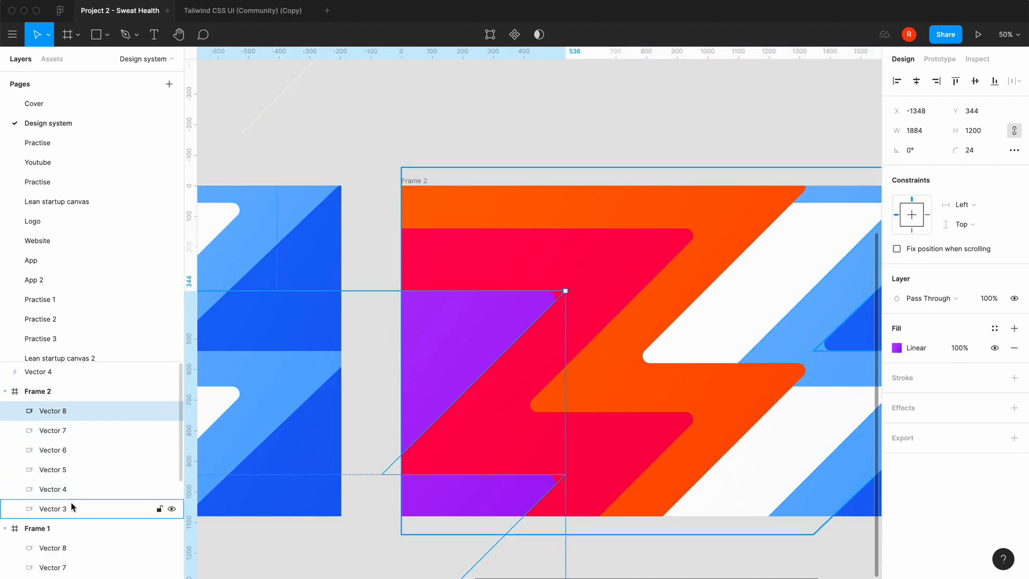
shift+click(70, 508)
key(super+g)
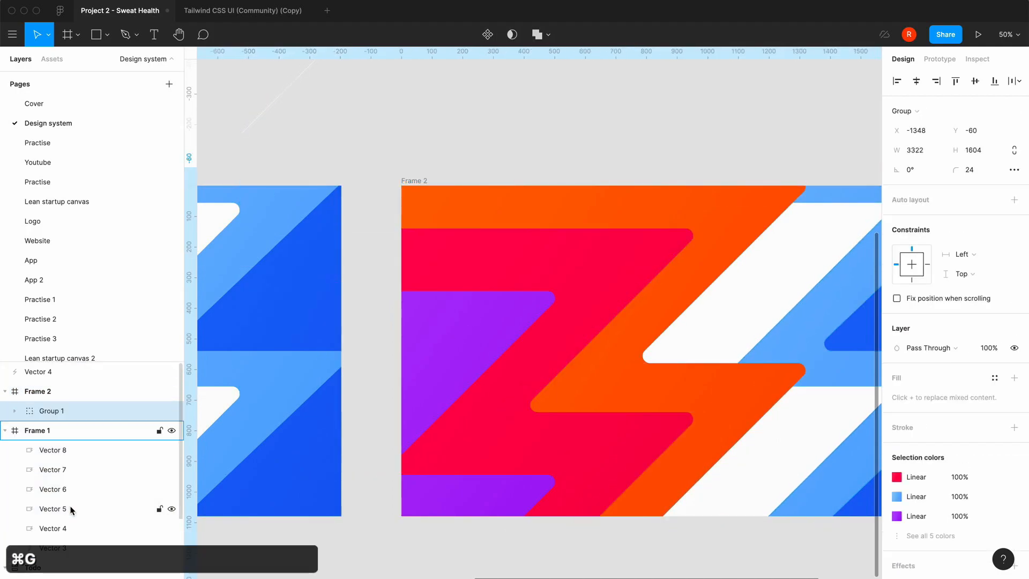
click(162, 411)
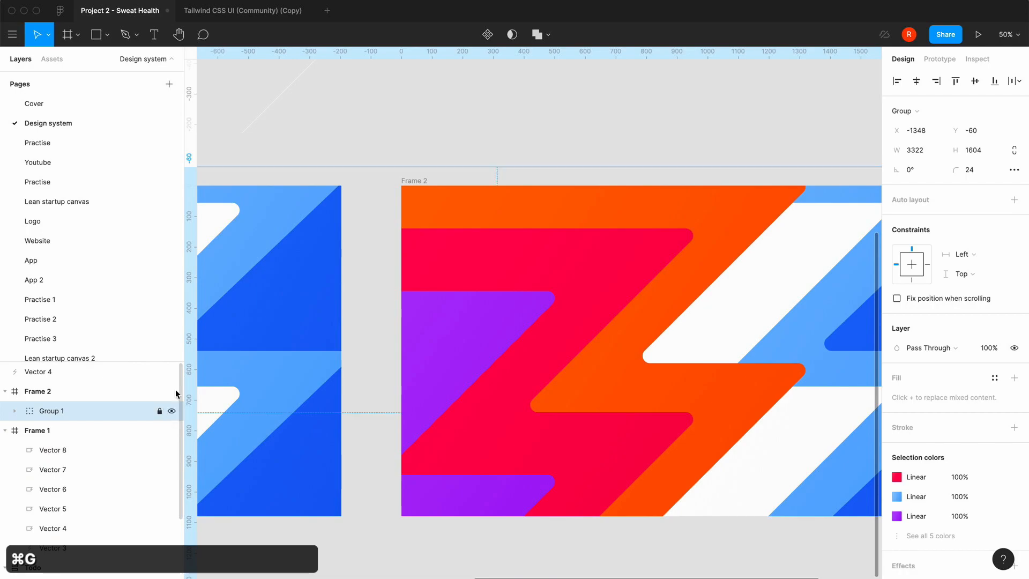
Add a text layer reading "text-xl" on the zigzags near the middle of Frame 2.
click(520, 201)
key(t)
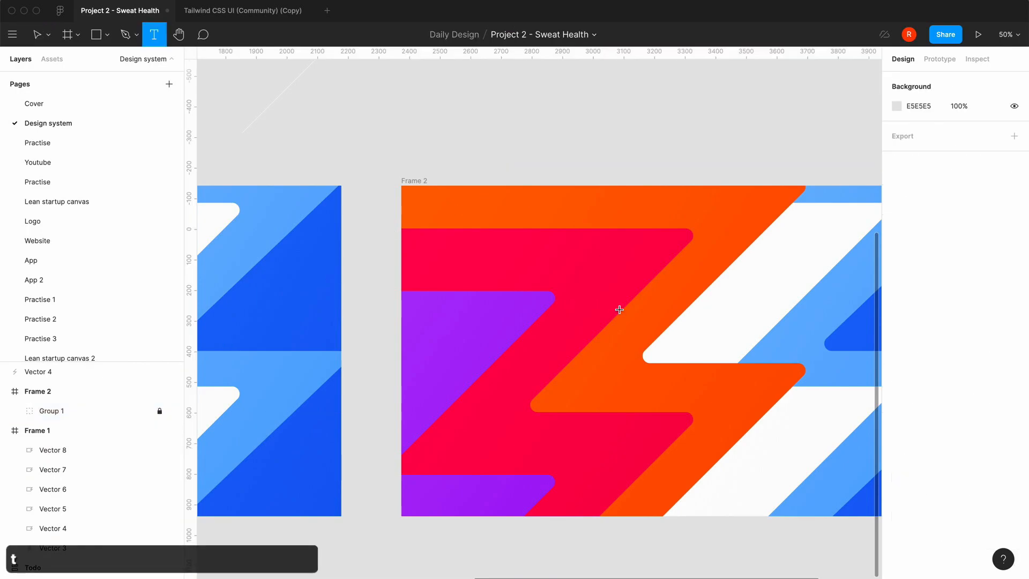
click(619, 309)
scroll(695, 118, right, 5)
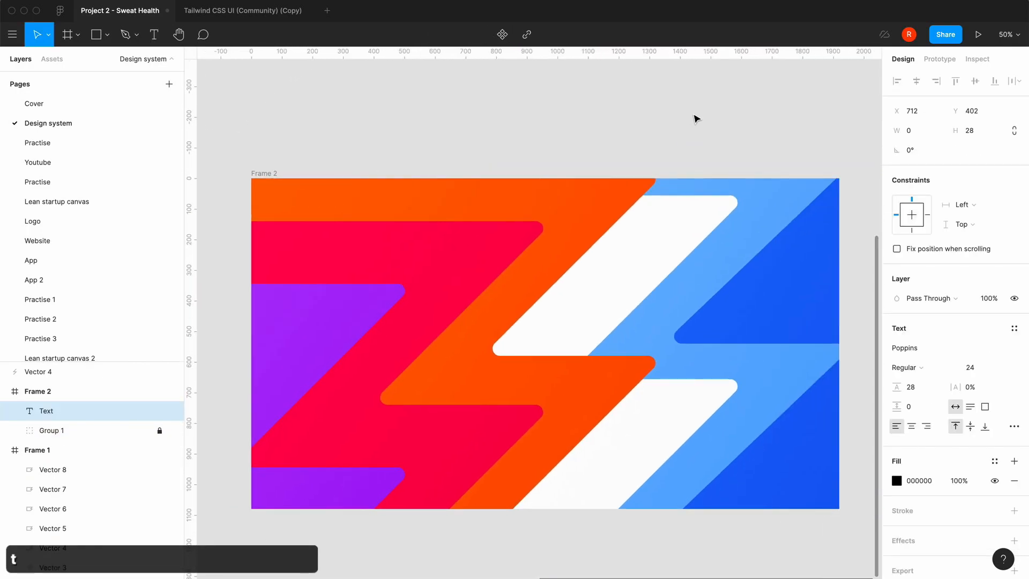
text(text)
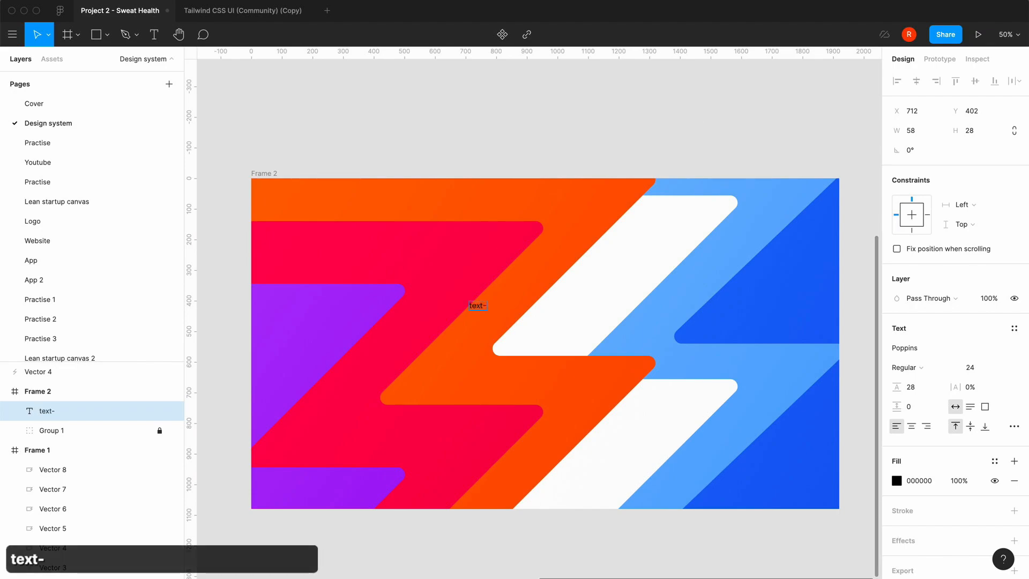
text(-xl)
key(Escape)
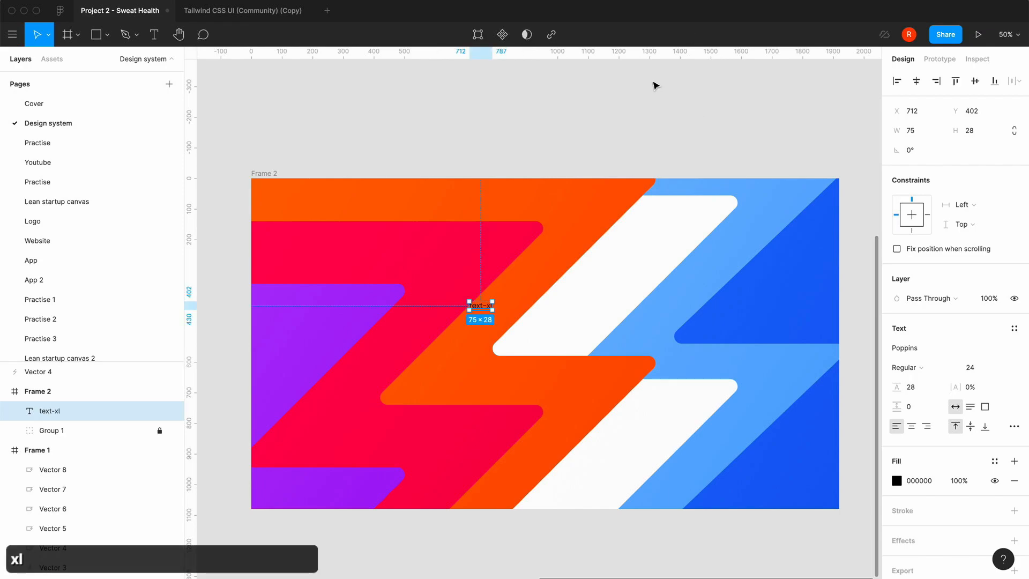
Change the text layer's wording to "text-base" and set its font size to 18.
double_click(488, 309)
key(Right)
key(Right)
key(BackSpace)
key(BackSpace)
text(base)
key(Escape)
click(1003, 370)
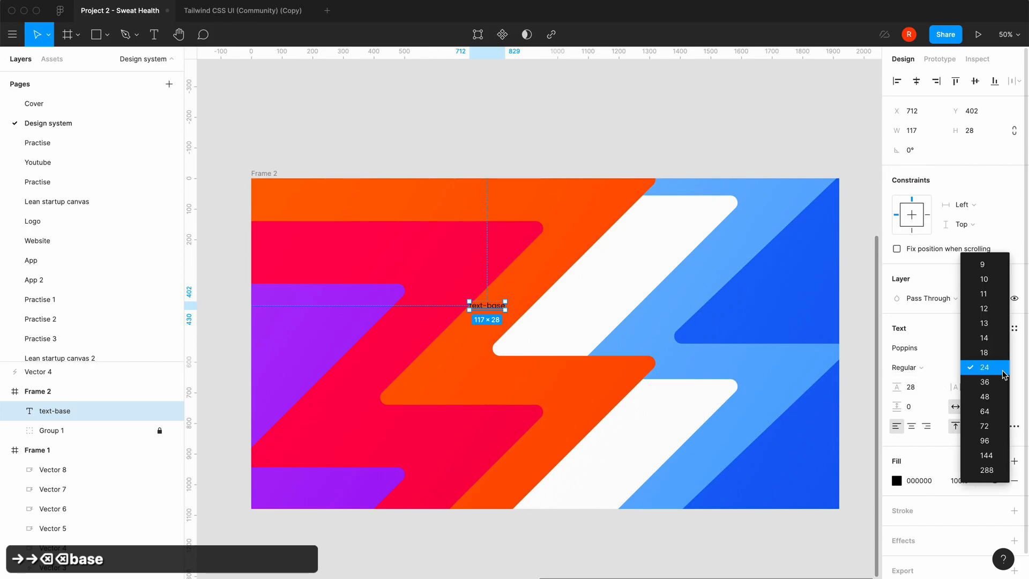
click(992, 352)
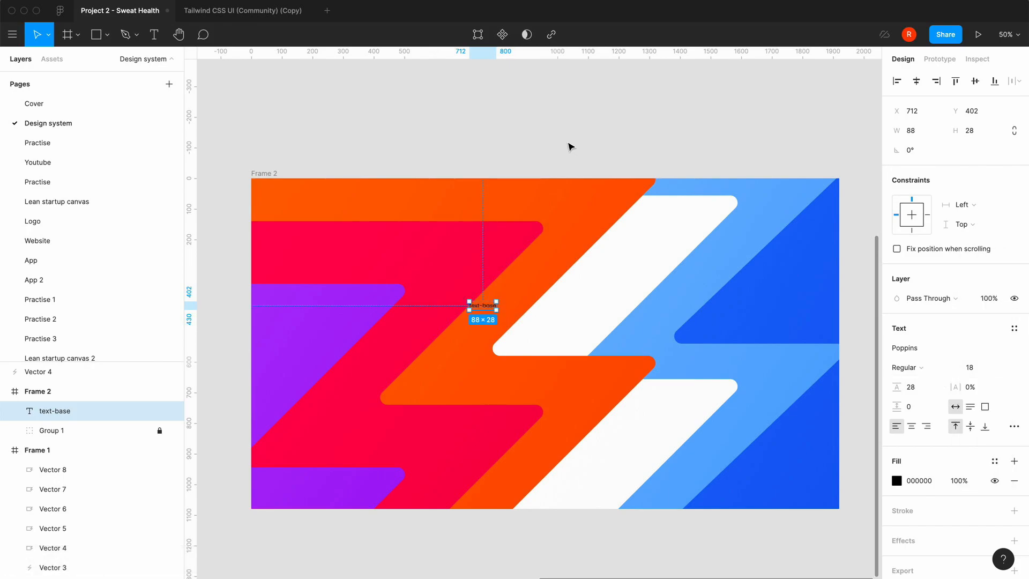
Wrap the text-base layer in an auto layout frame.
key(=)
click(534, 279)
click(451, 297)
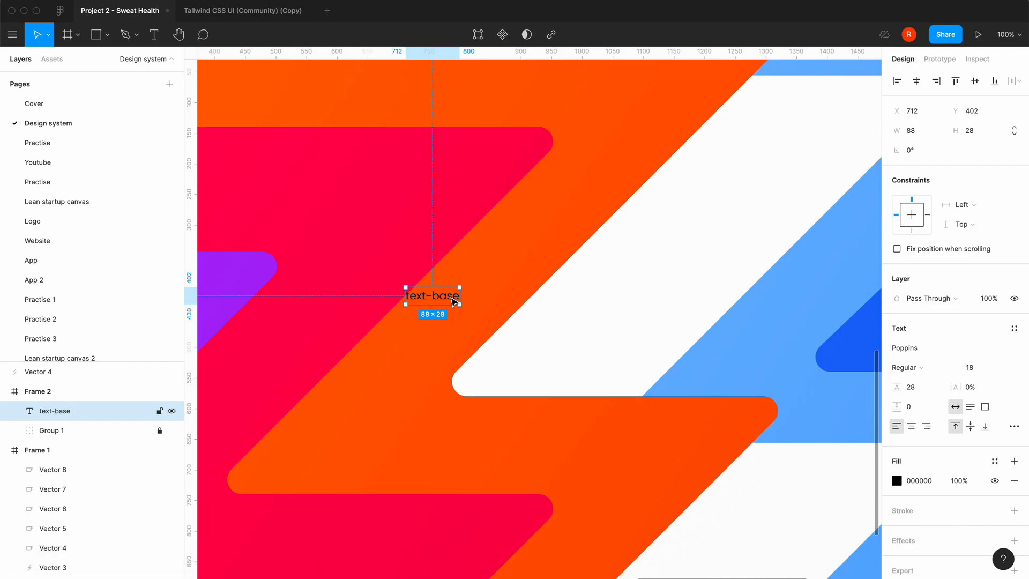
key(shift+a)
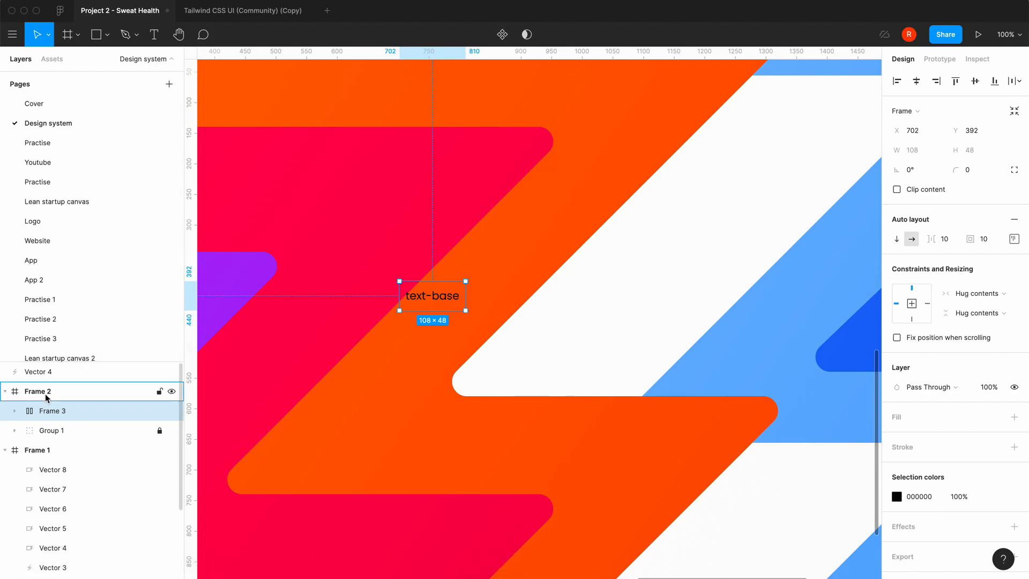
Paste five copies of the text-base layer inside the auto layout frame and set its direction to vertical.
click(15, 411)
click(55, 437)
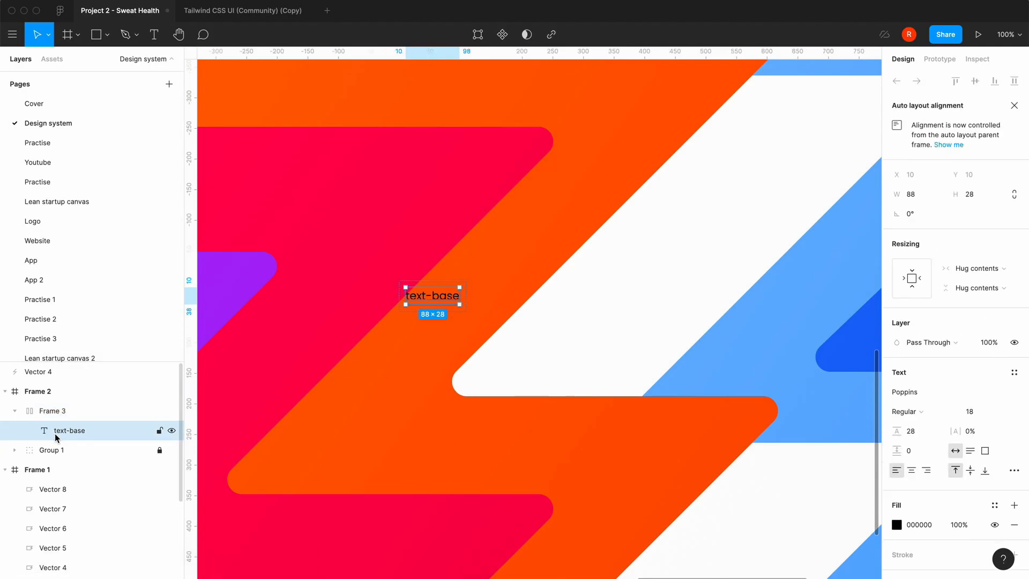
key(super+c)
key(super+v)
key(super+v)
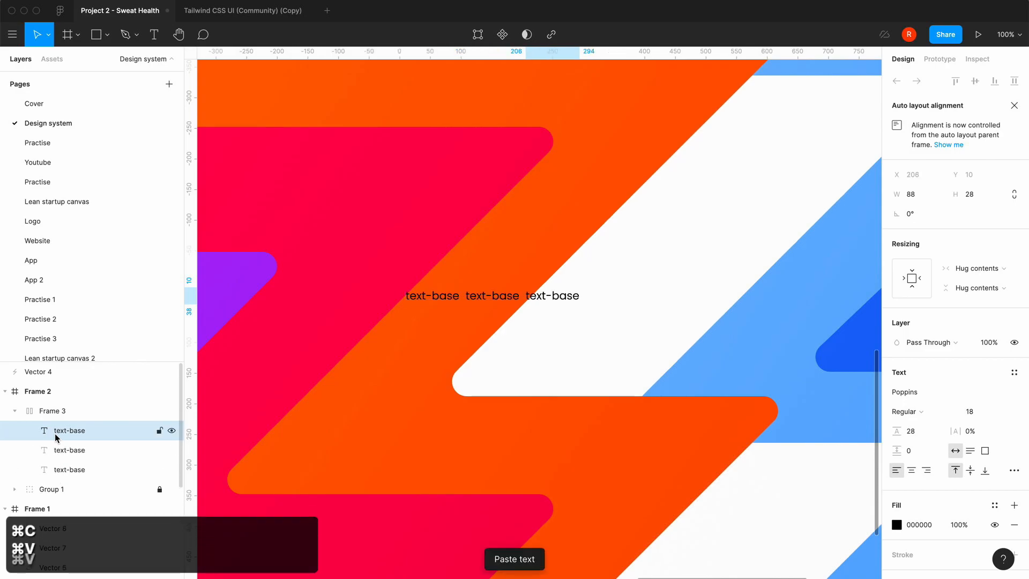
key(super+v)
key(super+v)
key(super+v)
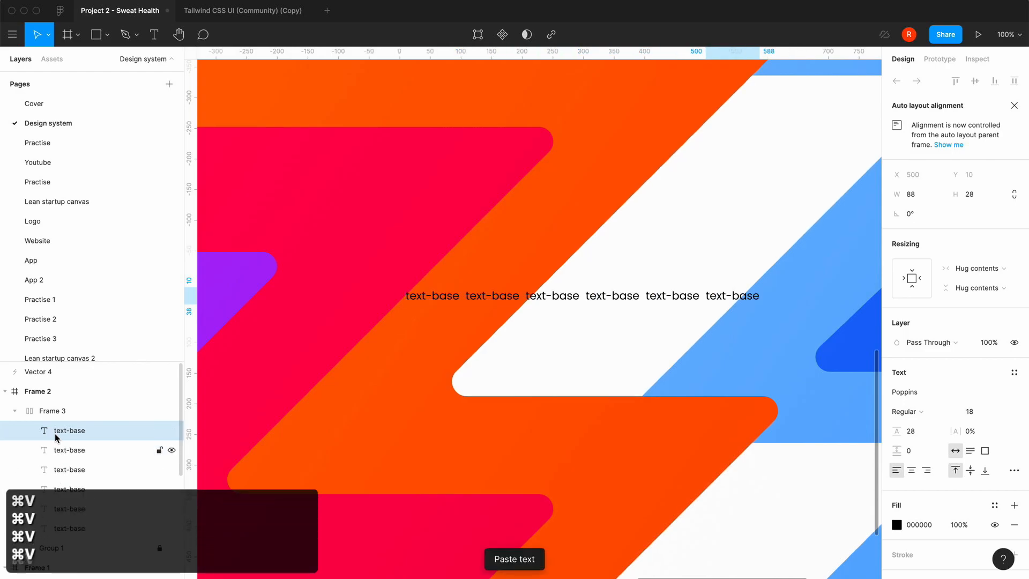
click(43, 410)
click(897, 239)
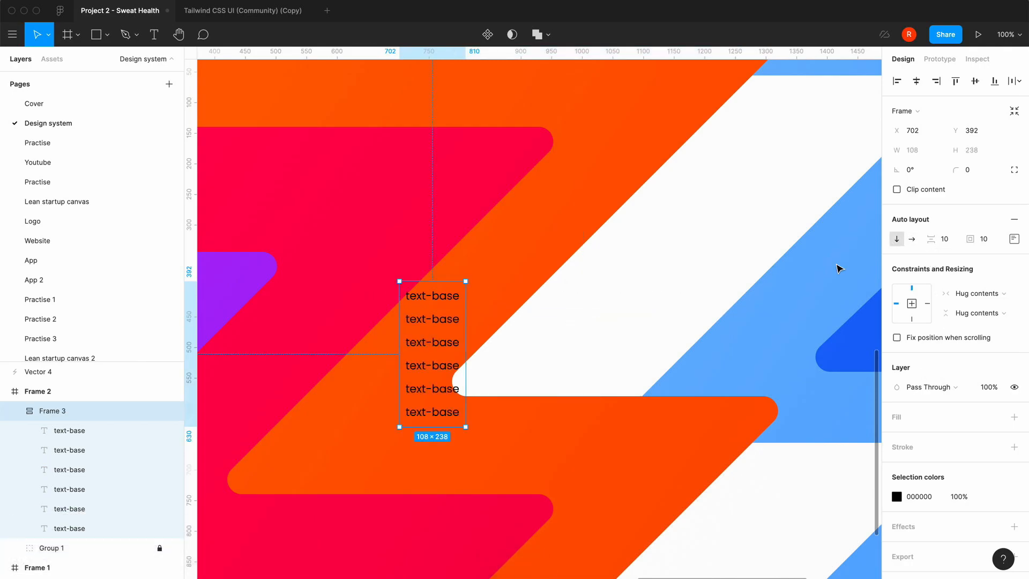
Set the line height of the first text-base line in the stack to Auto.
click(434, 295)
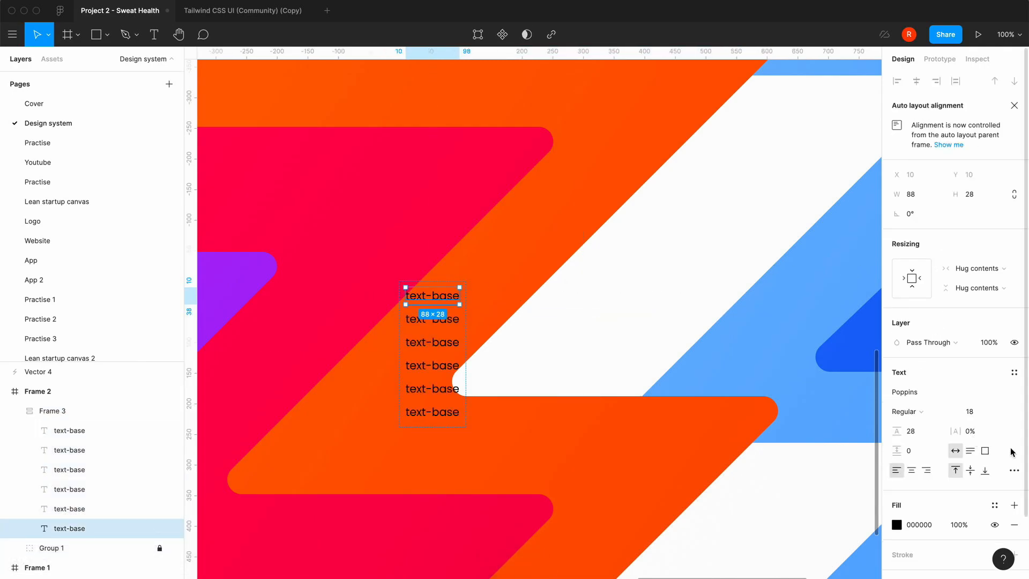
click(923, 432)
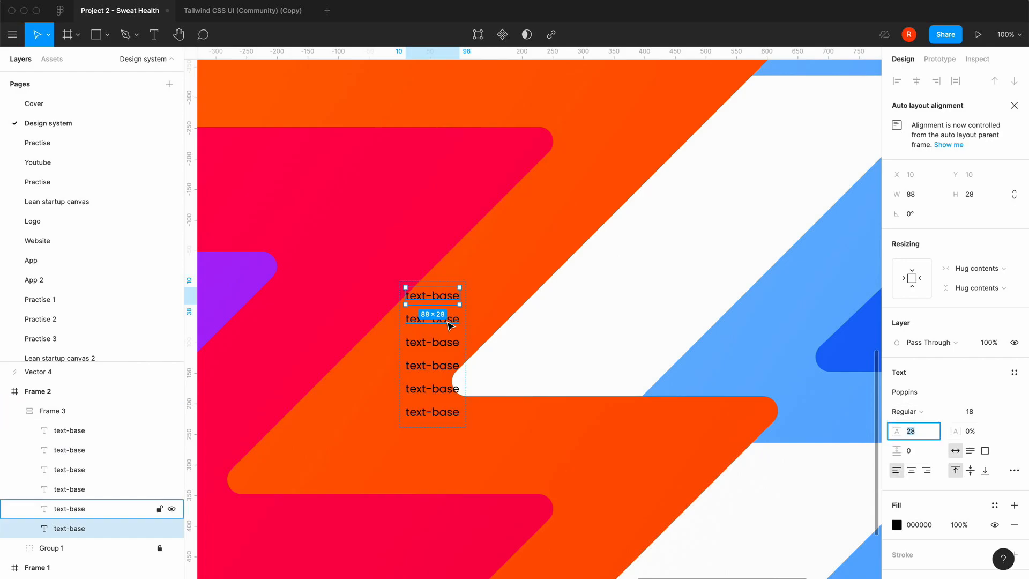
click(453, 321)
key(Up)
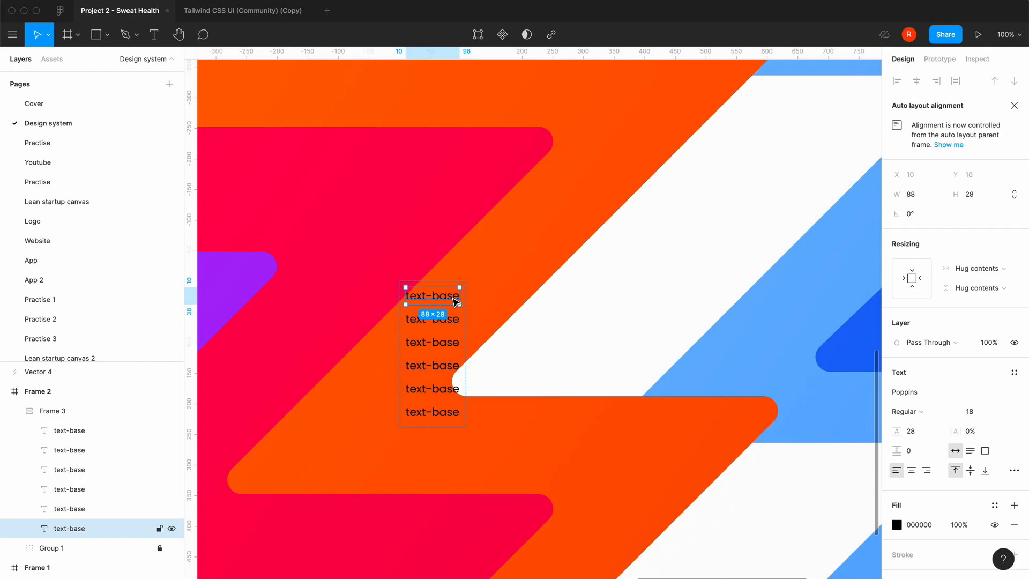
click(921, 433)
text(auto)
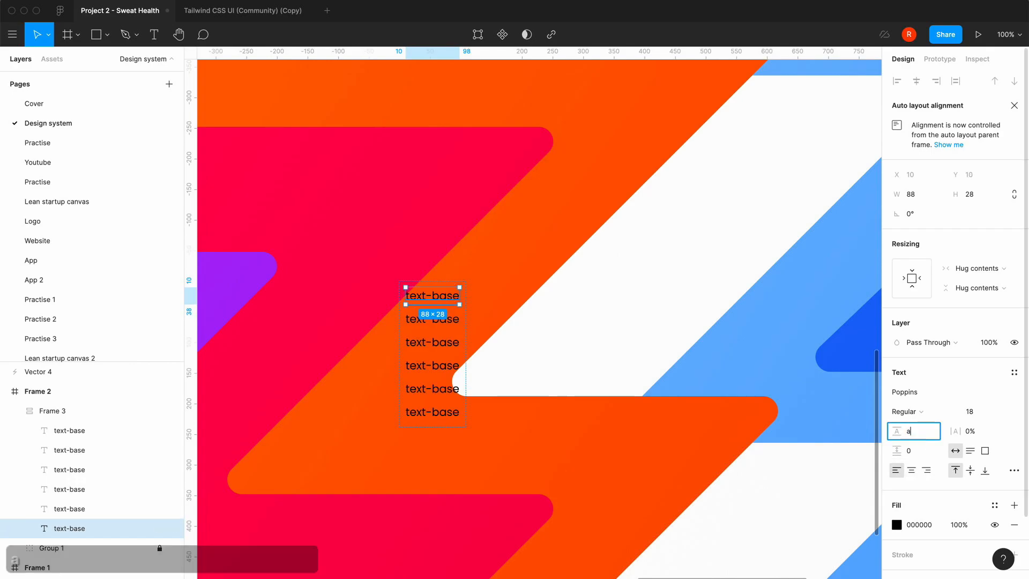
key(Return)
Set the second text-base line's line height to Auto and copy that value for reuse.
click(426, 316)
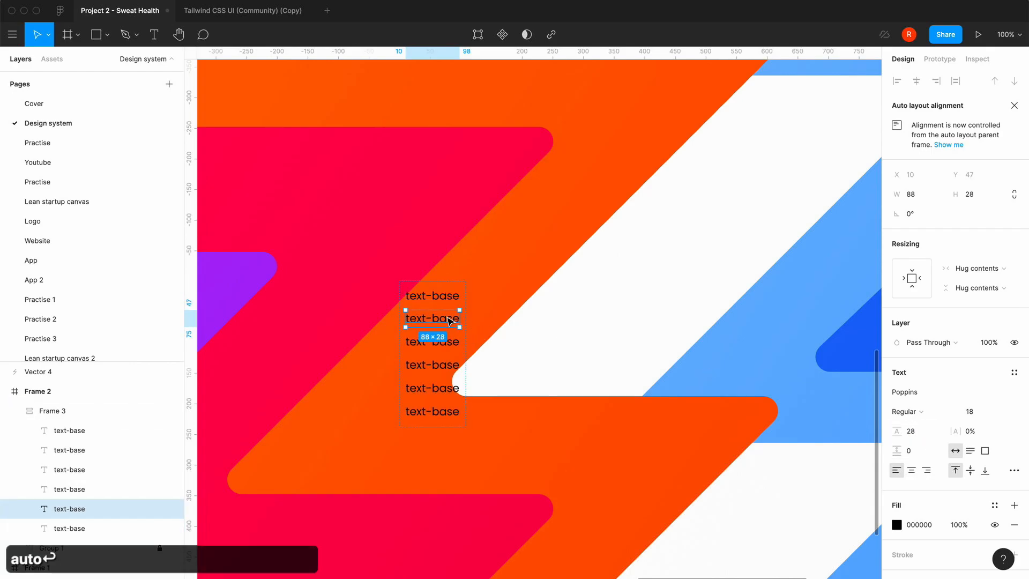
click(908, 433)
text(auto)
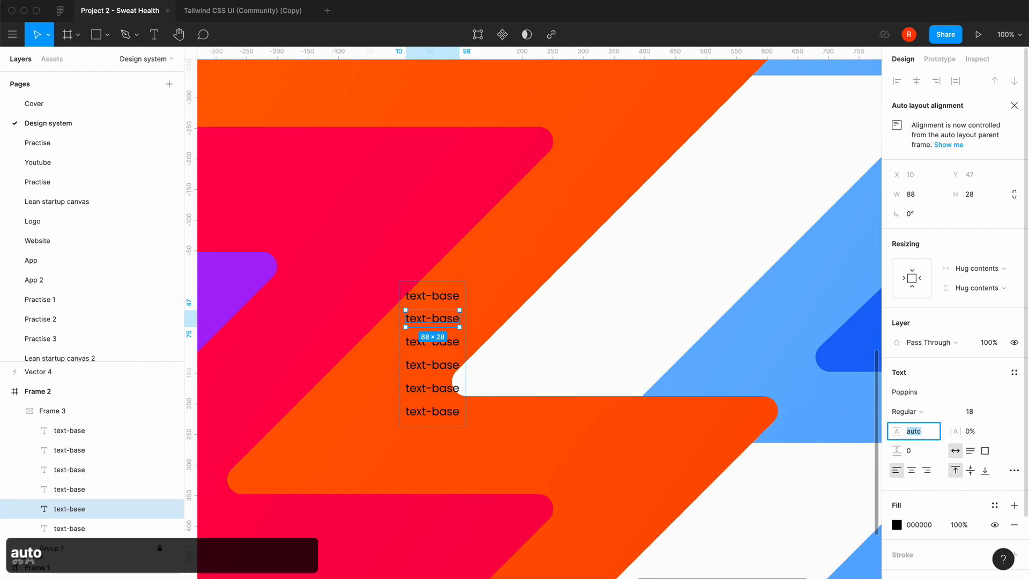
key(super+a)
key(super+c)
key(Return)
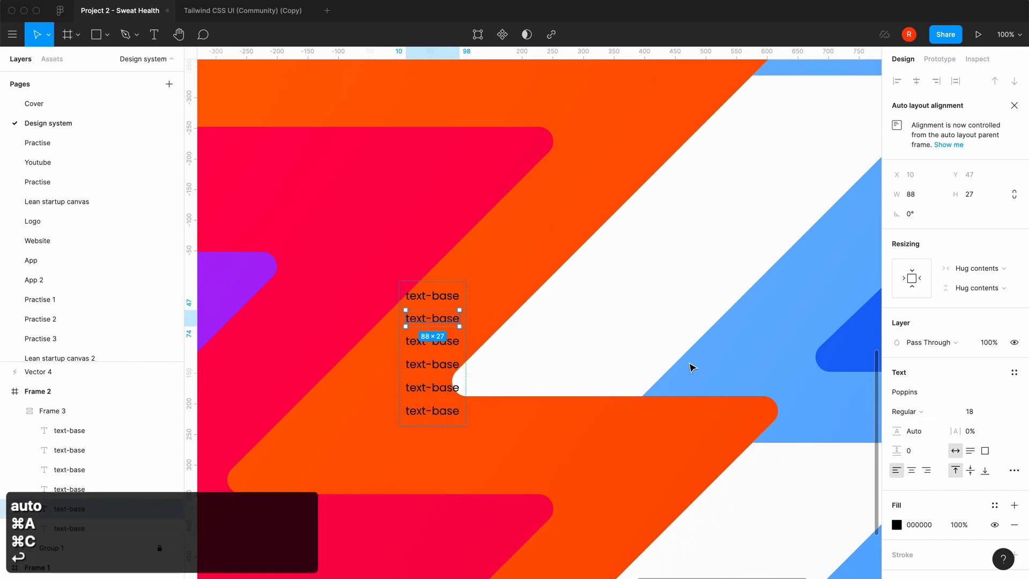
Set the line height of the third and fourth text-base lines to Auto.
click(434, 341)
click(915, 433)
key(super+v)
key(Return)
click(449, 364)
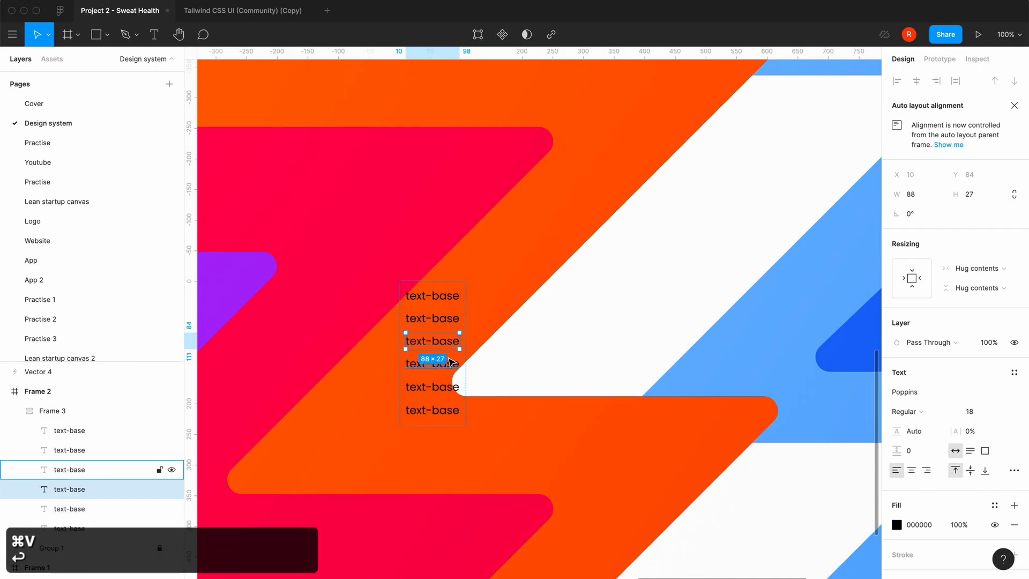
click(909, 431)
key(super+v)
key(Return)
Set the line height of the fifth and sixth text-base lines to Auto.
click(449, 387)
click(909, 431)
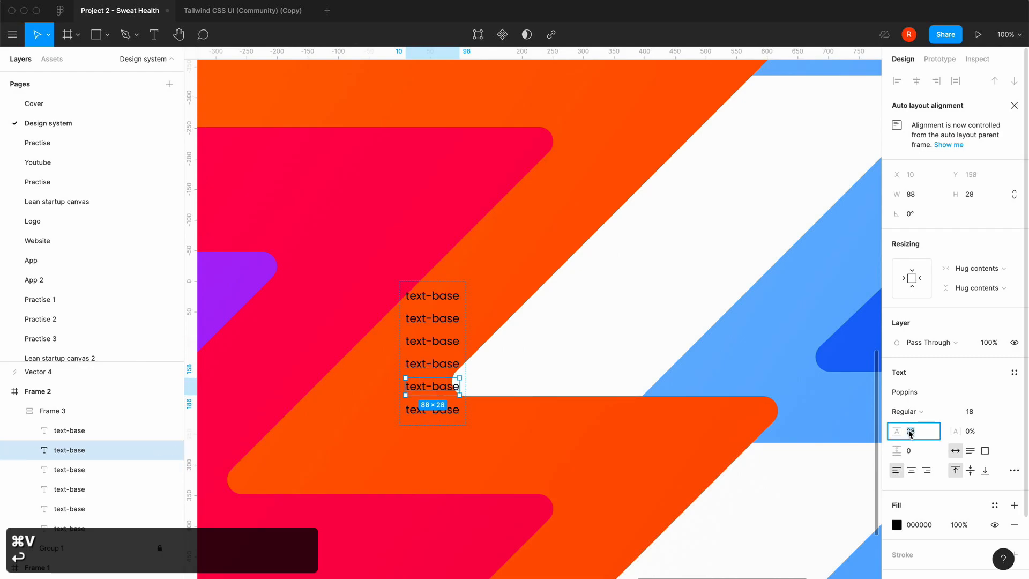
key(super+v)
key(Return)
click(452, 409)
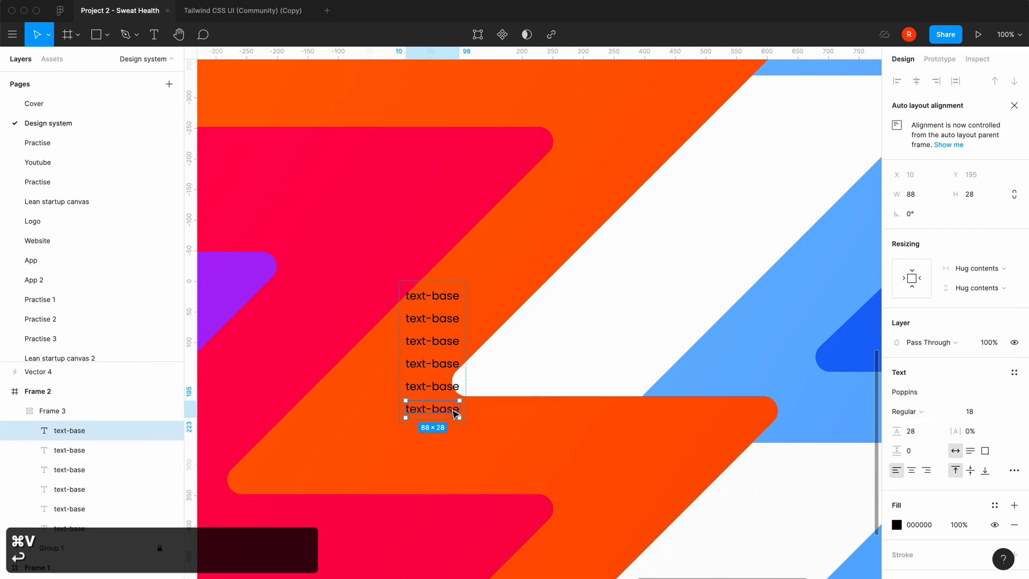
click(909, 430)
key(super+v)
key(Return)
Move the auto layout text frame up and to the right within Frame 2, to X 806, Y 338.
click(563, 443)
click(435, 310)
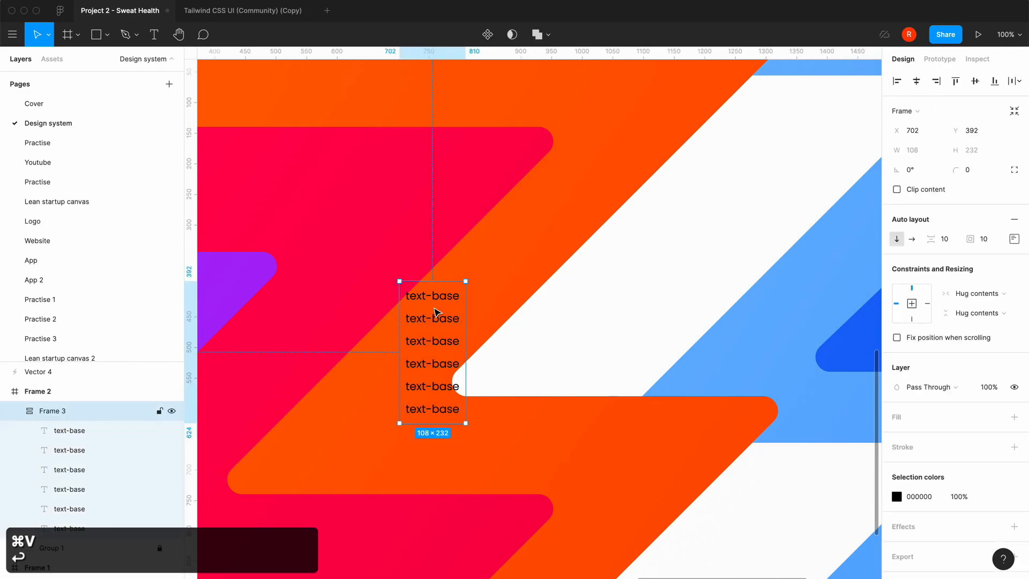
drag(435, 343, 497, 311)
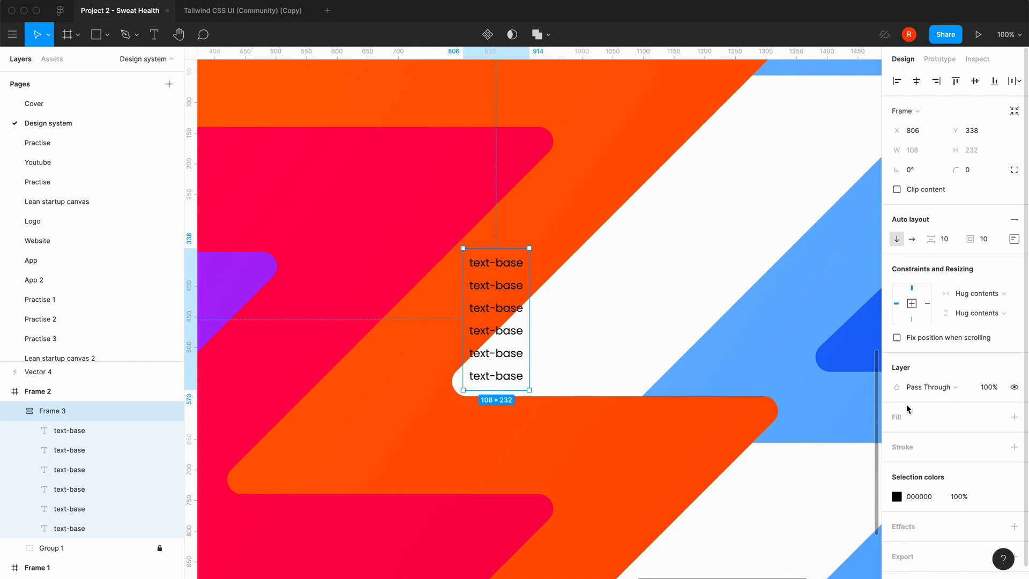
Give the auto layout text frame a white FFFFFF fill at 60% opacity.
click(1013, 416)
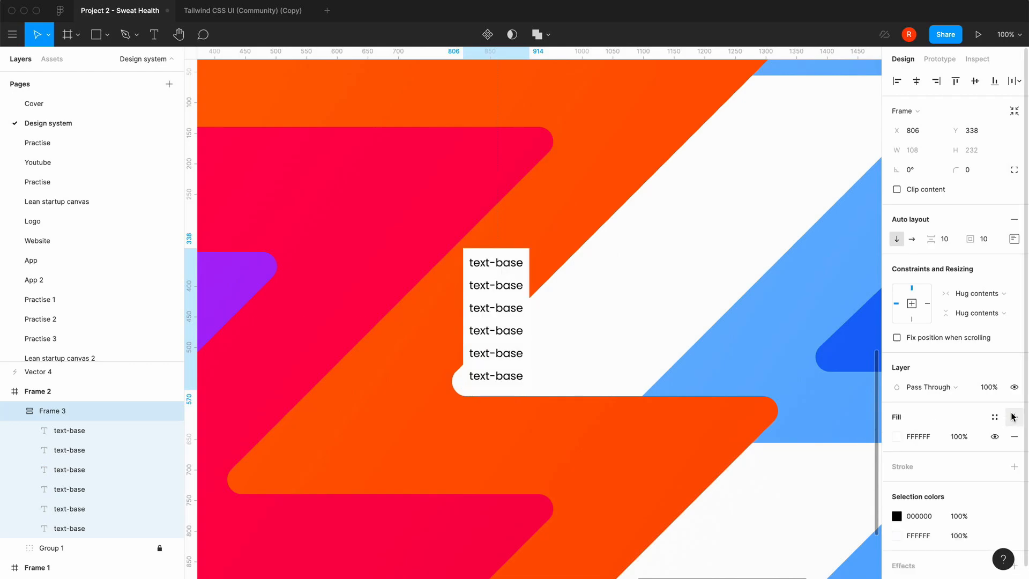
click(959, 437)
text(60)
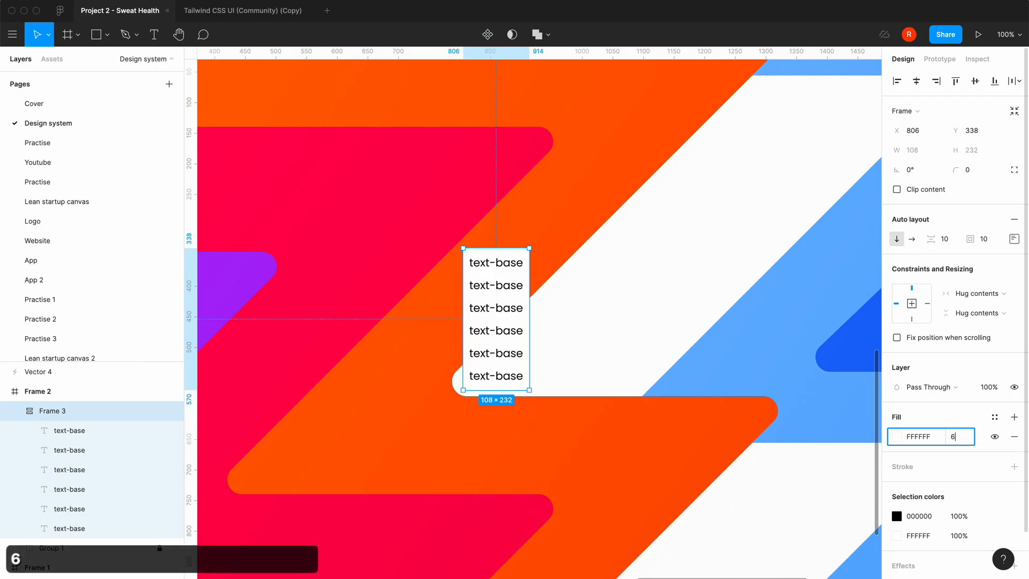
key(Return)
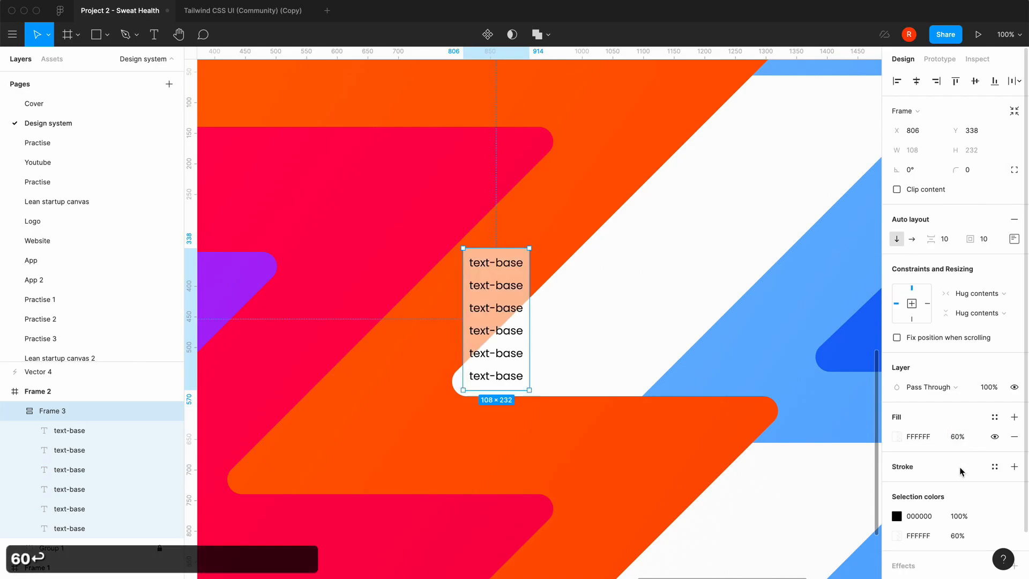
Add a background blur effect with a blur value of 60 to the text frame.
scroll(959, 471, down, 2)
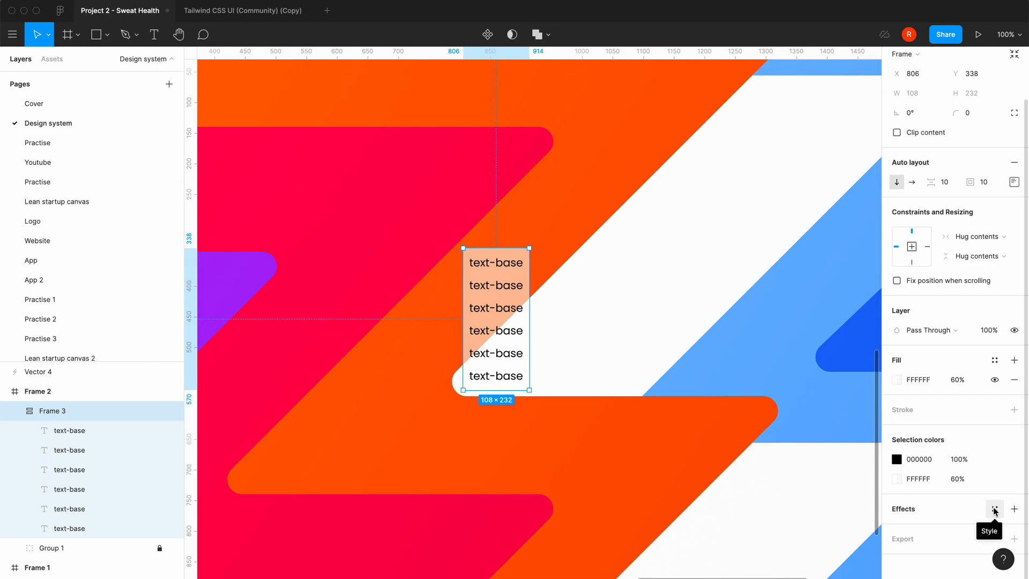
click(1014, 508)
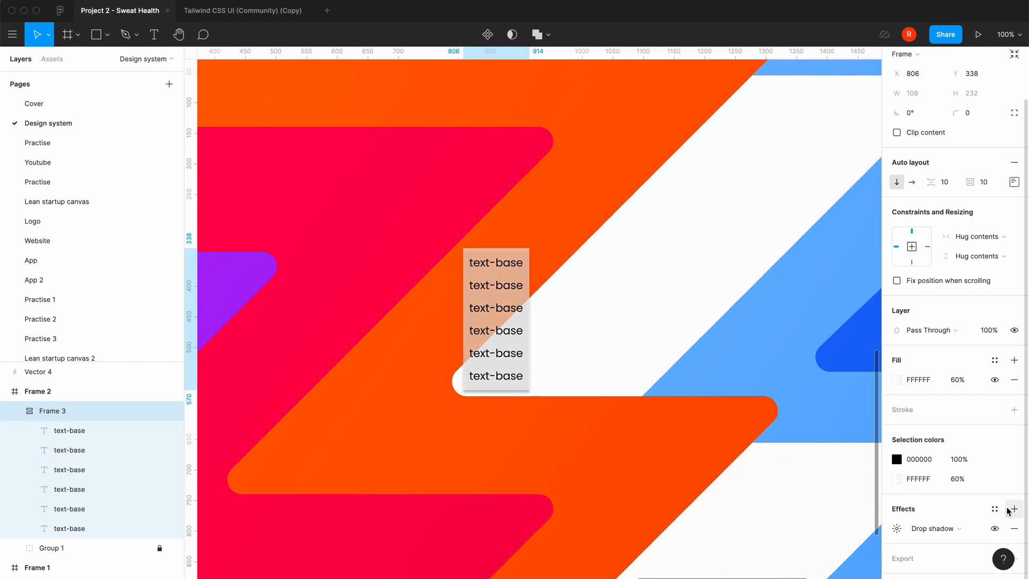
click(943, 528)
click(949, 558)
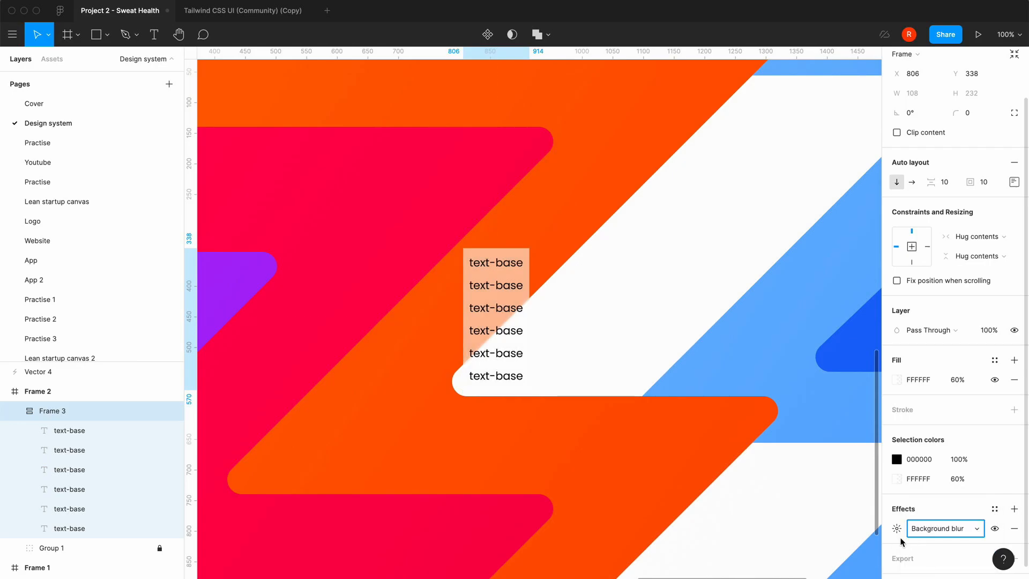
click(897, 529)
text(60)
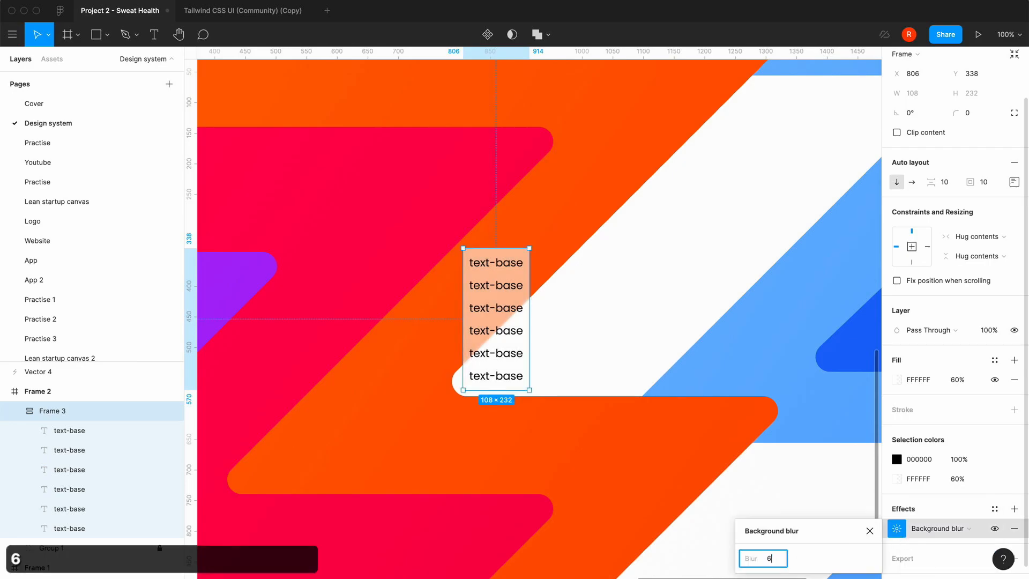
key(Return)
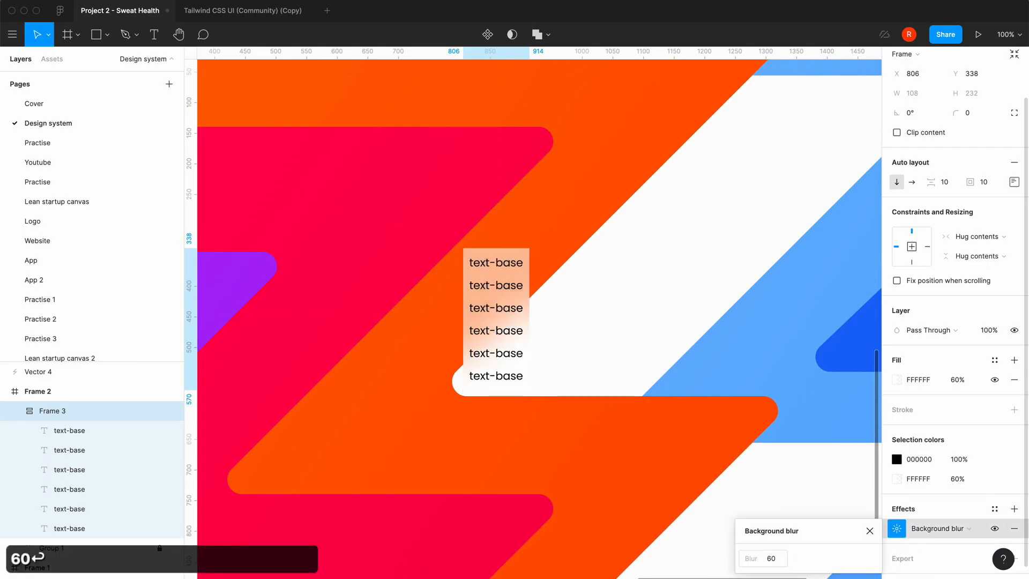
click(869, 531)
Set the text frame's auto layout padding to 40 and move the frame to X 776, Y 344.
drag(512, 330, 585, 317)
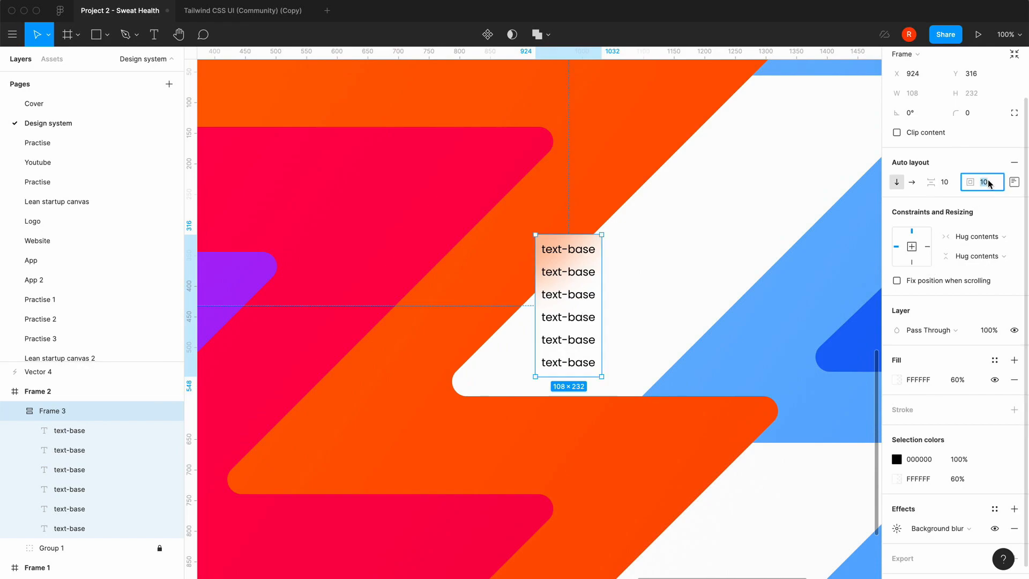
text(40)
key(Return)
drag(628, 332, 537, 349)
Set the card's corner radius to 40 and move the card to X 680, Y 319.
click(974, 119)
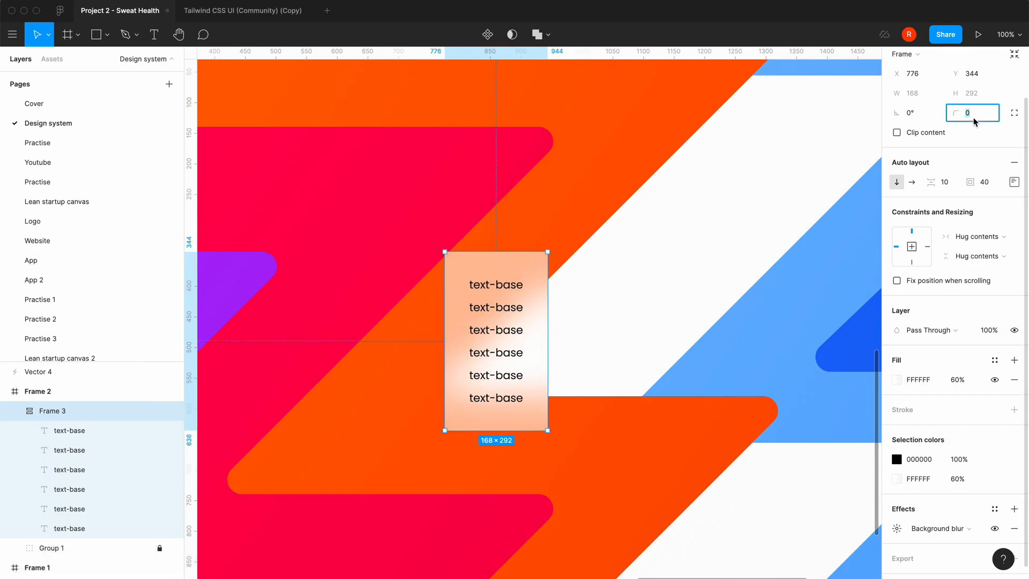
text(40)
key(Return)
click(663, 239)
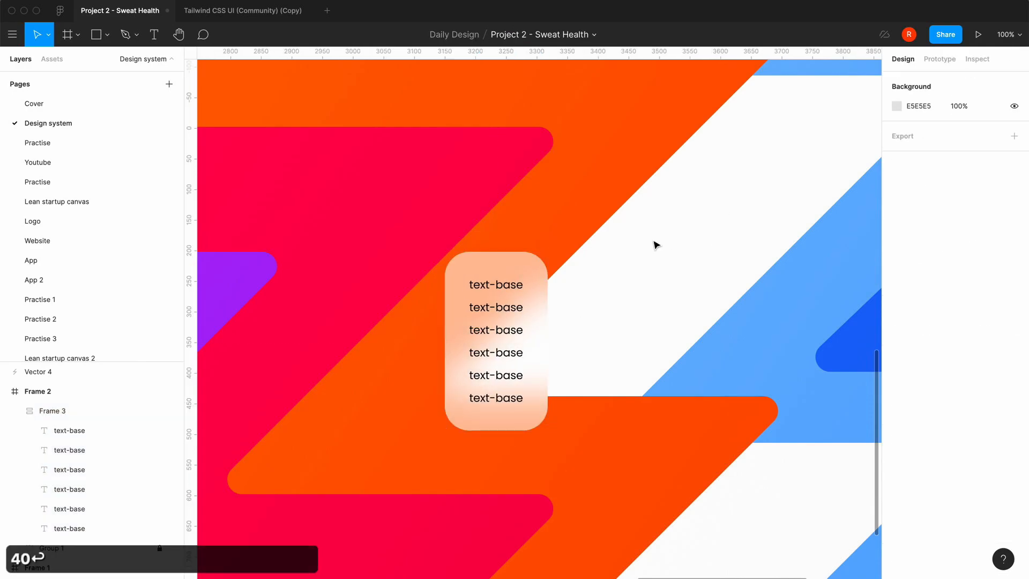
click(529, 348)
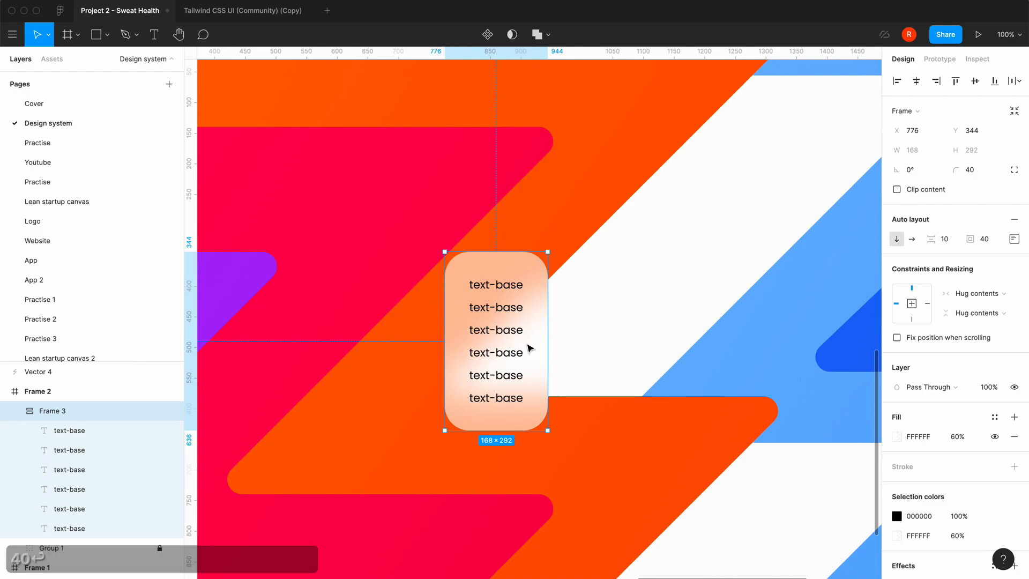
drag(529, 348, 472, 333)
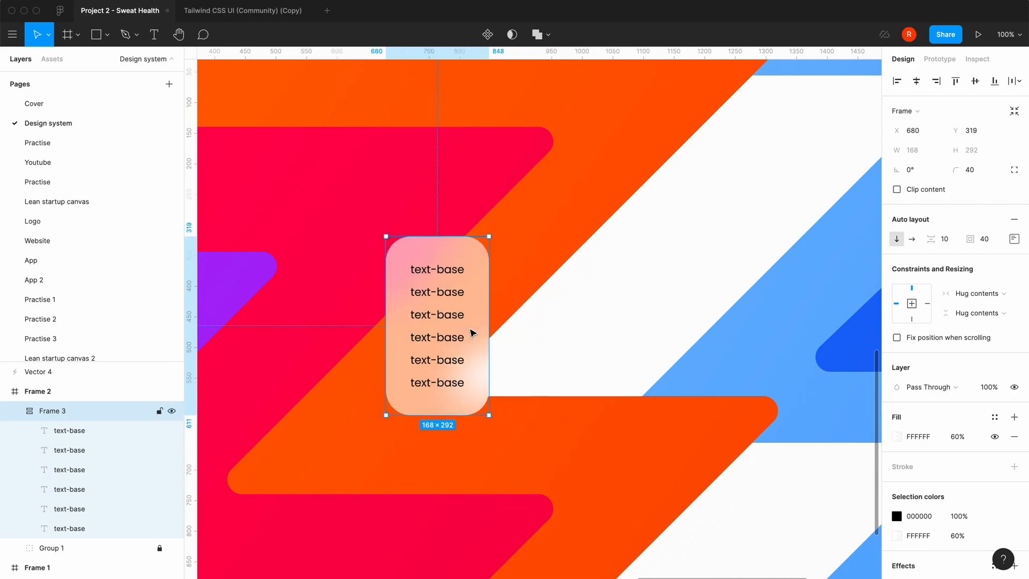
Change the fifth text line to text-sm and the sixth text line to text-xs.
click(447, 343)
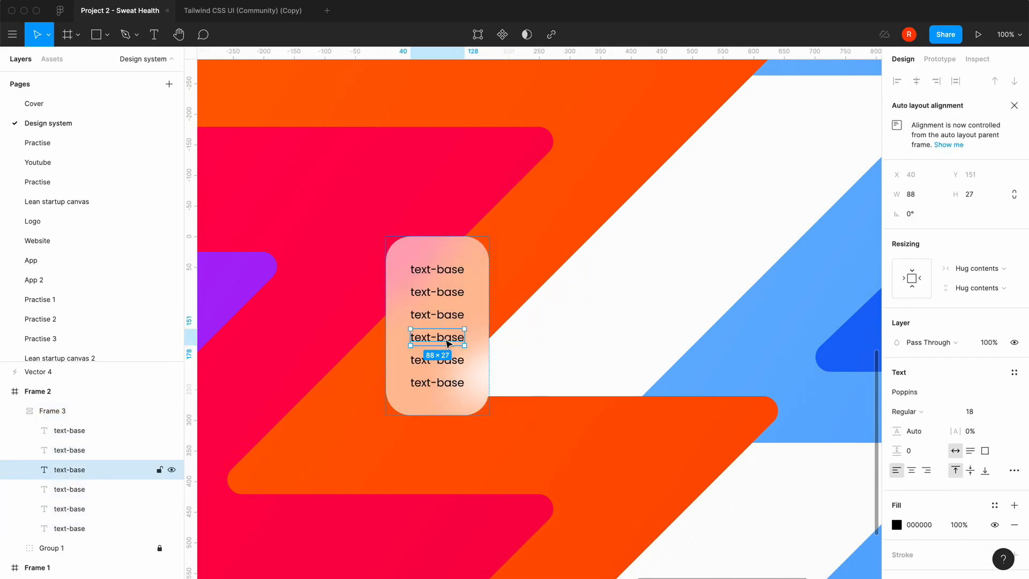
double_click(452, 365)
click(444, 362)
drag(437, 360, 541, 365)
text(sm)
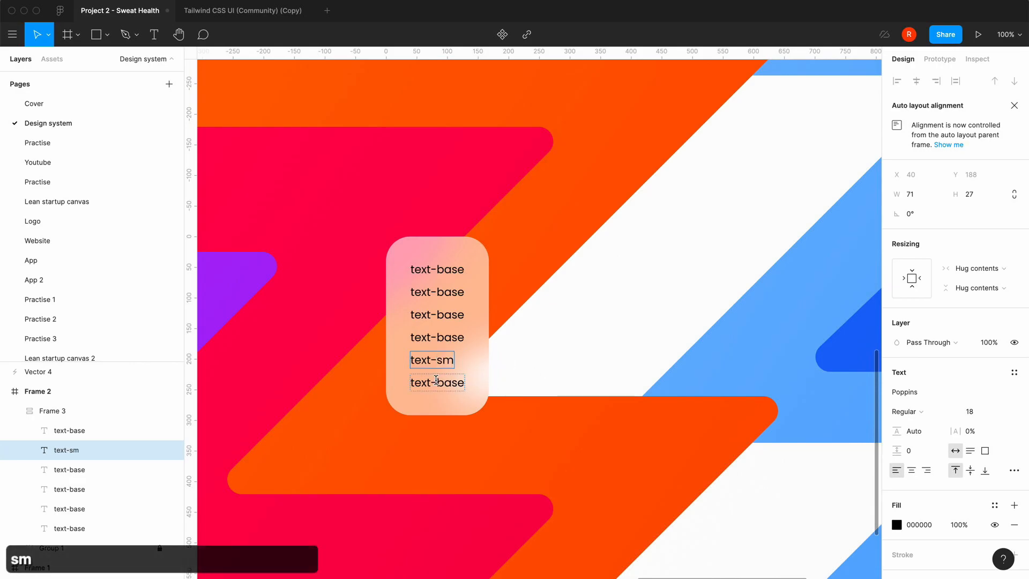
drag(437, 381, 462, 384)
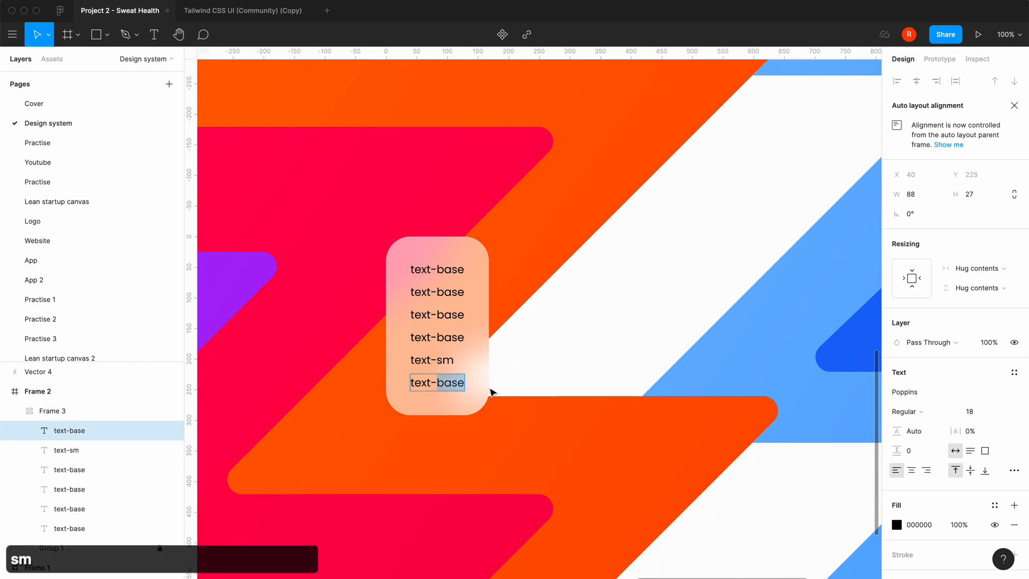
text(xs)
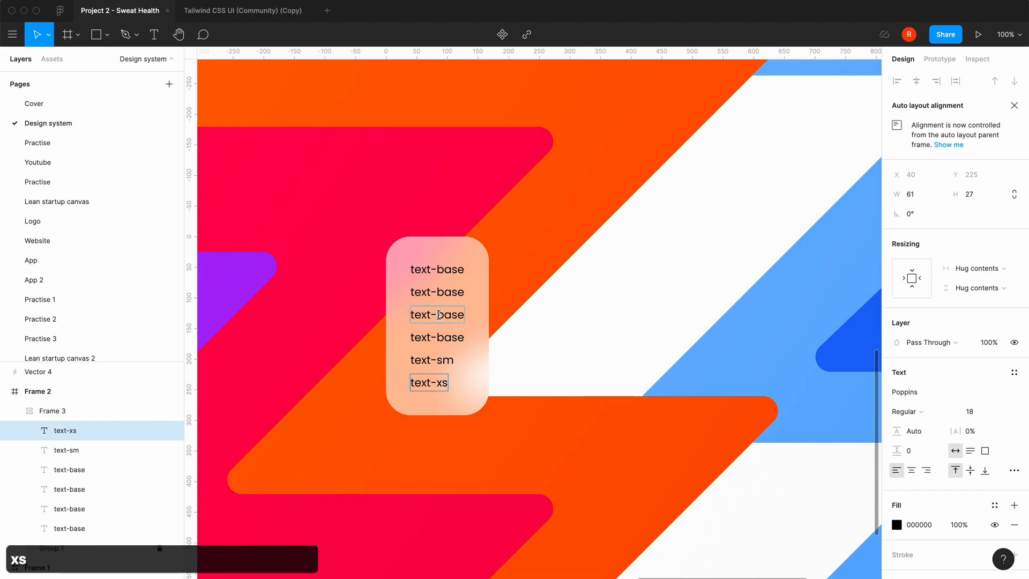
Change the third text line to text-md, the second to text-lg and the first to text-xl.
drag(439, 315, 545, 319)
text(md)
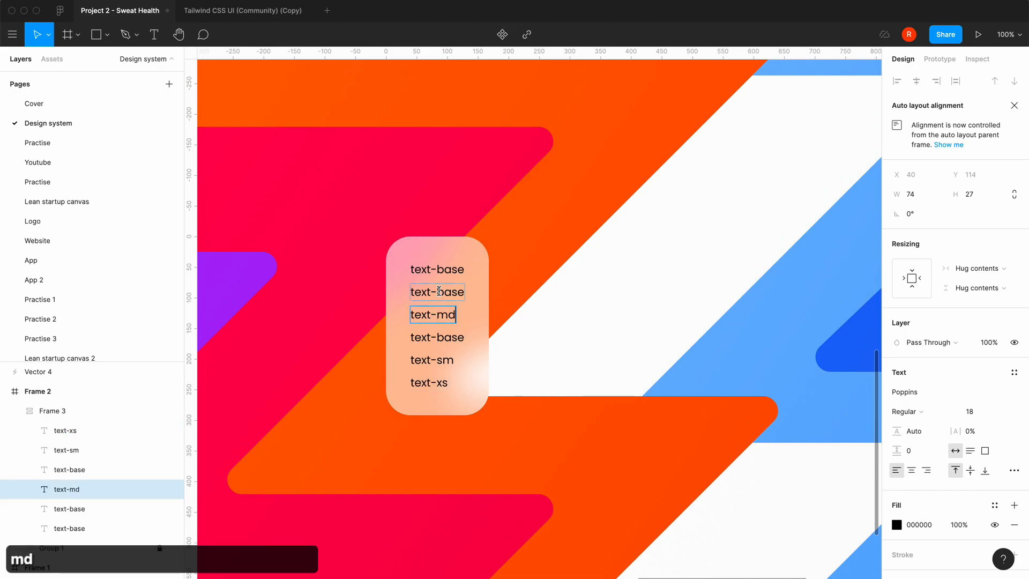
drag(438, 292, 517, 297)
text(lg)
drag(437, 269, 618, 277)
text(xl)
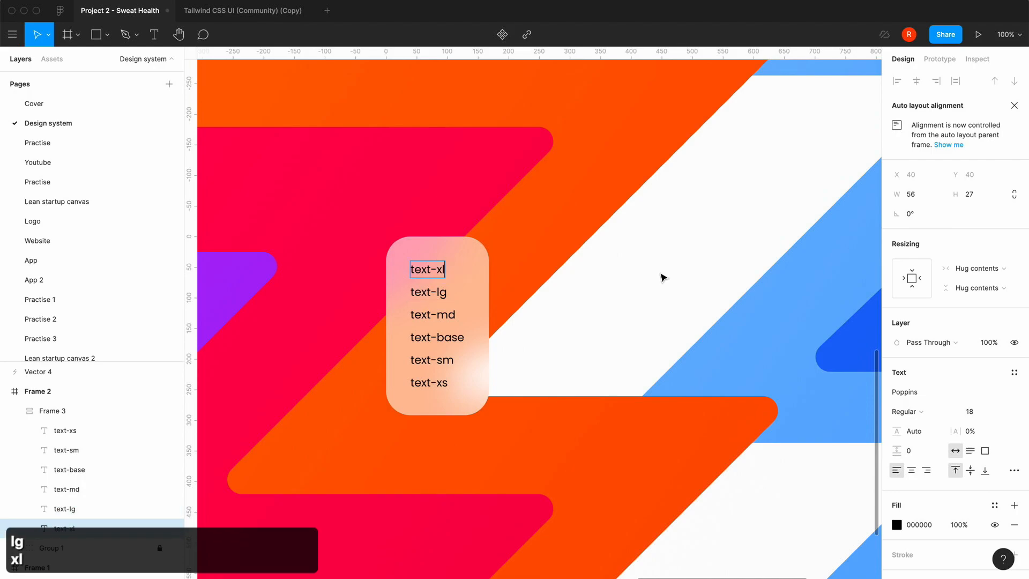
key(Escape)
Set the font size of the text-md line to 24 and the text-lg line to 32.
click(453, 319)
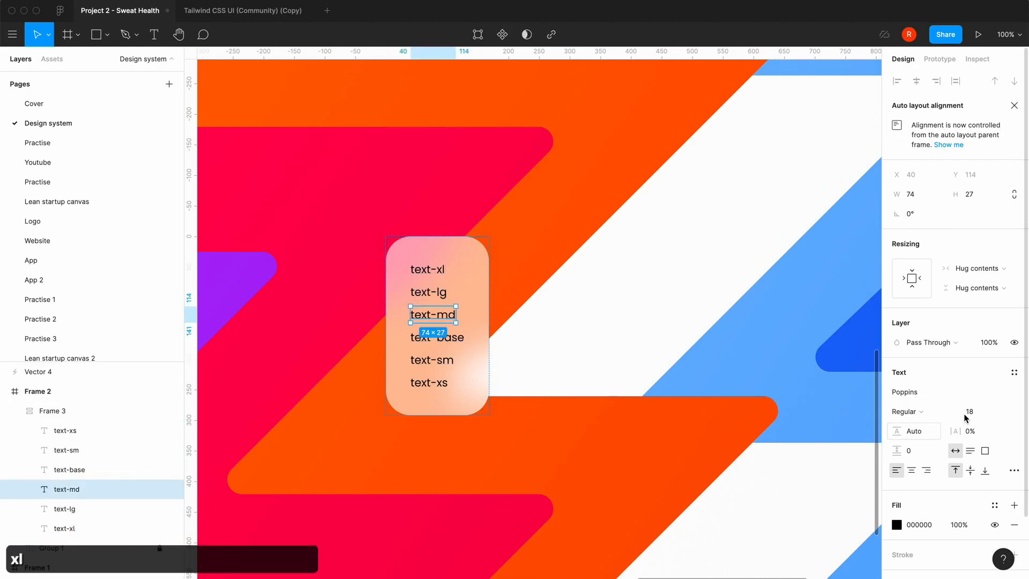
click(1002, 412)
click(992, 426)
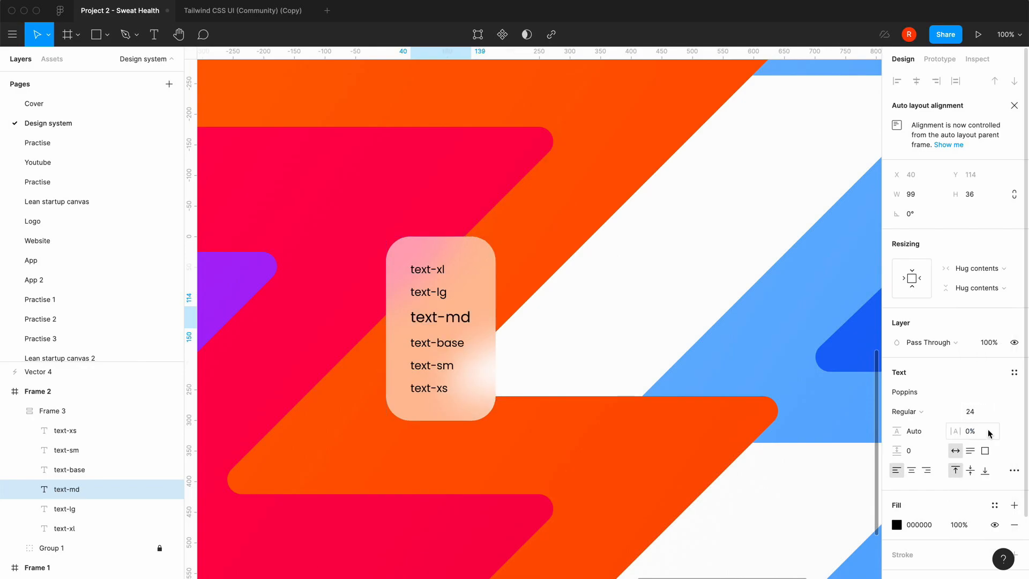
click(437, 296)
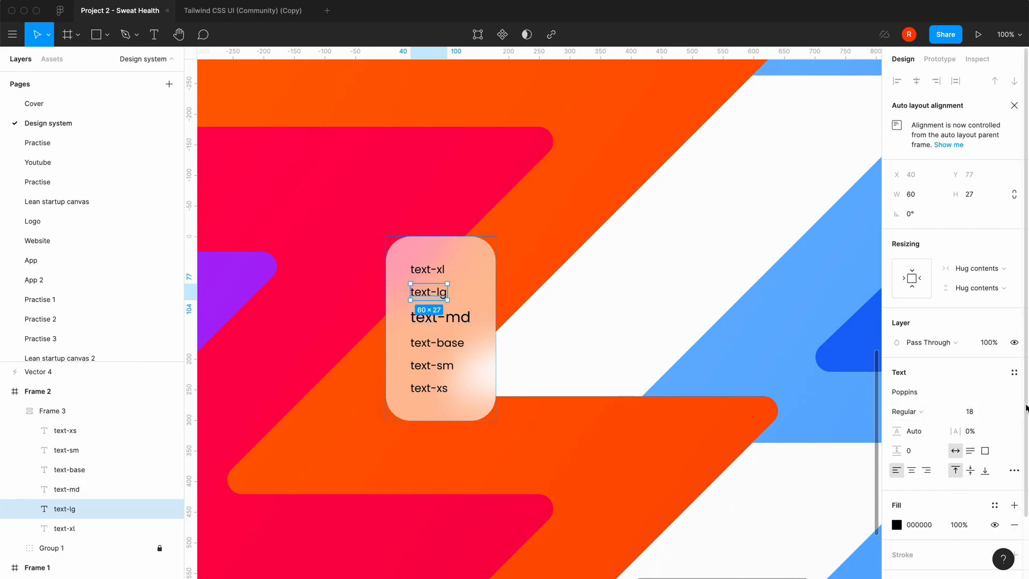
text(32)
key(Return)
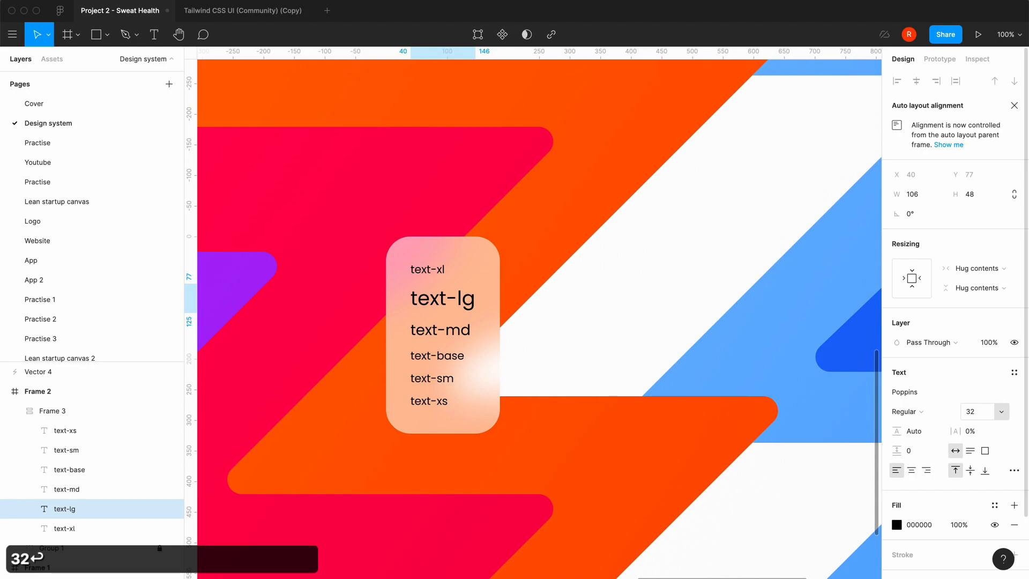
Set the font size of the text-xl line to 48.
click(444, 279)
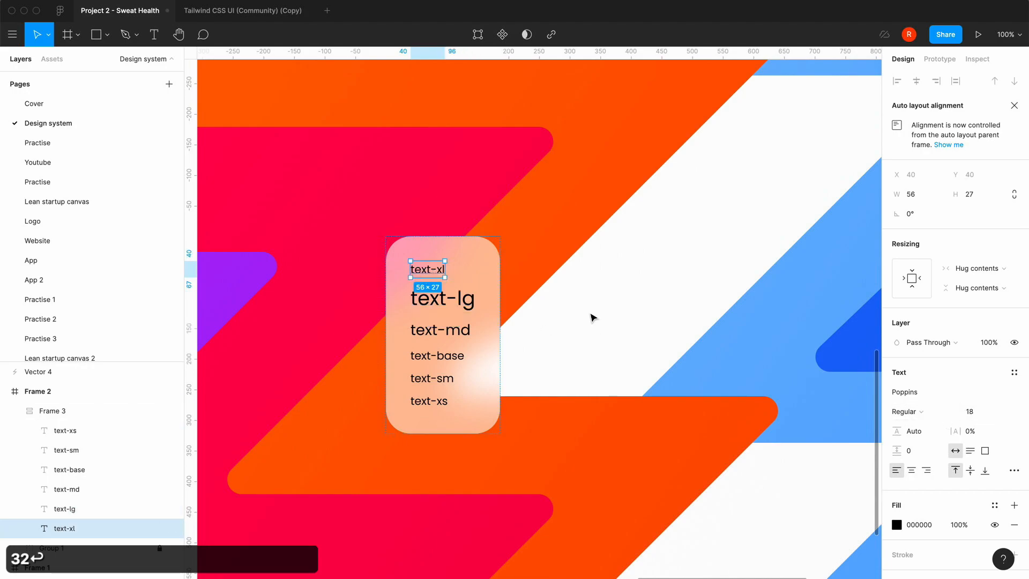
click(983, 413)
text(48)
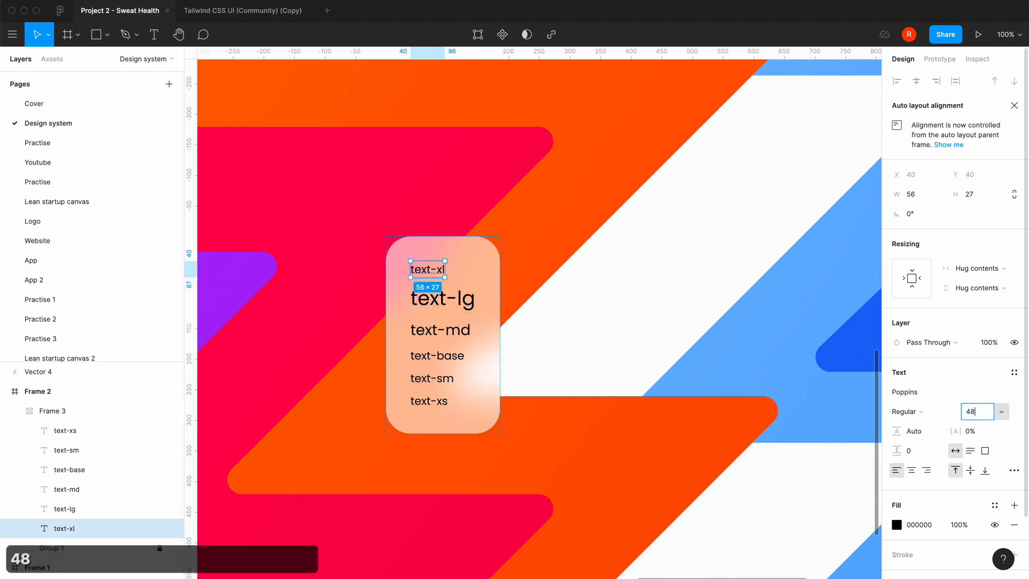
key(Return)
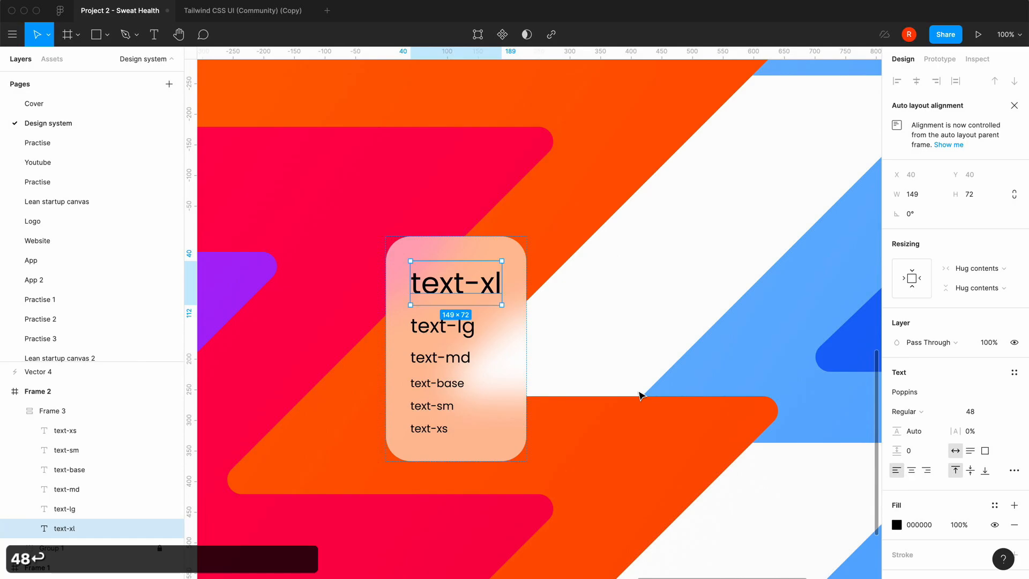
Set the font size of the text-sm line to 16 and the text-xs line to 14.
click(432, 405)
click(981, 414)
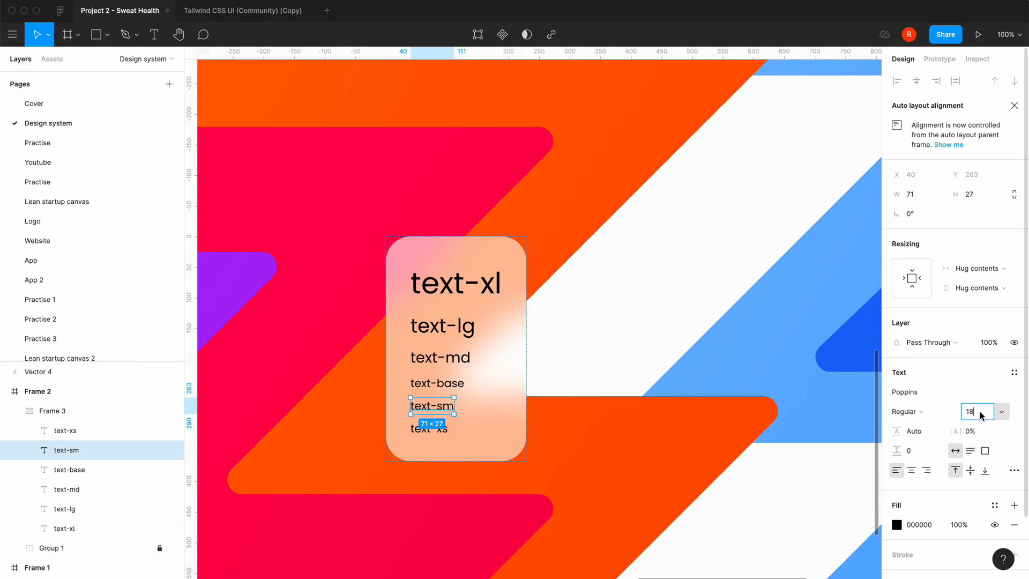
text(16)
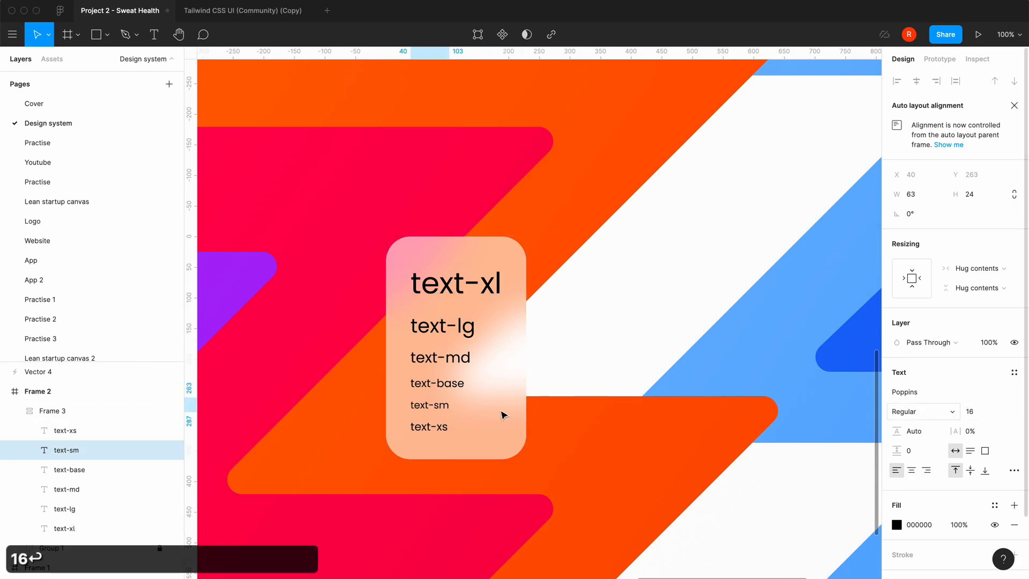
click(80, 430)
click(977, 413)
text(14)
key(Return)
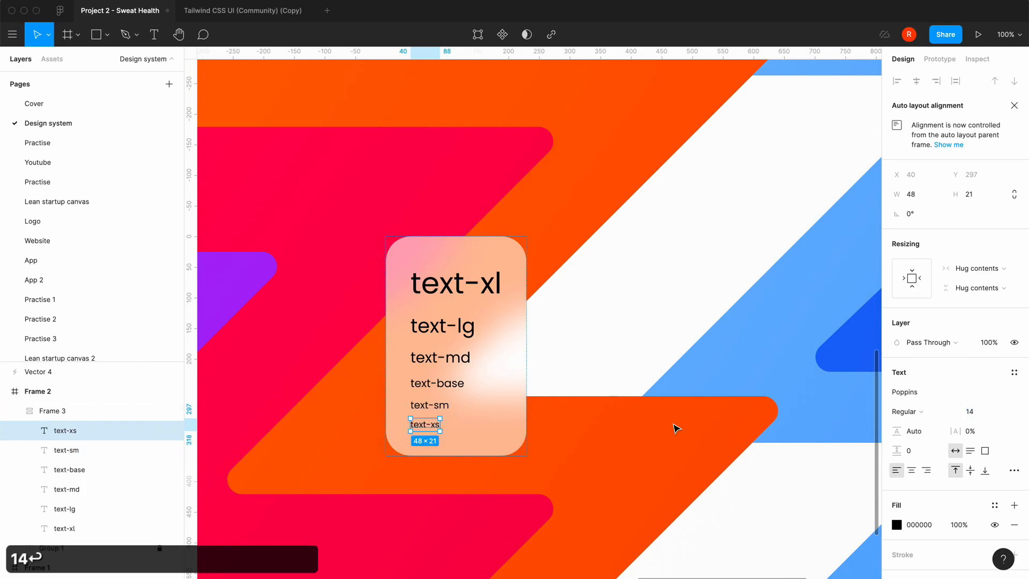
Increase the card's auto layout padding to 80.
click(484, 424)
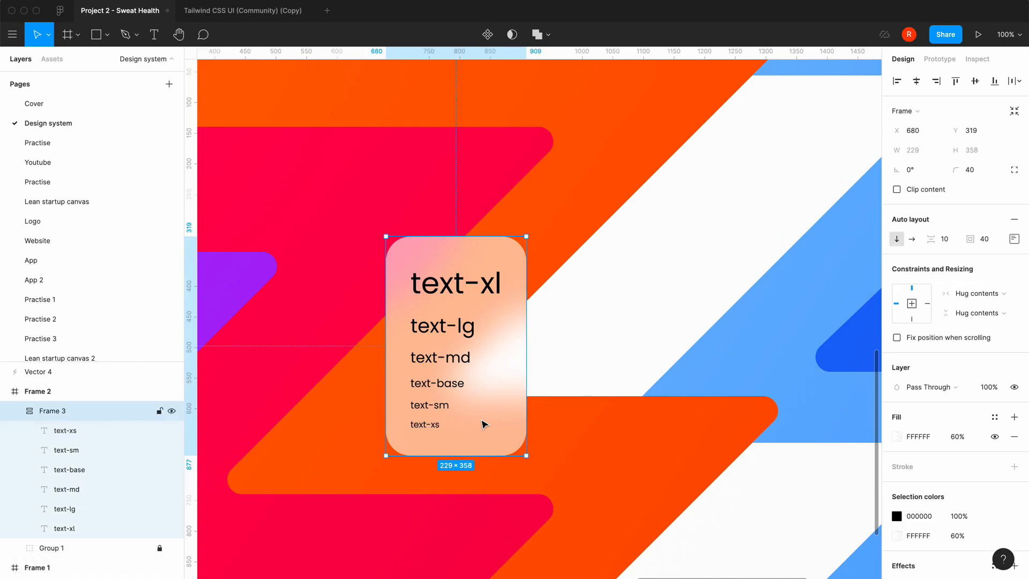
click(983, 239)
text(80)
key(Return)
click(717, 316)
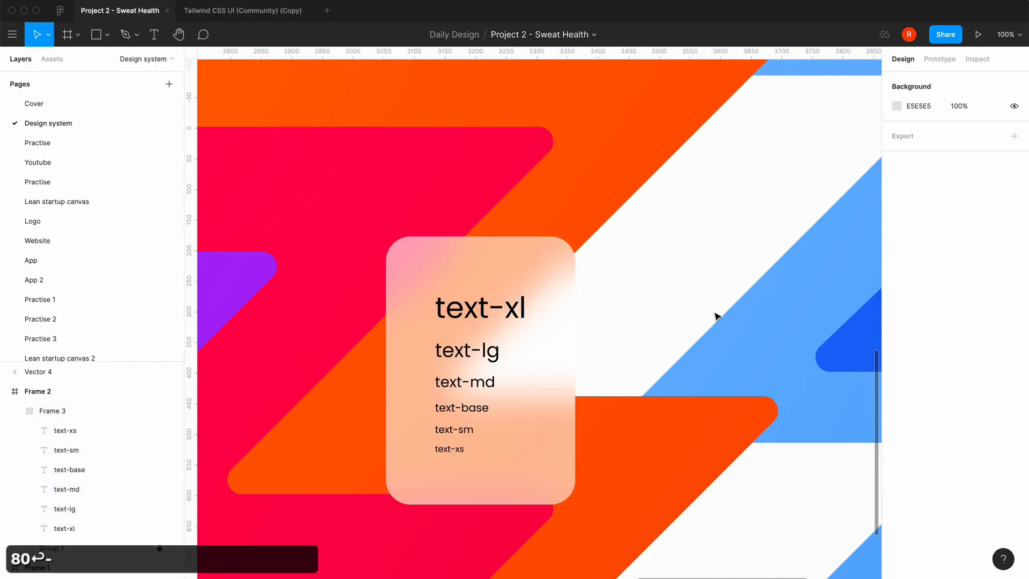
Move the card within Frame 2 to X 424, Y 321.
key(minus)
click(498, 379)
drag(528, 377, 449, 377)
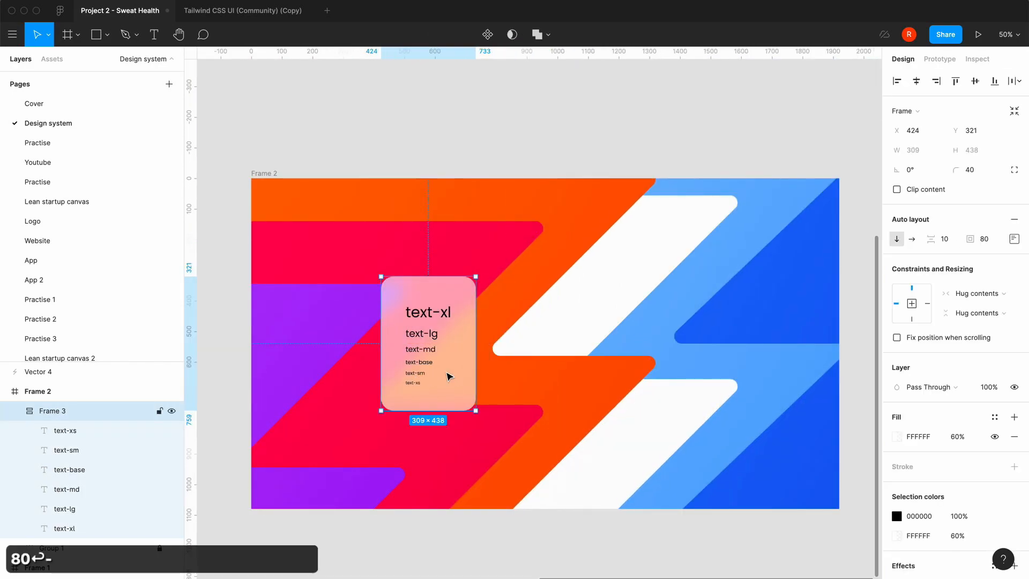
Add a stroke to the card in white FFFFFF at 50% opacity.
key(equal)
click(1013, 466)
click(896, 486)
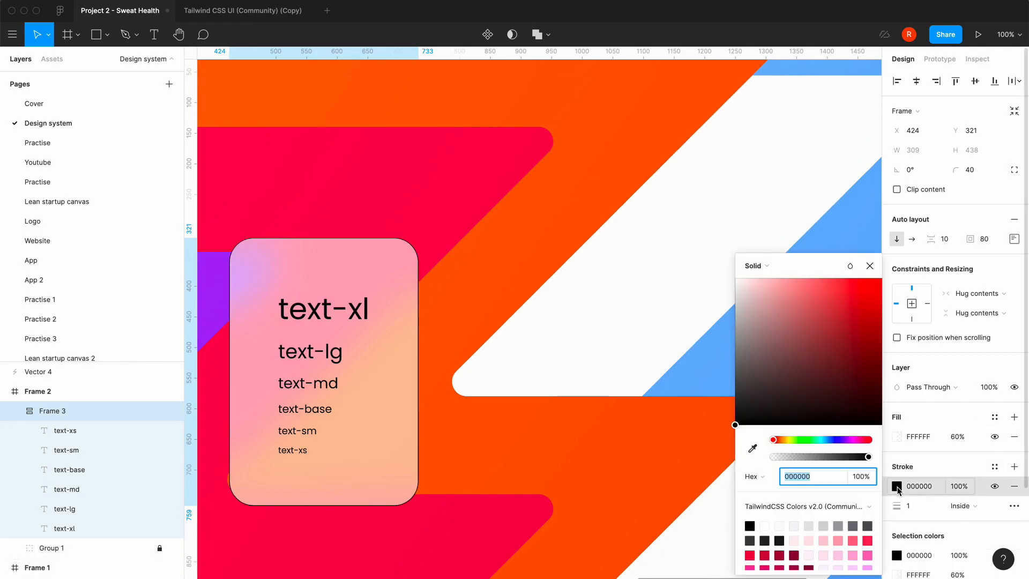
text(ffffff)
key(Return)
click(870, 266)
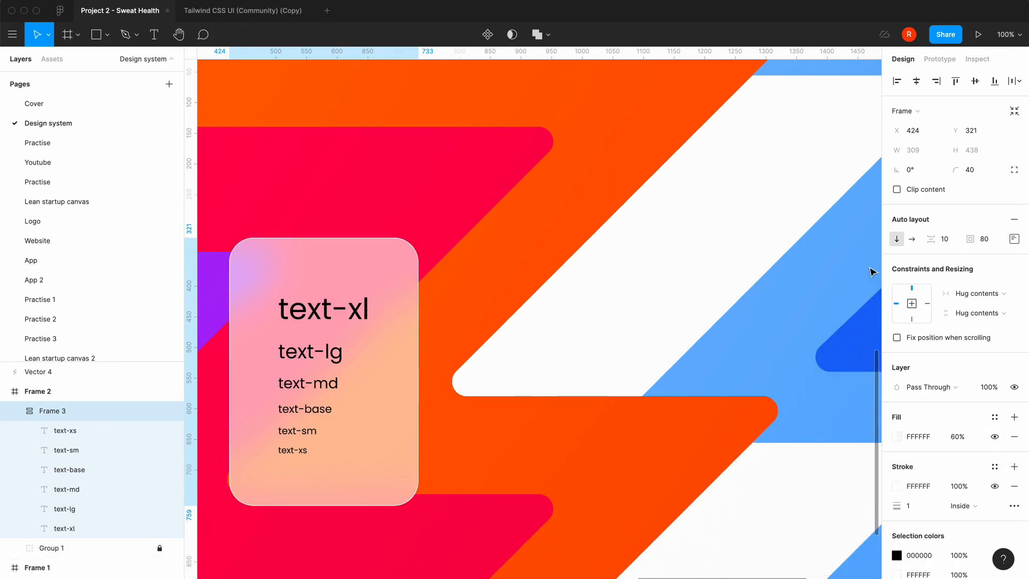
click(958, 488)
text(50)
key(Return)
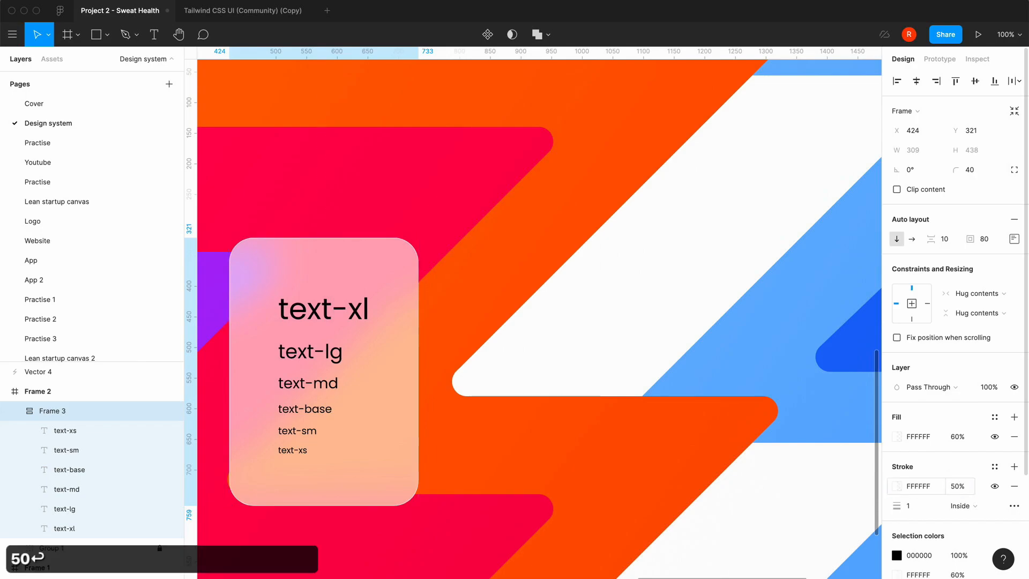
Move the frosted-glass card to about X 517, Y 244 within Frame 2.
click(507, 349)
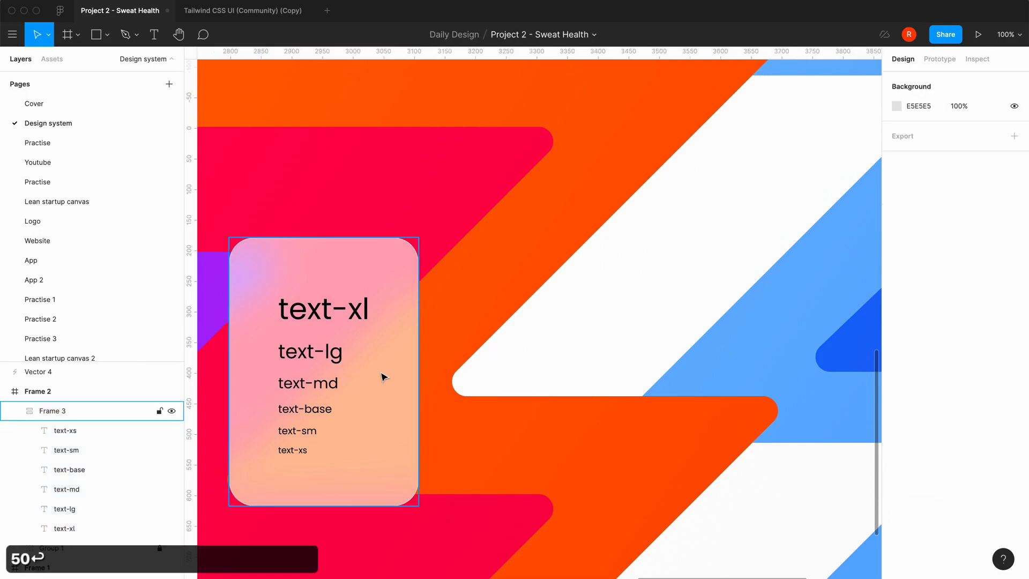
drag(381, 374, 438, 329)
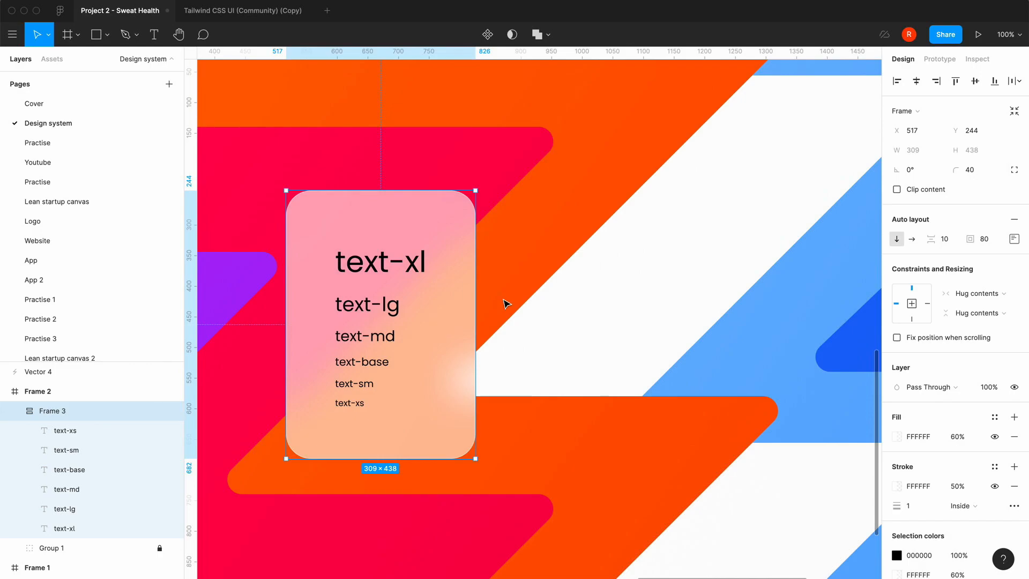
Create a new text style named text-base from the card's text-base line.
double_click(372, 366)
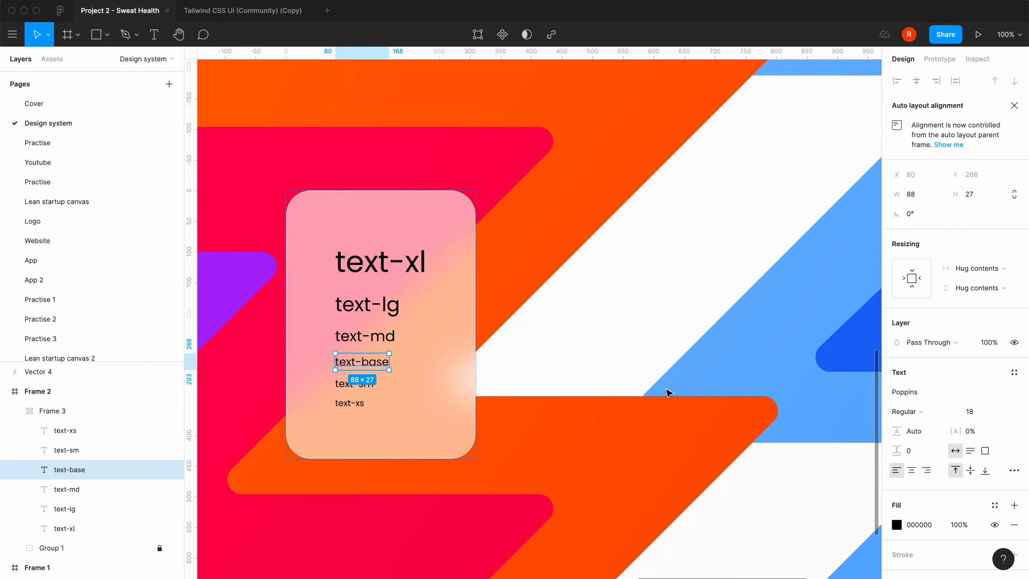
click(1009, 374)
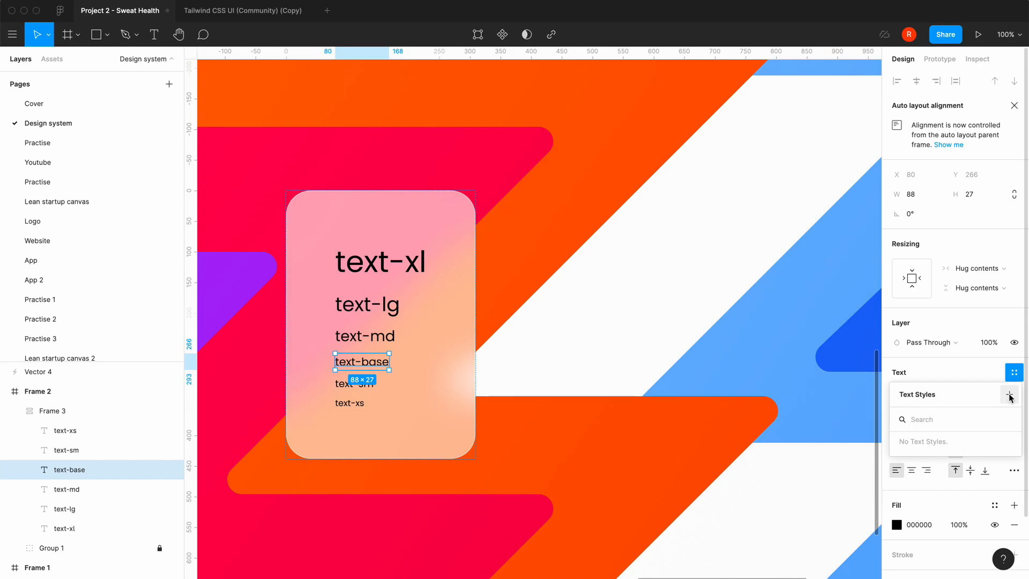
click(1009, 395)
text(te)
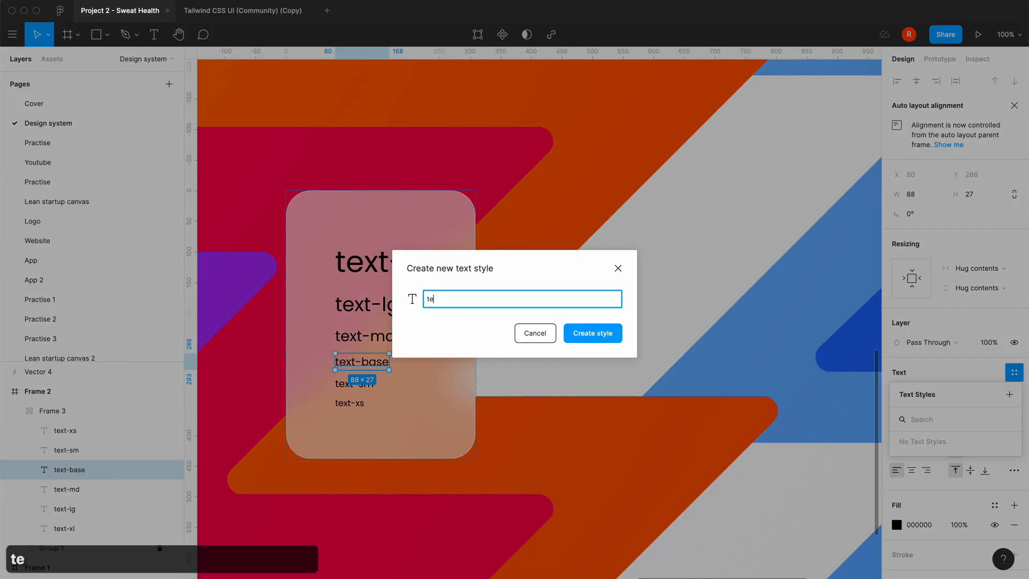
text(xt-base)
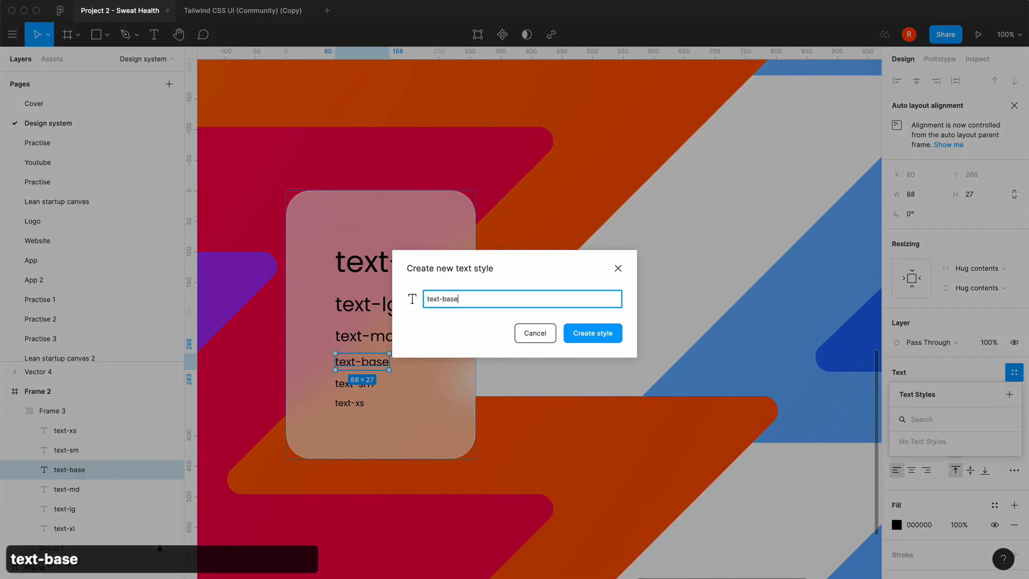
click(610, 336)
Create a text style named text-md from the text-md line, reusing the line's text as the style name.
click(380, 341)
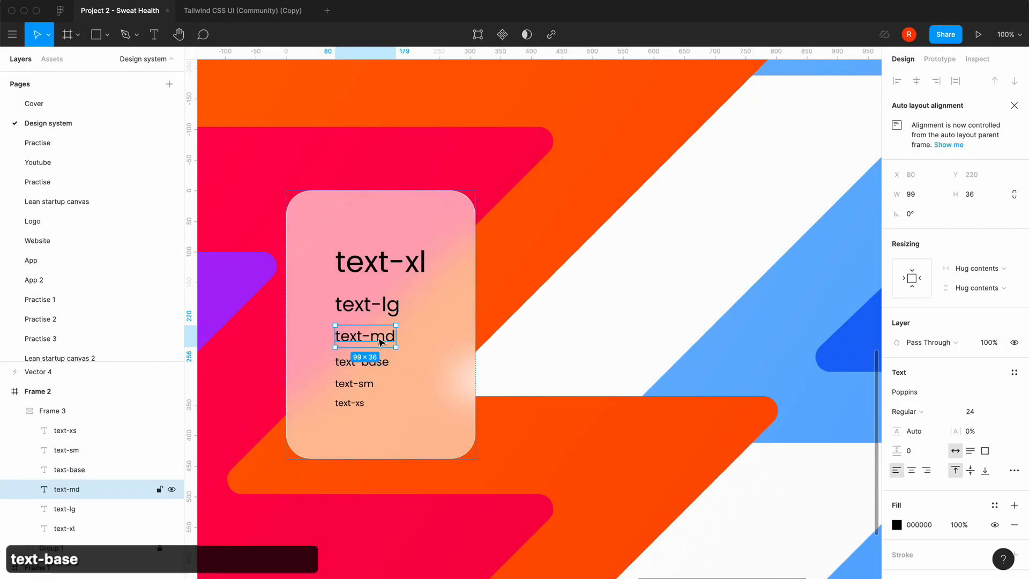
double_click(379, 341)
key(super+c)
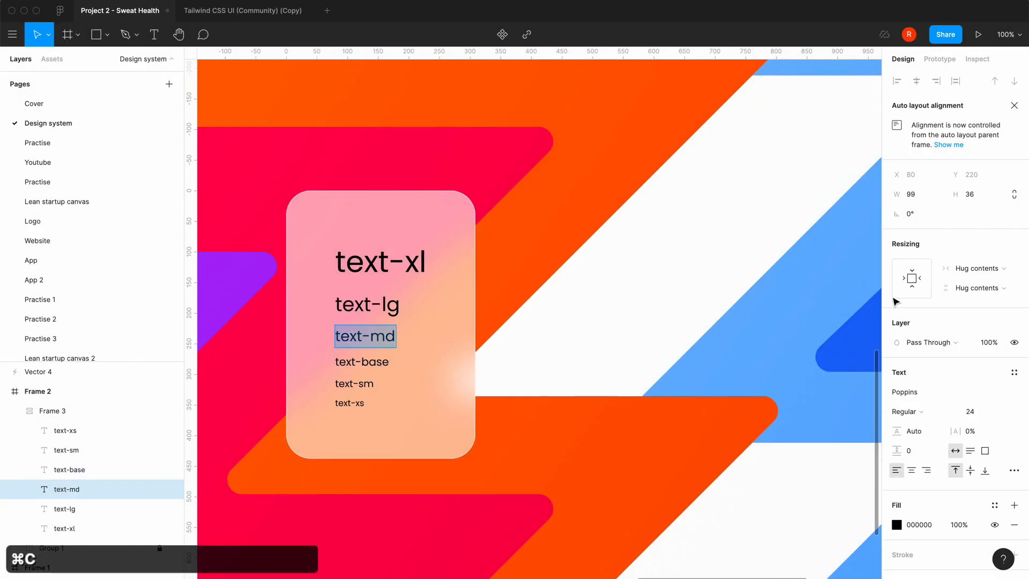
click(1013, 372)
click(1009, 394)
key(super+v)
click(602, 336)
Create a text style named text-lg from the text-lg line, reusing its text as the name.
click(394, 311)
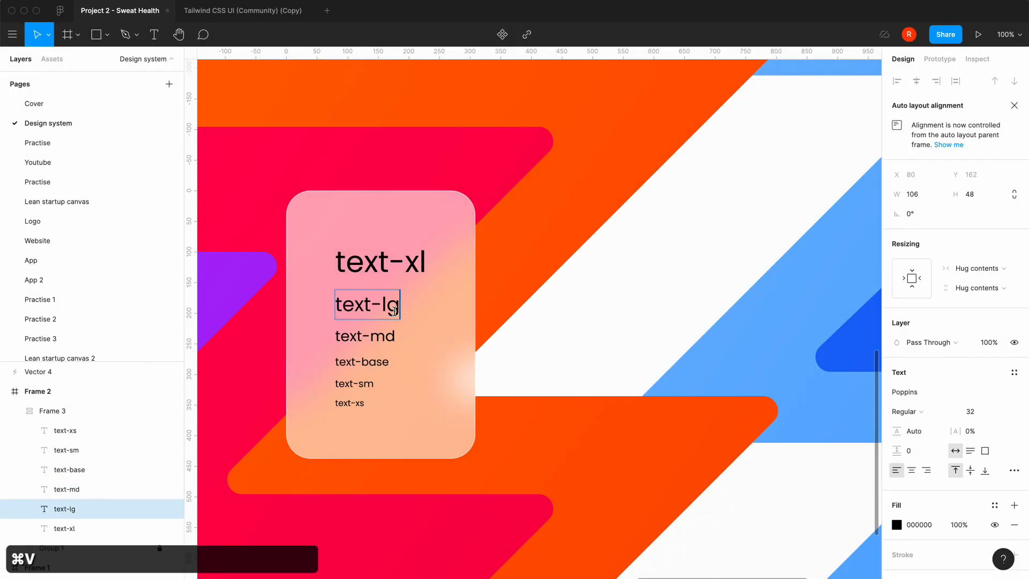
key(super+a)
key(super+c)
click(1014, 372)
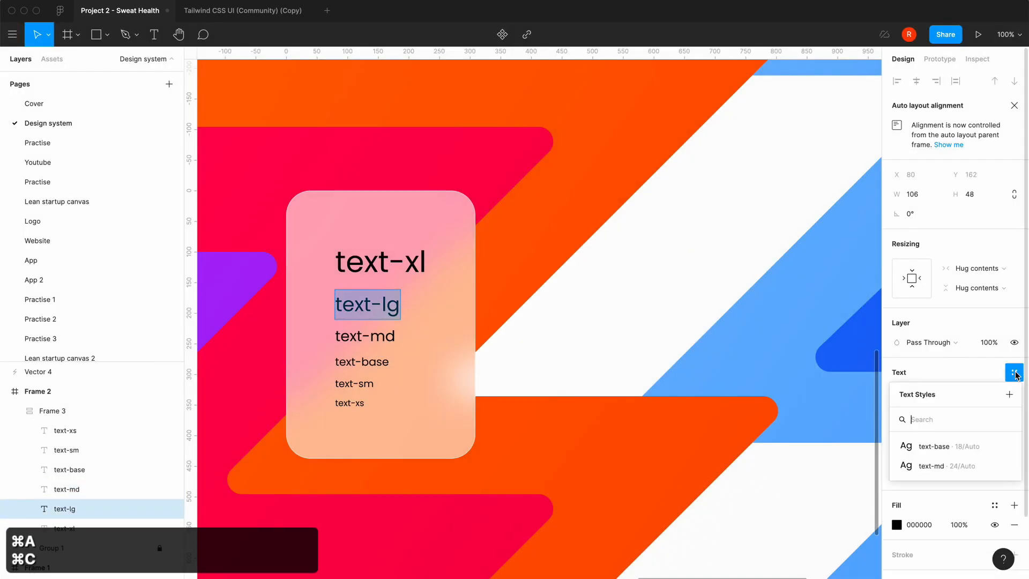
click(1010, 394)
key(super+v)
click(600, 335)
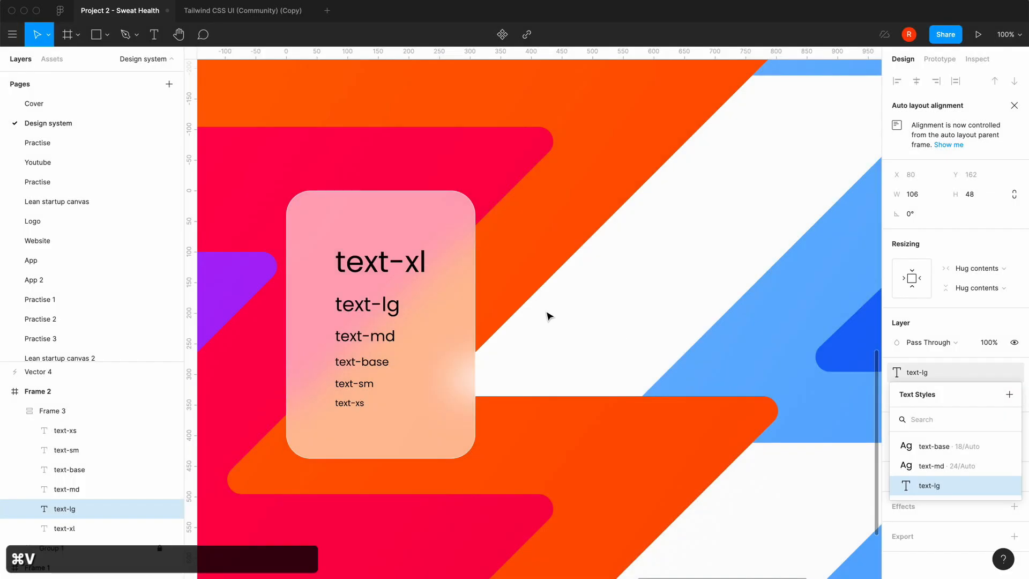
Create a text style named text-xl from the text-xl line at the head of the card.
click(382, 260)
key(super+a)
key(super+c)
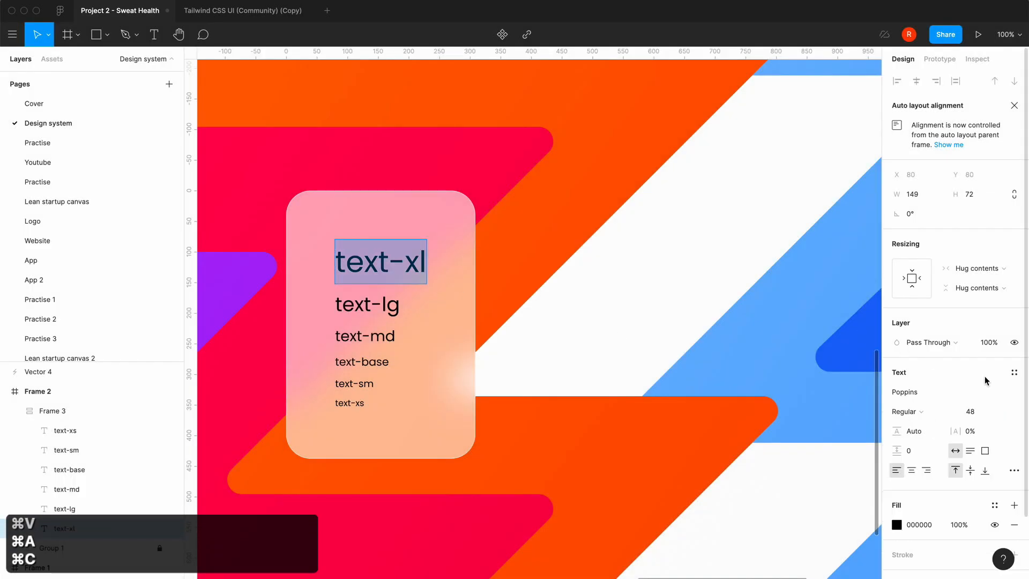
click(1014, 372)
click(1009, 394)
key(super+v)
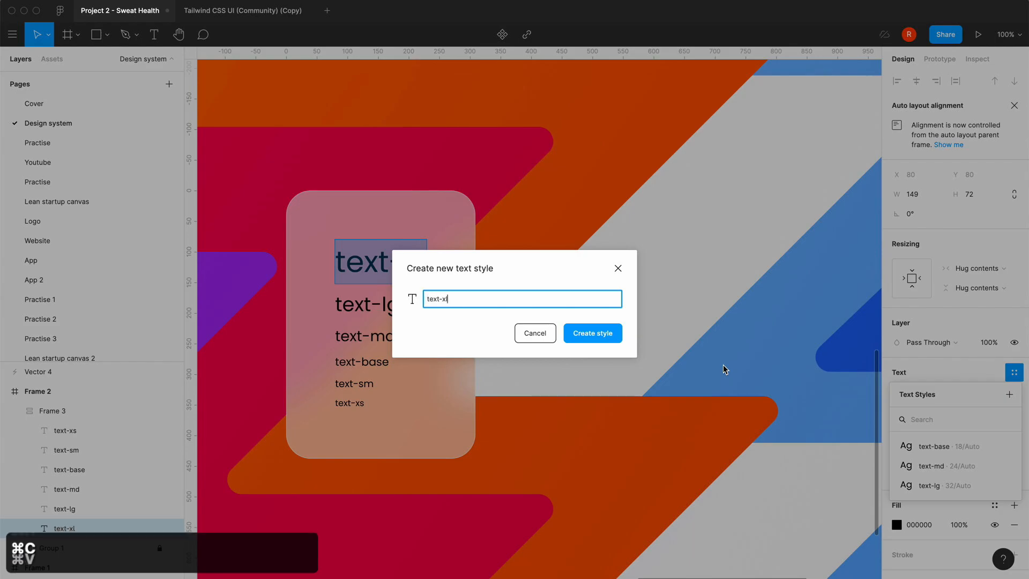
click(593, 332)
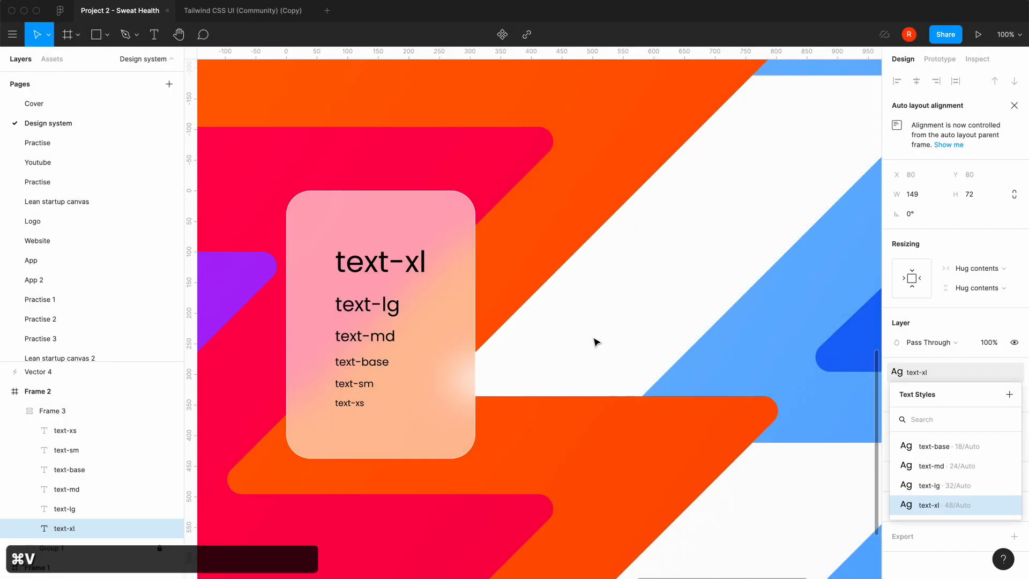
Create a text style named text-sm from the card's text-sm line.
double_click(369, 382)
key(super+a)
key(super+c)
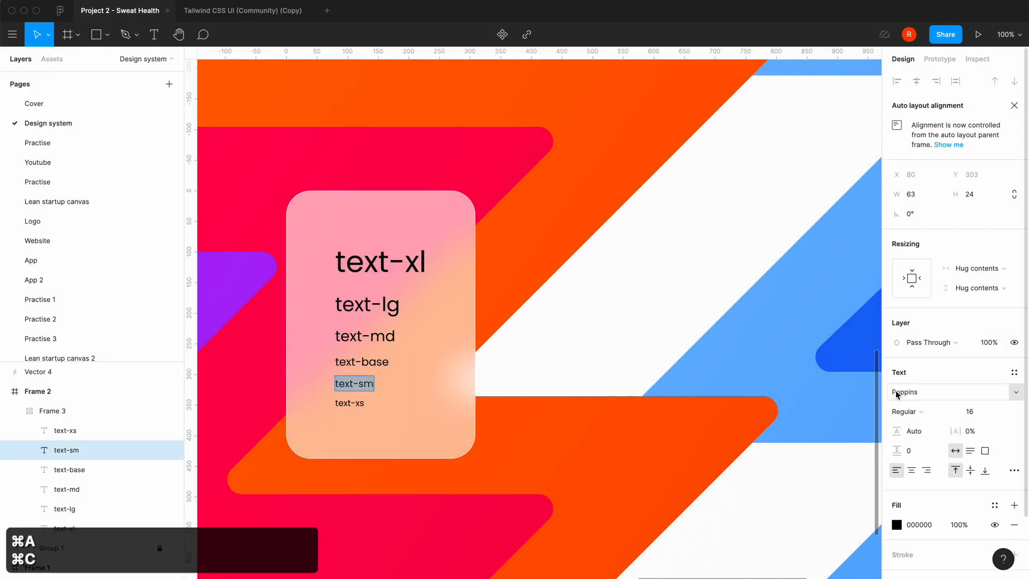
click(1014, 372)
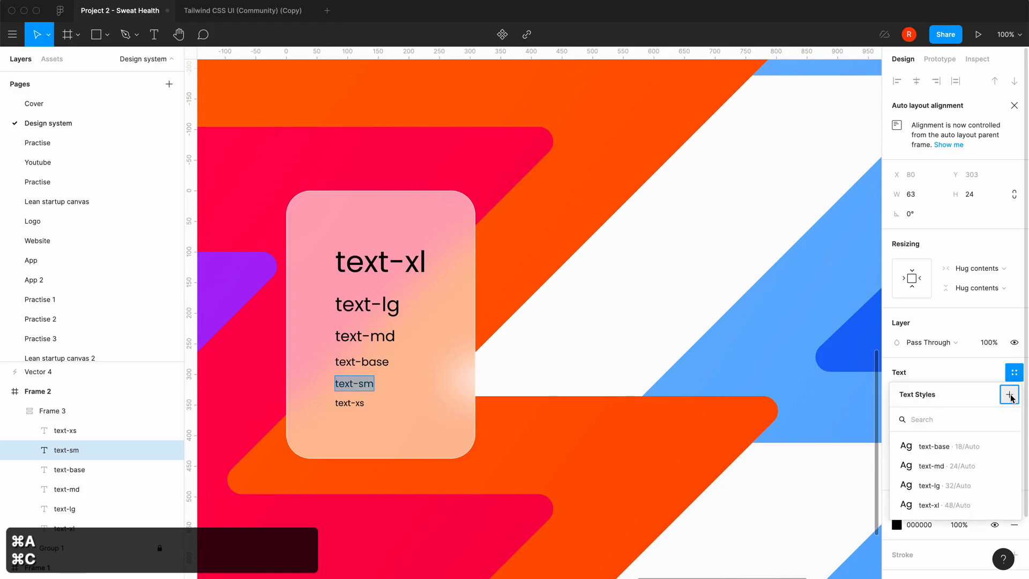
click(1009, 394)
key(super+v)
click(581, 333)
Create a text style named text-xs from the last line of the card and deselect it.
click(355, 402)
key(super+a)
key(super+c)
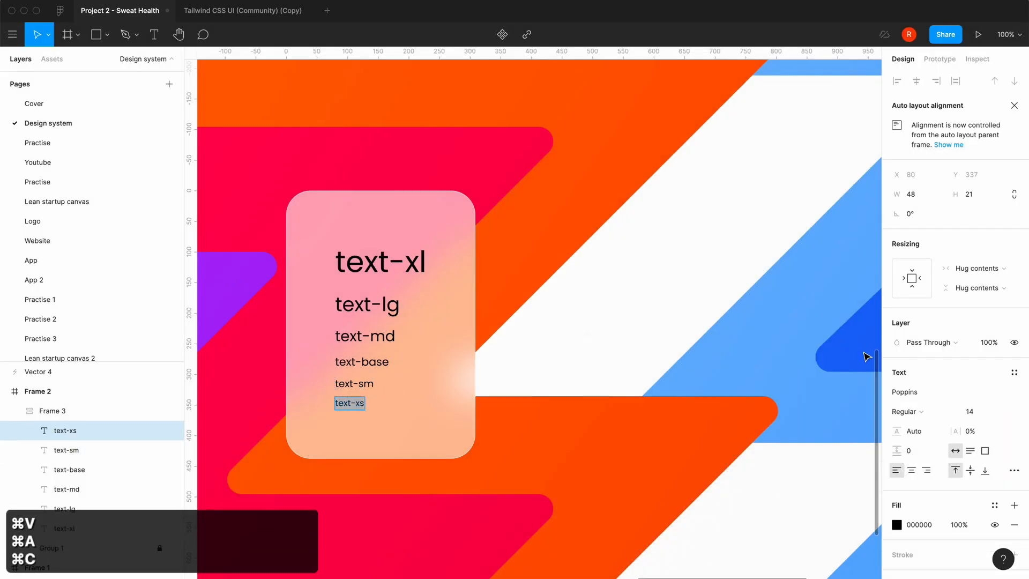
click(1018, 375)
click(1009, 394)
key(super+v)
click(604, 336)
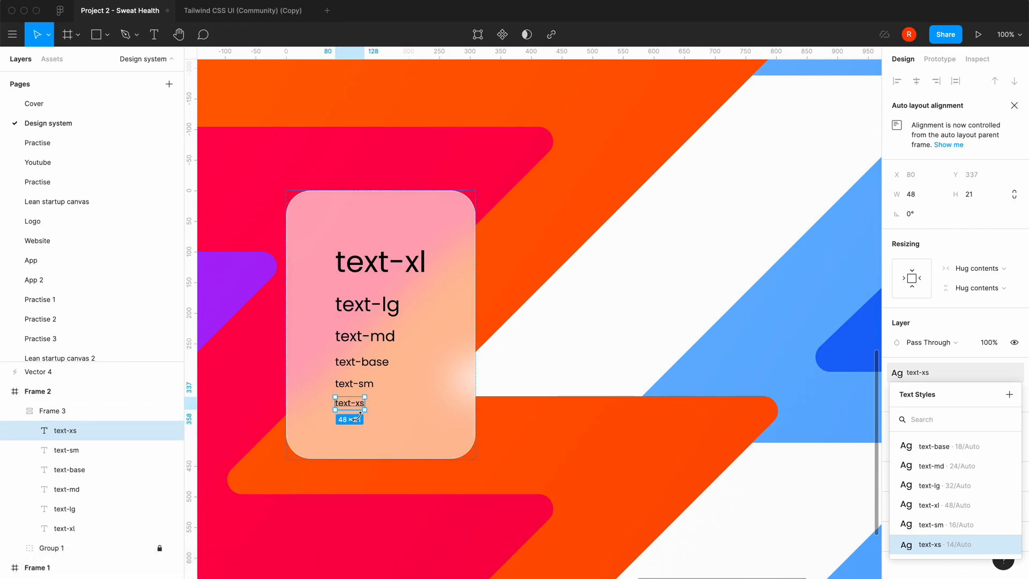
click(602, 423)
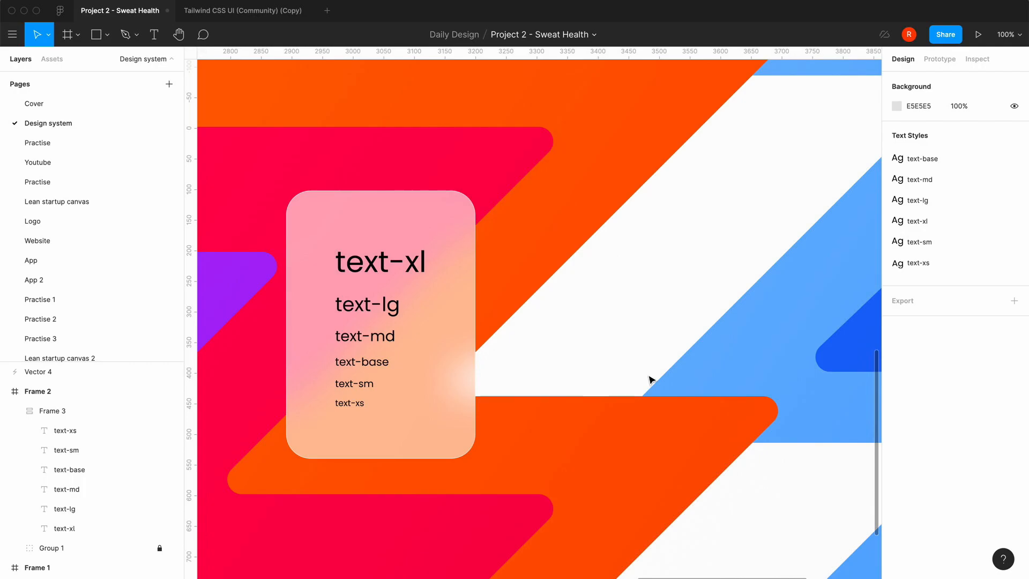
Move the type scale card in Frame 2 left and slightly up so it overlaps the purple stripe of the background.
key(minus)
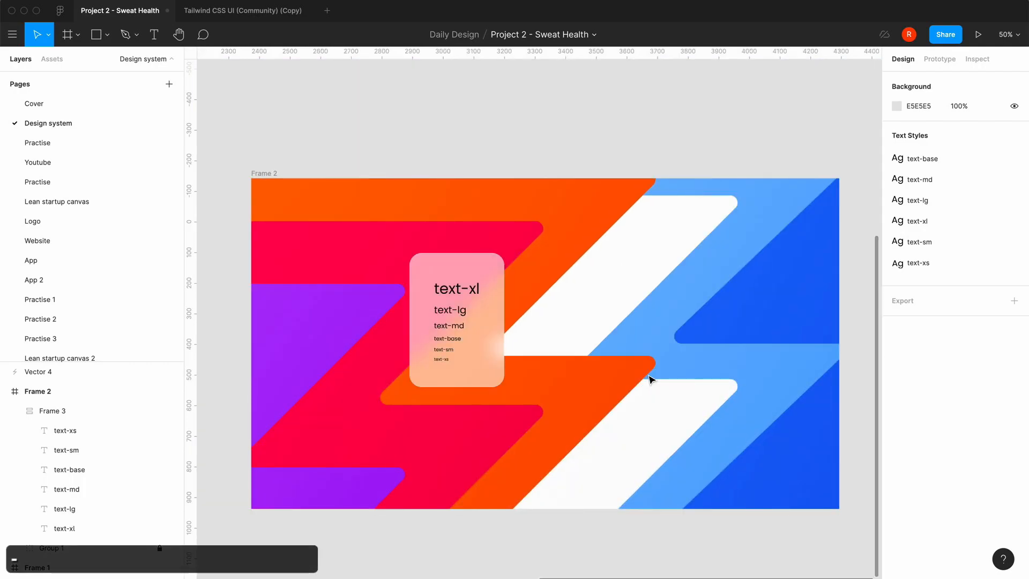
scroll(447, 431, left, 20)
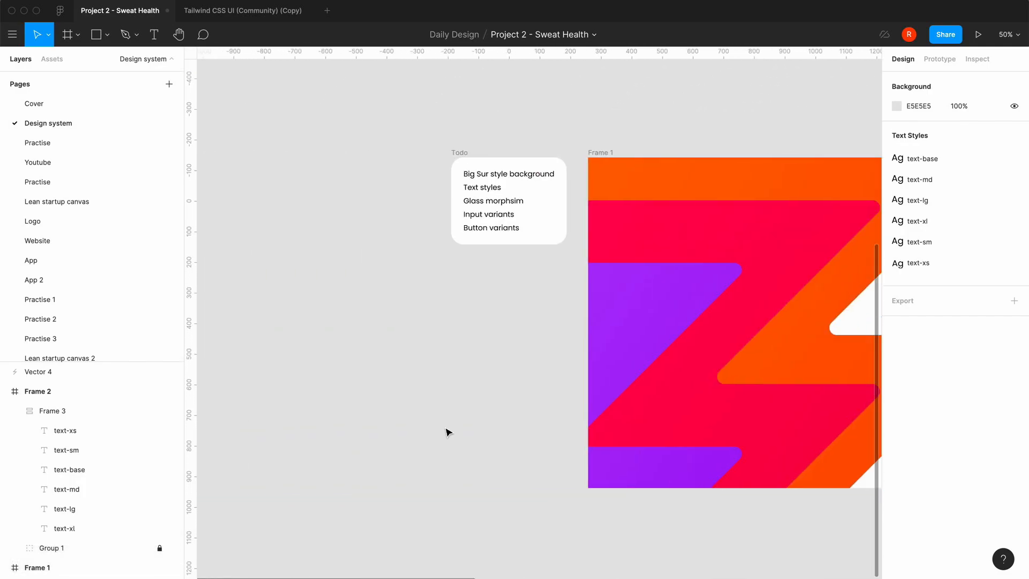
scroll(447, 431, right, 20)
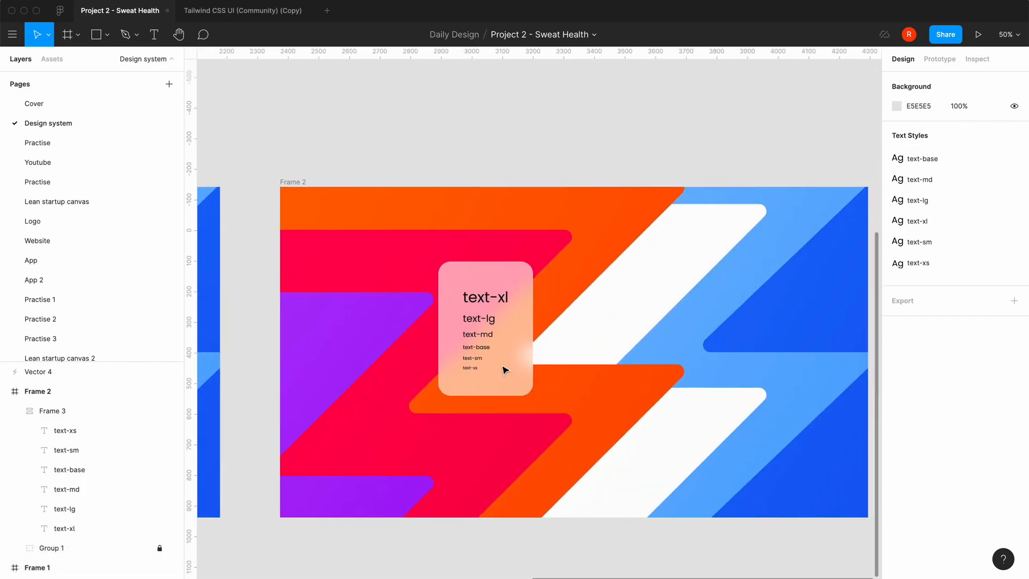
click(514, 356)
drag(517, 355, 469, 349)
click(541, 97)
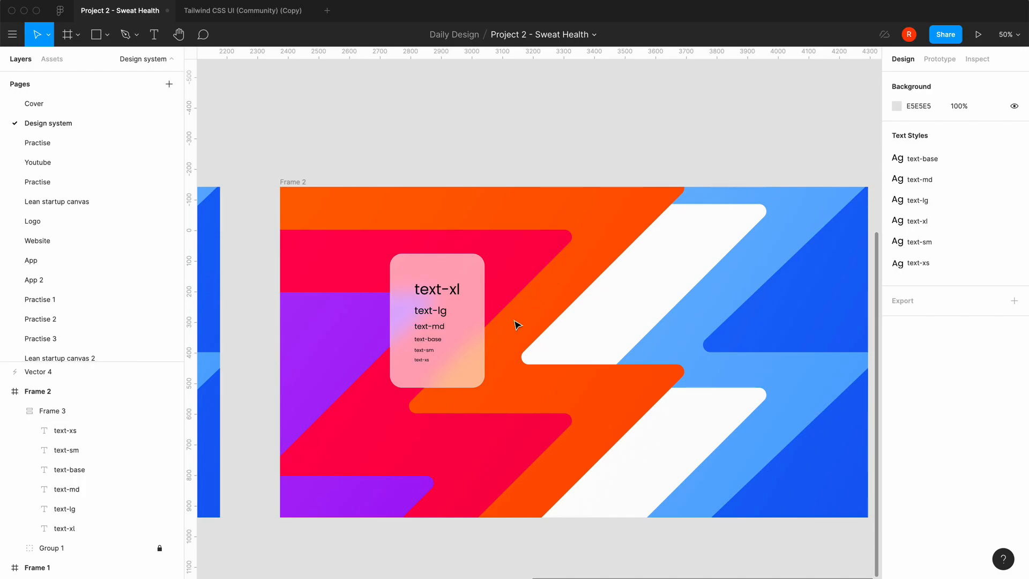
Add a text layer reading "Input text" in Frame 2, to the right of the type scale card.
key(shift+0)
key(minus)
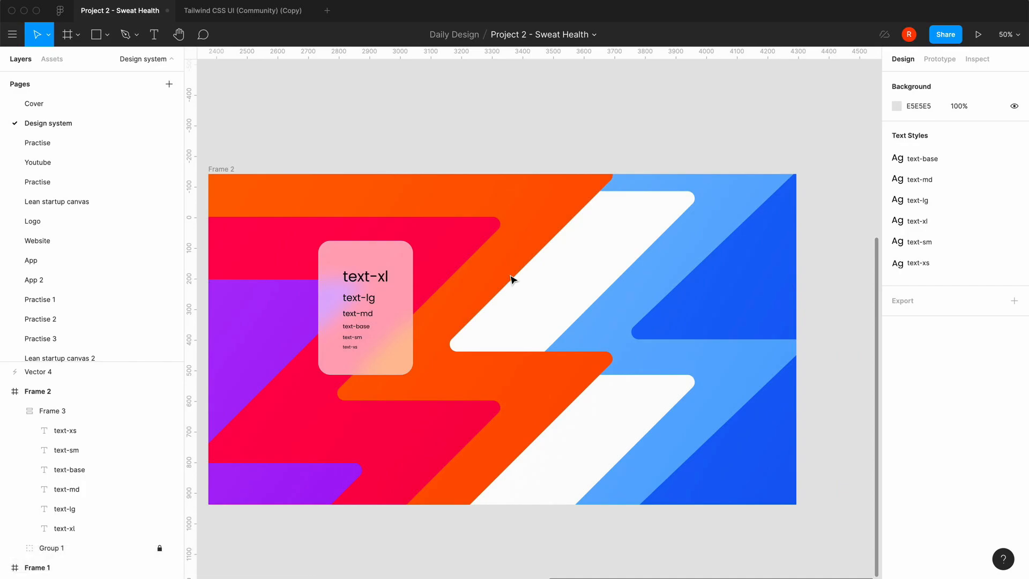
key(t)
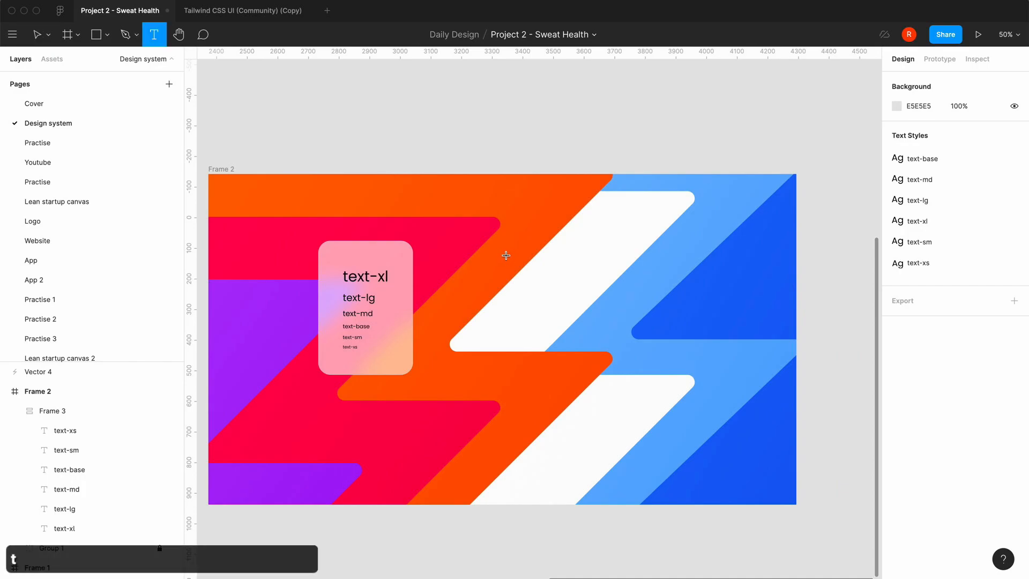
click(505, 259)
text(Input text)
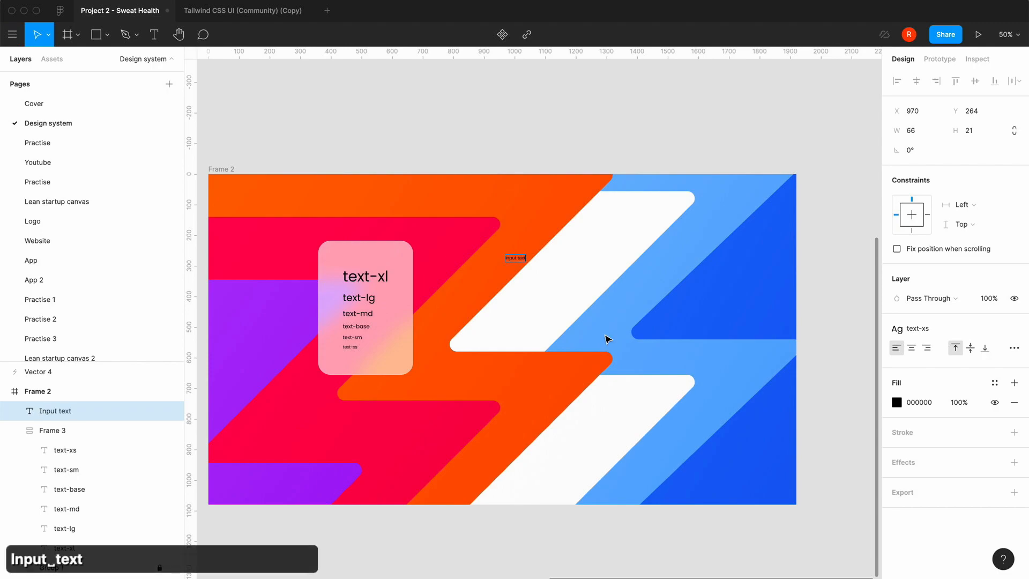
Apply the text-base text style to the whole "Input text" layer.
click(918, 328)
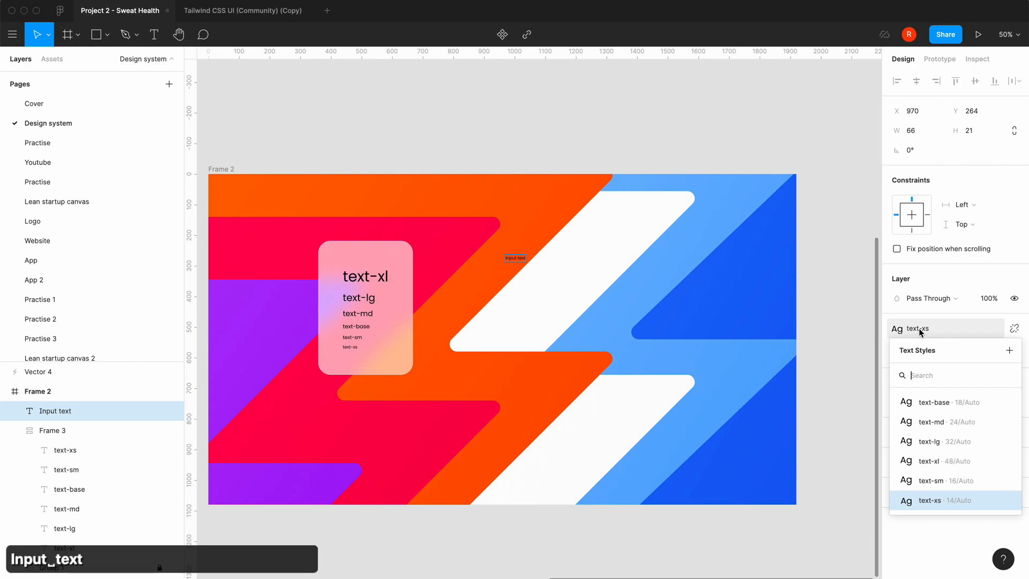
click(926, 401)
key(super+a)
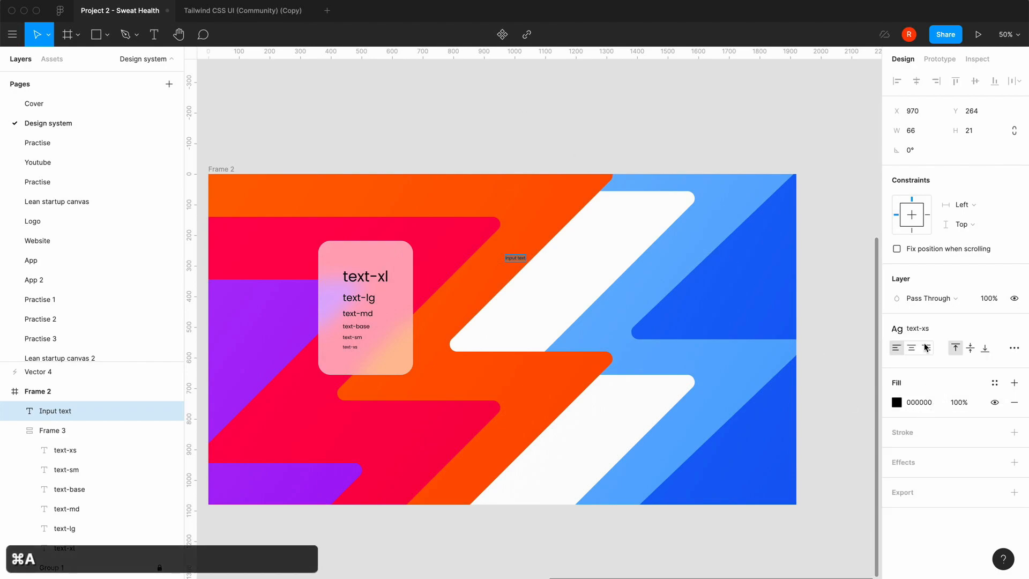
click(923, 328)
click(935, 402)
key(Escape)
Wrap the "Input text" layer in an auto layout frame and fill the frame with the base/white color style.
key(super+equal)
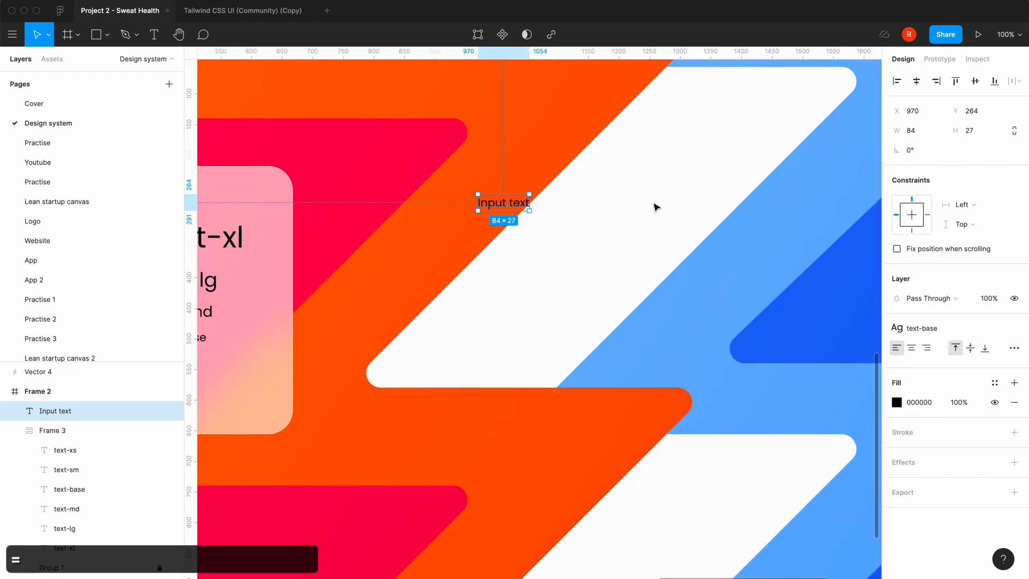
click(633, 268)
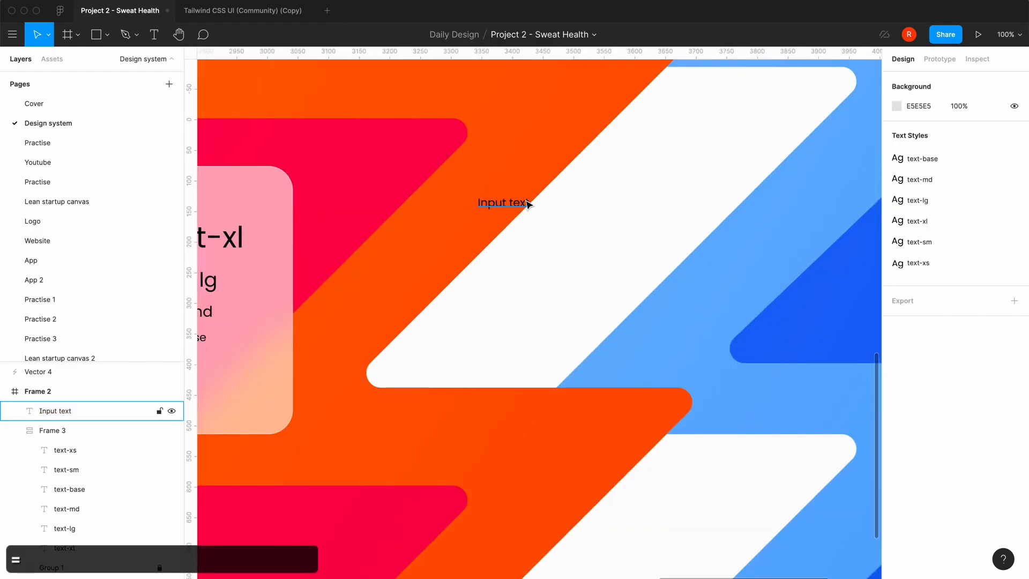
click(527, 204)
key(shift+a)
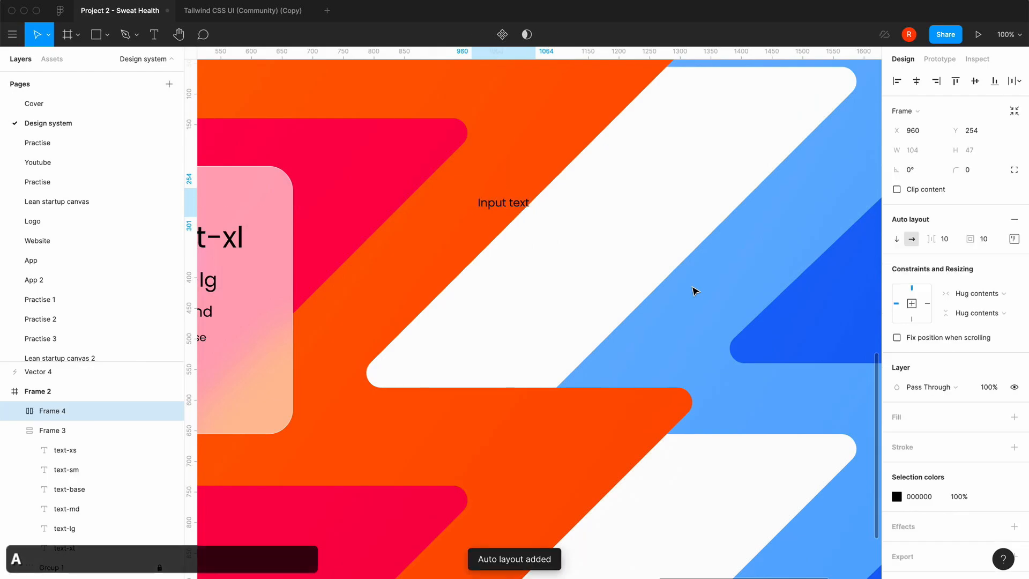
click(995, 417)
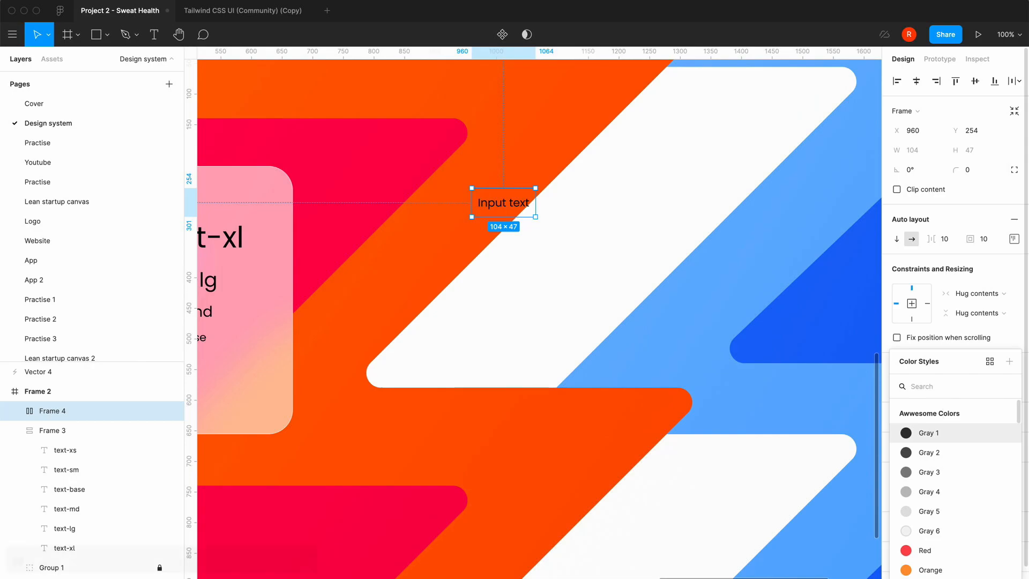
text(wh)
key(Return)
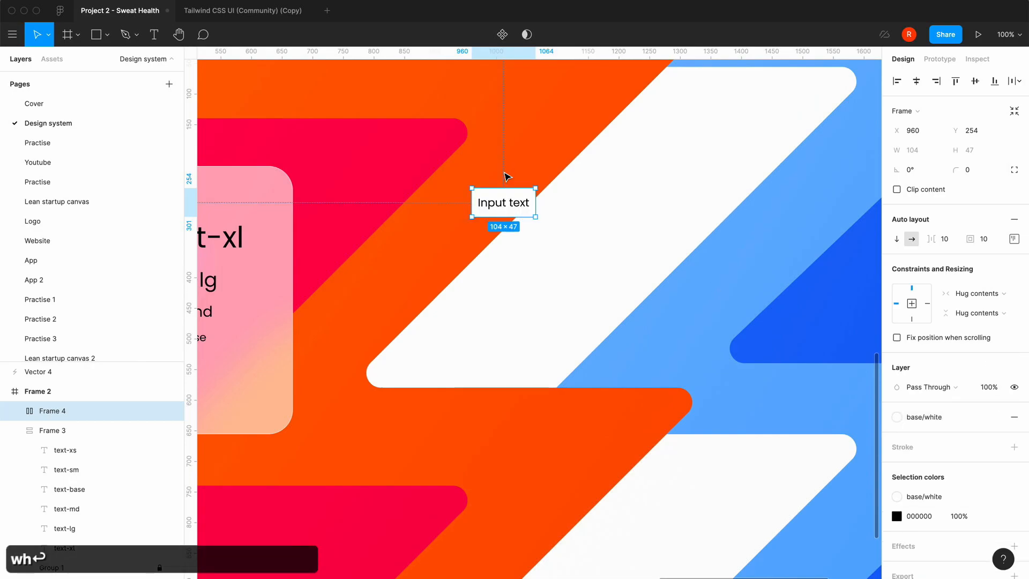
Set the "Input text" frame's auto layout padding to 8 above and below and 24 on both sides.
double_click(514, 202)
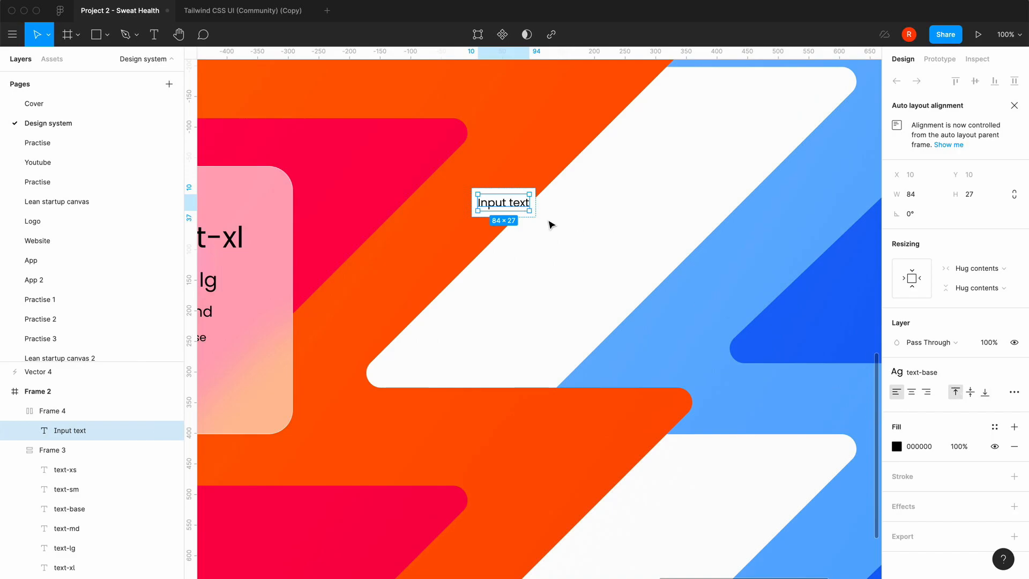
key(Escape)
click(518, 212)
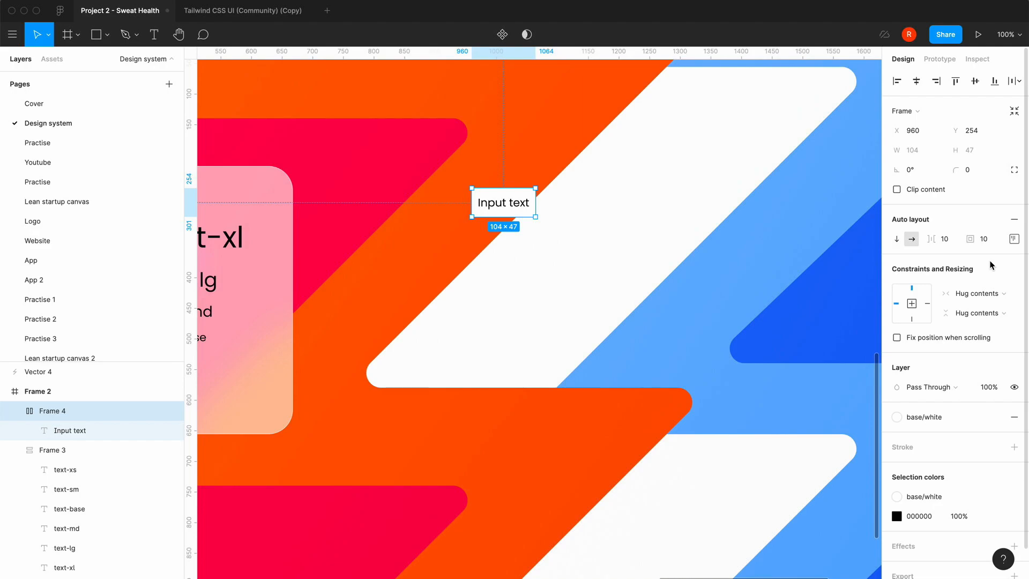
click(1013, 238)
click(972, 262)
text(8)
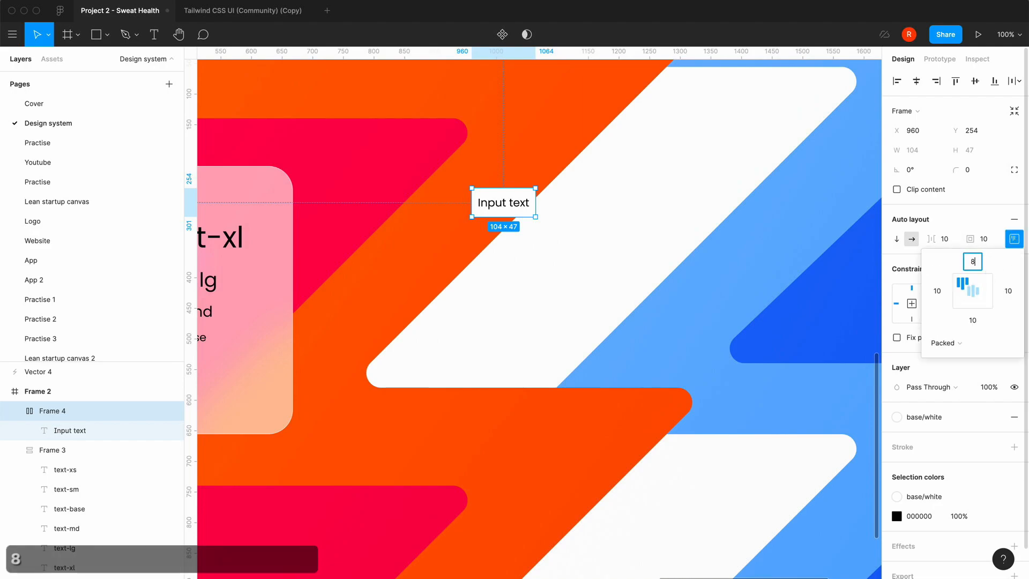
key(Tab)
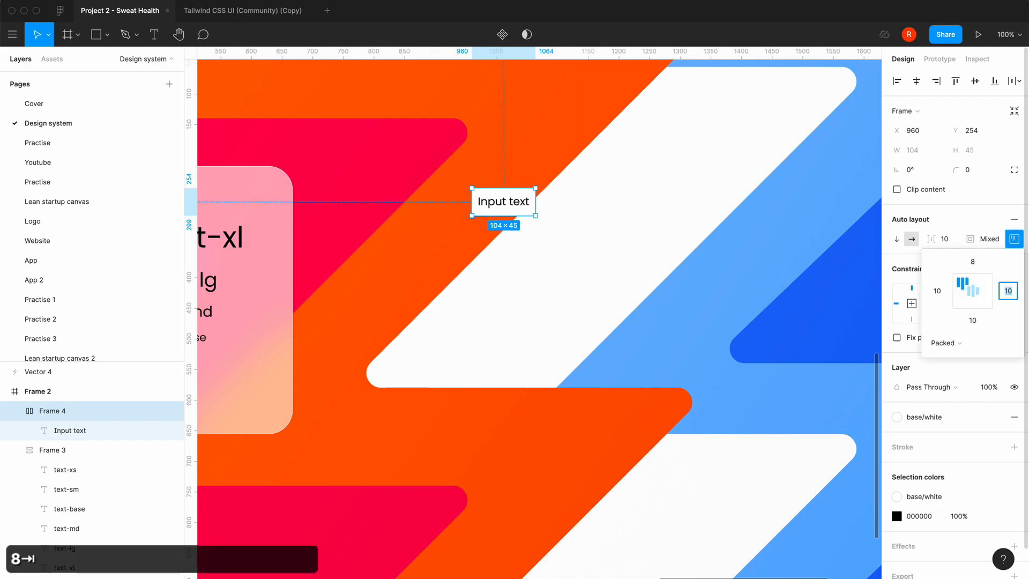
text(24)
key(Tab)
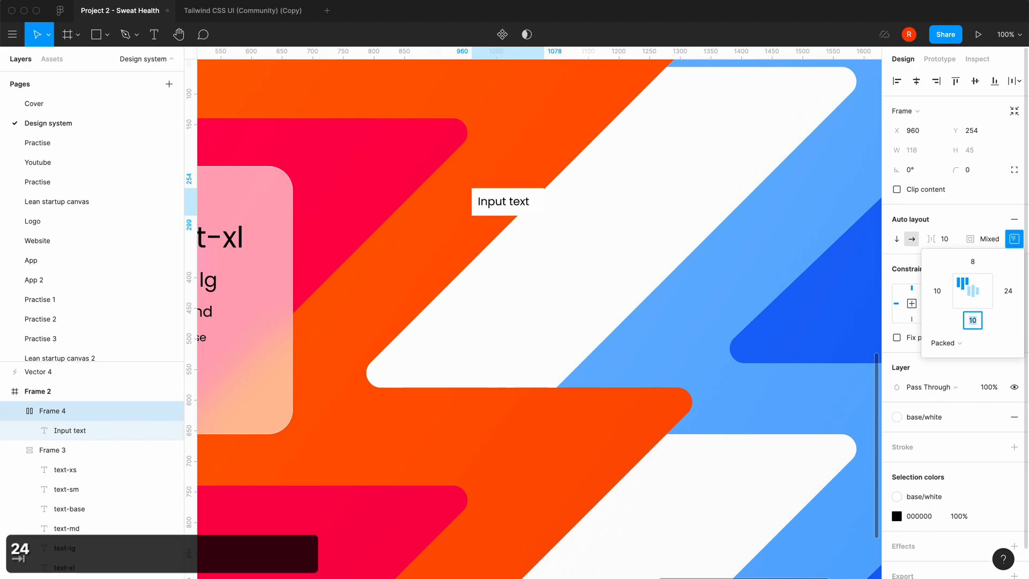
text(8)
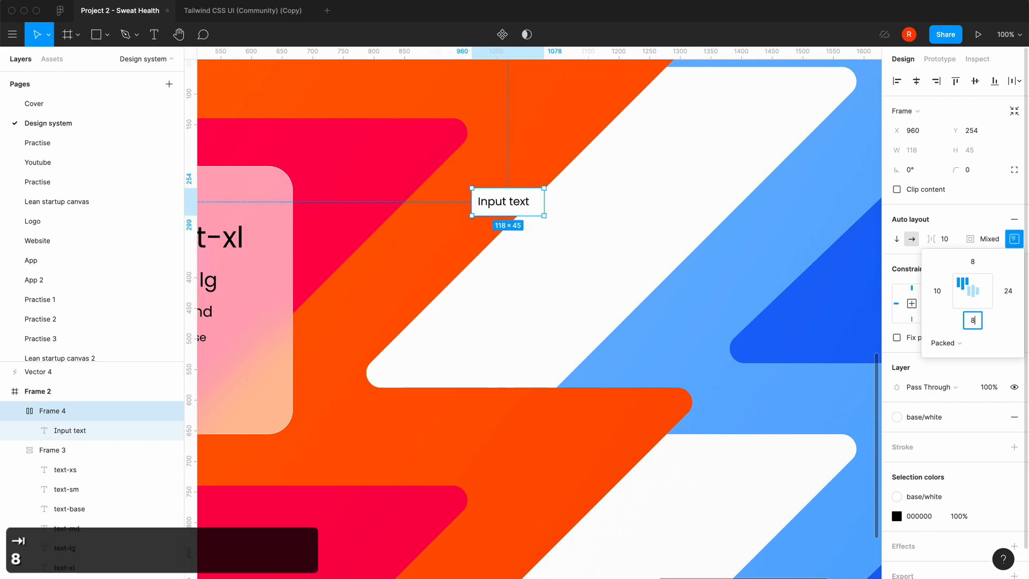
key(Tab)
text(24)
key(Return)
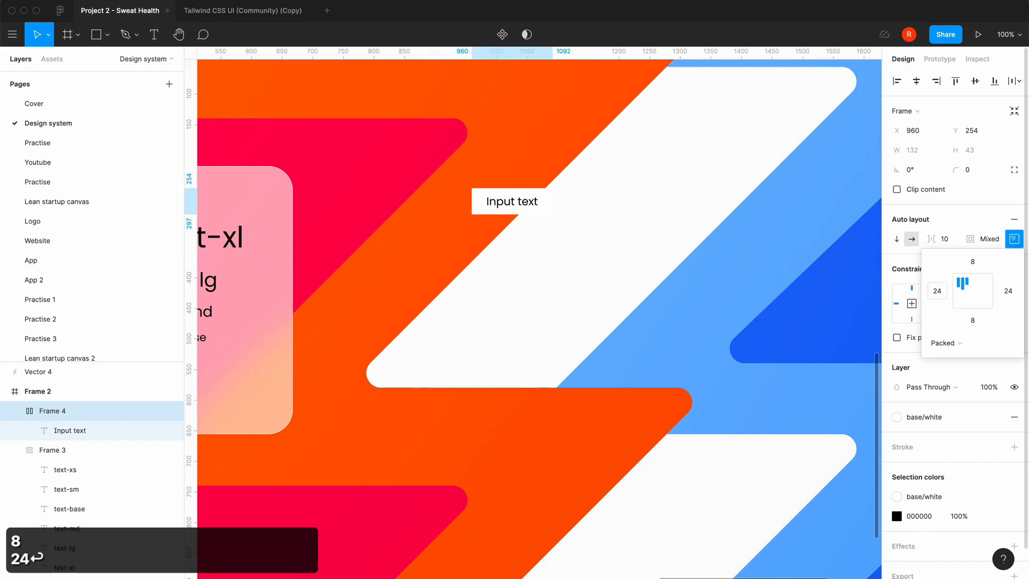
Set the left and right padding of the "Input text" frame to 16.
click(940, 292)
text(16)
key(Tab)
key(Tab)
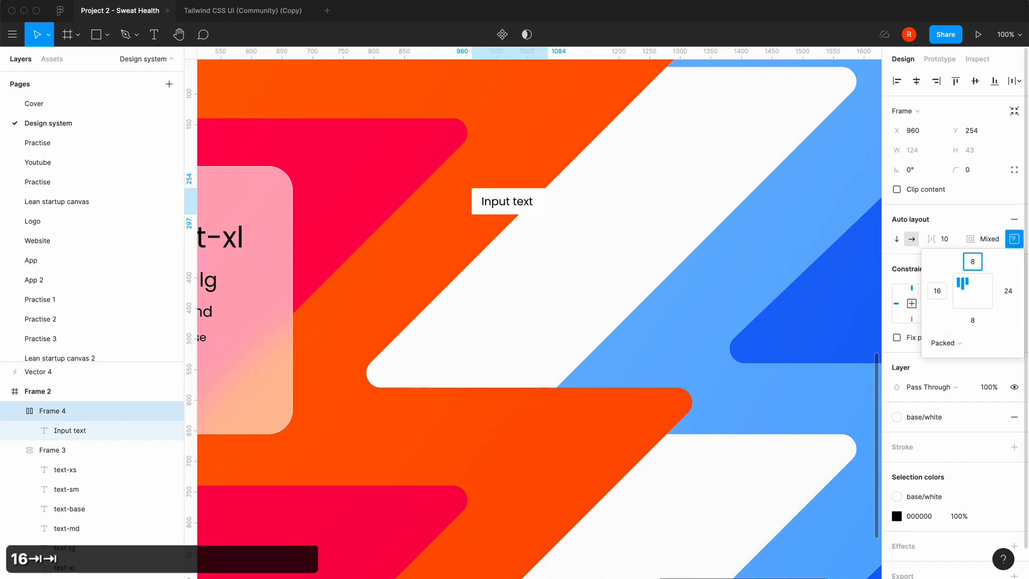
key(Tab)
text(16)
key(Return)
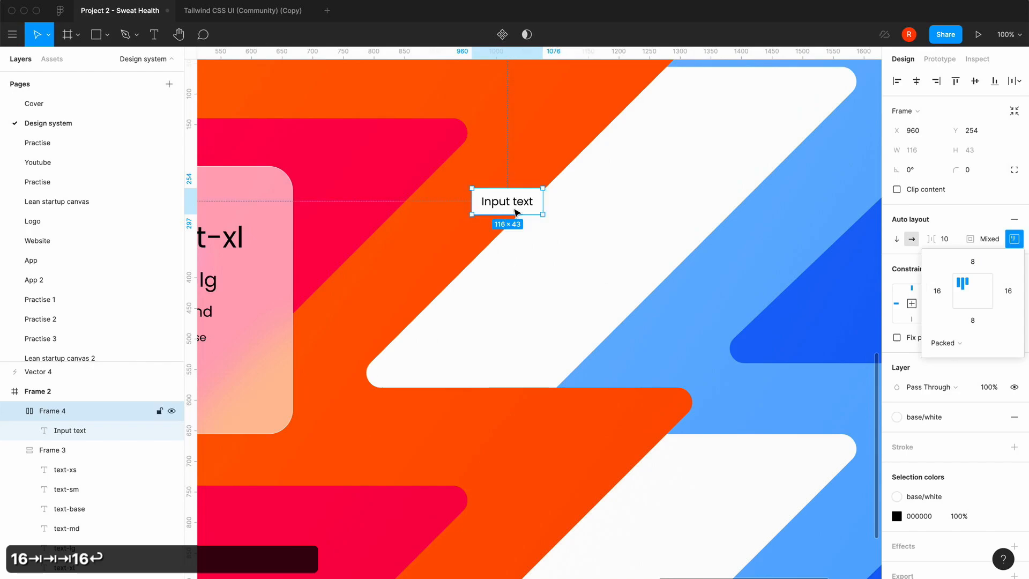
Move the "Input text" frame slightly left and up, to about X 902, Y 227, and wrap it in a group.
drag(518, 209, 476, 193)
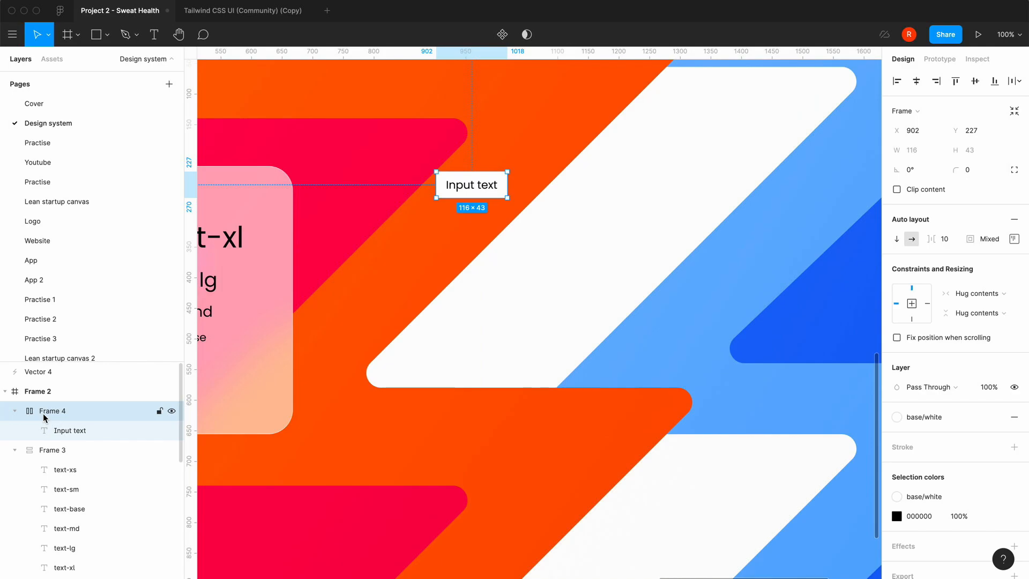
key(super+g)
click(15, 412)
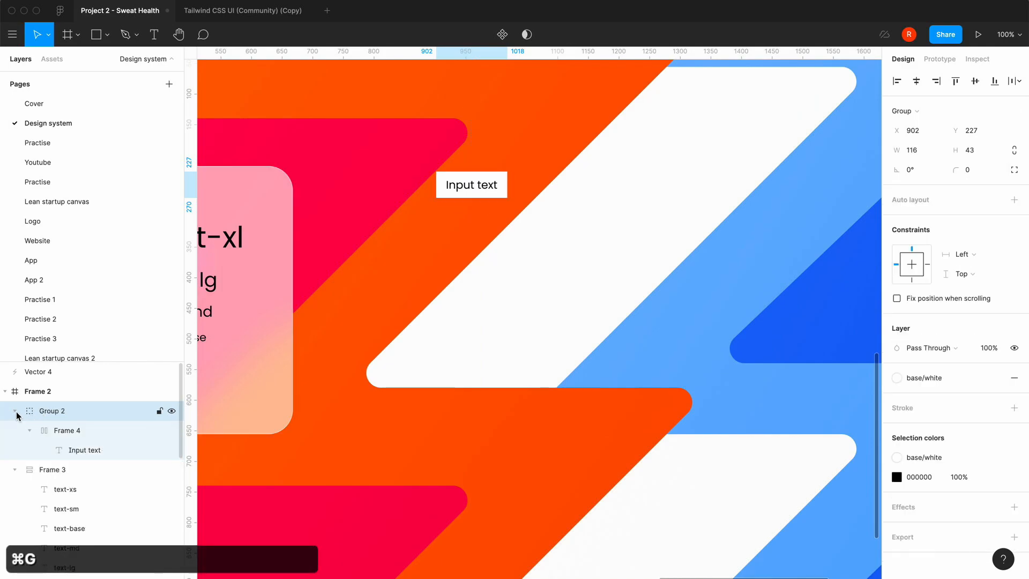
click(66, 438)
click(47, 415)
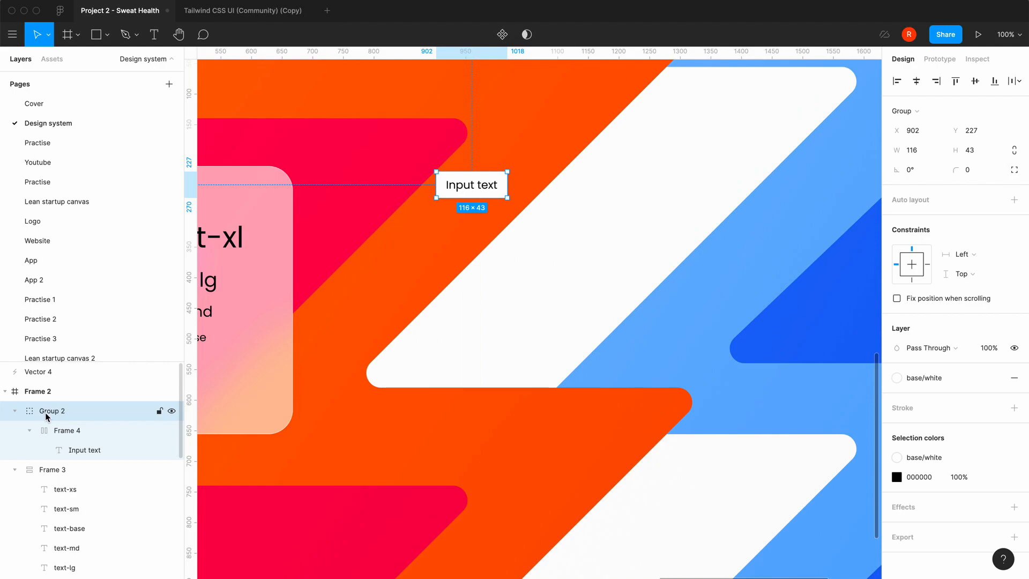
click(30, 430)
click(52, 432)
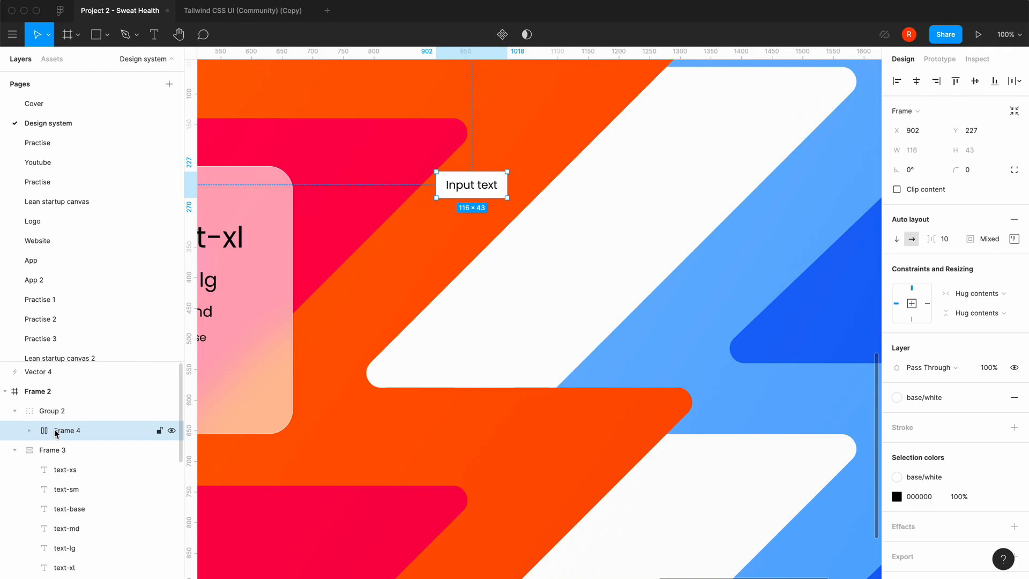
Add a text layer reading "Label" just above the input box and apply the text-xs style to it.
click(154, 34)
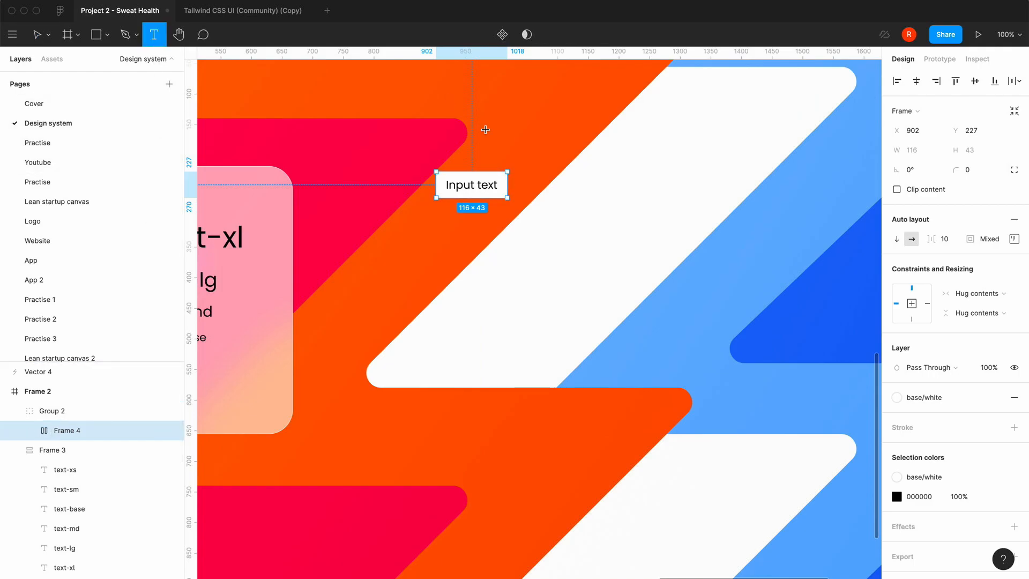
click(448, 163)
text(Label)
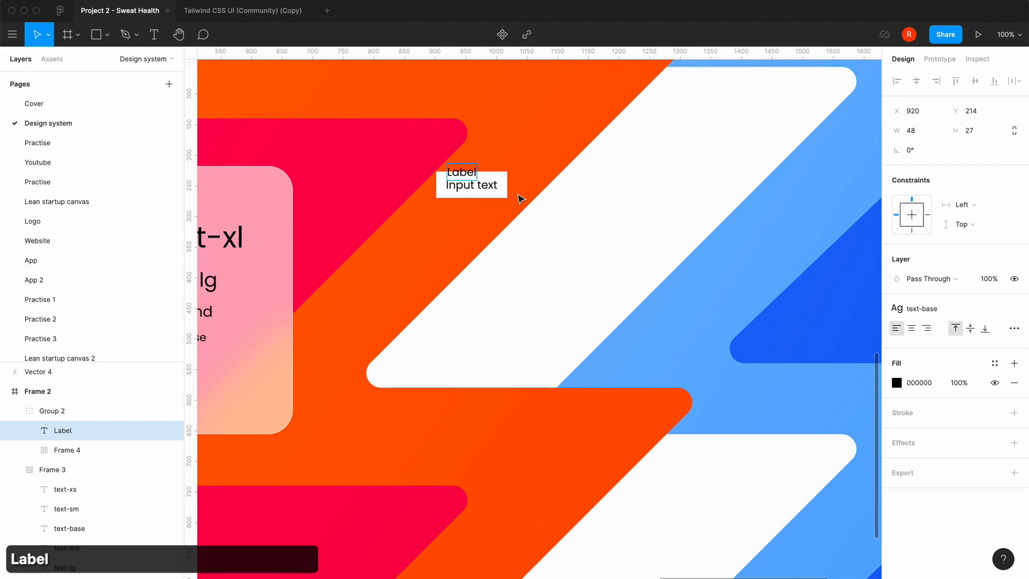
key(Escape)
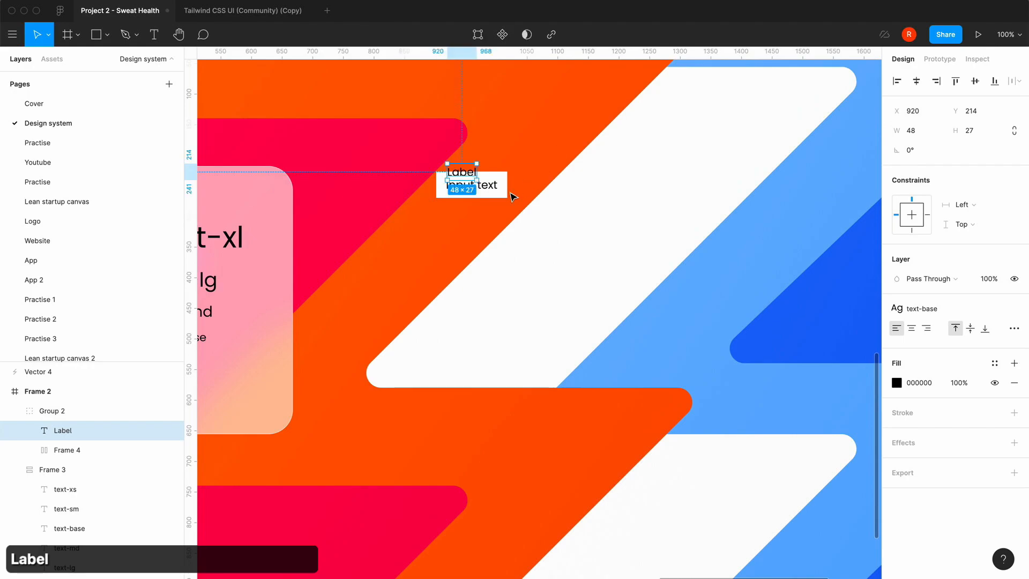
drag(471, 177, 471, 168)
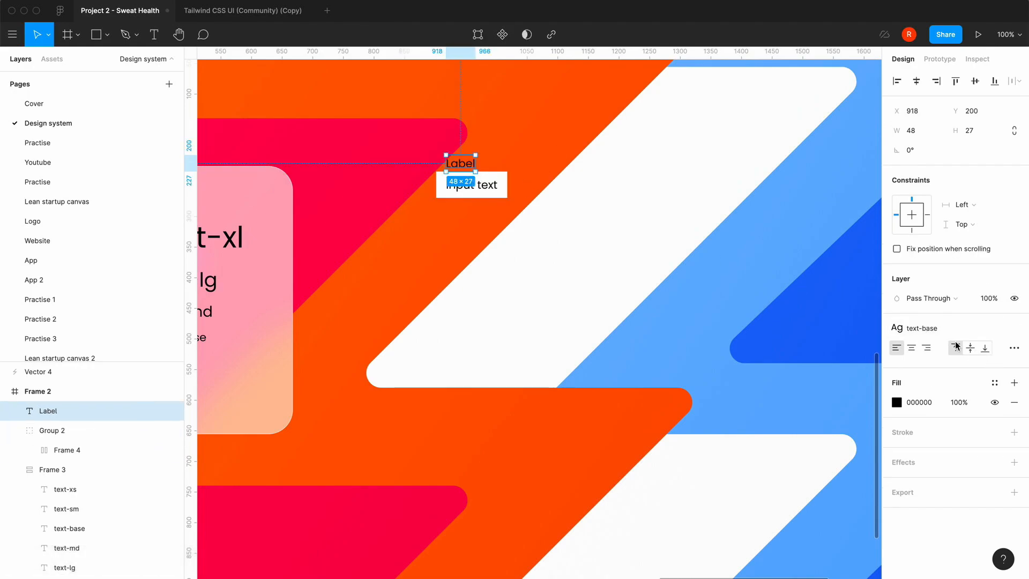
click(941, 329)
click(929, 500)
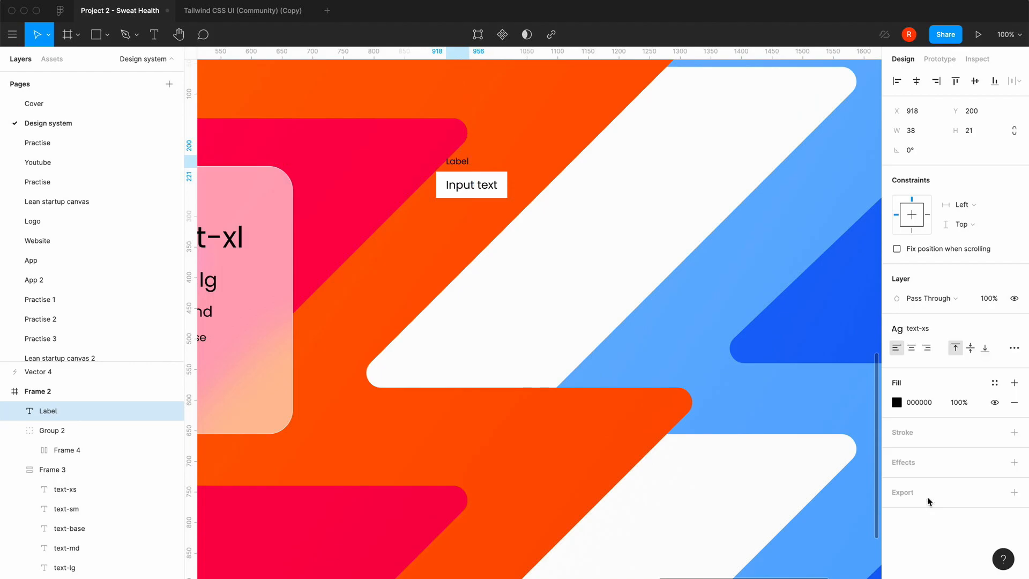
Detach the "Label" text from its text style and set its letter case to uppercase.
click(1014, 332)
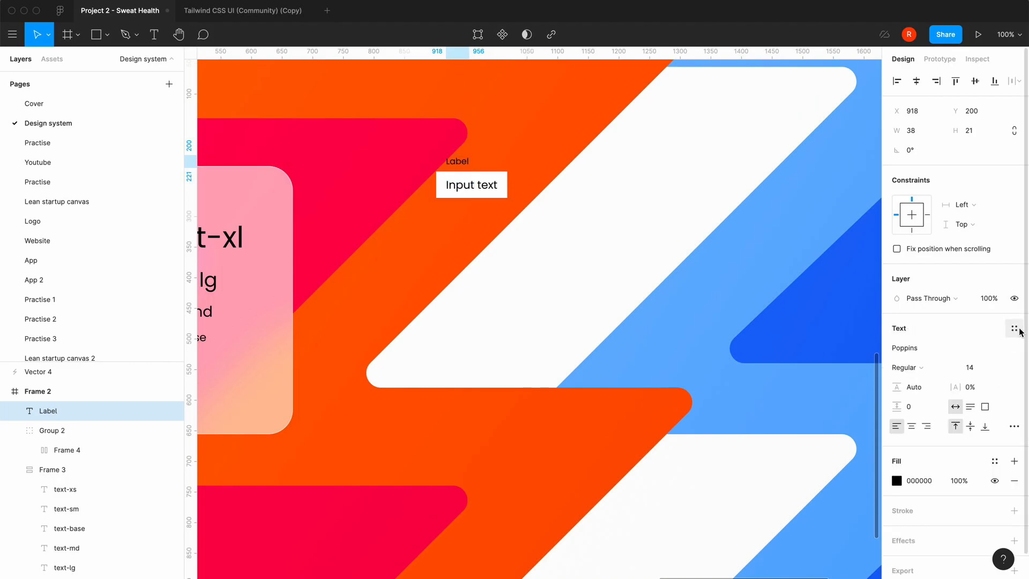
click(1012, 426)
click(823, 464)
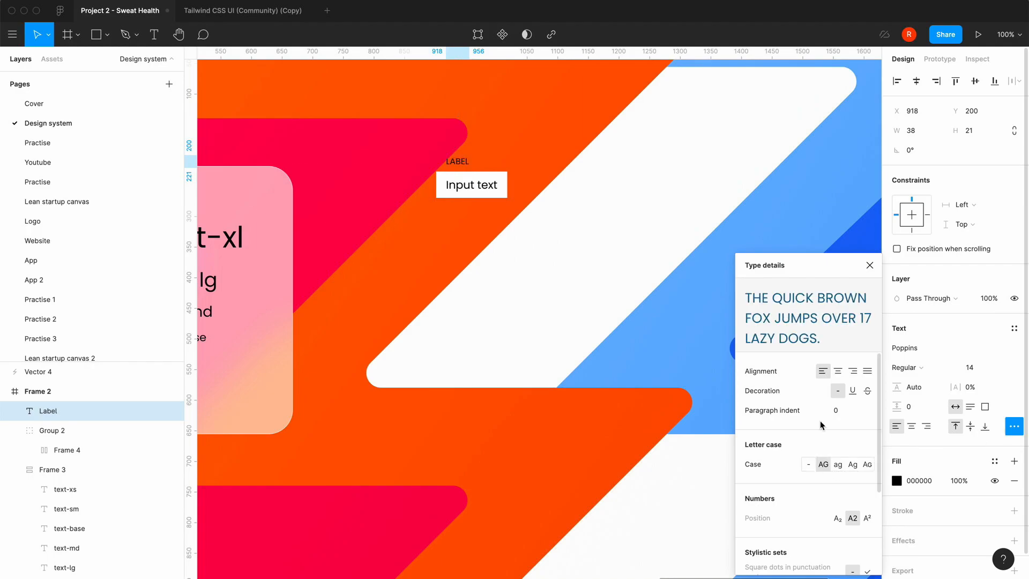
click(869, 265)
click(563, 203)
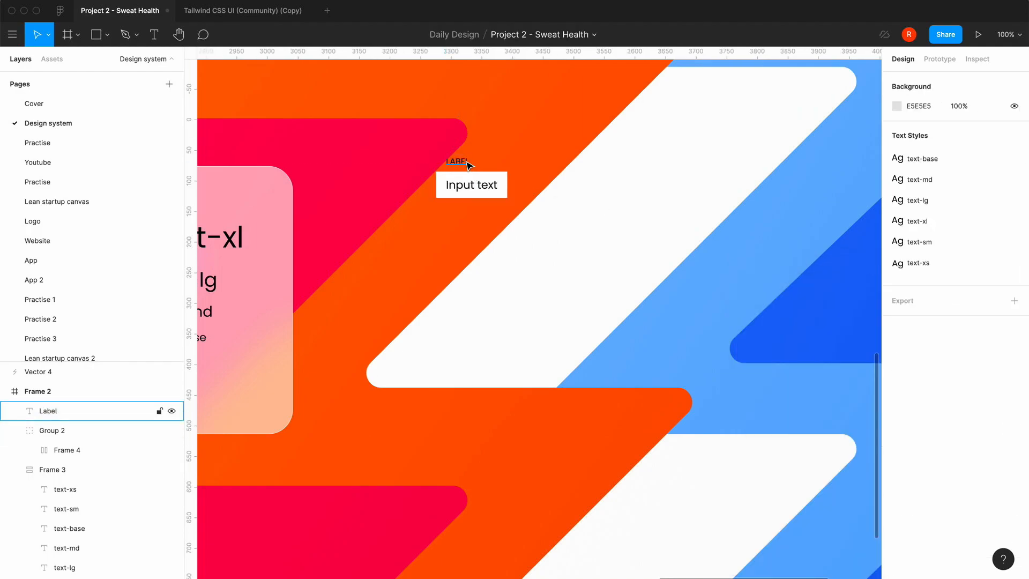
Add a text layer reading "Validation text" below the input box, with its letter case set to as typed.
key(t)
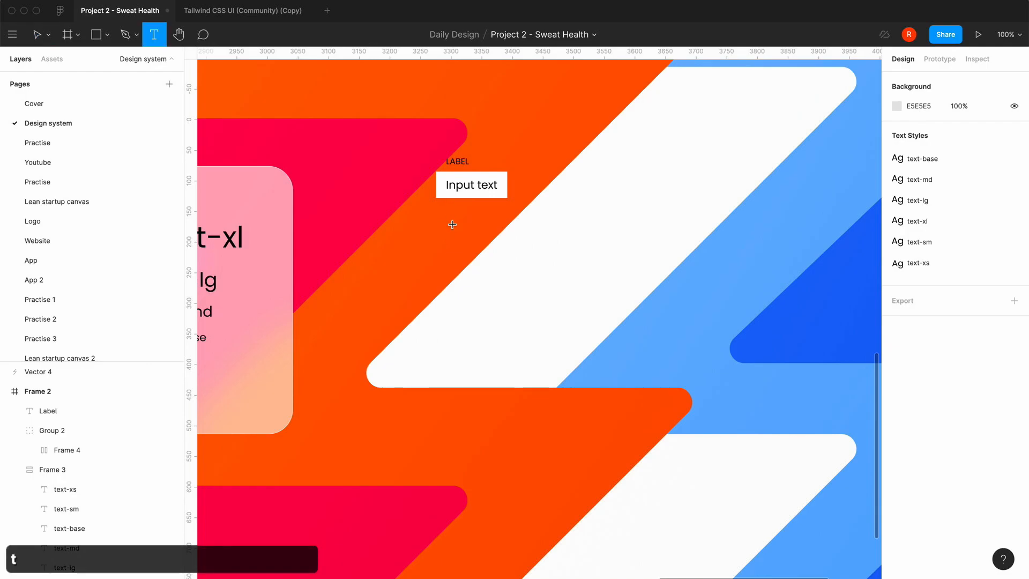
click(452, 220)
text(Vali)
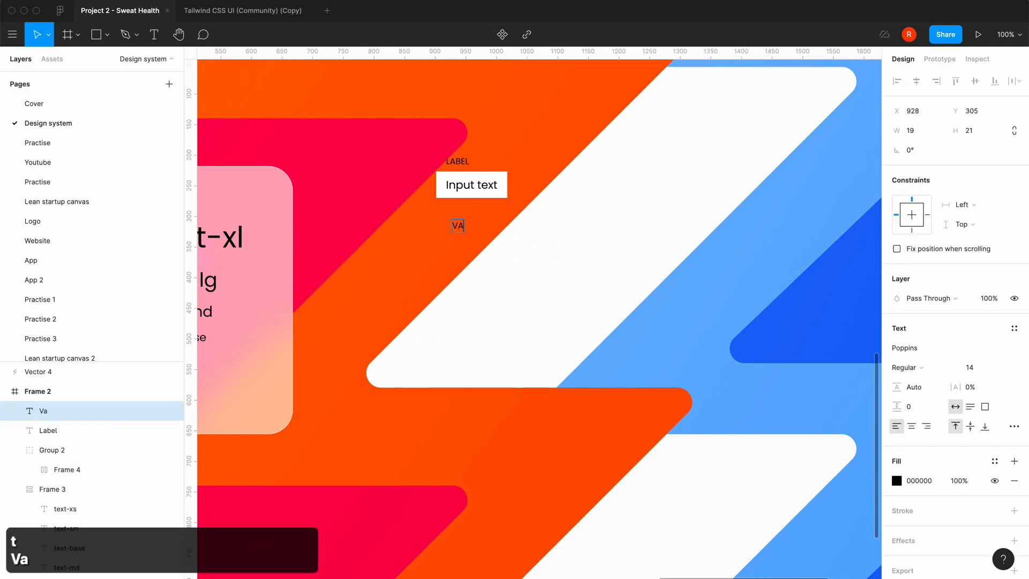
key(BackSpace)
key(BackSpace)
key(BackSpace)
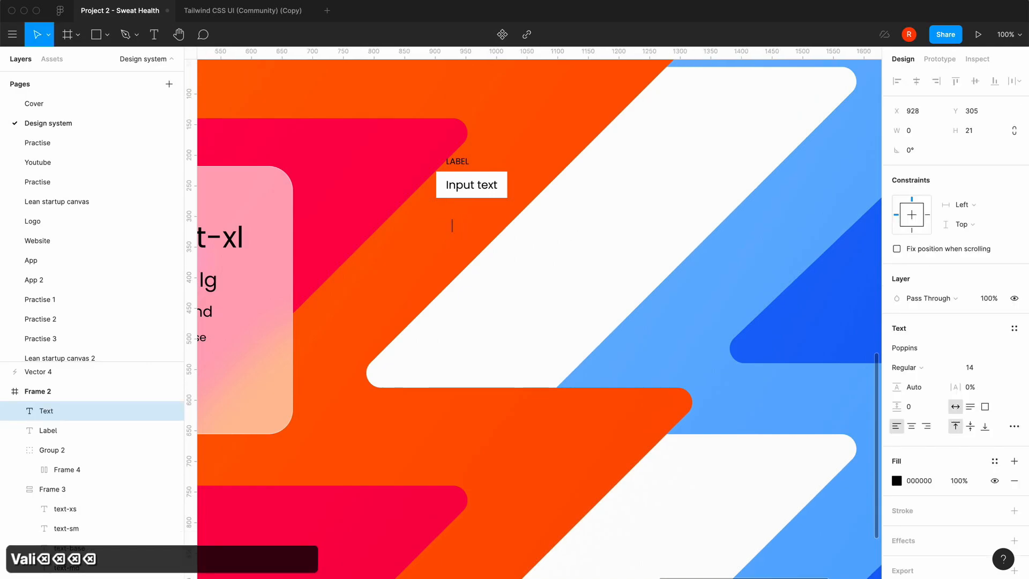
click(1014, 426)
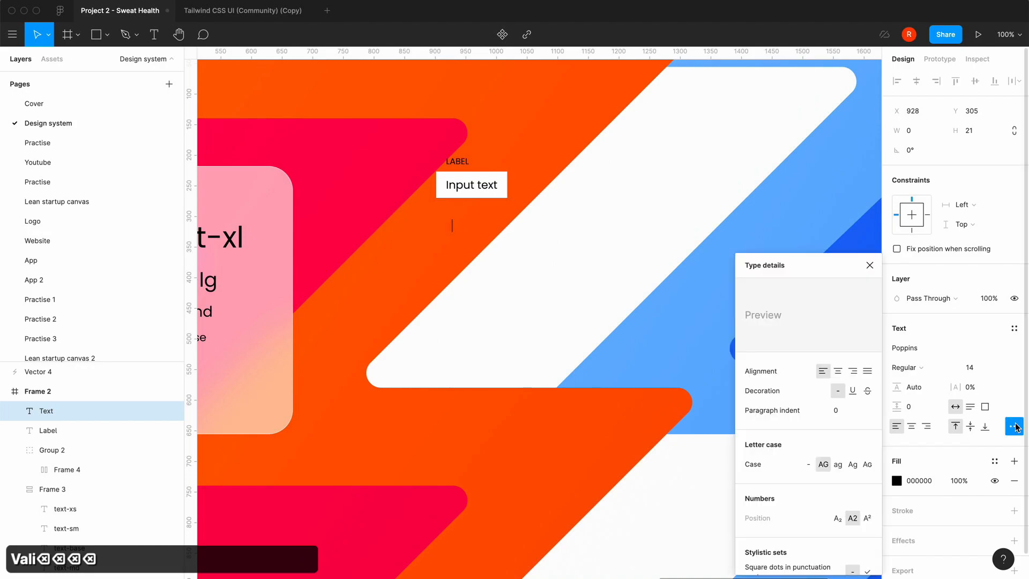
click(810, 466)
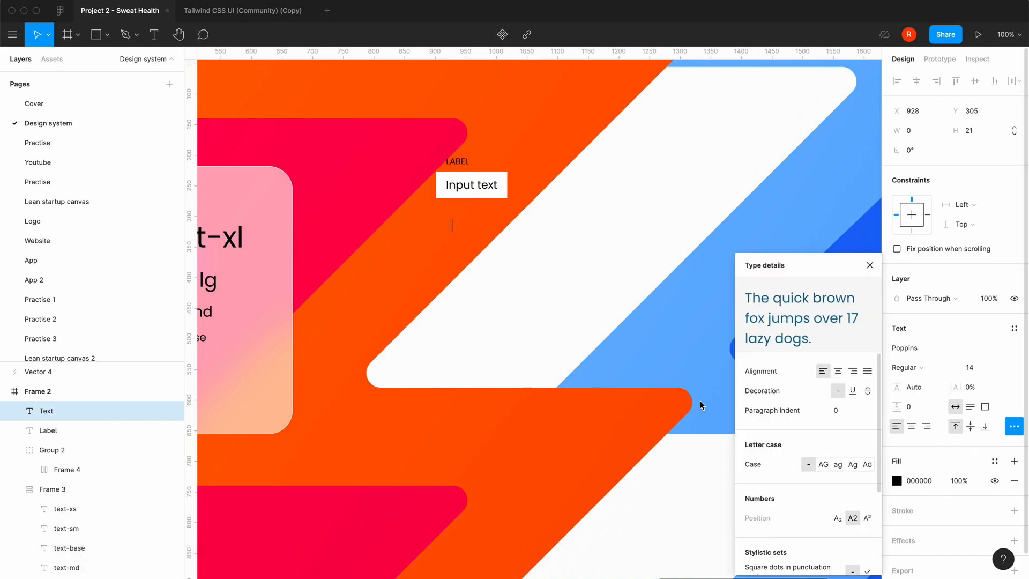
text(V)
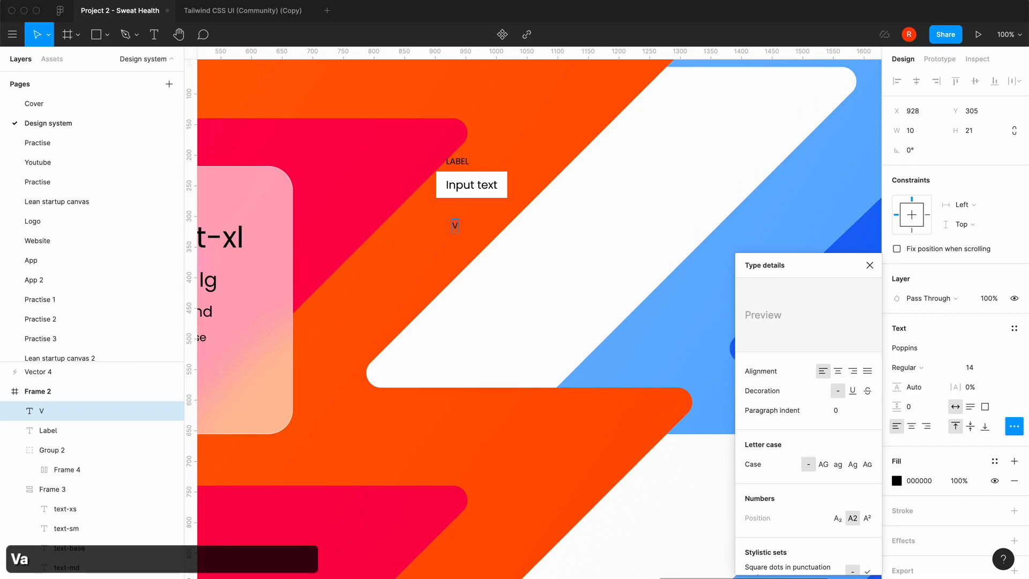
text(alidation tex)
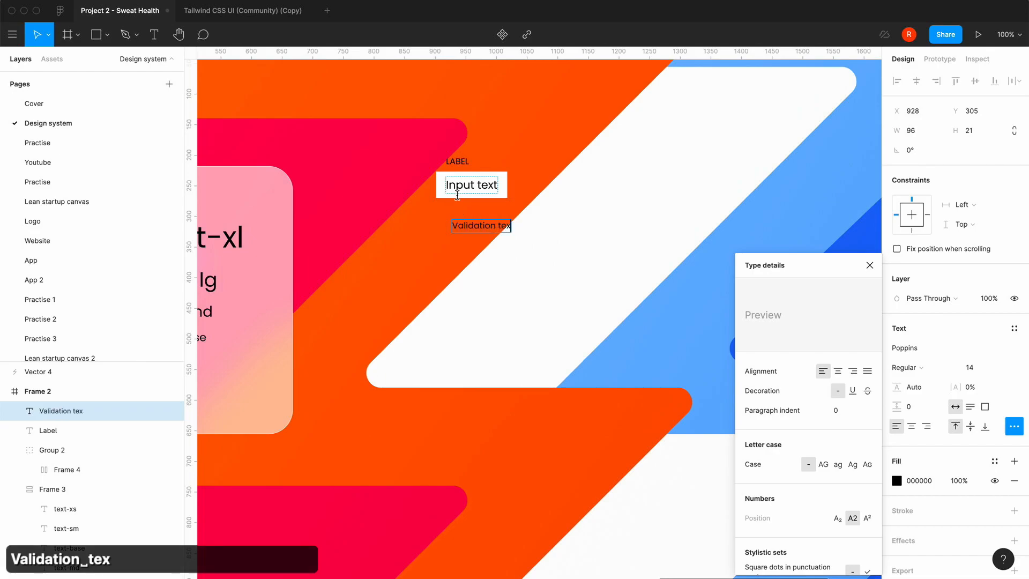
text(t)
key(Escape)
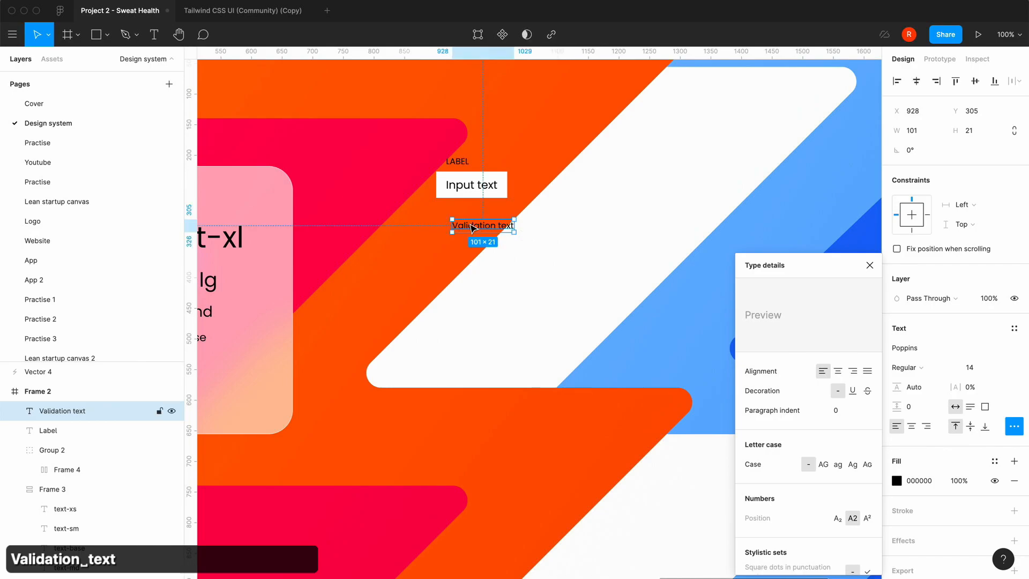
key(Escape)
Wrap the label, input group and validation text in an auto layout frame, and move Frame 4 out of its group directly into that frame.
drag(429, 154, 502, 263)
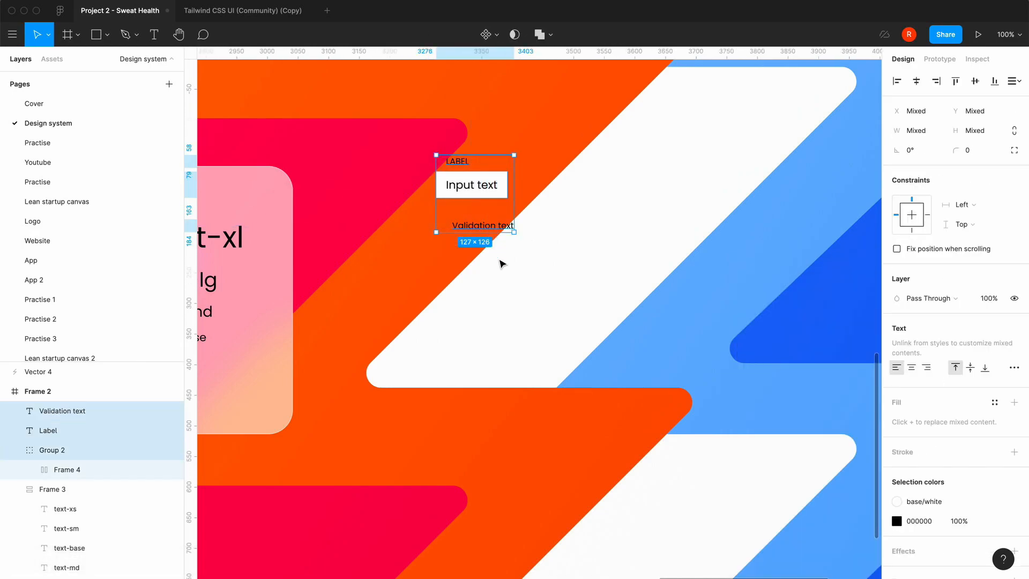
key(shift+a)
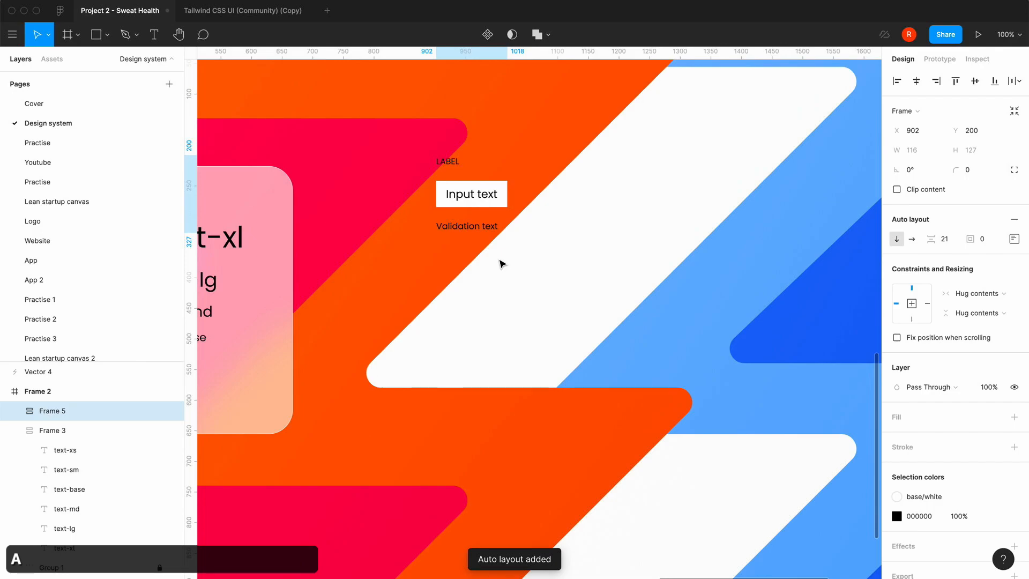
click(13, 411)
click(38, 452)
click(30, 452)
click(30, 451)
click(65, 467)
drag(64, 467, 66, 447)
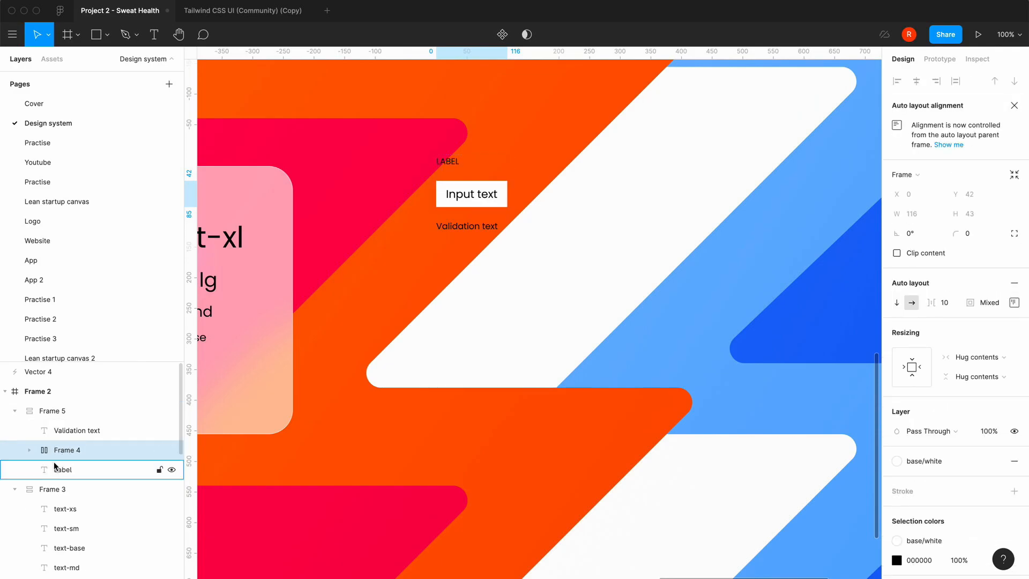
Set the item spacing of the frame holding the label, input and validation text to 4, and wrap that frame in a group.
click(477, 160)
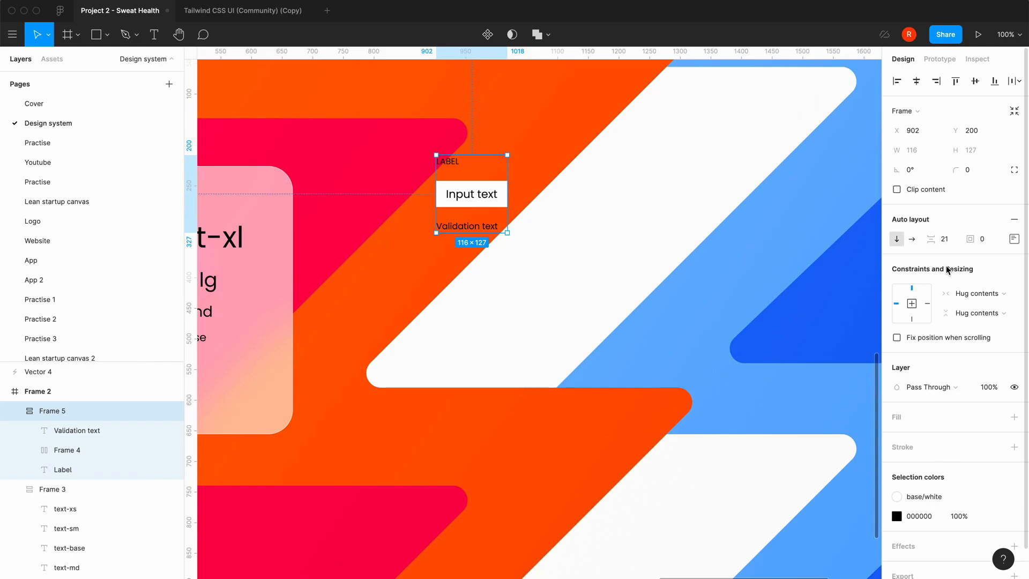
click(946, 240)
text(8)
key(Return)
click(943, 244)
text(4)
key(Return)
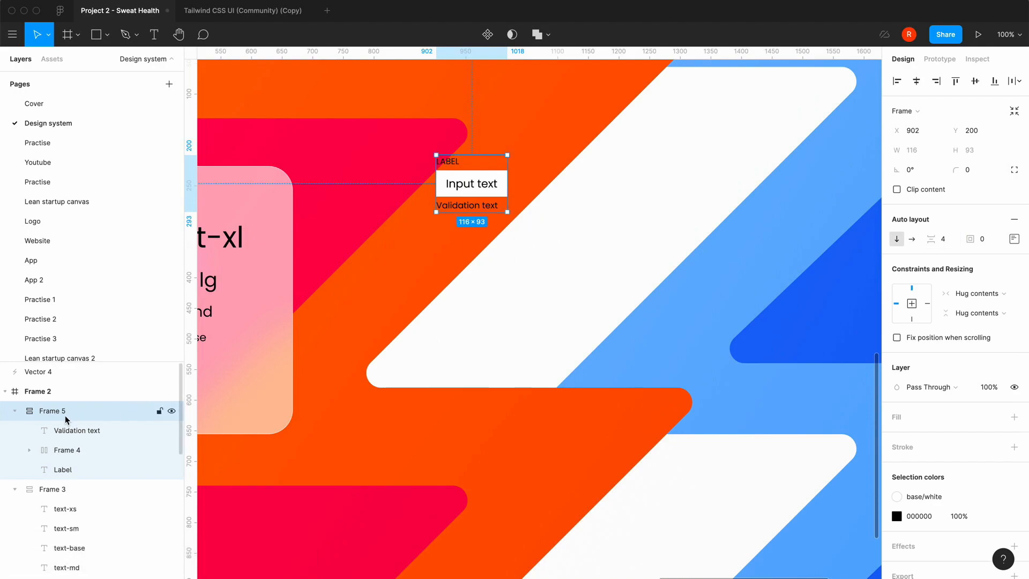
key(super+g)
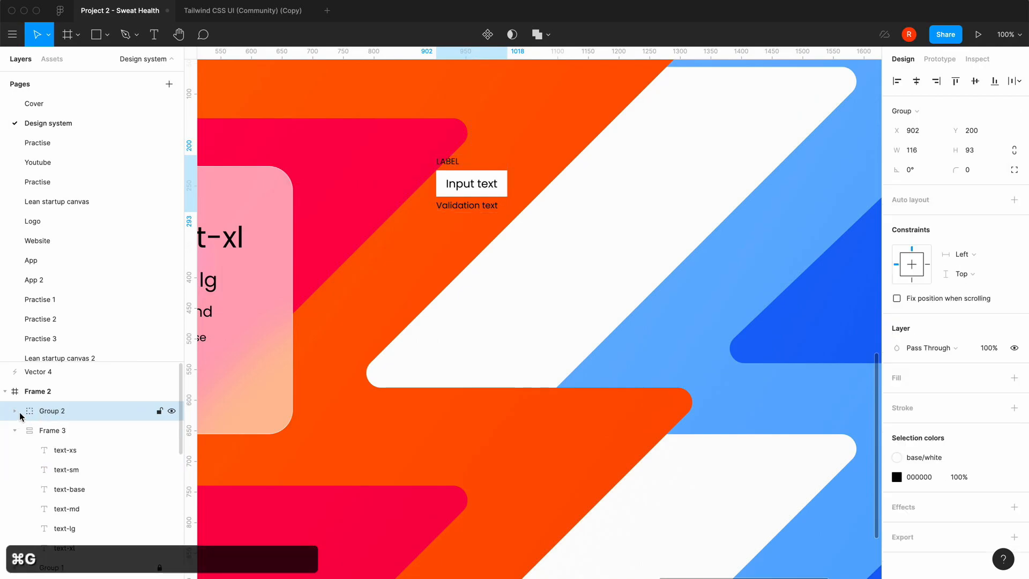
Convert the group holding the label, input and validation text to an auto layout frame, and give it an FFFFFF fill at 60% opacity.
click(14, 411)
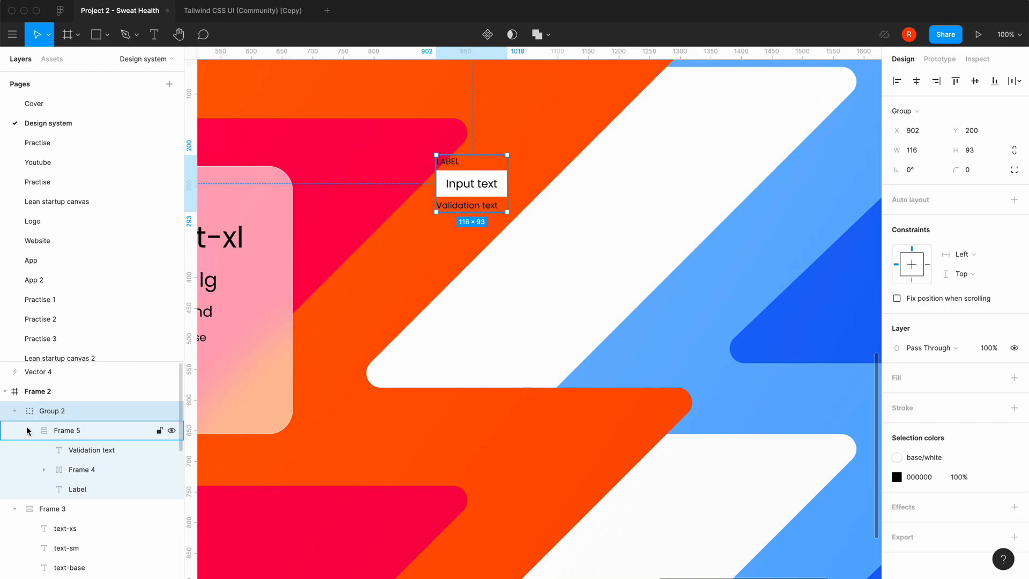
key(shift+a)
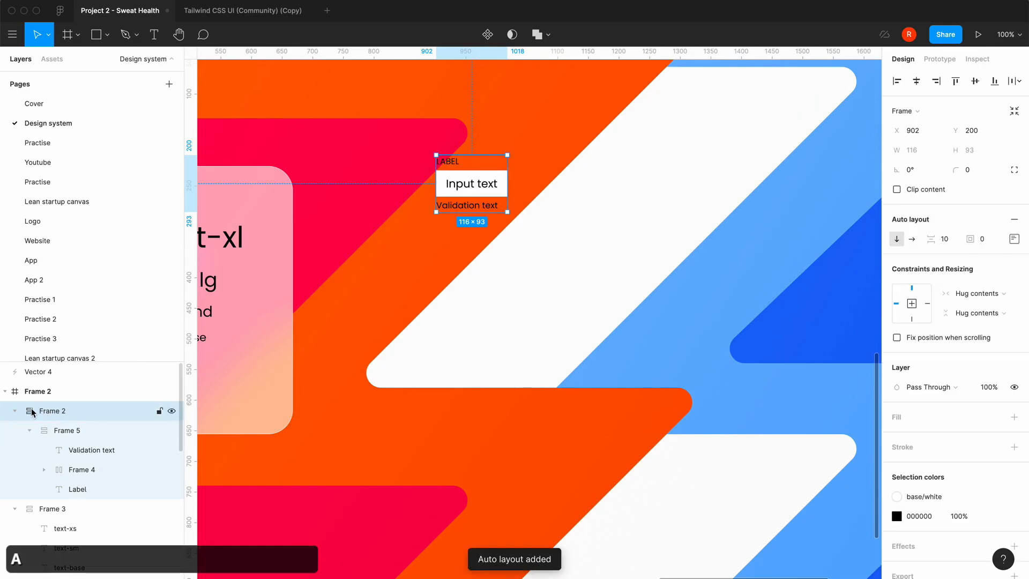
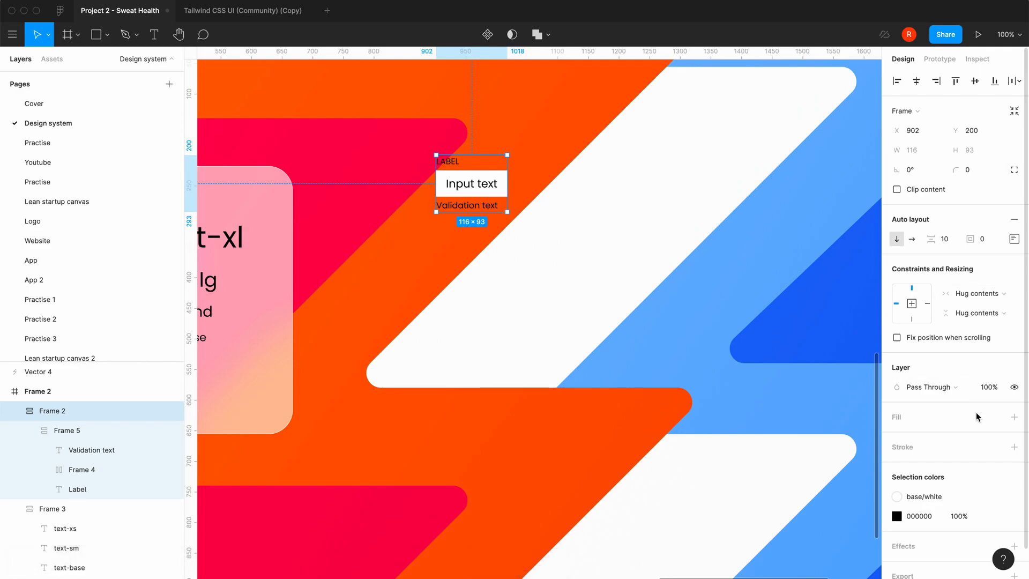
click(1014, 417)
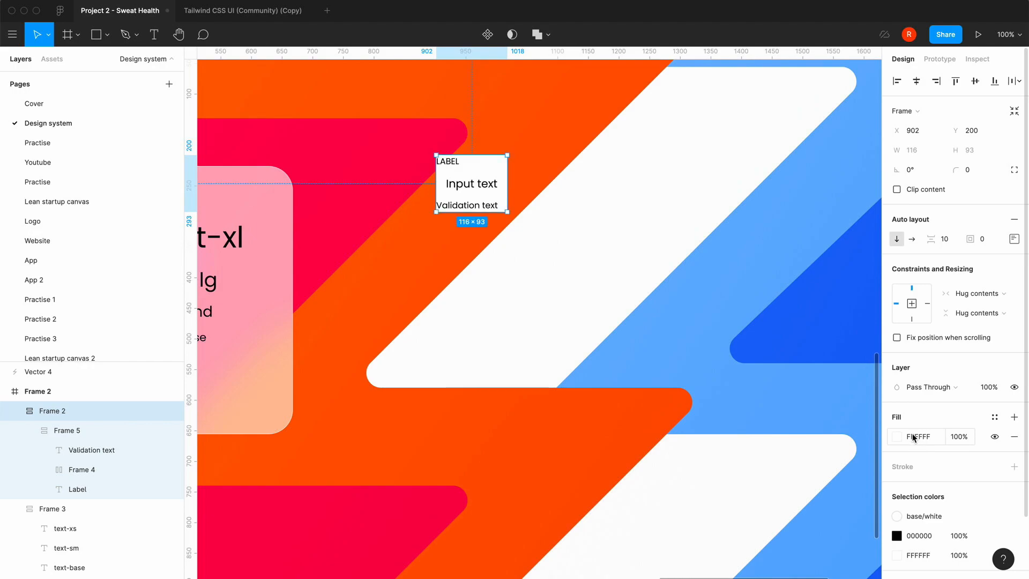
click(959, 437)
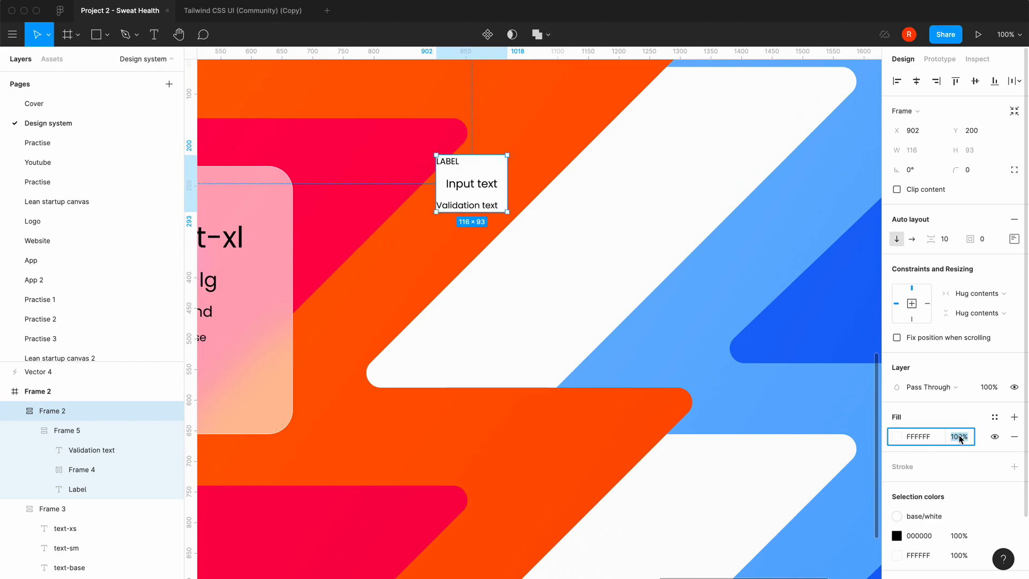
text(60)
key(Return)
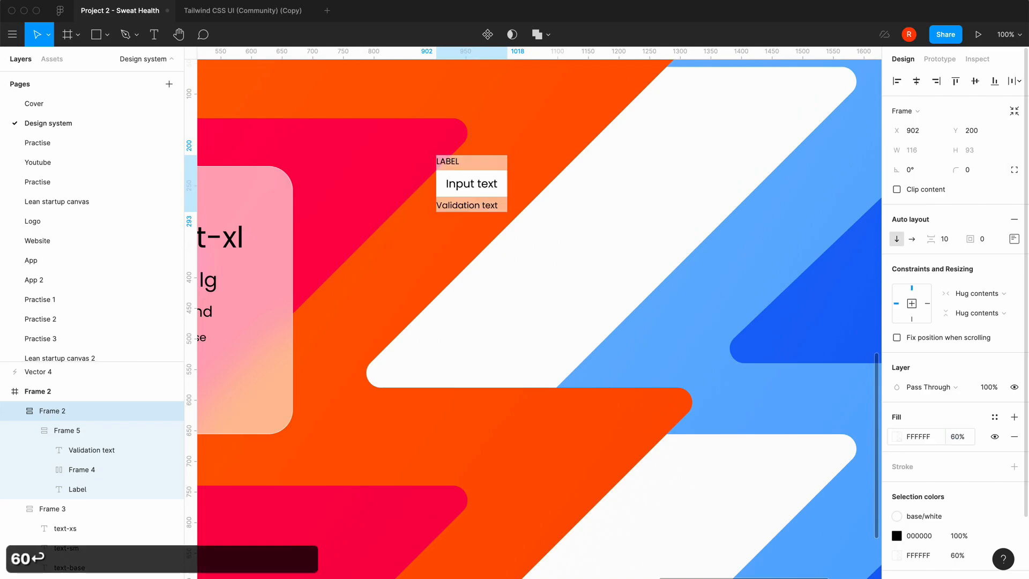
Set the outer input card's auto layout padding to 40 and its corner radius to 40.
click(986, 242)
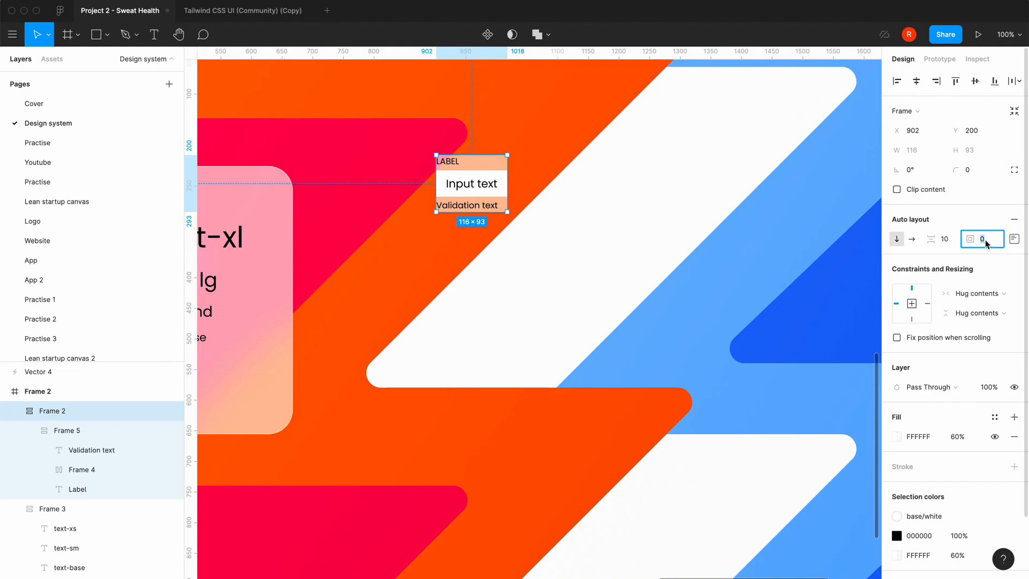
text(40)
key(Return)
click(992, 170)
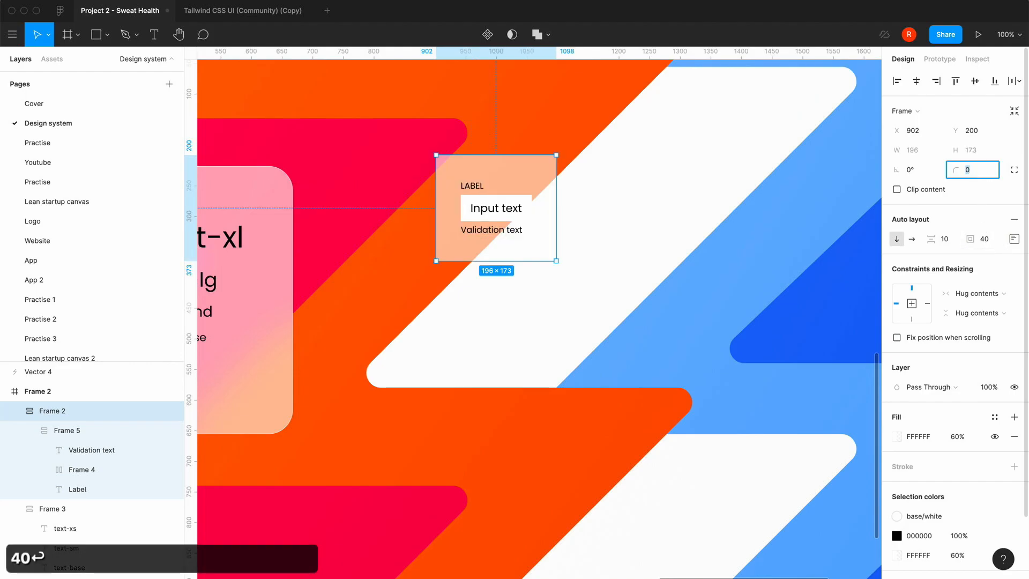
text(40)
key(Return)
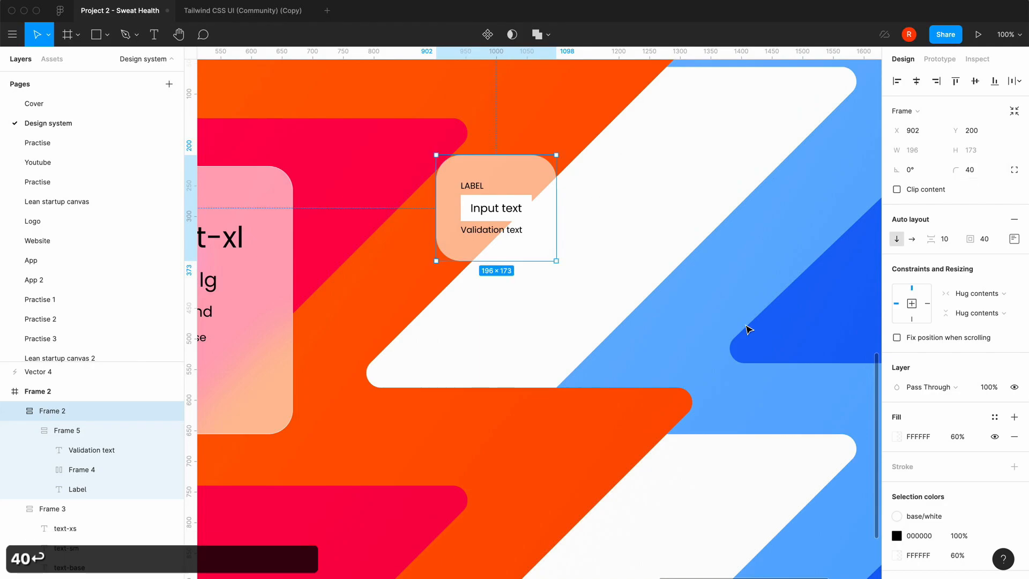
Add a background blur effect of 60 to the outer input card.
scroll(946, 424, down, 3)
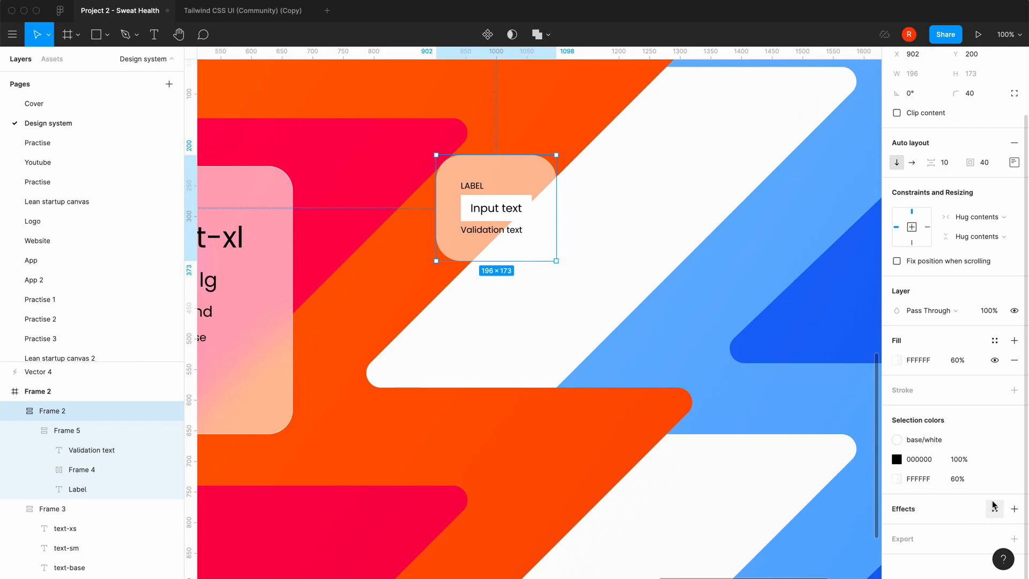
click(1014, 508)
click(937, 528)
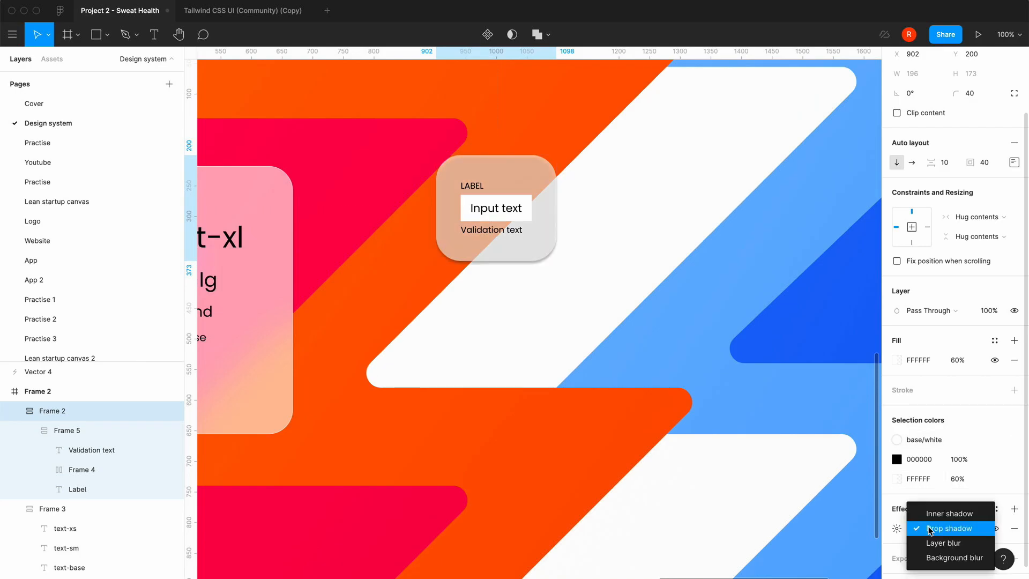
click(939, 557)
click(897, 528)
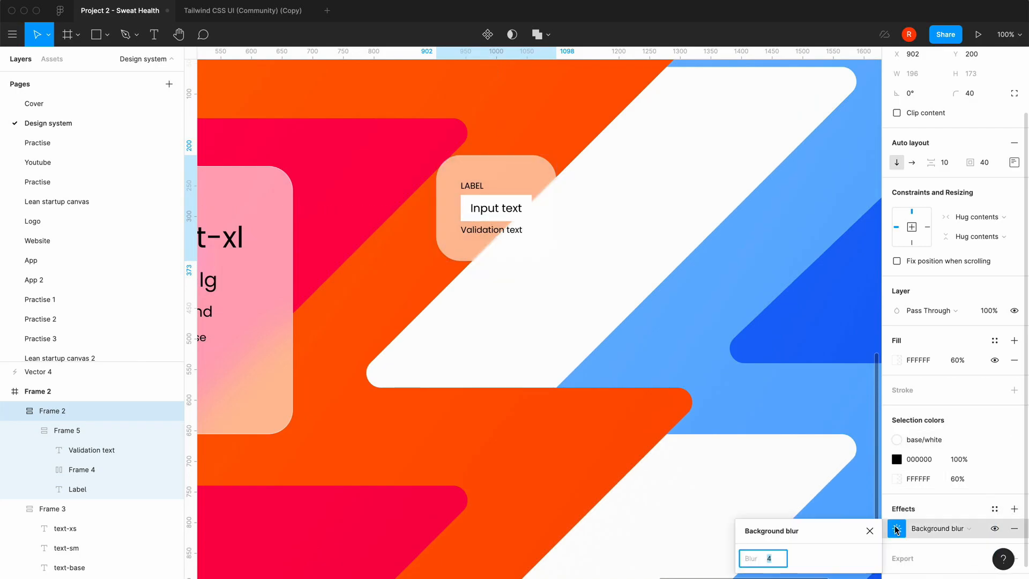
text(60)
key(Return)
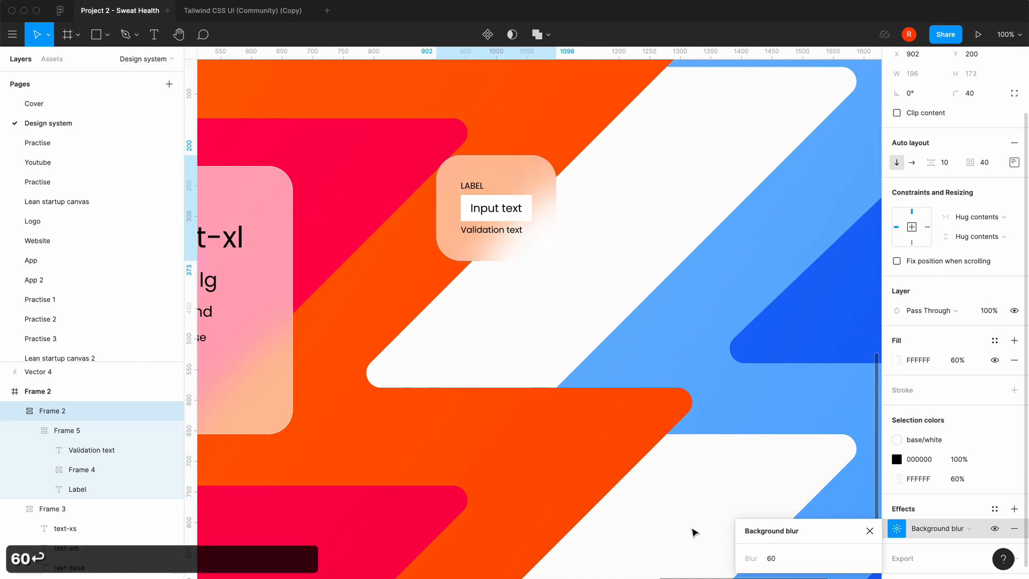
click(526, 339)
Set the corner radius of the white "Input text" box to 8, and reselect the outer card.
click(527, 217)
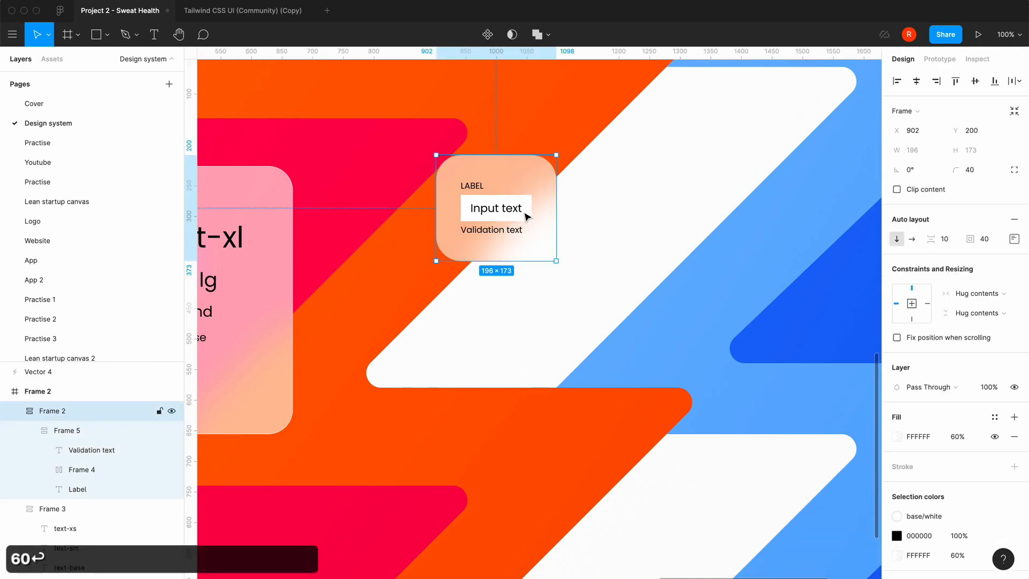
double_click(528, 217)
click(986, 234)
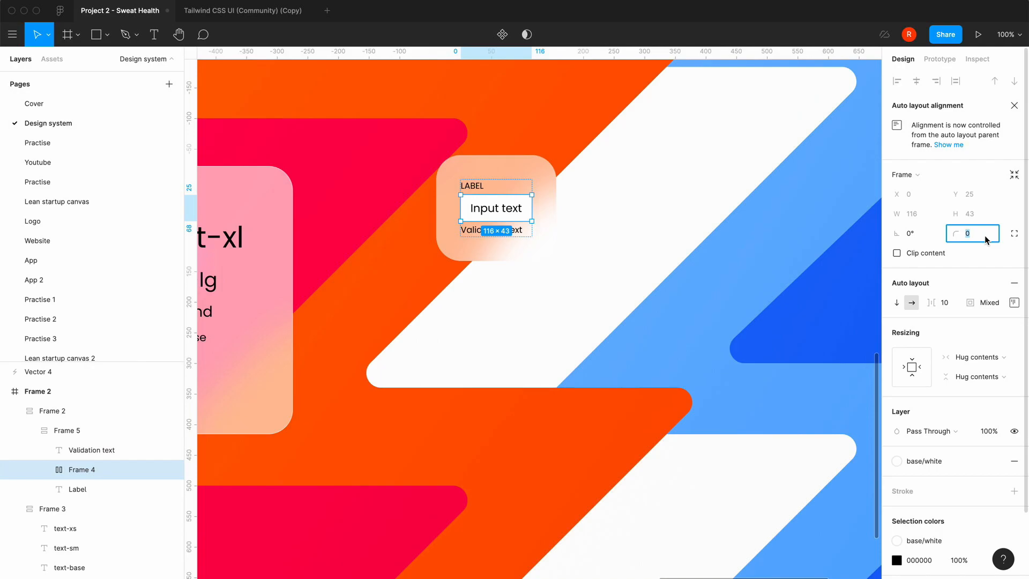
text(8)
key(Return)
click(625, 300)
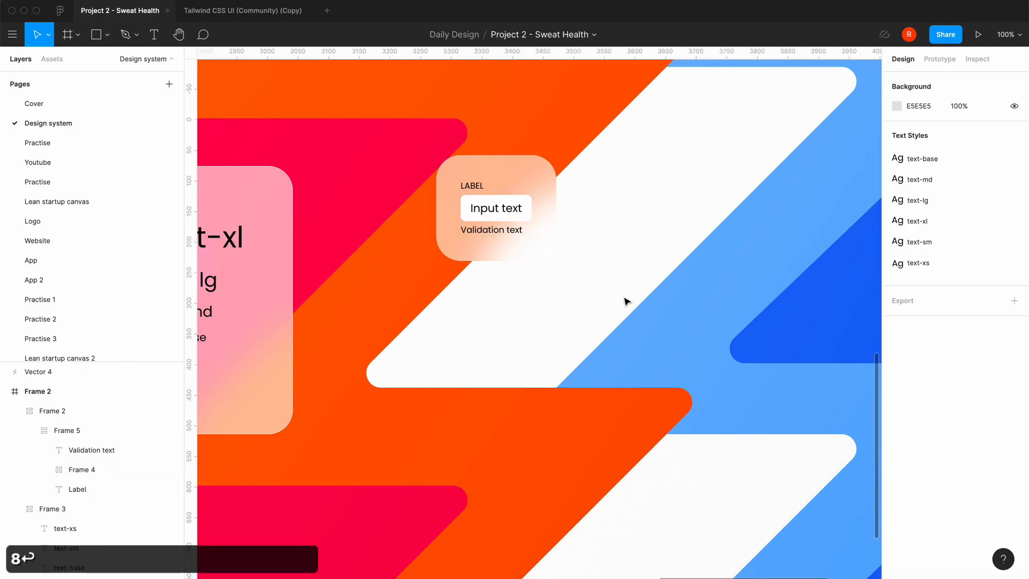
click(545, 221)
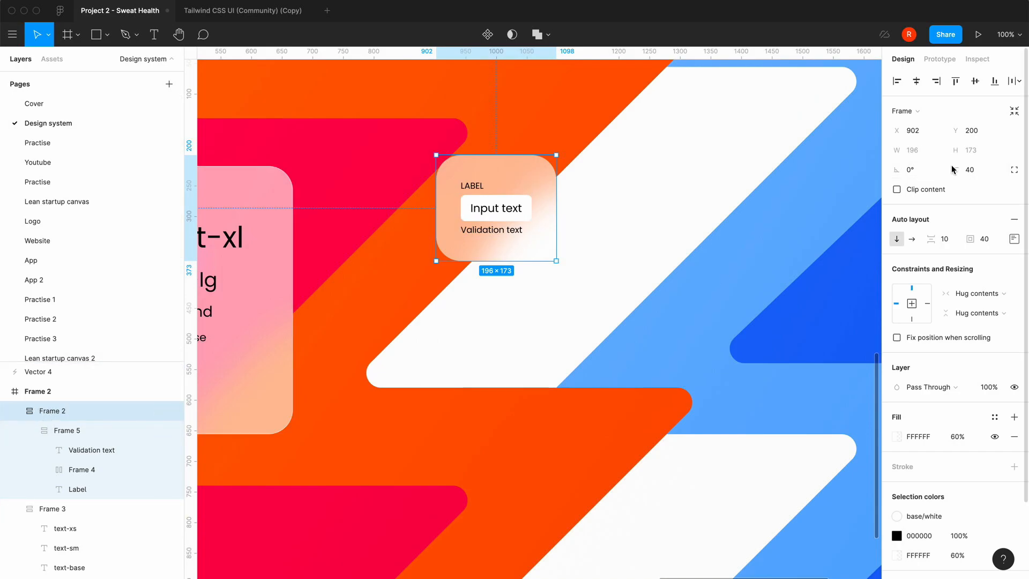
Give the white translucent input card a fixed width of 375 and reposition it closer to the text-styles card.
click(978, 293)
click(961, 276)
click(918, 151)
text(375)
key(Return)
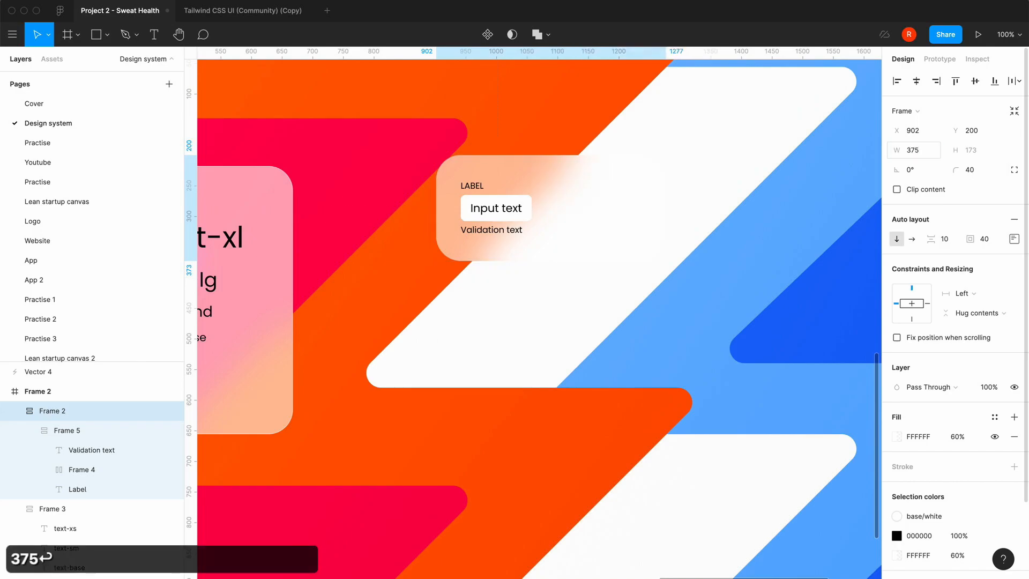
drag(606, 190, 529, 197)
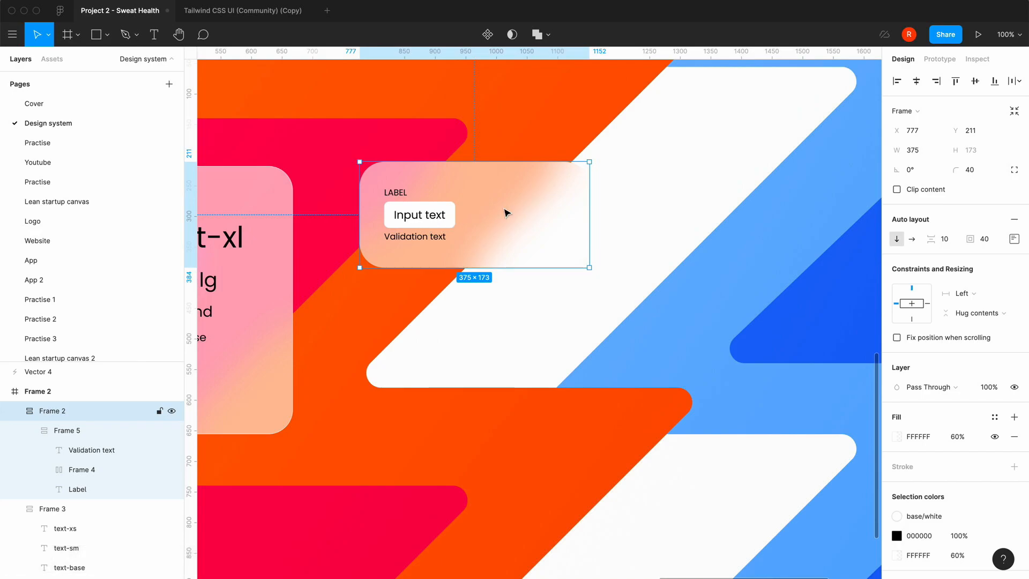
Set the label-and-input stack and the input box inside it to Fill container horizontally, and shift the card slightly.
click(438, 230)
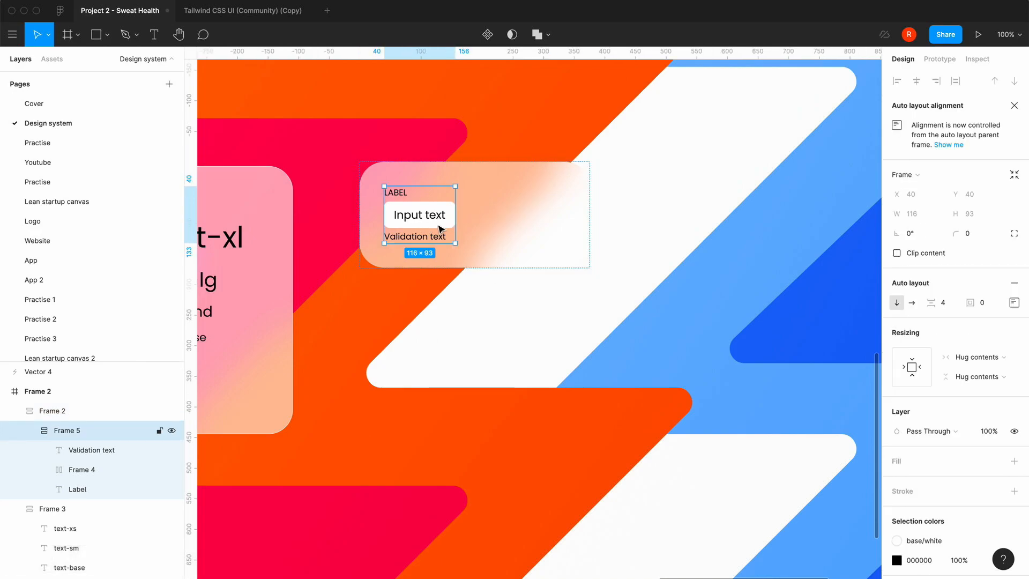
click(975, 357)
click(967, 370)
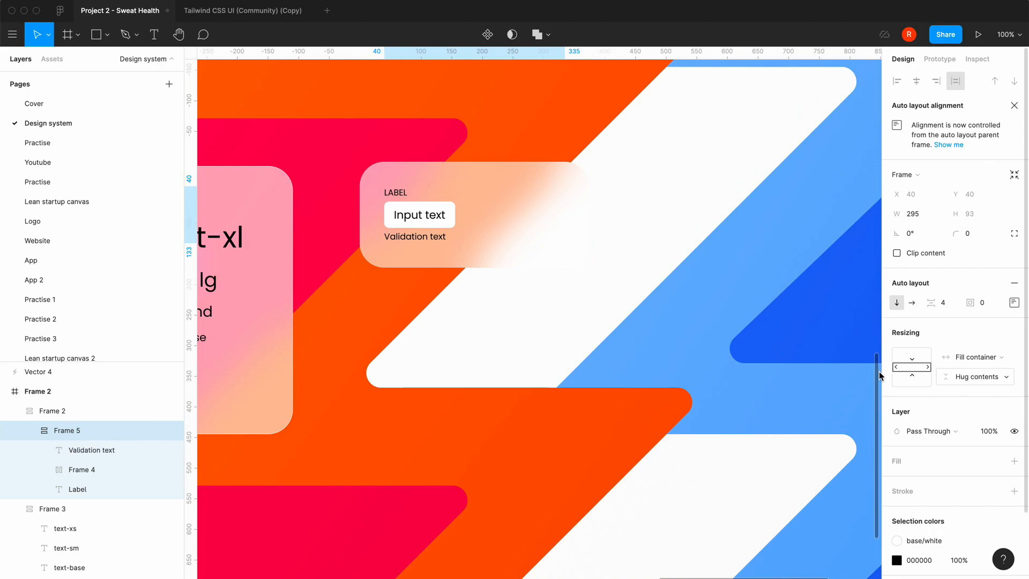
click(444, 226)
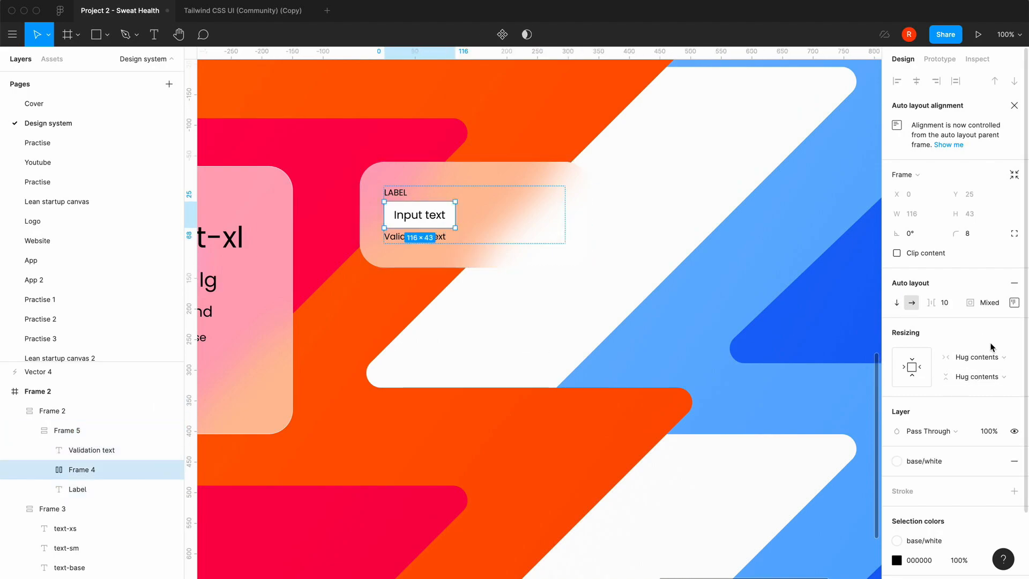
click(975, 357)
click(977, 371)
click(399, 195)
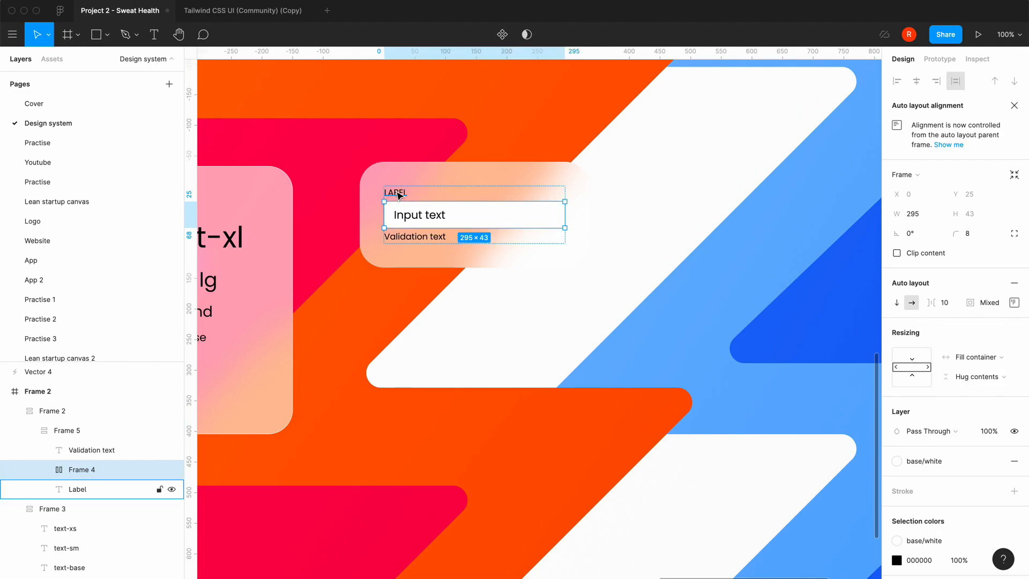
click(512, 224)
click(502, 344)
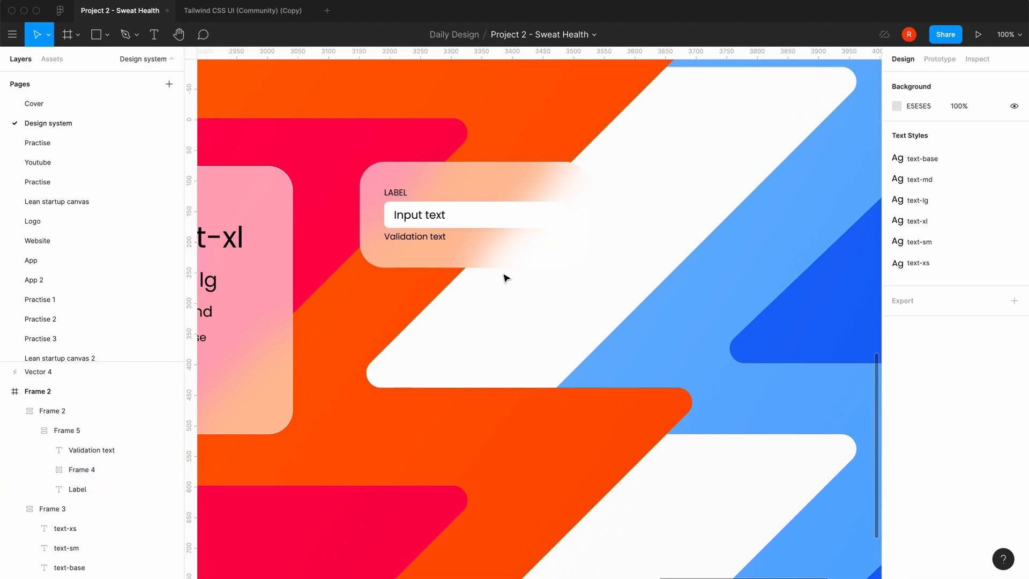
drag(494, 192, 478, 218)
click(469, 426)
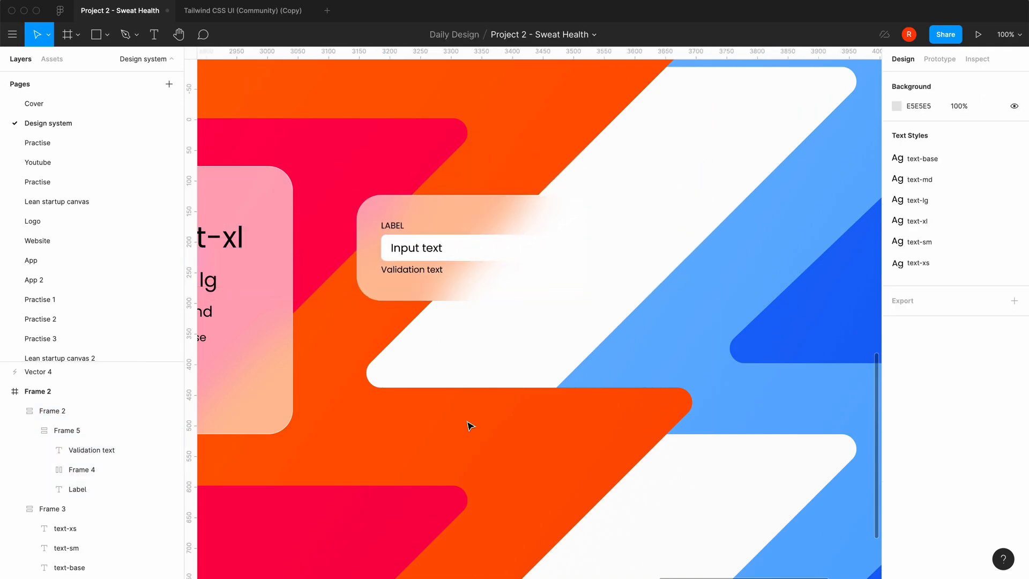
Add an inside stroke of 1 in gray A1A1AA to the input box.
double_click(501, 257)
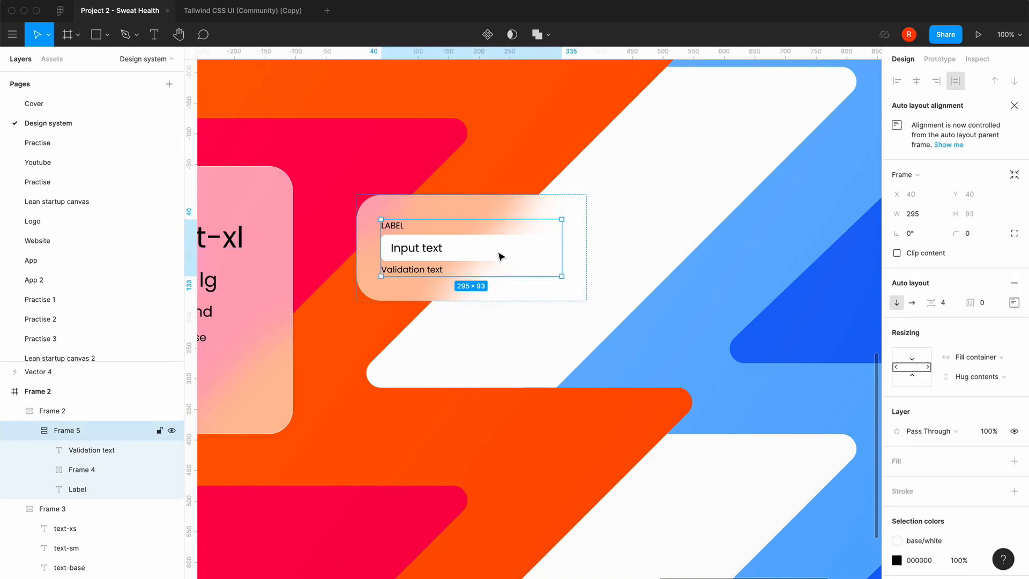
click(500, 256)
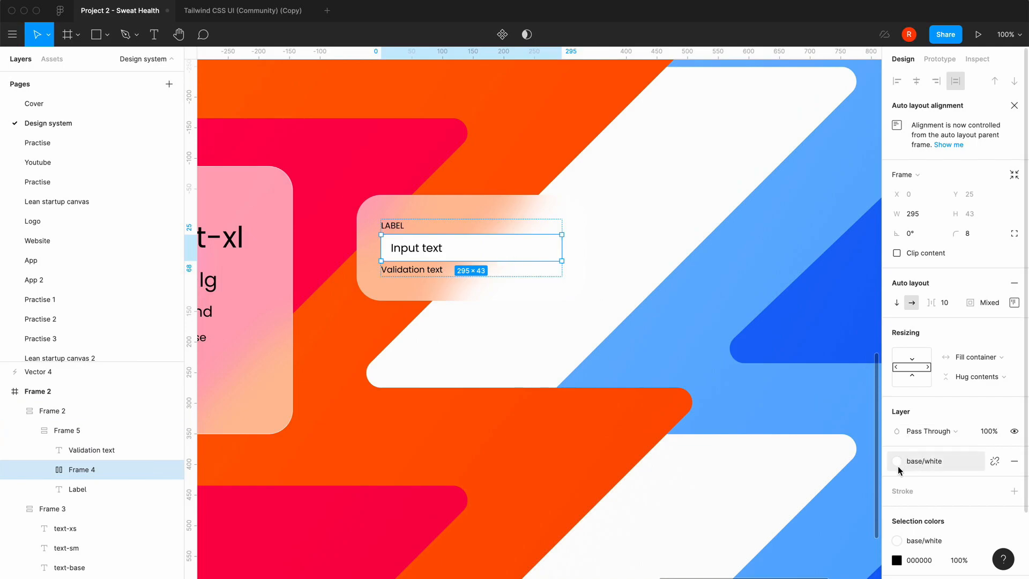
click(1012, 491)
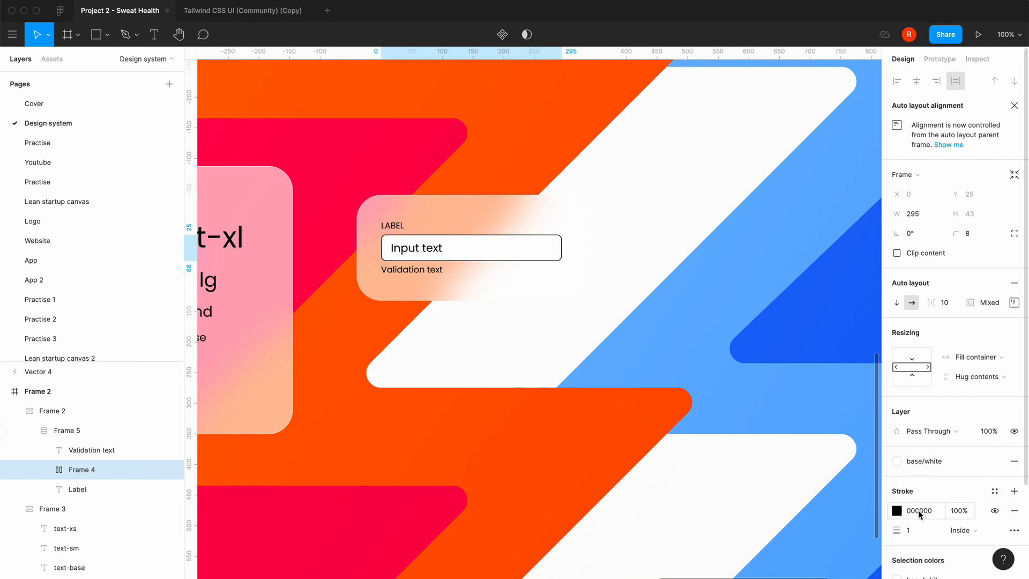
click(897, 511)
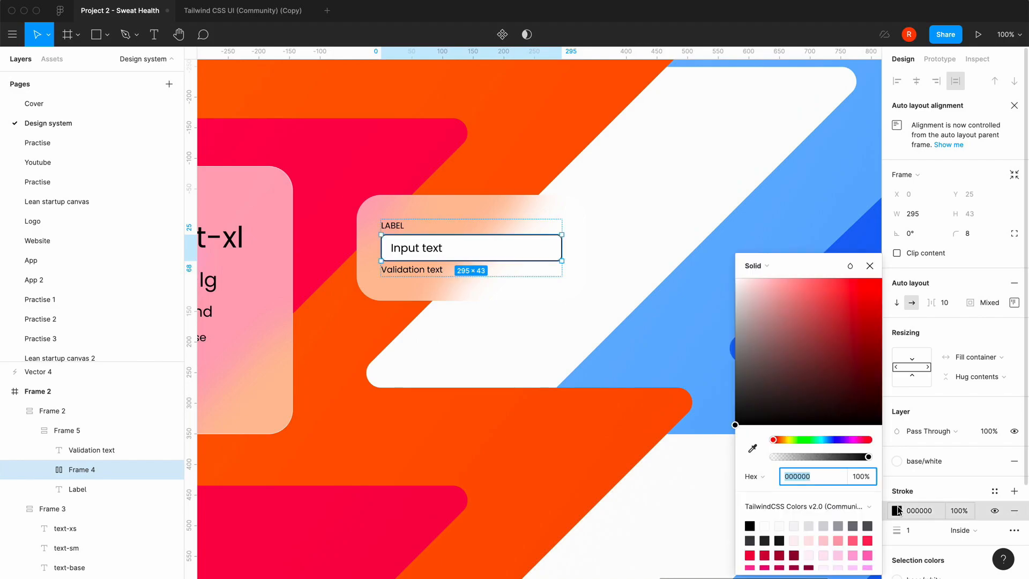
click(838, 524)
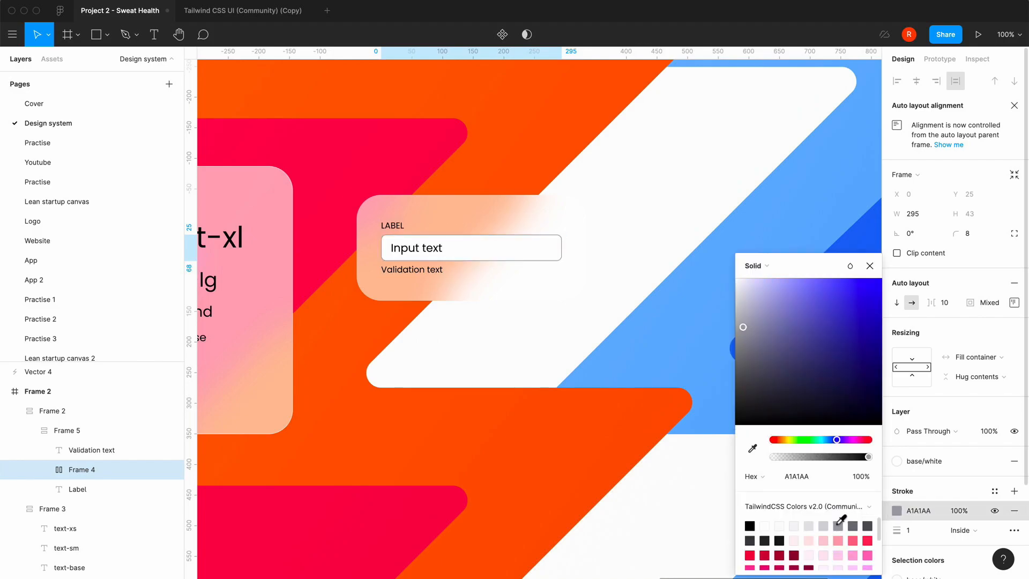
click(869, 266)
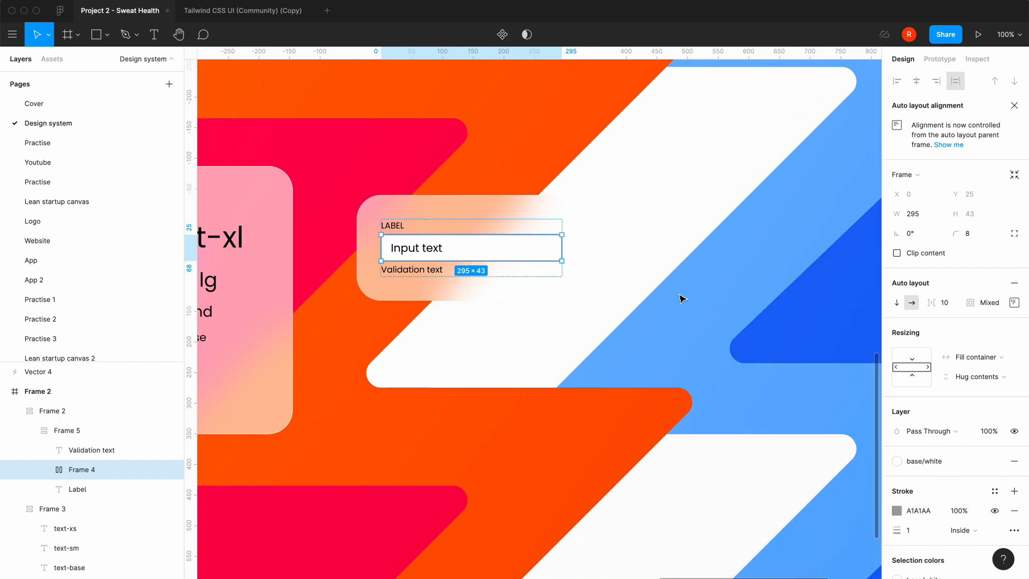
Move the input card to about X 788, Y 231.
click(557, 335)
mouse_move(534, 262)
mouse_down()
mouse_move(611, 260)
mouse_move(586, 282)
mouse_move(520, 208)
mouse_move(547, 250)
mouse_move(581, 214)
mouse_move(545, 260)
mouse_up()
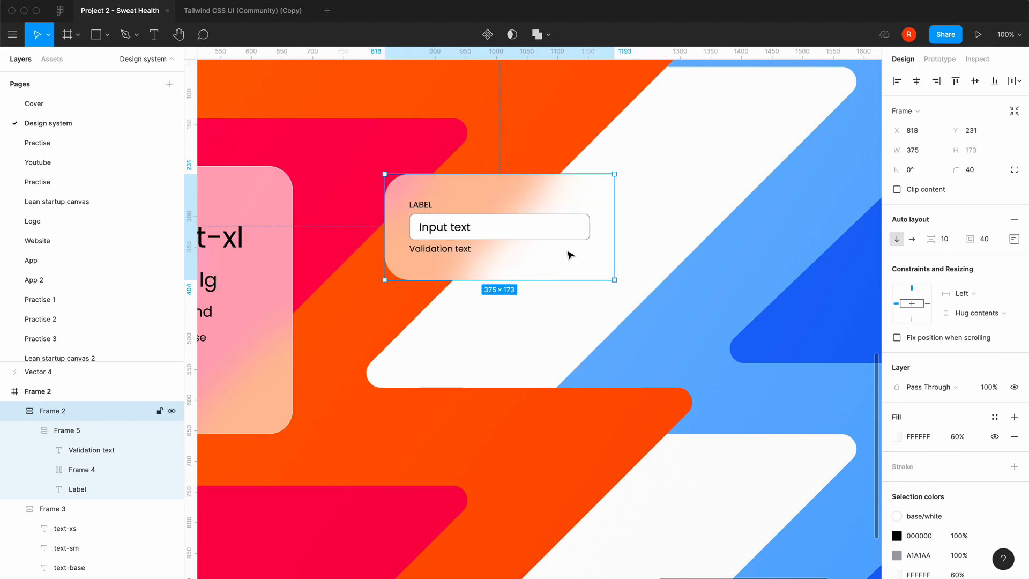
mouse_move(554, 258)
mouse_down()
mouse_move(583, 239)
mouse_move(545, 244)
mouse_move(543, 265)
mouse_move(546, 236)
mouse_move(536, 256)
mouse_up()
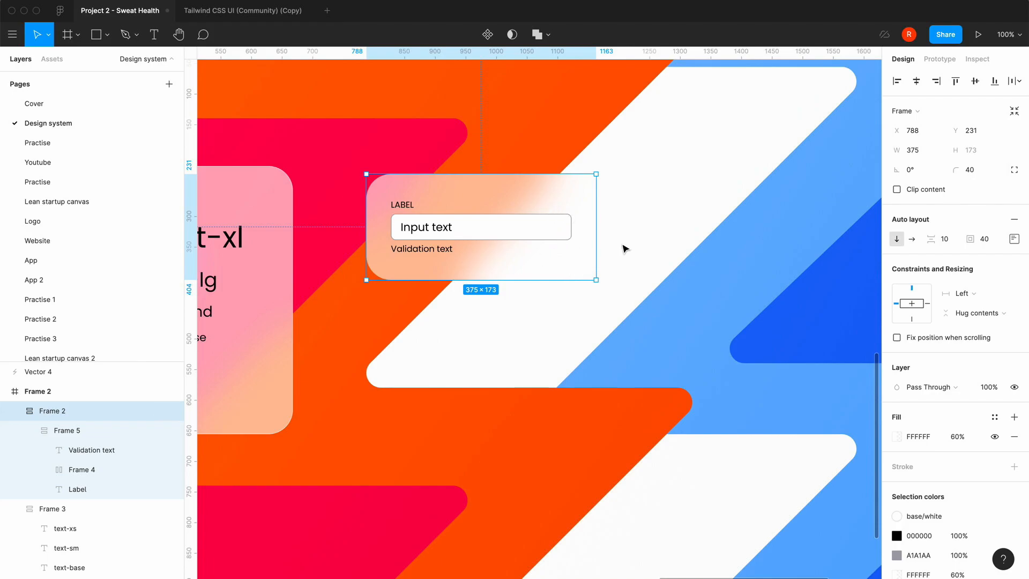
Change the fill of the "Input text" placeholder to gray/500 (71717A).
key(Escape)
super+click(445, 234)
double_click(445, 234)
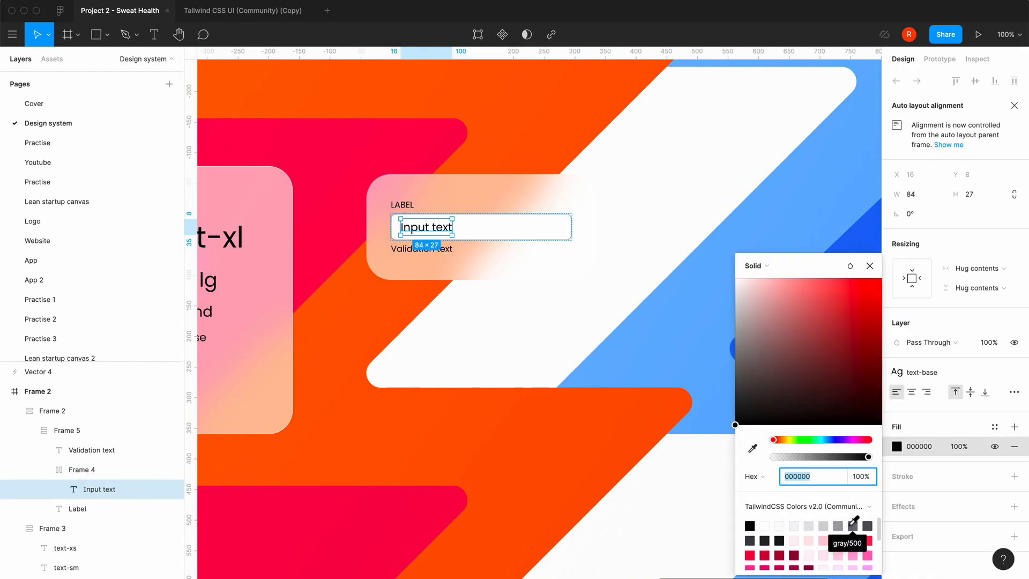
click(853, 525)
click(869, 265)
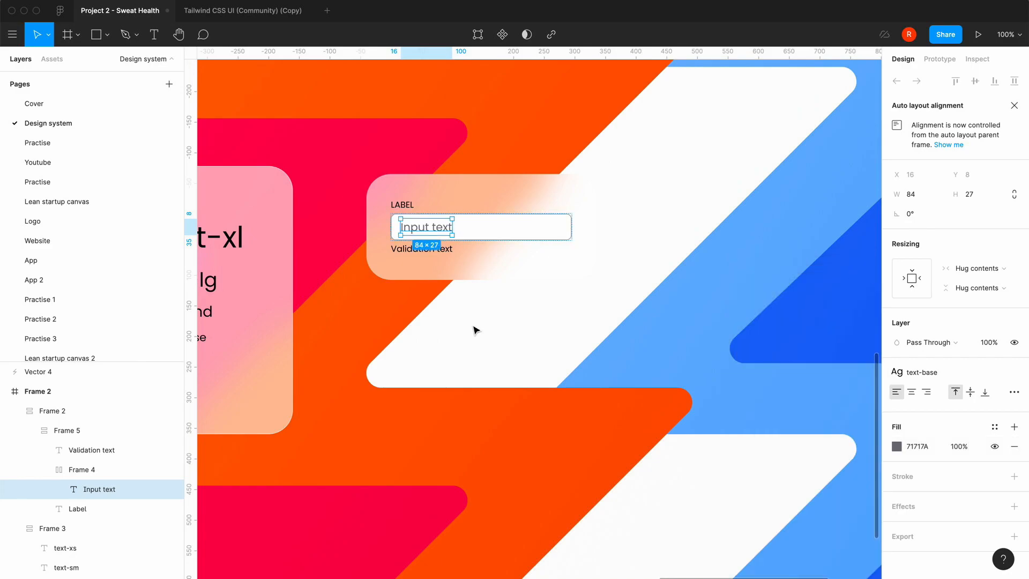
click(475, 328)
Copy the chevron-down outline icon from the Tailwind CSS UI file and paste it after "Input text" in the Project 2 input box.
click(476, 264)
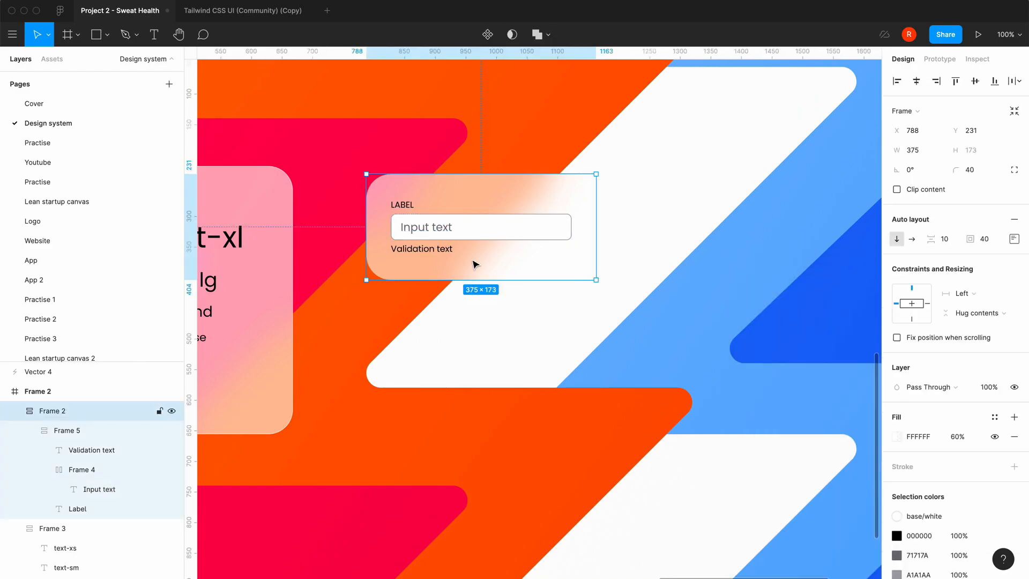
double_click(519, 229)
double_click(519, 229)
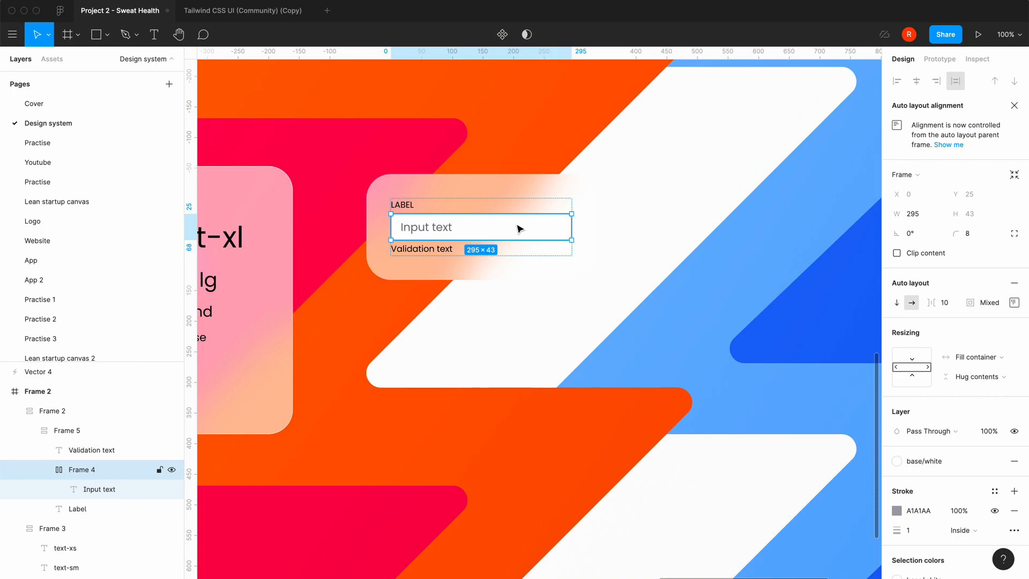
click(263, 13)
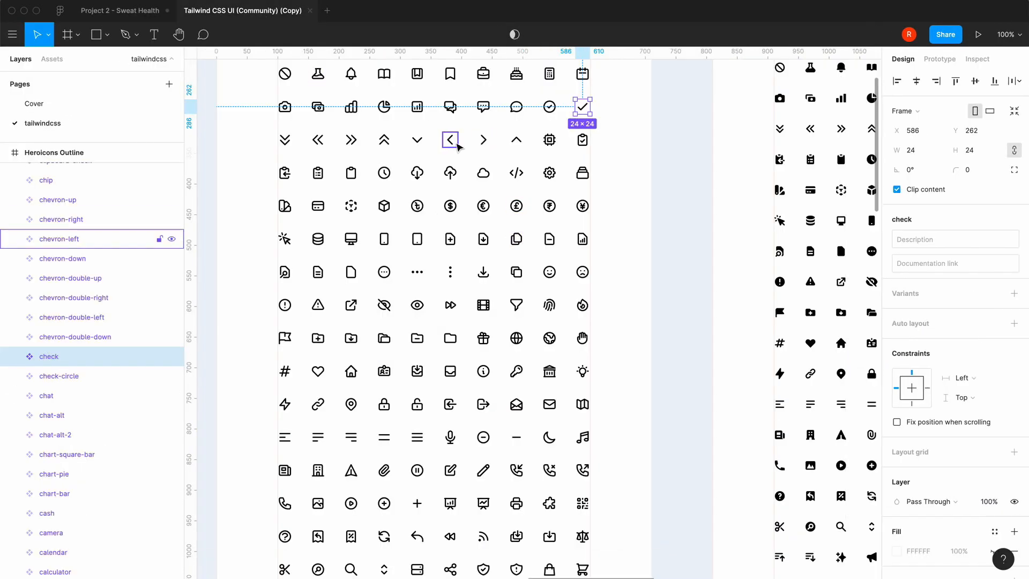
click(420, 142)
key(super+c)
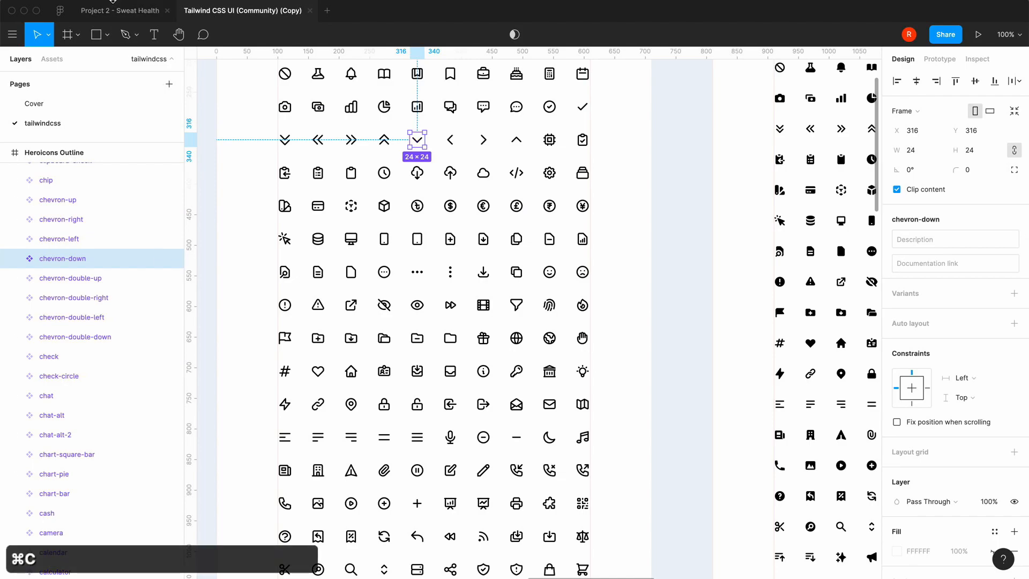
click(108, 11)
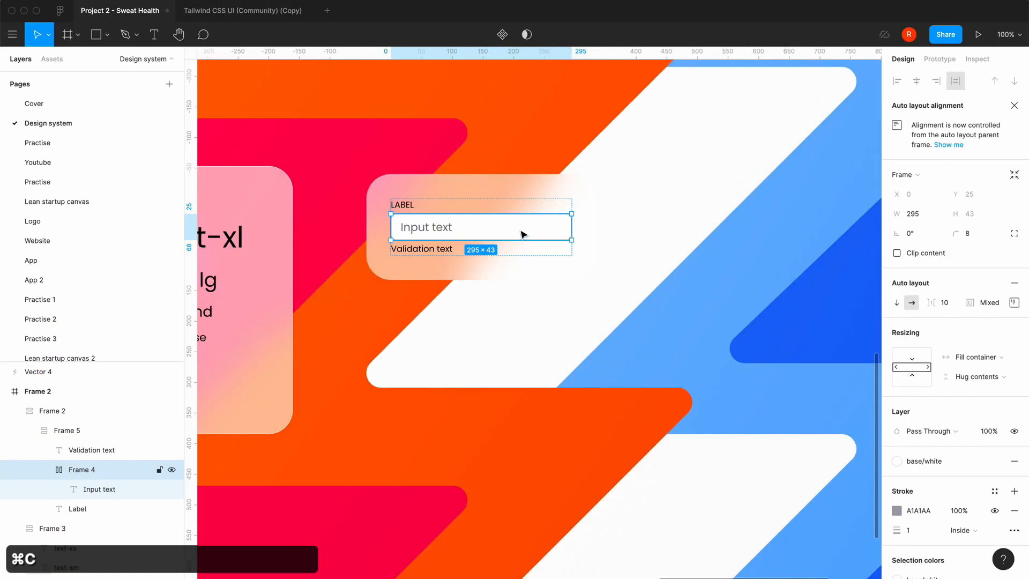
click(107, 489)
key(super+v)
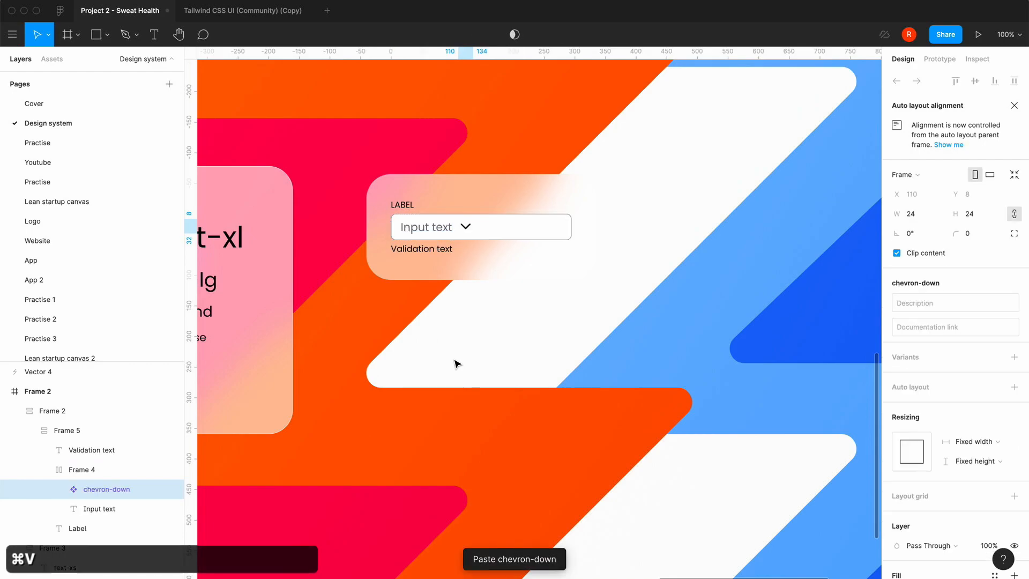
Set the input box's auto layout distribution to Space between.
click(95, 470)
click(1014, 302)
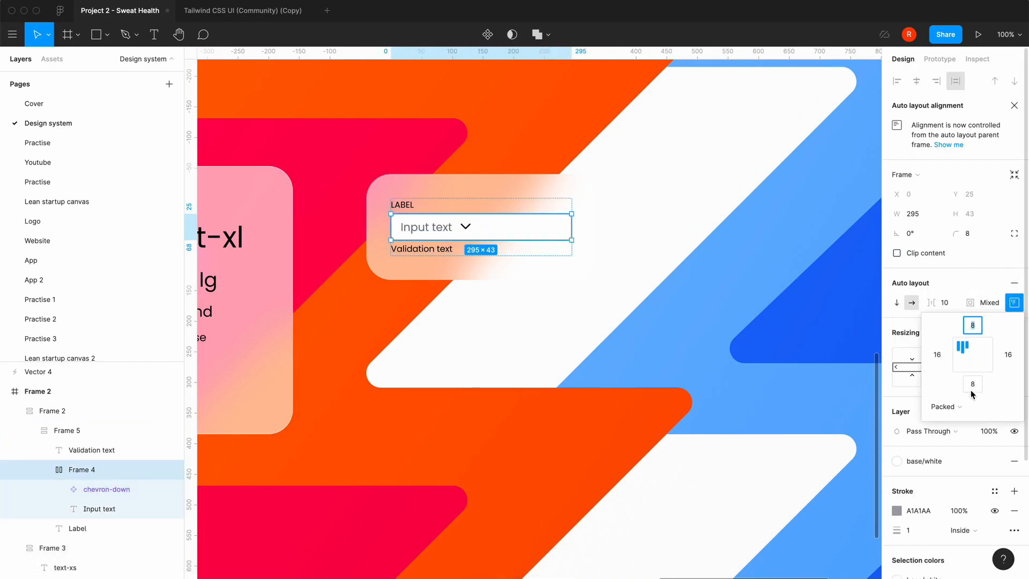
click(962, 406)
click(958, 421)
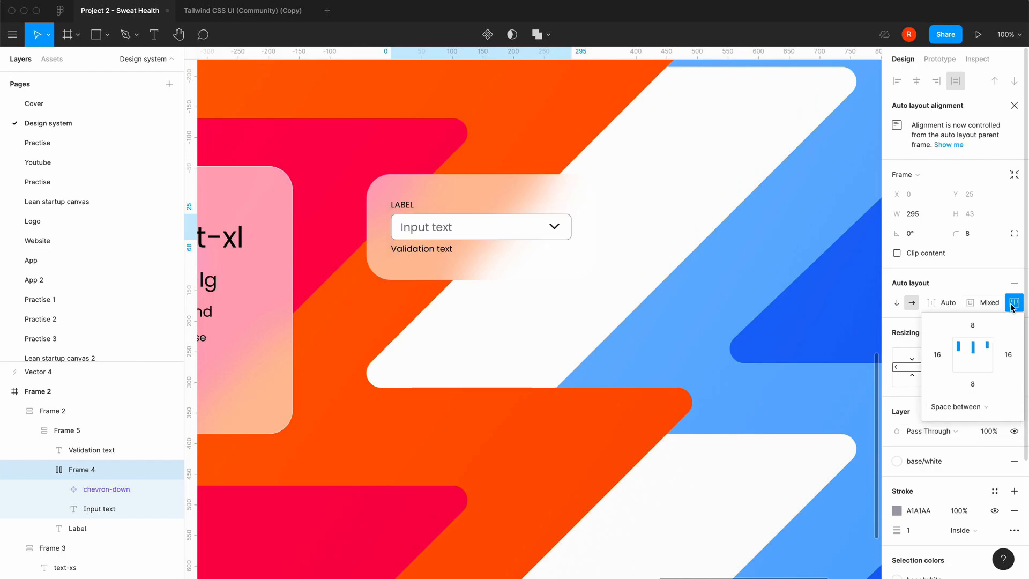
click(524, 293)
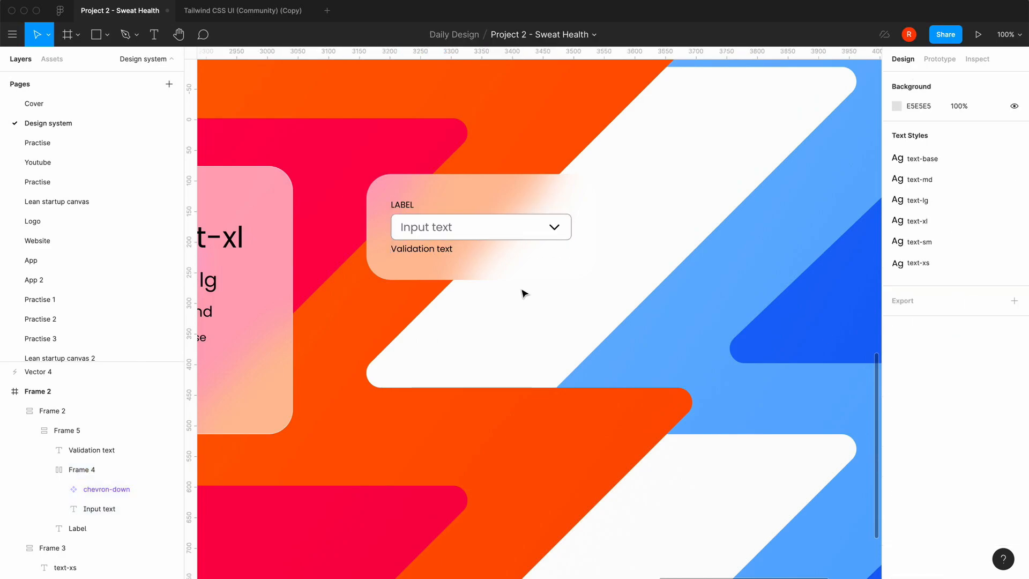
Rename the stack holding the label, input box and validation text as "input" and turn it into a component.
double_click(461, 236)
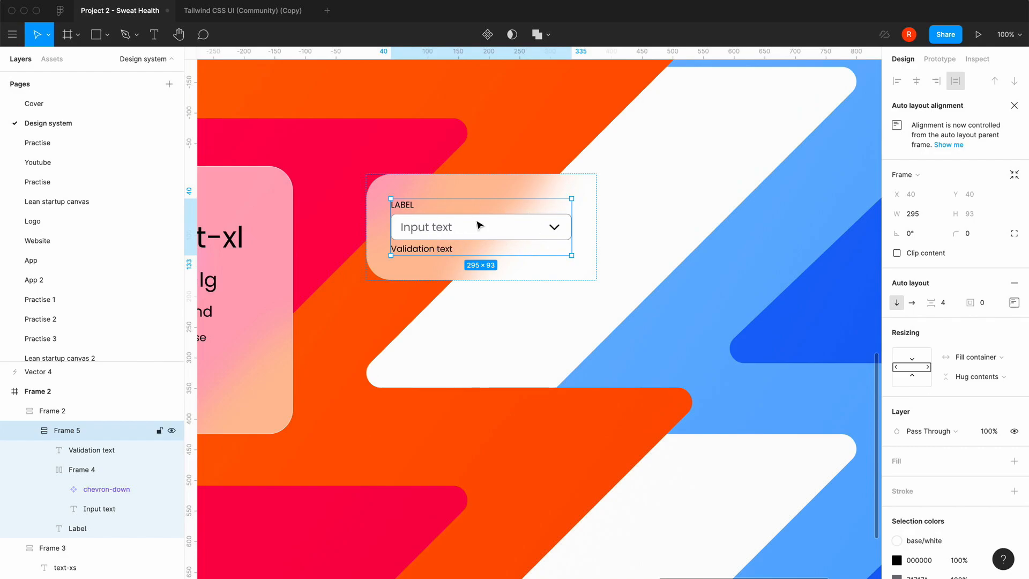
click(471, 305)
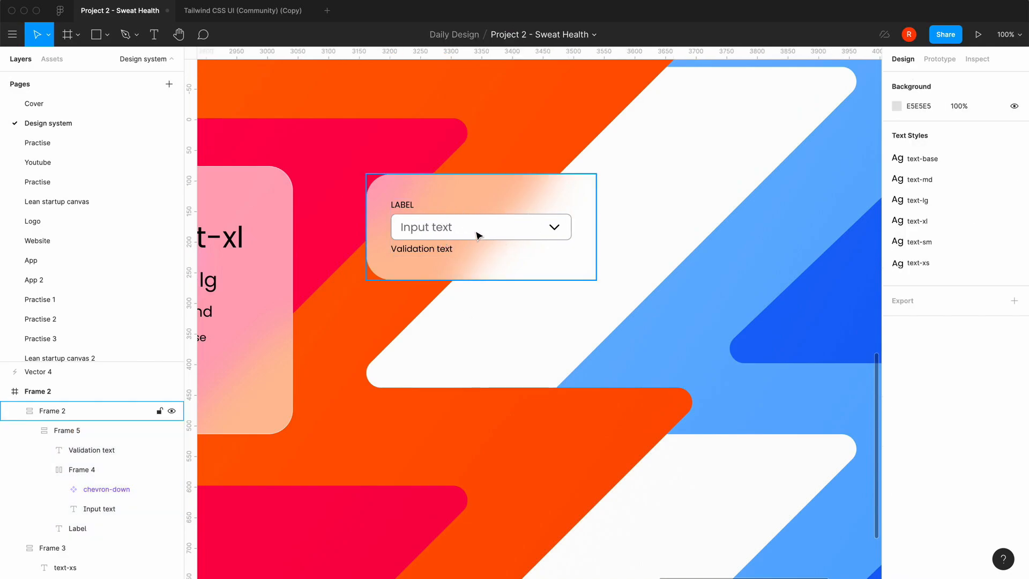
double_click(479, 233)
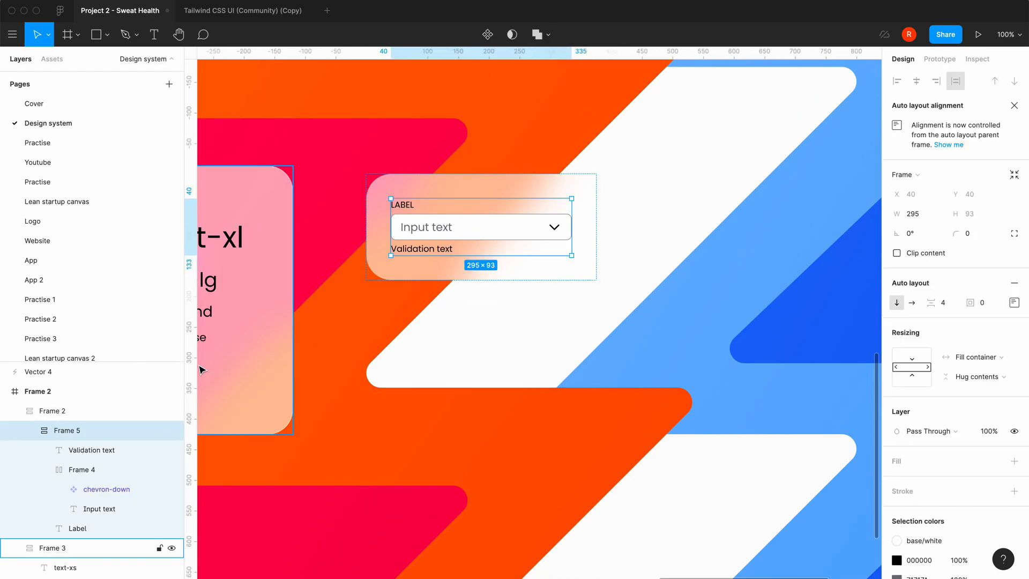
double_click(69, 432)
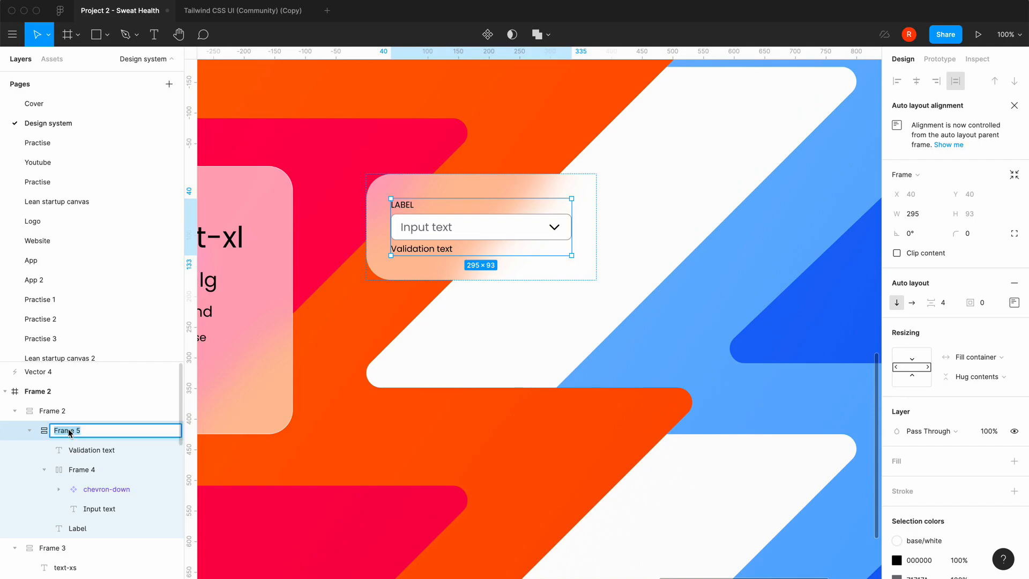
text(input)
key(Return)
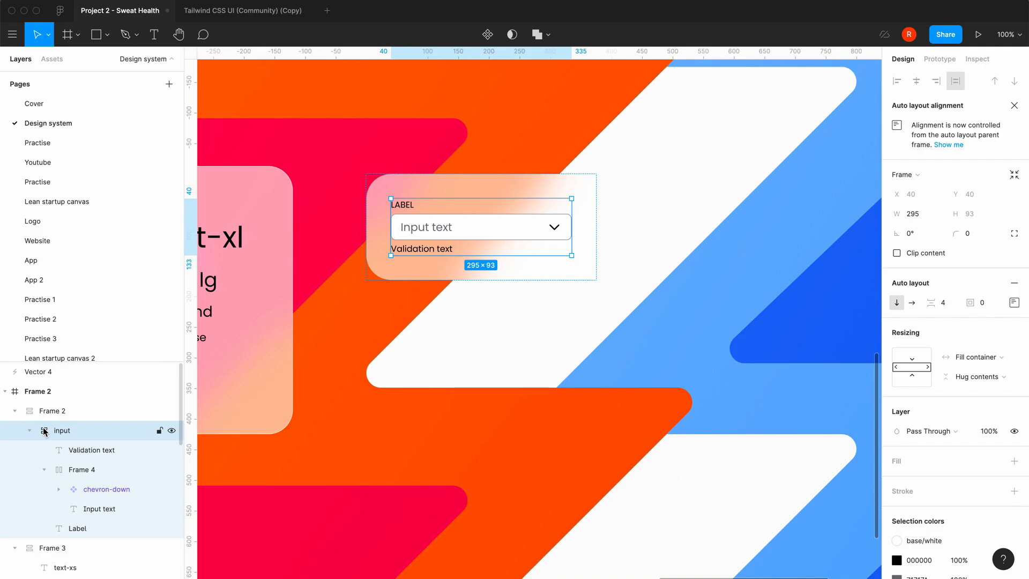
key(super+alt+k)
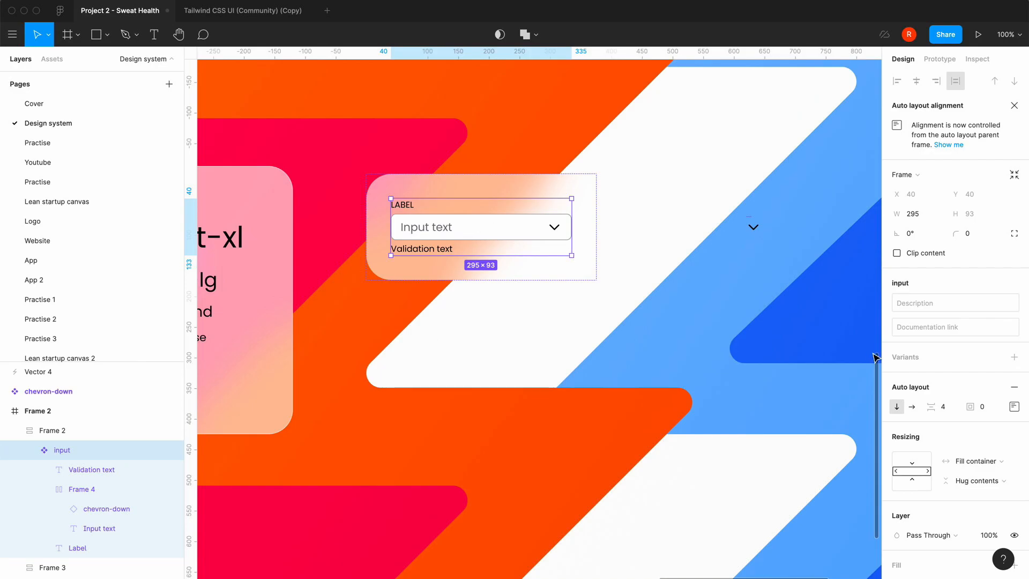
Add a second variant to the input component and name it "error".
click(1012, 358)
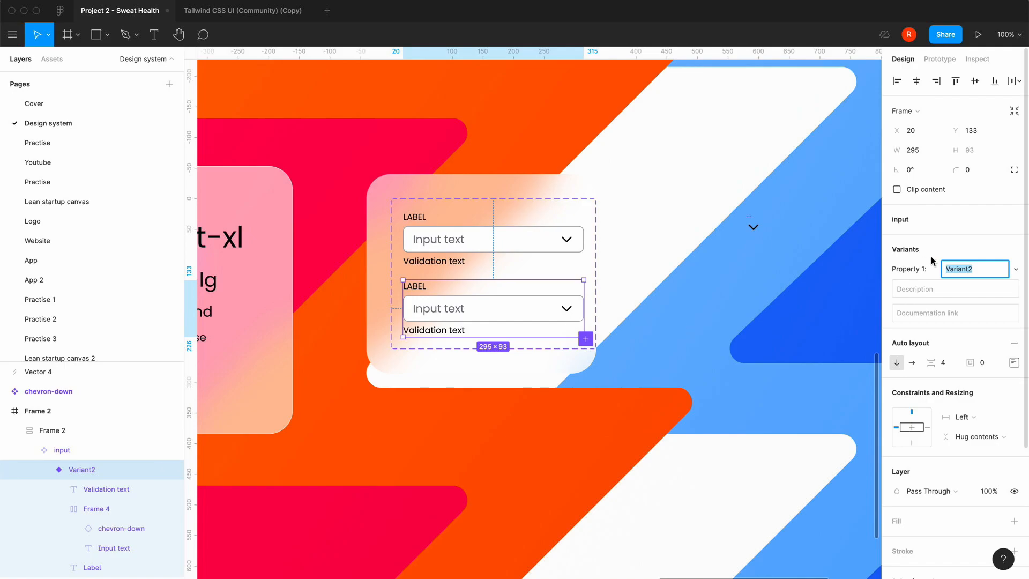
text(error)
key(Return)
Set the stroke of the error variant's input box to F43F5E.
click(501, 313)
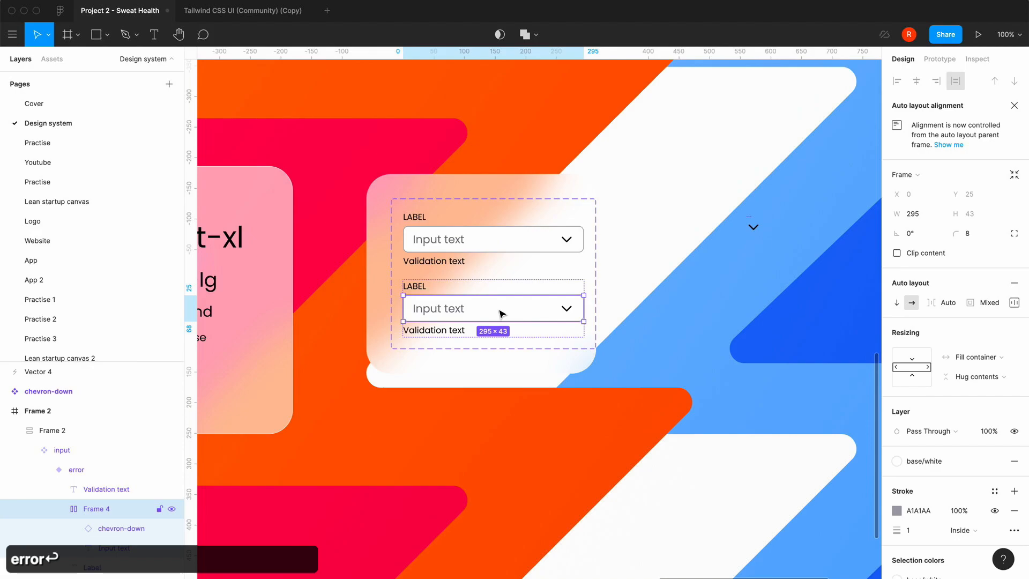
click(896, 510)
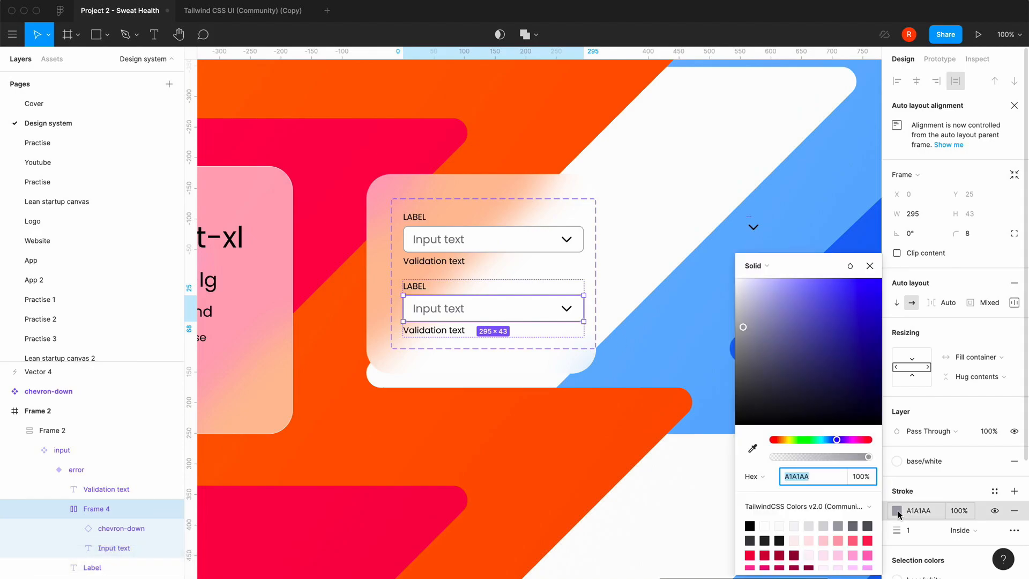
click(867, 540)
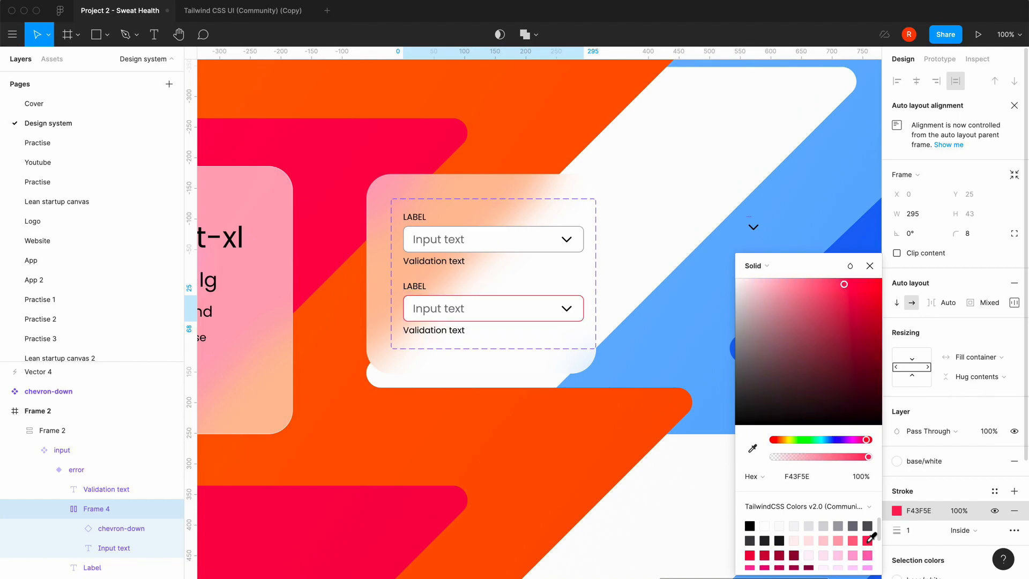
Set the fill of the error variant's validation text to F43F5E.
click(450, 330)
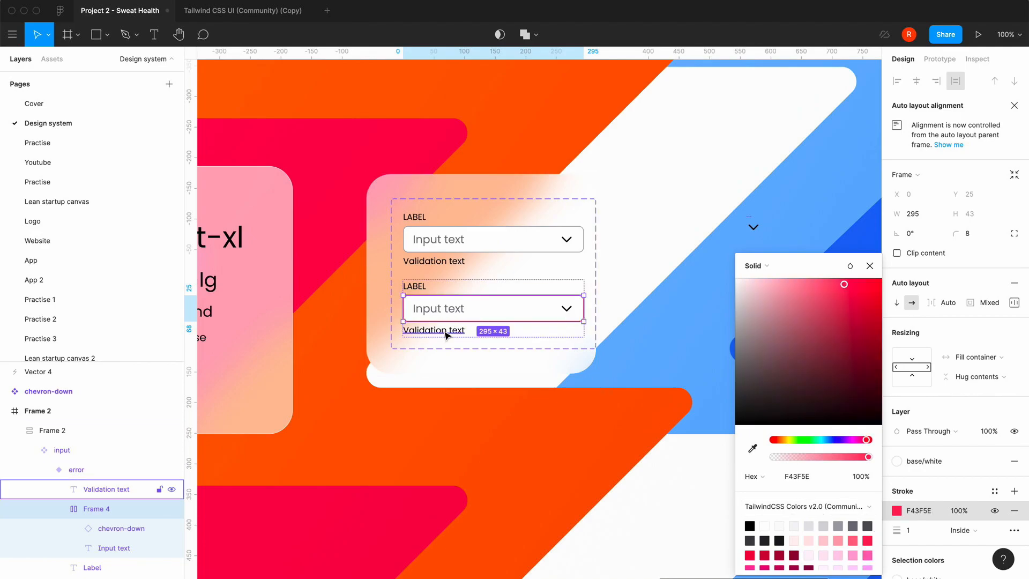
click(896, 525)
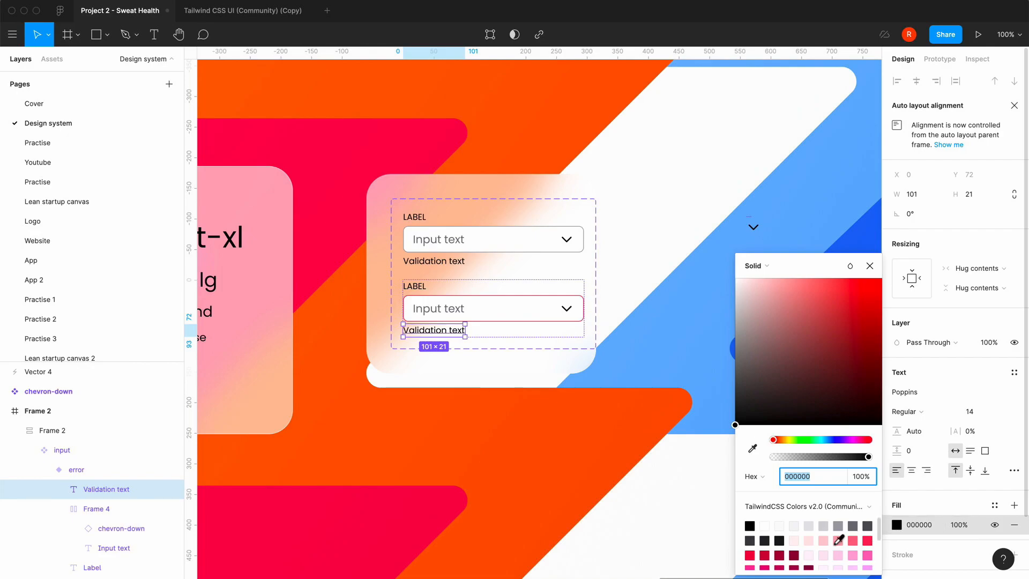
click(867, 540)
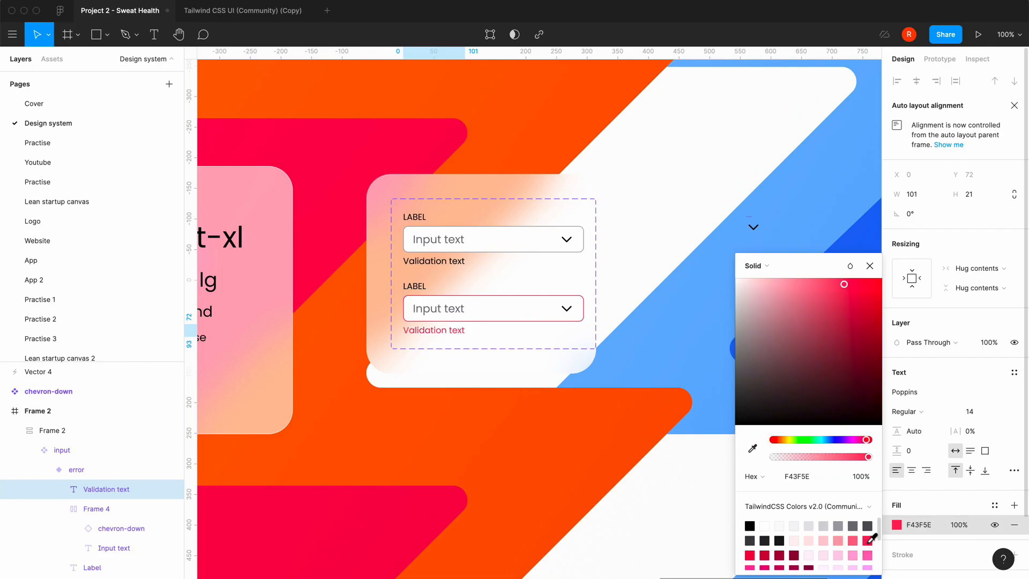
click(869, 266)
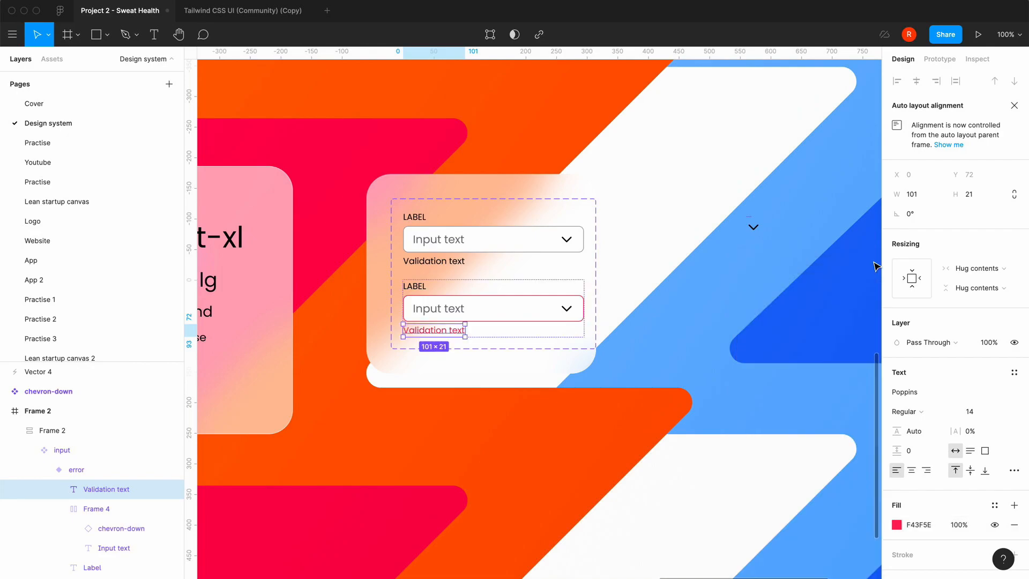
Copy the x outline icon from the Tailwind CSS UI file and return to Project 2.
double_click(568, 311)
double_click(568, 311)
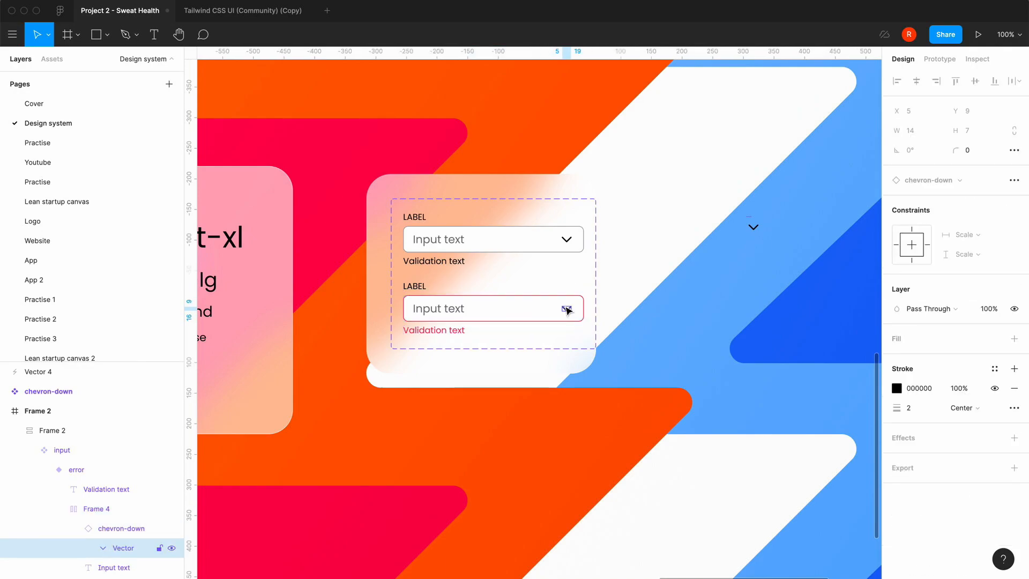
click(259, 16)
scroll(429, 177, down, 5)
click(371, 500)
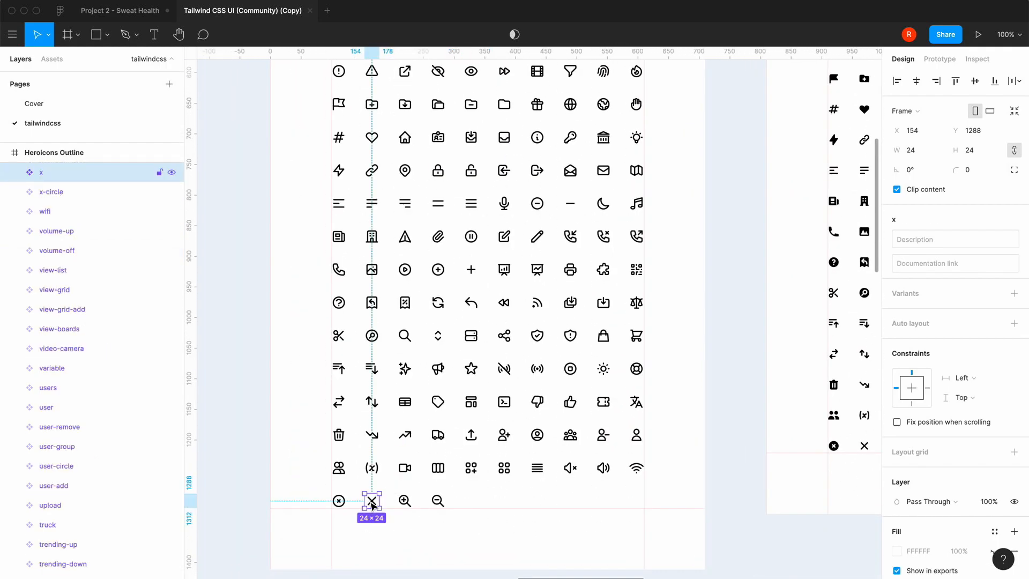
key(super+c)
click(118, 13)
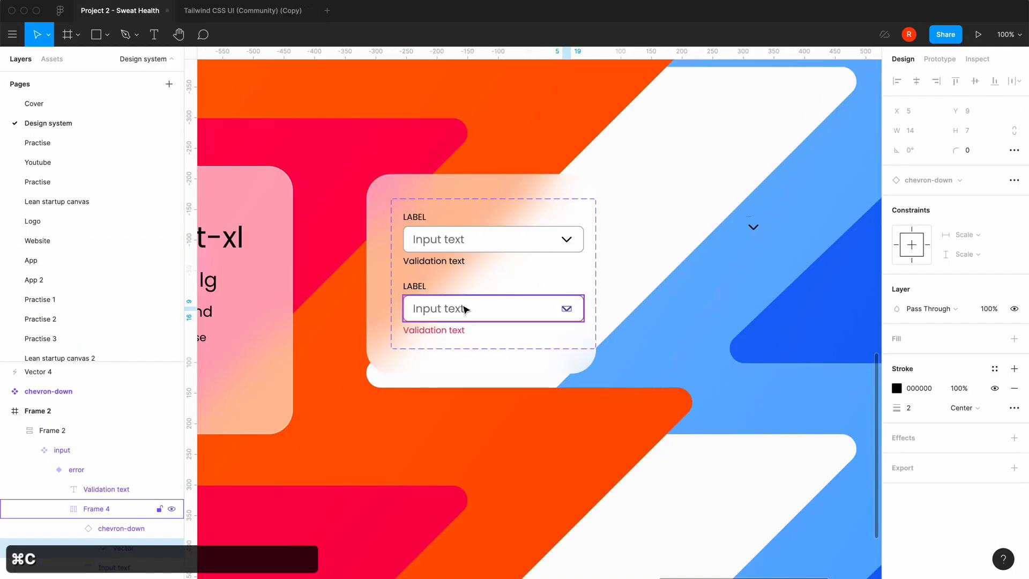
Copy the x-circle outline icon from the Tailwind CSS UI file and return to Project 2.
click(242, 13)
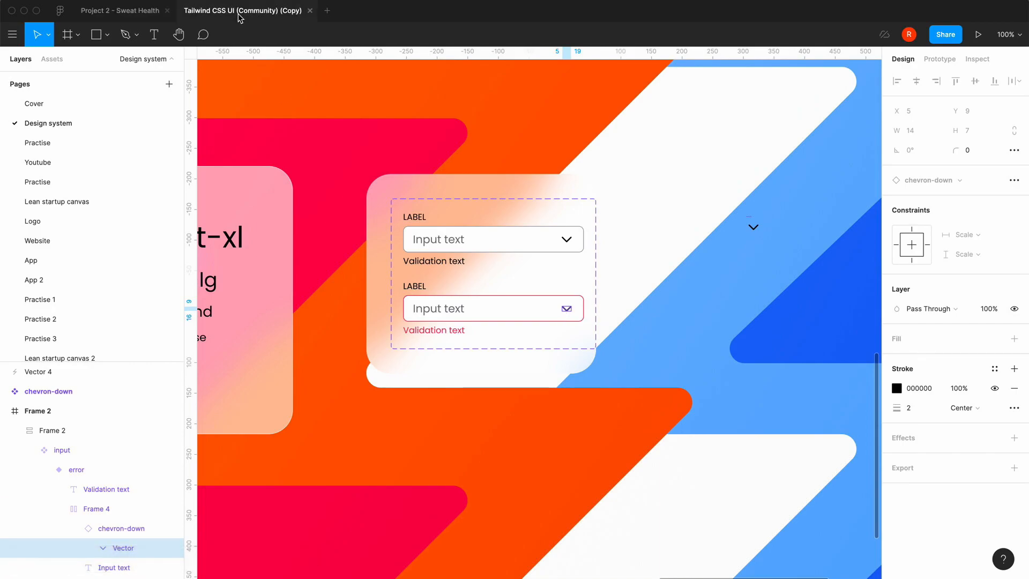
scroll(467, 369, up, 1)
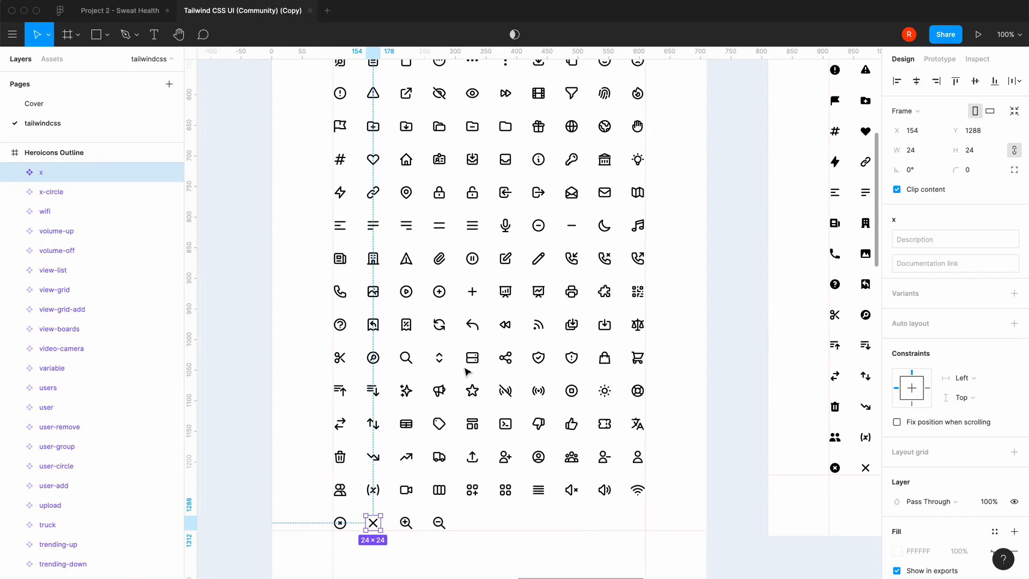
scroll(467, 370, up, 1)
scroll(466, 370, up, 3)
scroll(467, 370, right, 1)
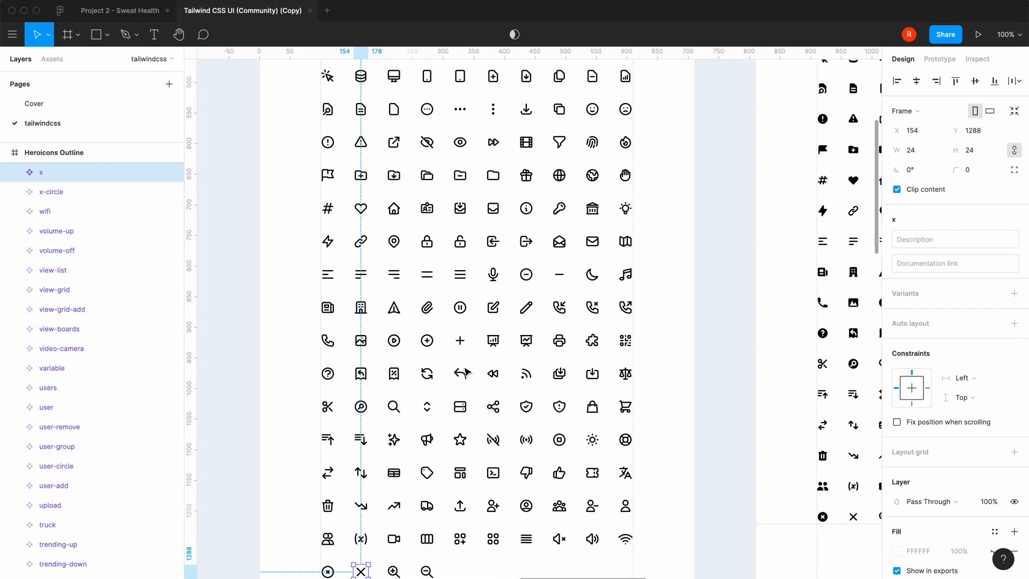
scroll(467, 369, up, 2)
scroll(466, 370, right, 1)
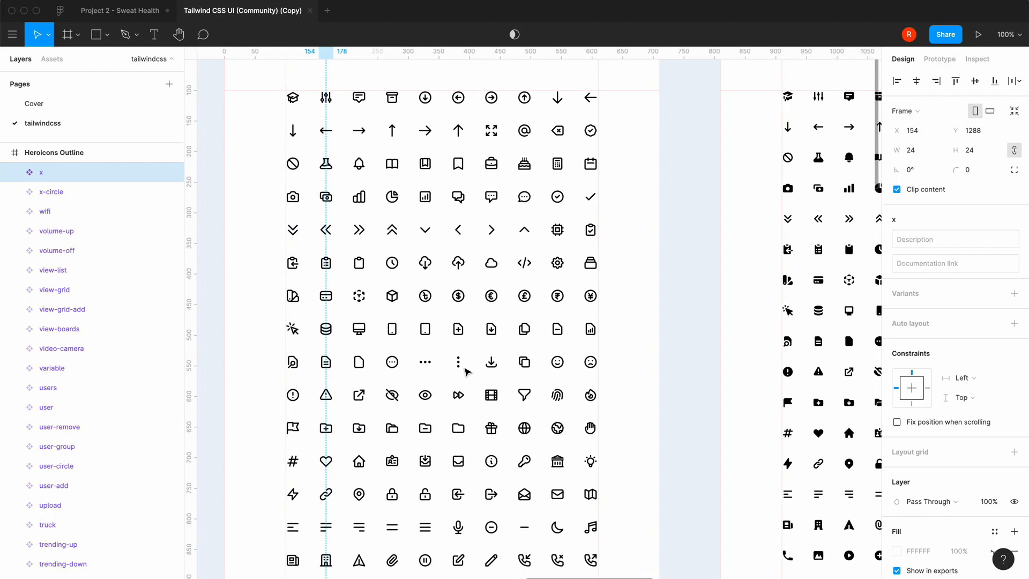
scroll(489, 395, down, 7)
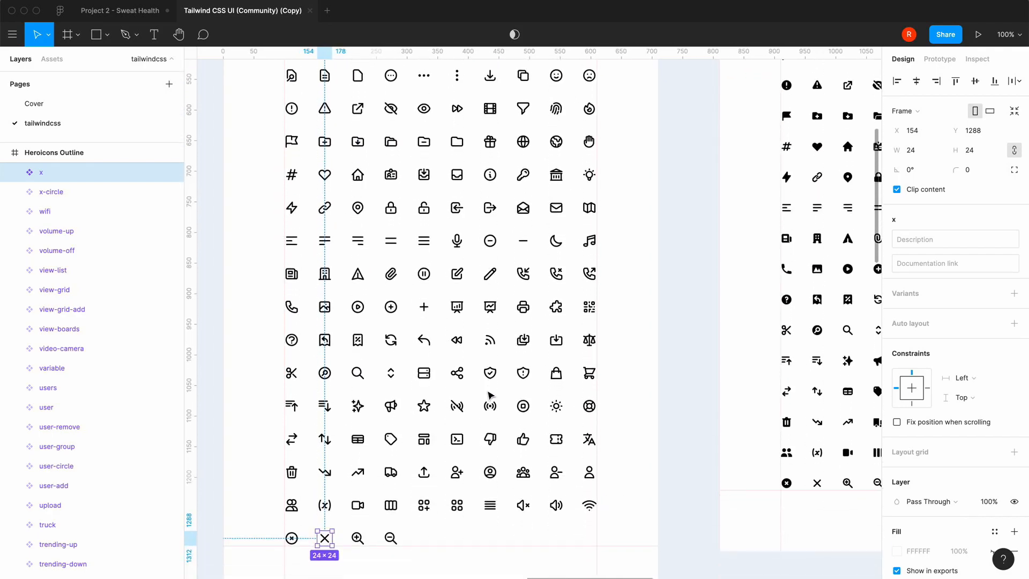
scroll(489, 396, left, 1)
click(51, 191)
key(super+c)
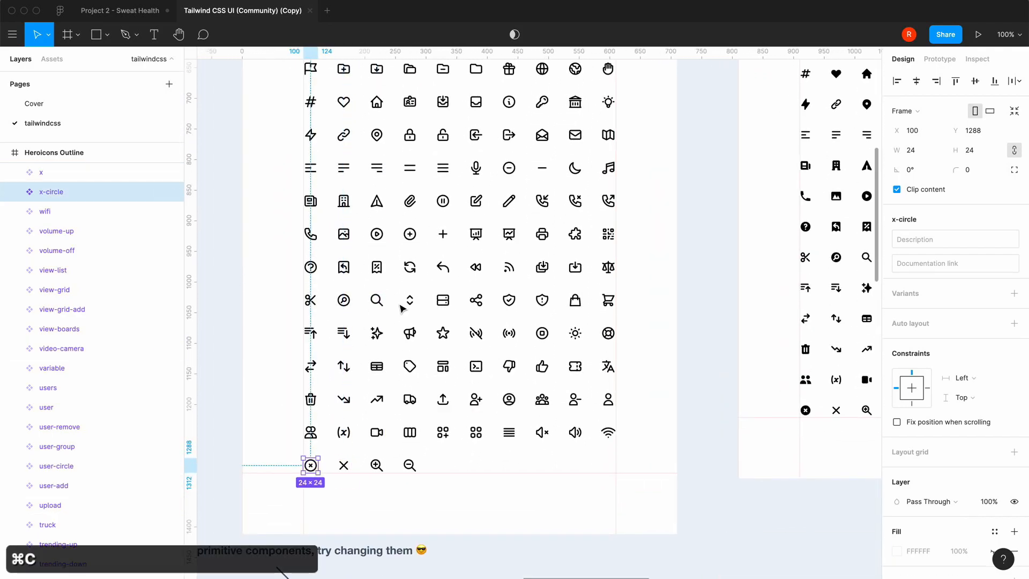
scroll(405, 306, up, 1)
scroll(405, 305, right, 1)
scroll(402, 309, up, 2)
scroll(402, 308, right, 1)
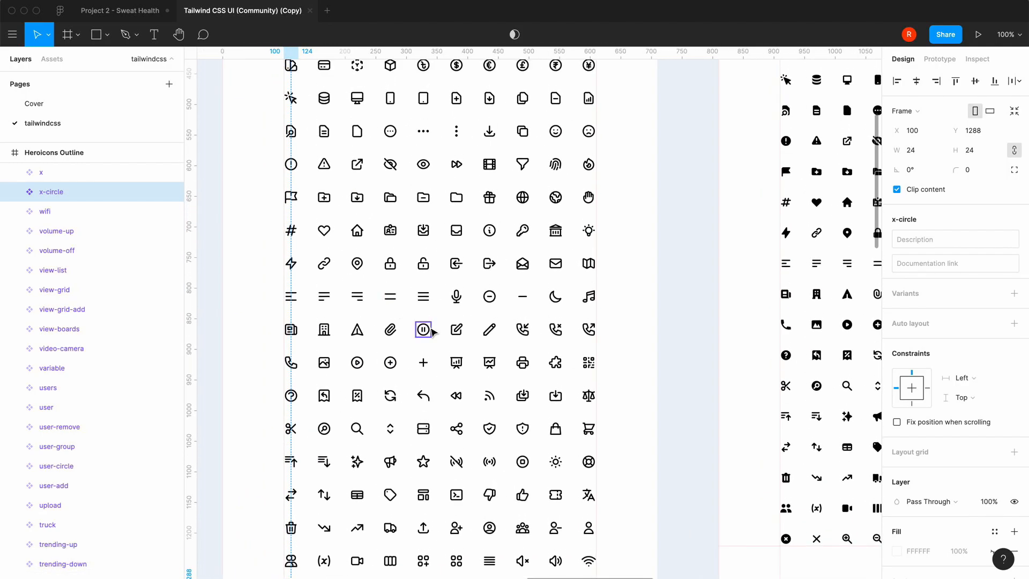
click(134, 12)
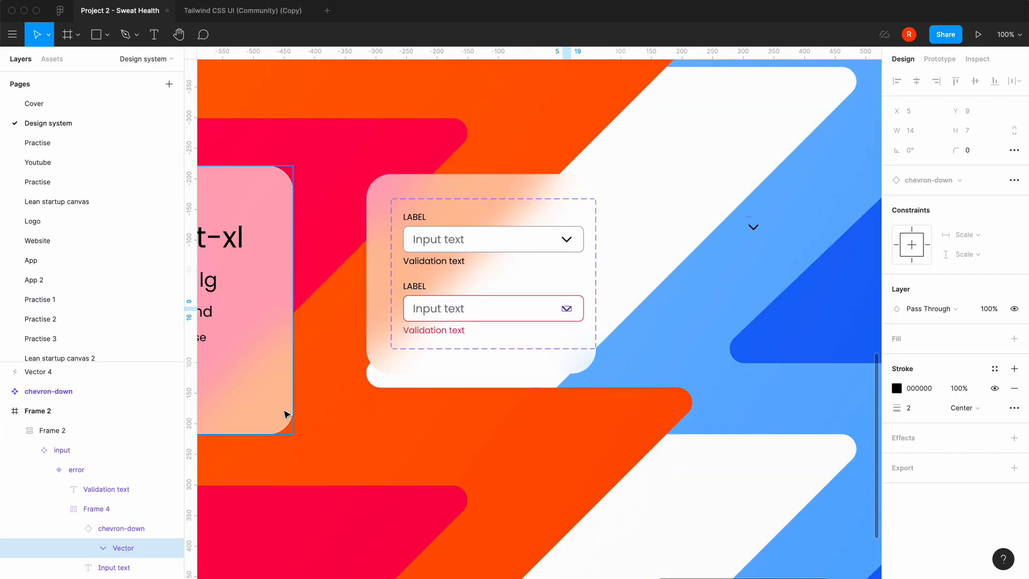
Undo the paste made with the chevron vector selected and delete the chevron-down icon from the error variant's input box.
key(super+v)
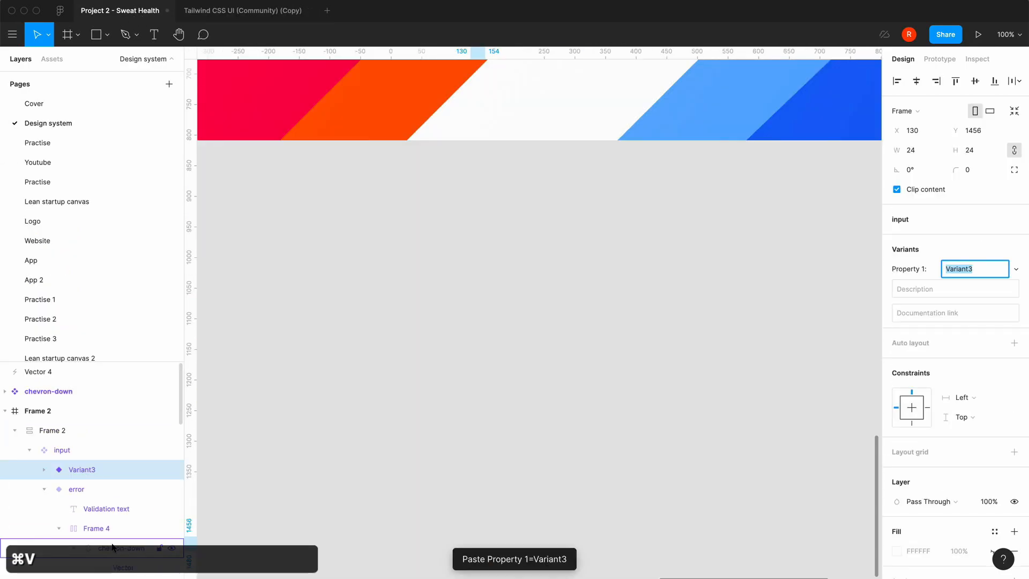
key(super+z)
click(102, 528)
key(BackSpace)
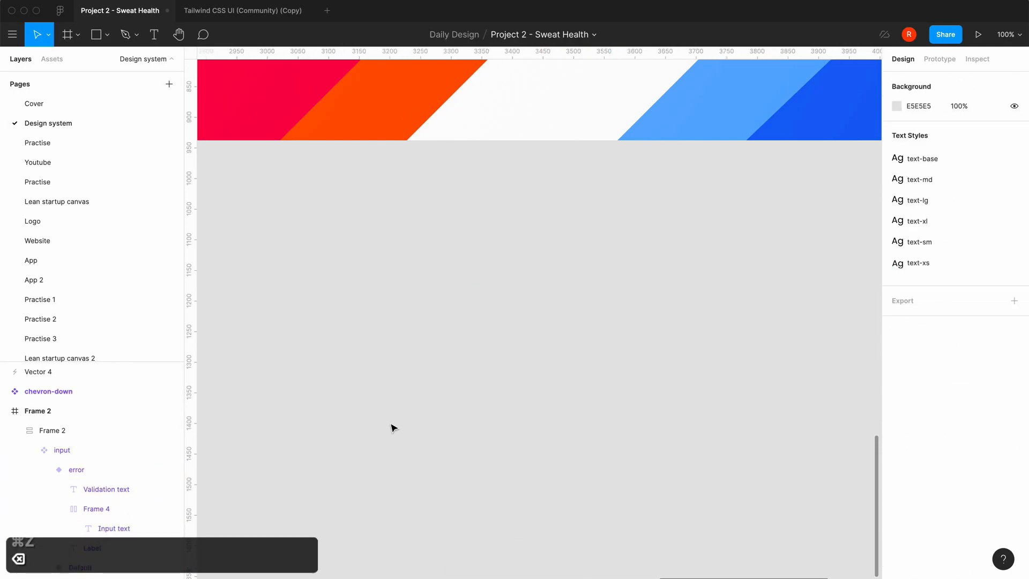
key(shift+1)
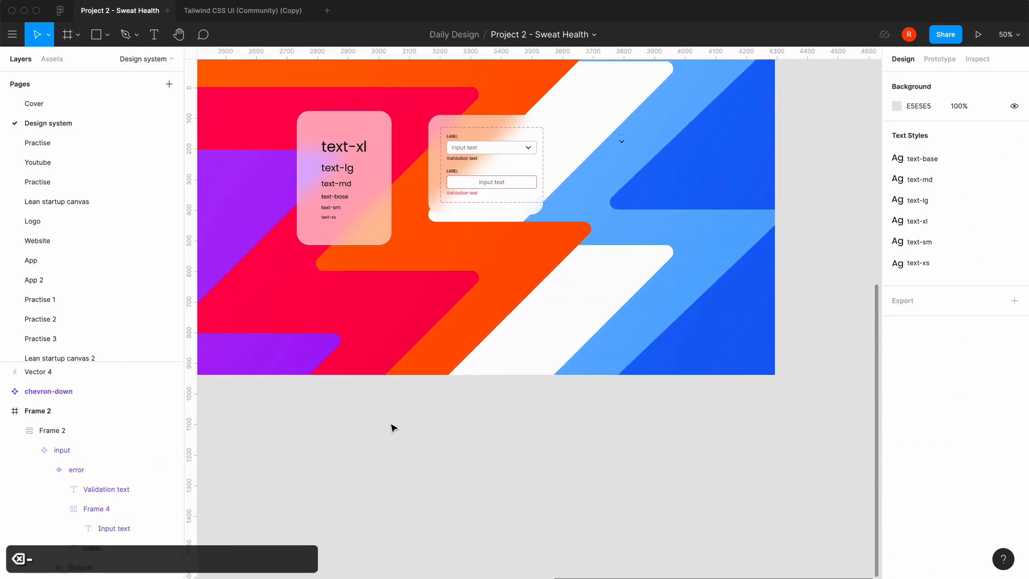
Try to paste the x-circle icon into the error variant's input box, undoing each paste.
double_click(527, 189)
double_click(527, 189)
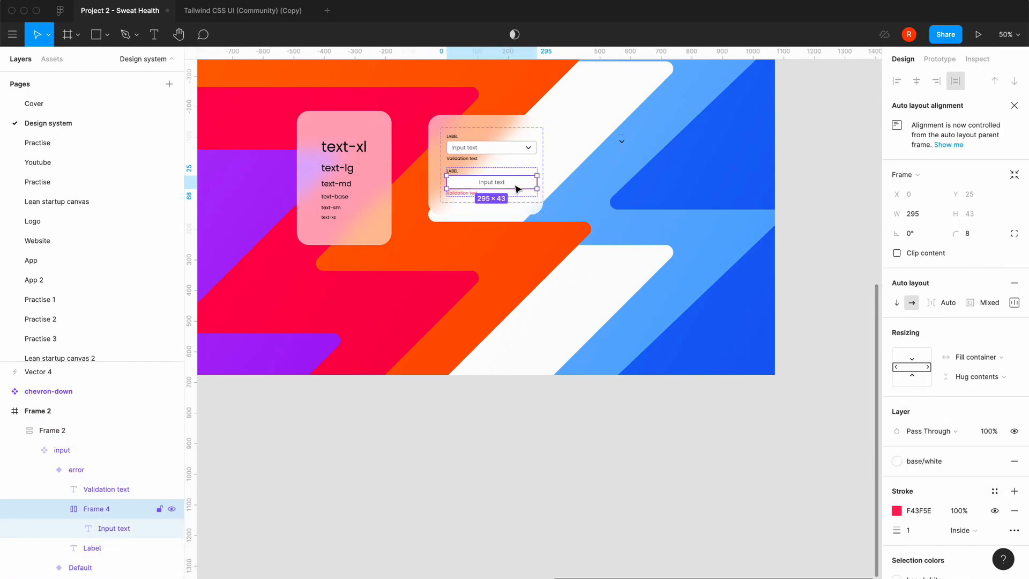
click(126, 531)
key(super+v)
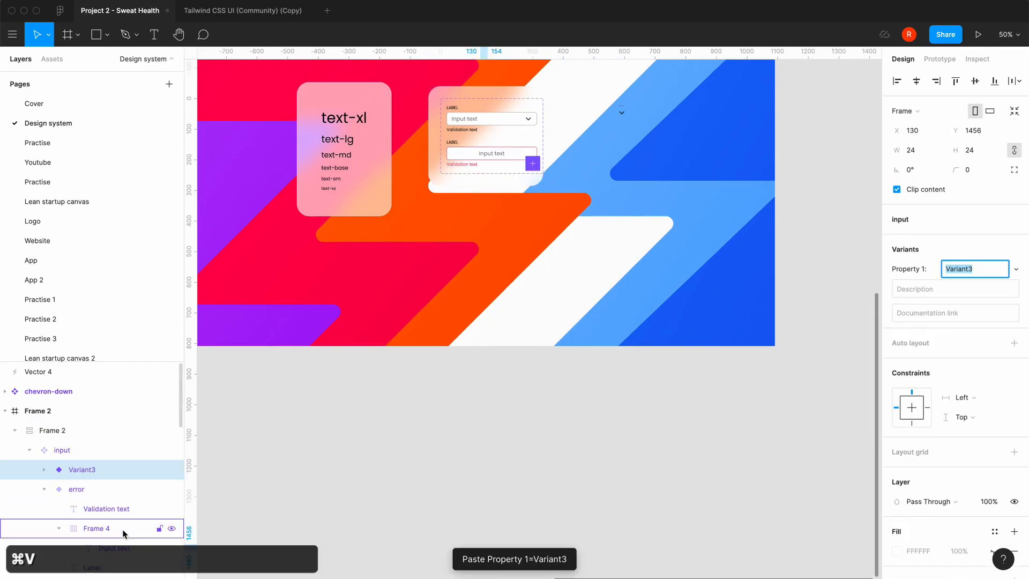
key(super+z)
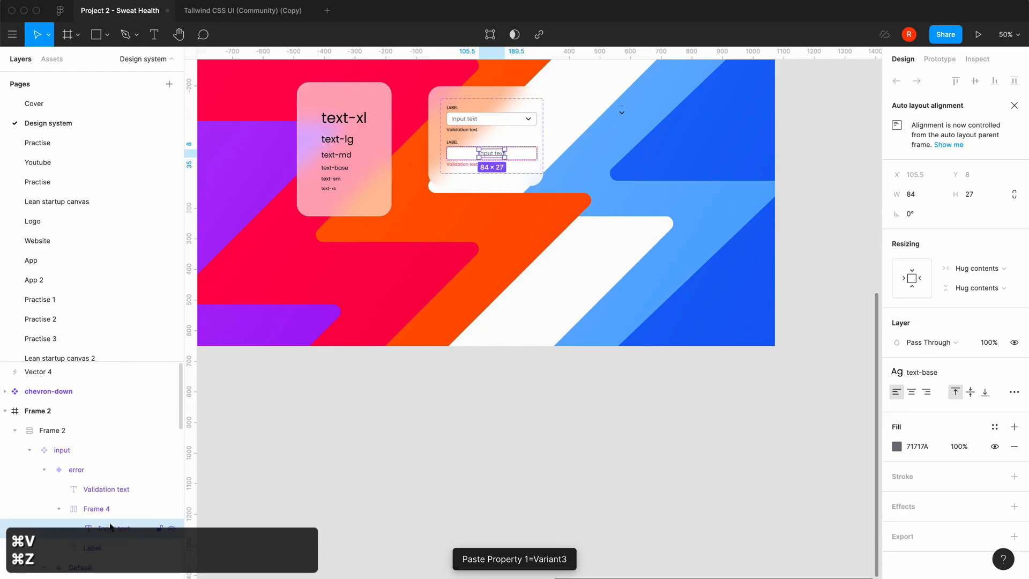
click(93, 510)
key(super+v)
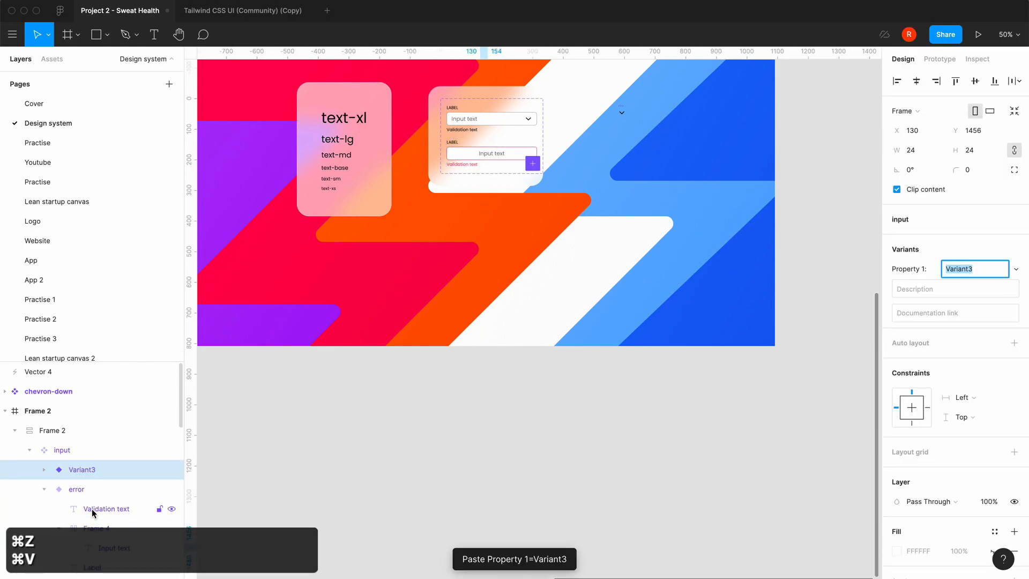
key(super+z)
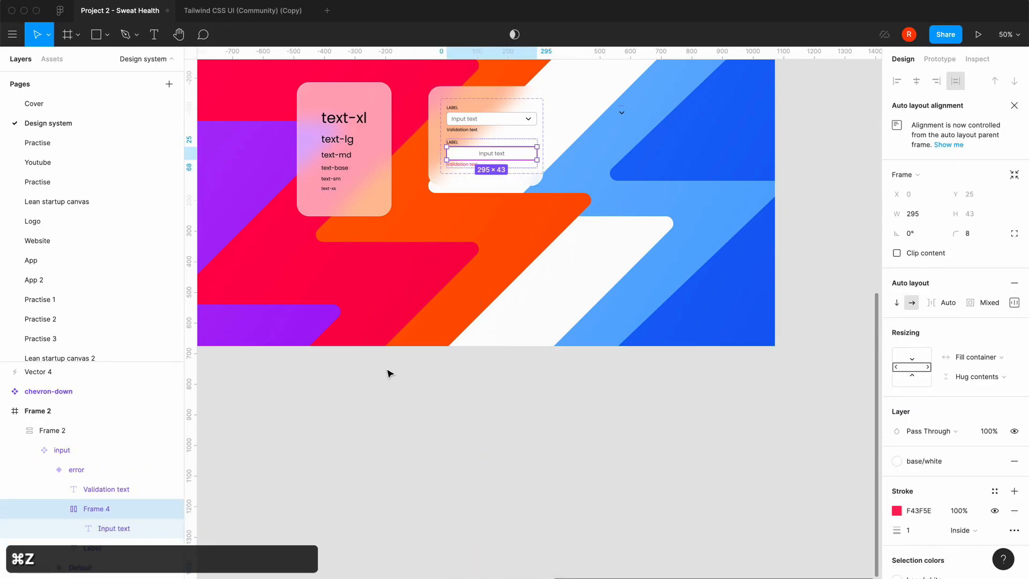
Paste the x-circle icon into the card frame that holds the input component.
click(427, 153)
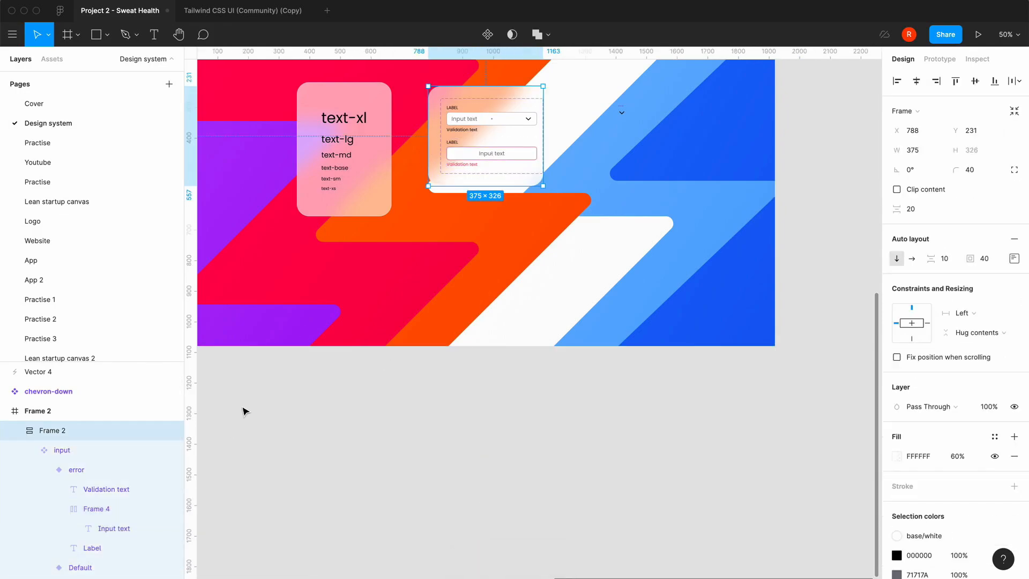
key(super+v)
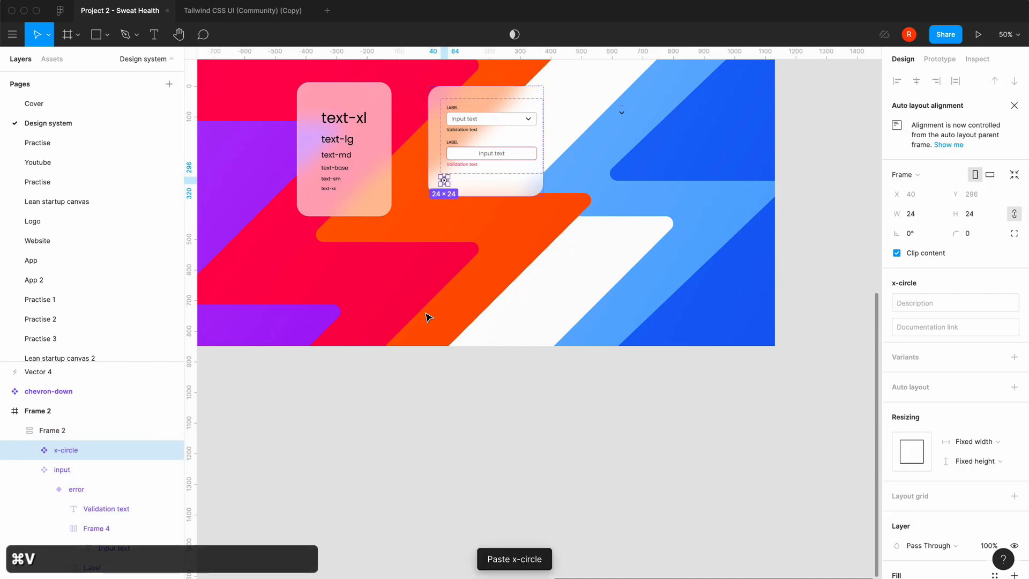
Move the vector out of the pasted x-circle component into the card frame and delete the emptied component.
click(29, 469)
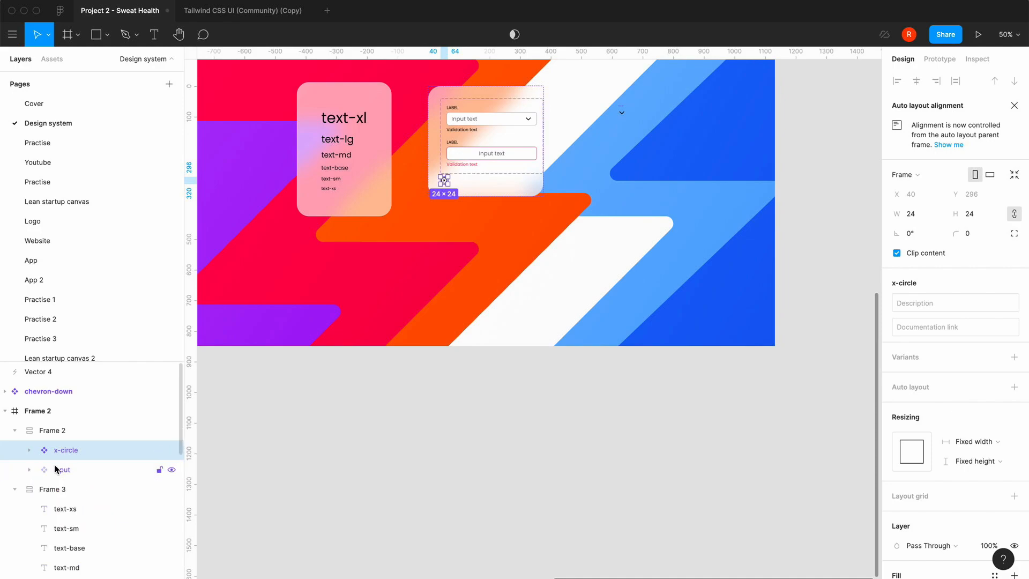
click(29, 449)
drag(56, 463, 62, 449)
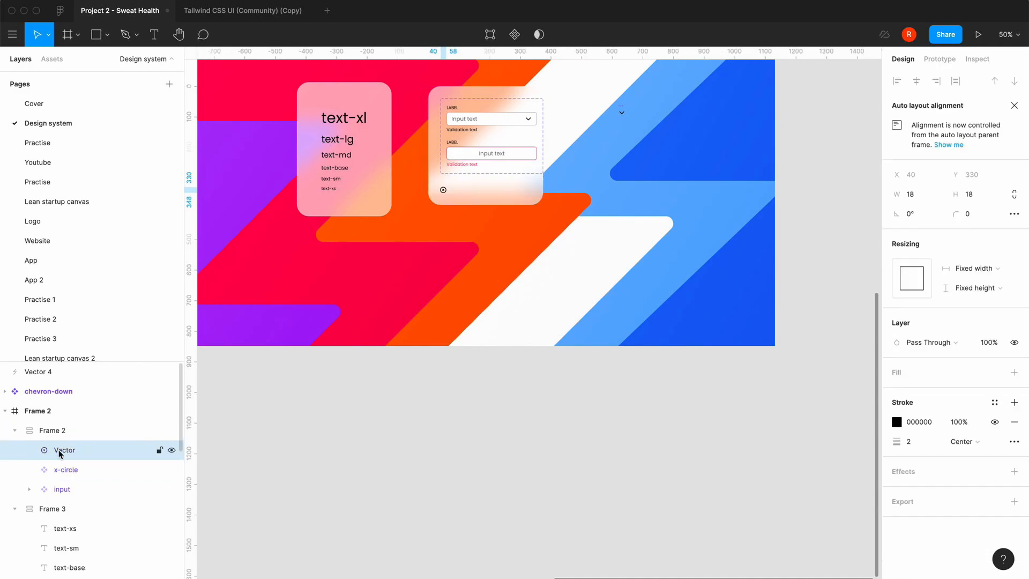
click(45, 471)
key(BackSpace)
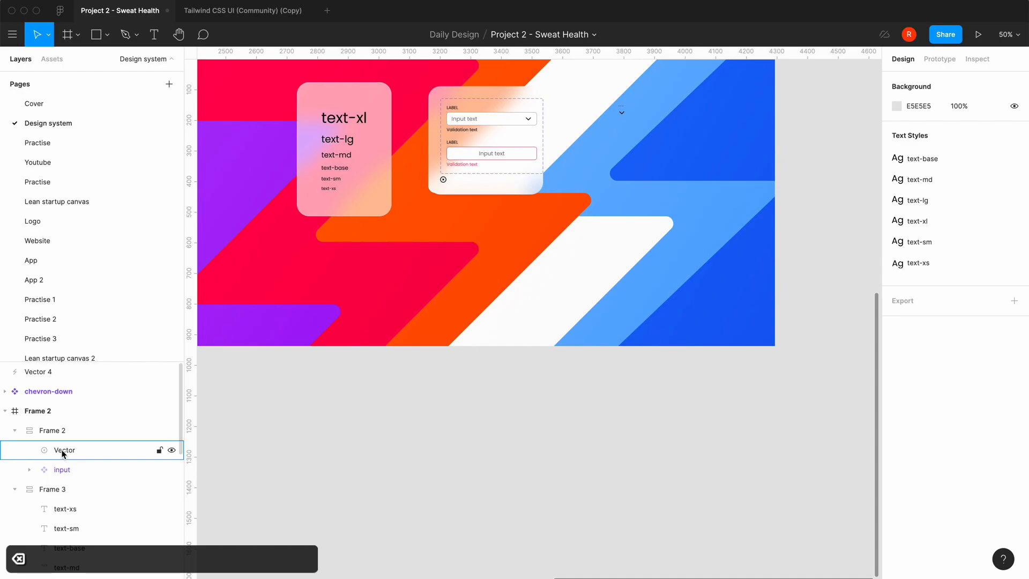
click(62, 454)
Copy the check-circle outline icon from the Tailwind CSS UI file and return to Project 2.
click(242, 10)
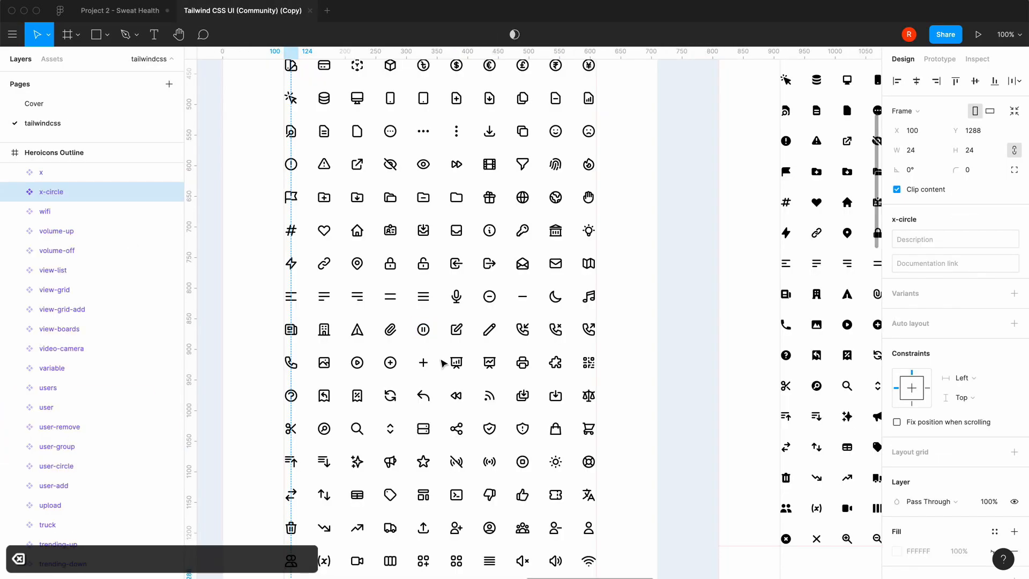
scroll(442, 363, down, 3)
scroll(443, 364, up, 1)
scroll(442, 363, up, 5)
scroll(443, 363, up, 3)
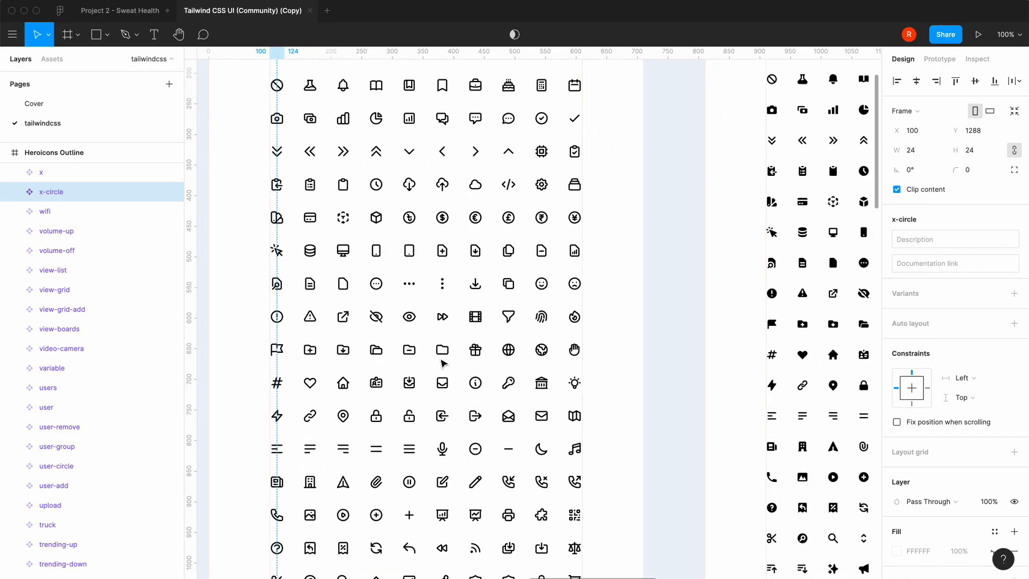
click(541, 154)
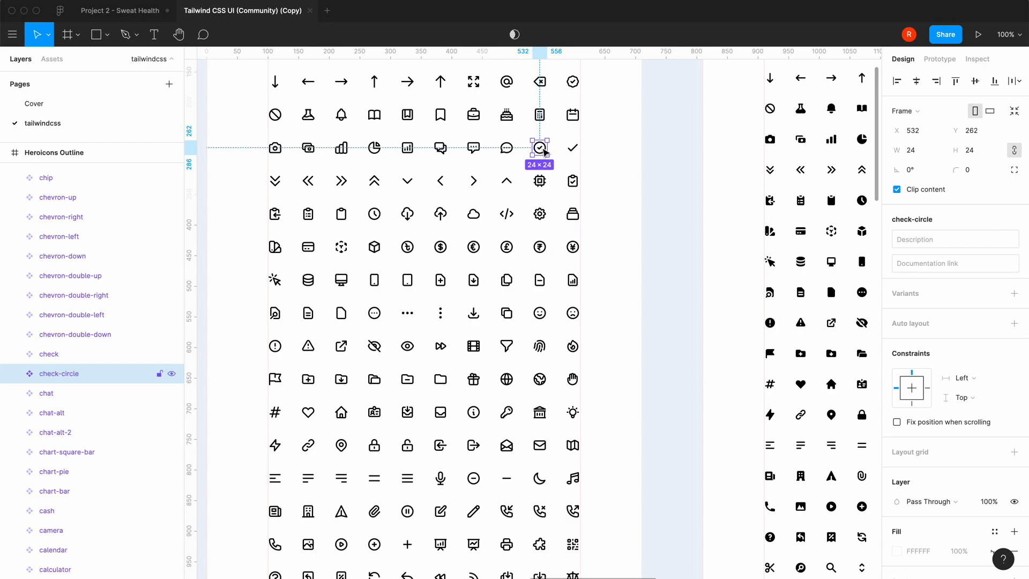
key(super+c)
click(145, 14)
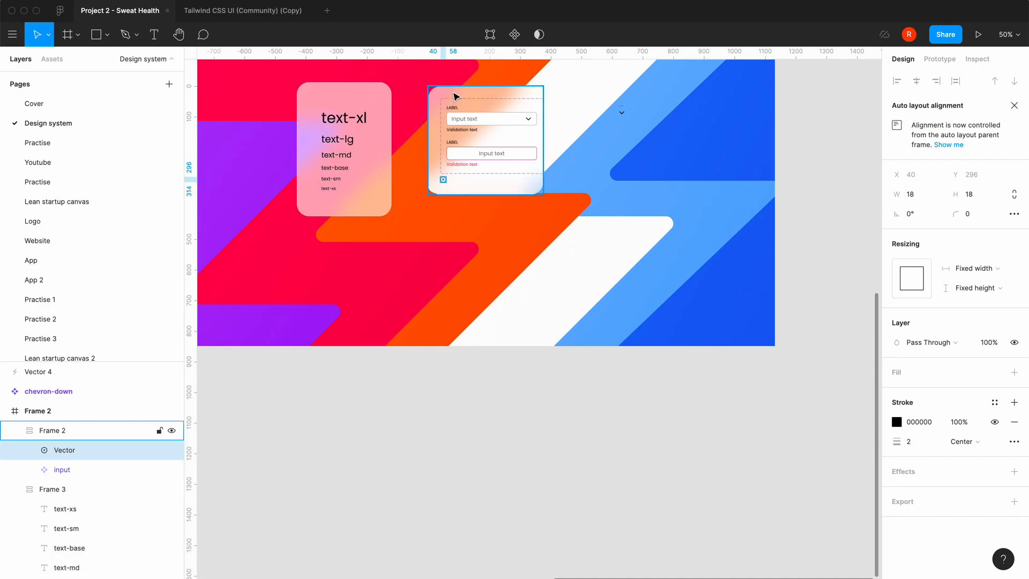
Paste the check-circle icon into the card frame, keeping only its vector there and deleting the emptied component.
click(456, 97)
key(super+v)
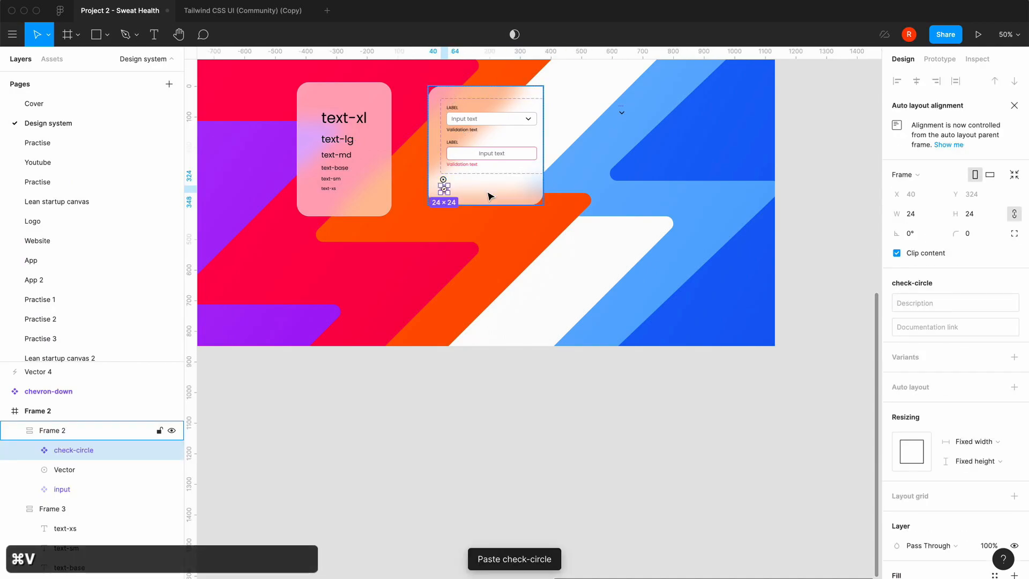
click(28, 452)
click(80, 469)
drag(86, 471, 89, 445)
click(70, 468)
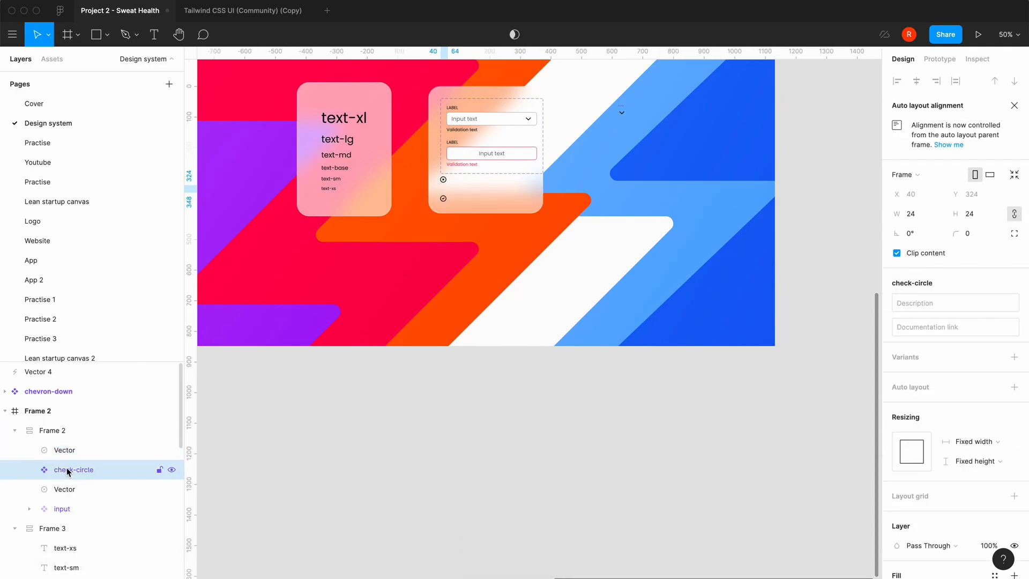
key(BackSpace)
Cut the x-circle vector from the card frame and paste it after the input text in the error variant's field.
key(equal)
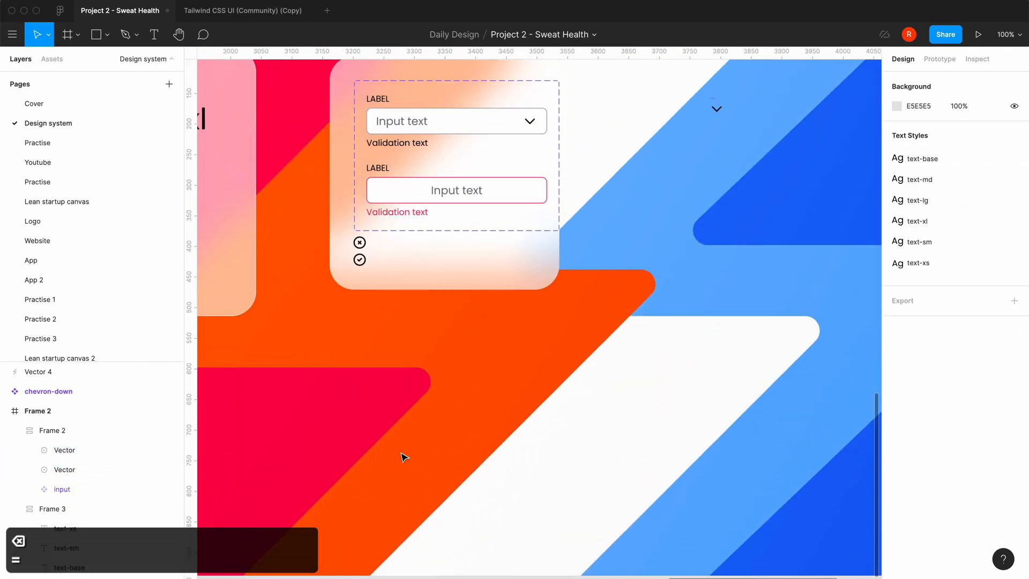
double_click(361, 242)
key(super+x)
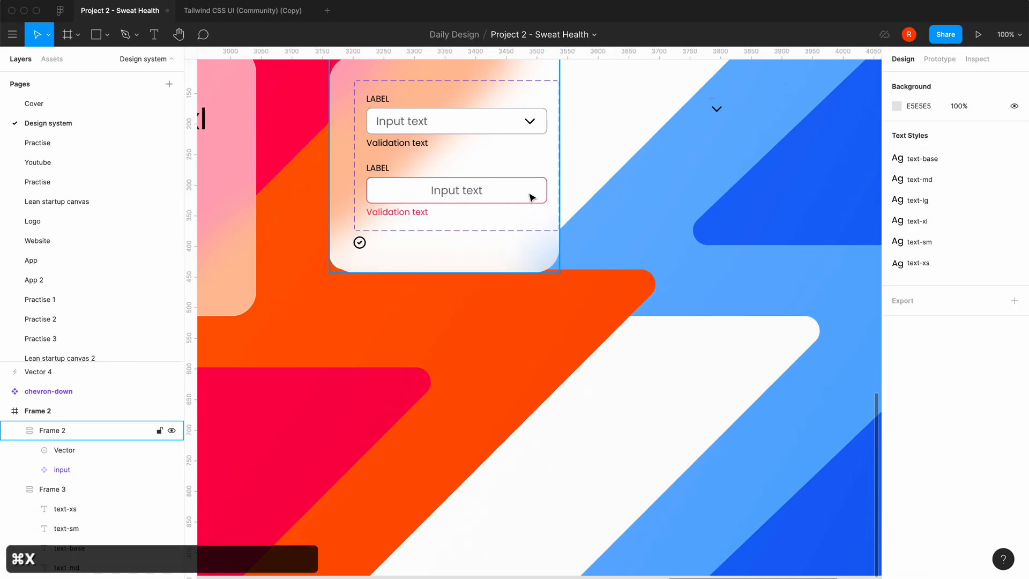
click(532, 197)
click(532, 197)
click(532, 197)
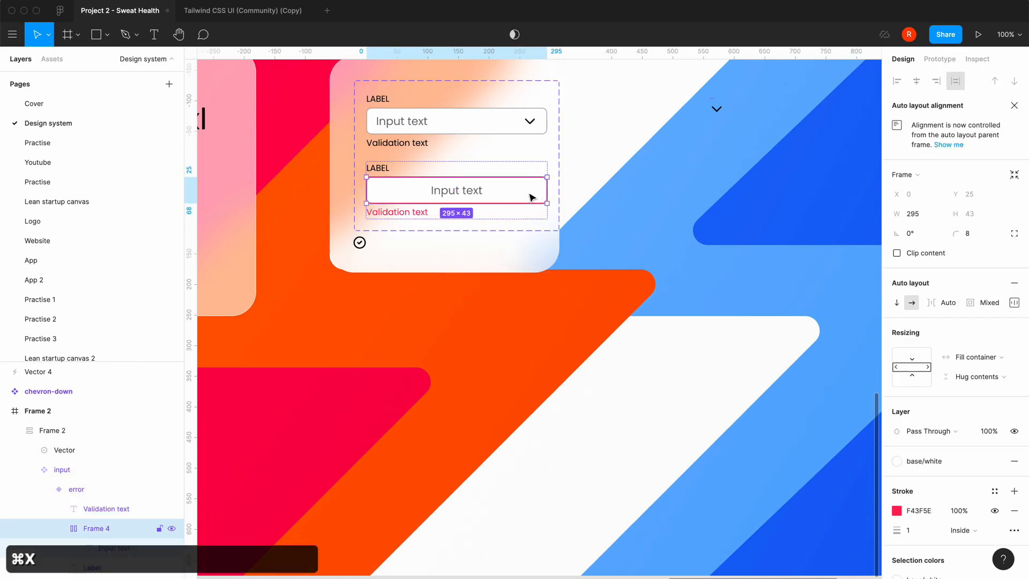
click(105, 548)
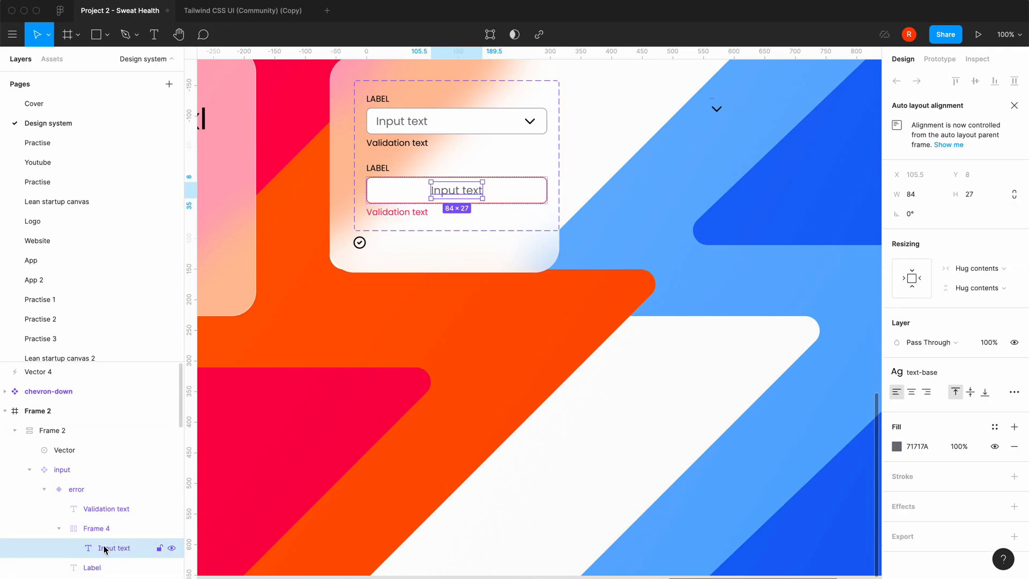
key(super+v)
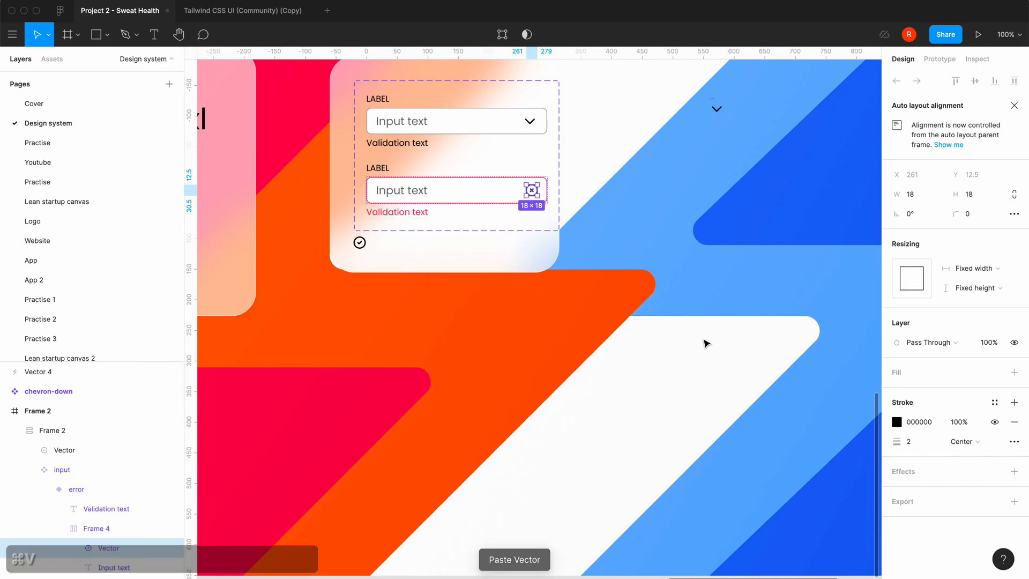
Recolour the stroke of the error variant's x-circle icon to the red of its border.
click(896, 422)
click(867, 540)
click(476, 333)
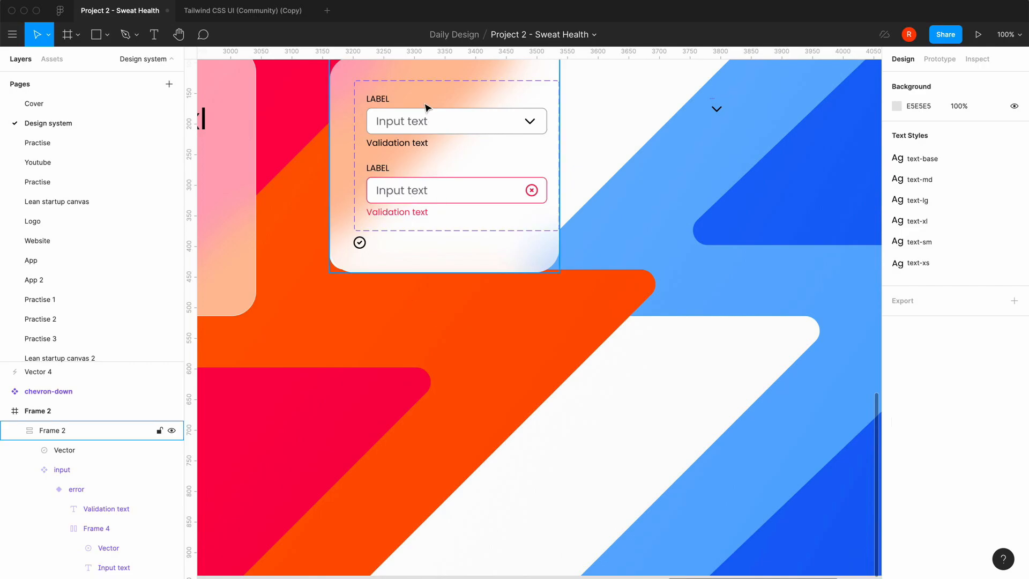
Add a third variant to the input component and name it success.
click(446, 95)
scroll(458, 348, up, 5)
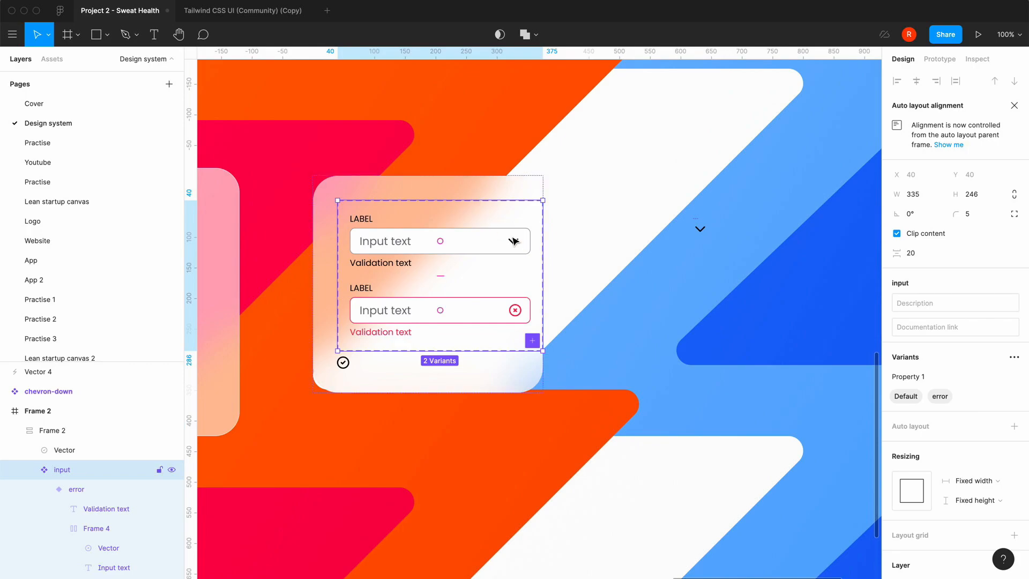
click(532, 340)
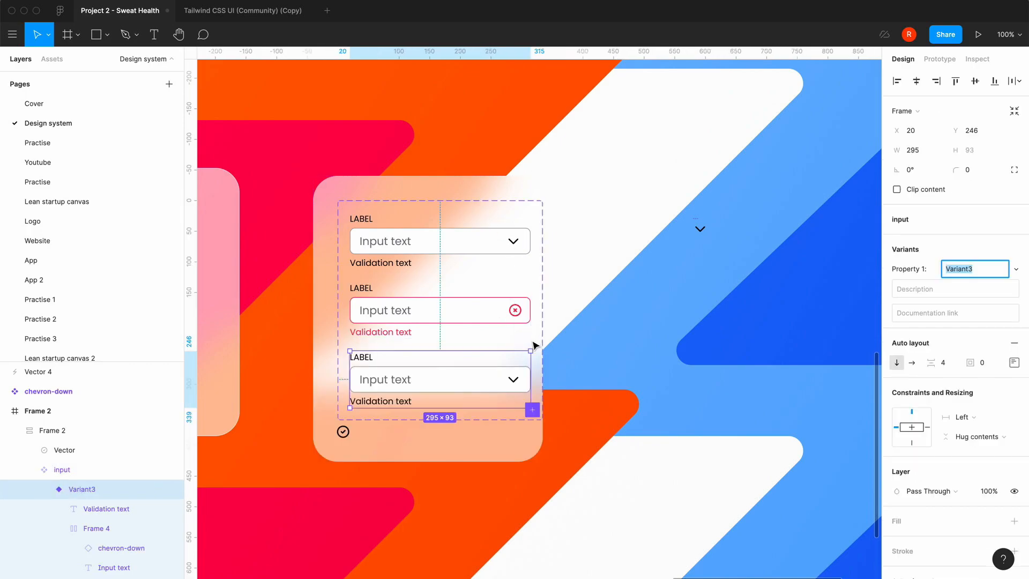
text(suc)
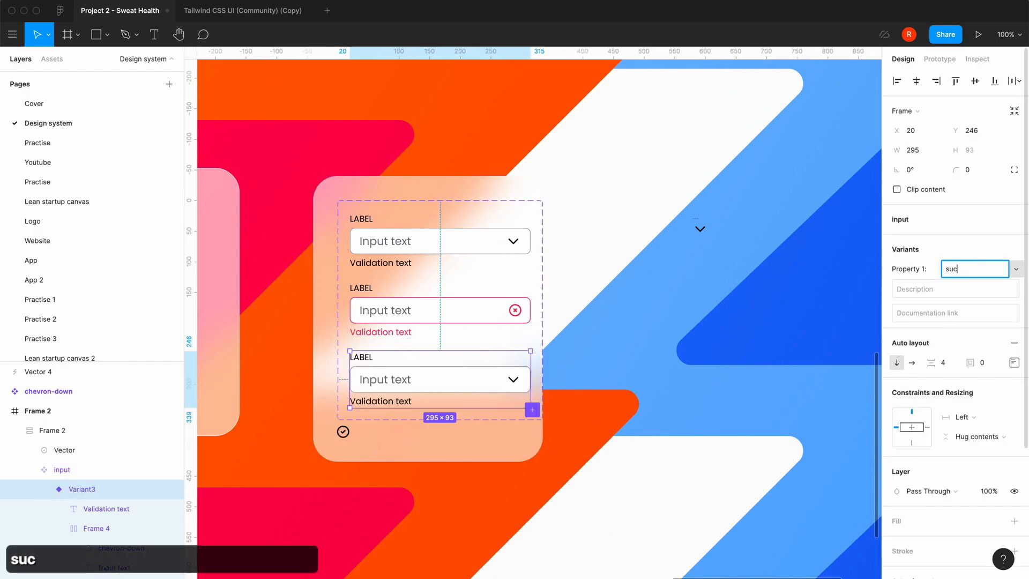
text(cess)
key(Return)
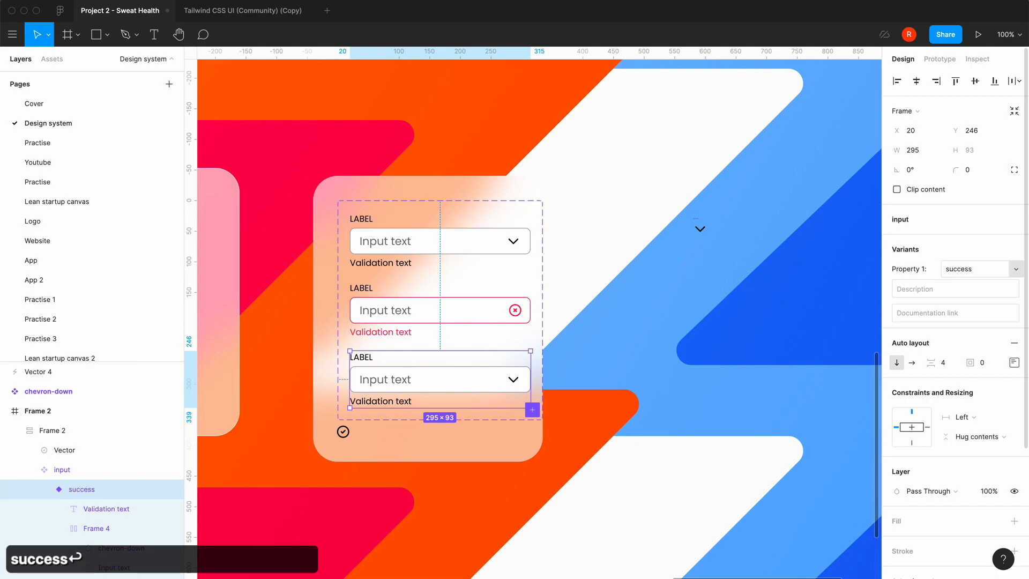
Replace the chevron in the success variant's field with the check-circle vector cut from the card frame.
click(513, 382)
click(513, 381)
key(BackSpace)
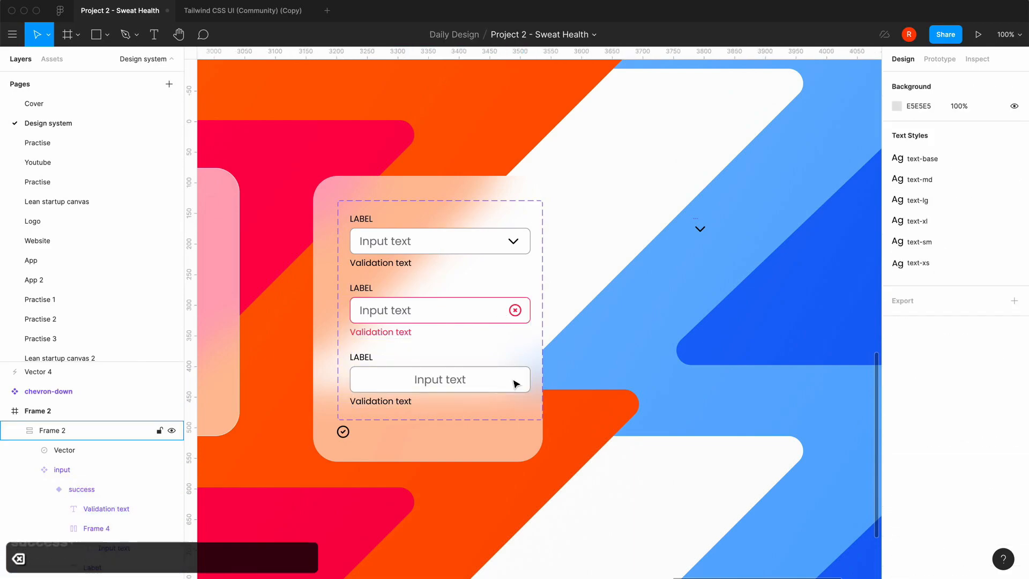
click(346, 433)
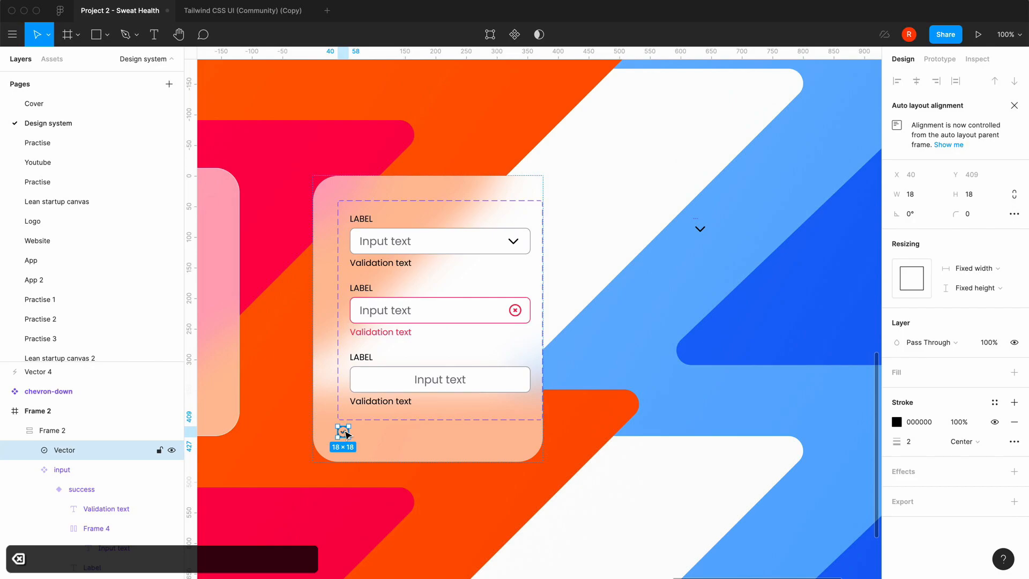
key(super+x)
click(497, 390)
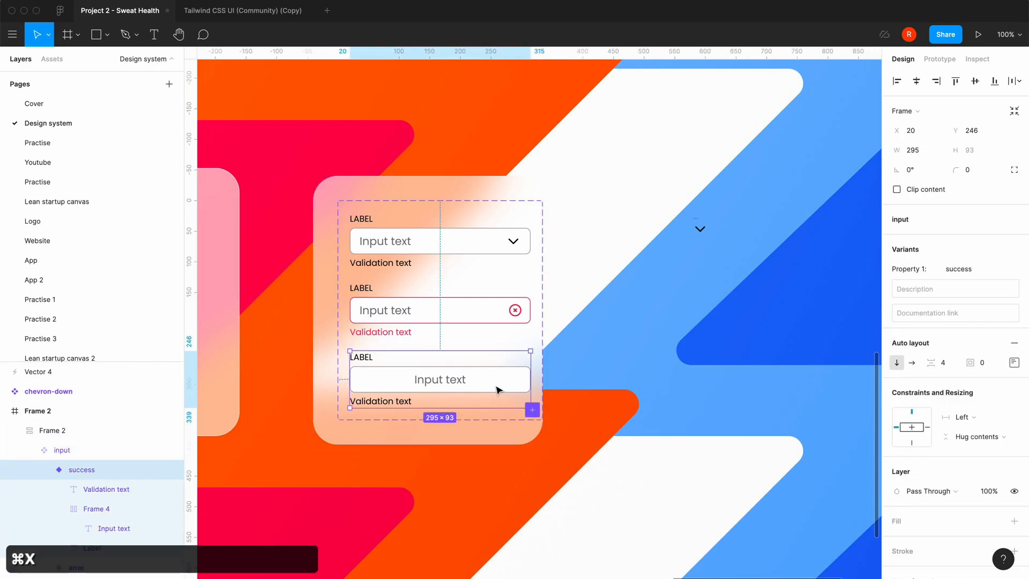
click(498, 390)
key(super+v)
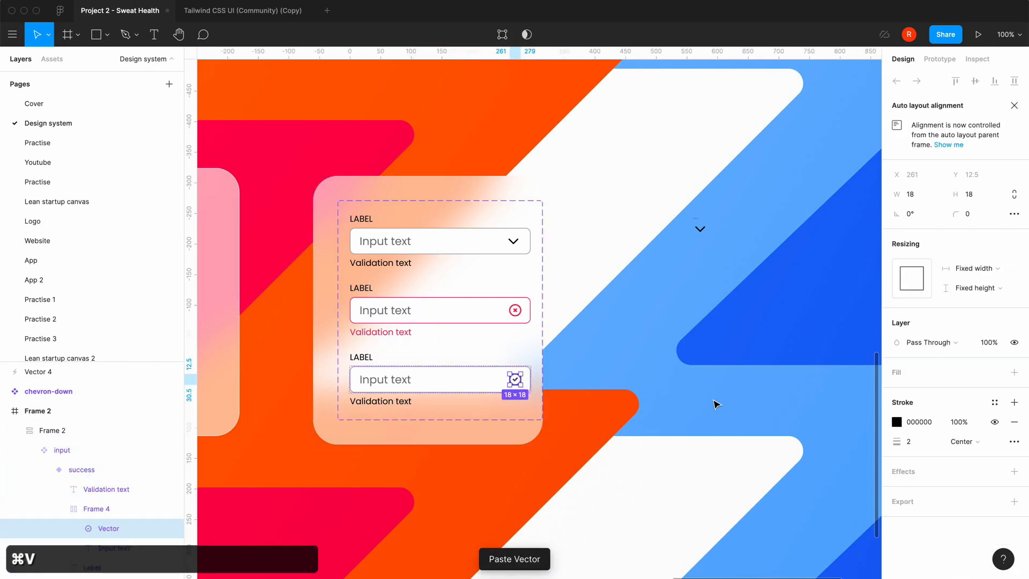
Set the check-circle icon's stroke to green 22C55E from the TailwindCSS colours.
click(897, 421)
scroll(848, 539, down, 10)
scroll(847, 540, down, 3)
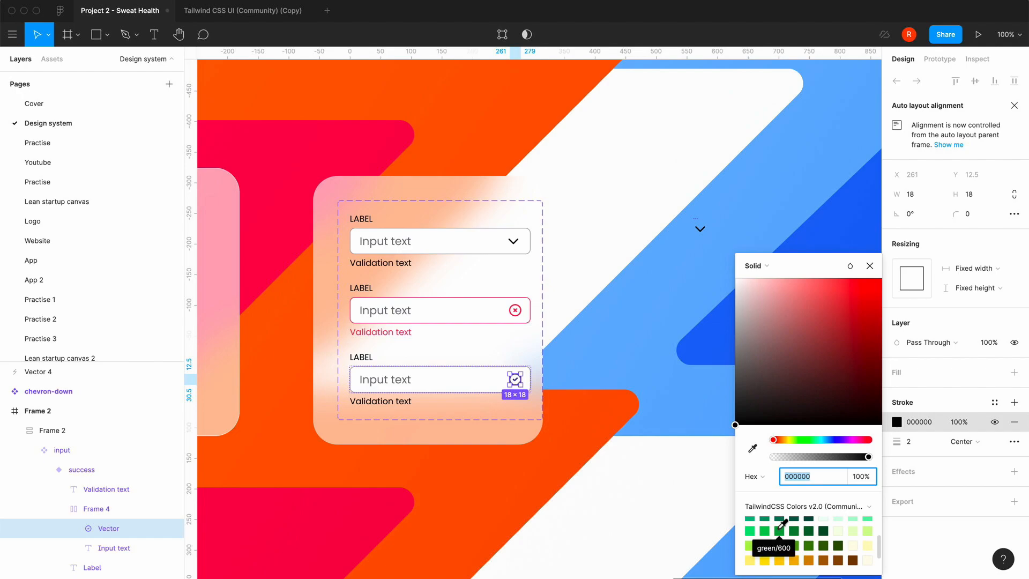
click(779, 530)
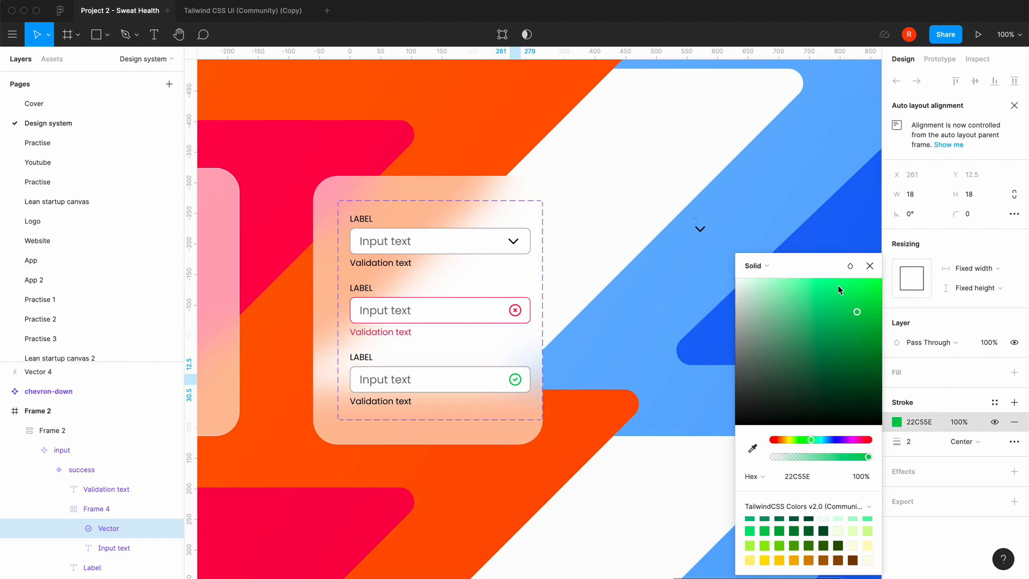
click(870, 266)
Set the border stroke of the success variant's input field to green 22C55E.
click(494, 380)
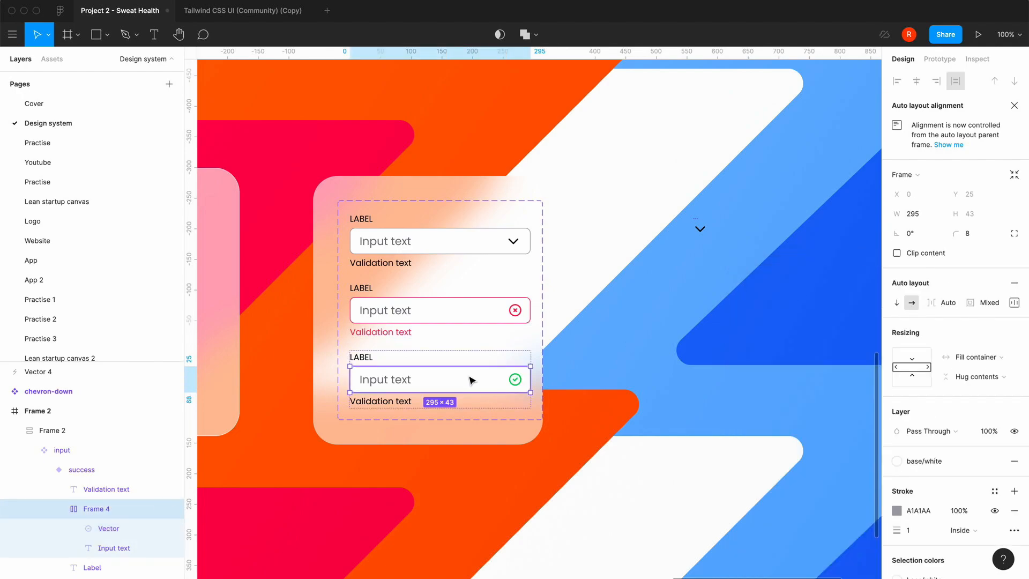
click(892, 513)
scroll(810, 552, down, 5)
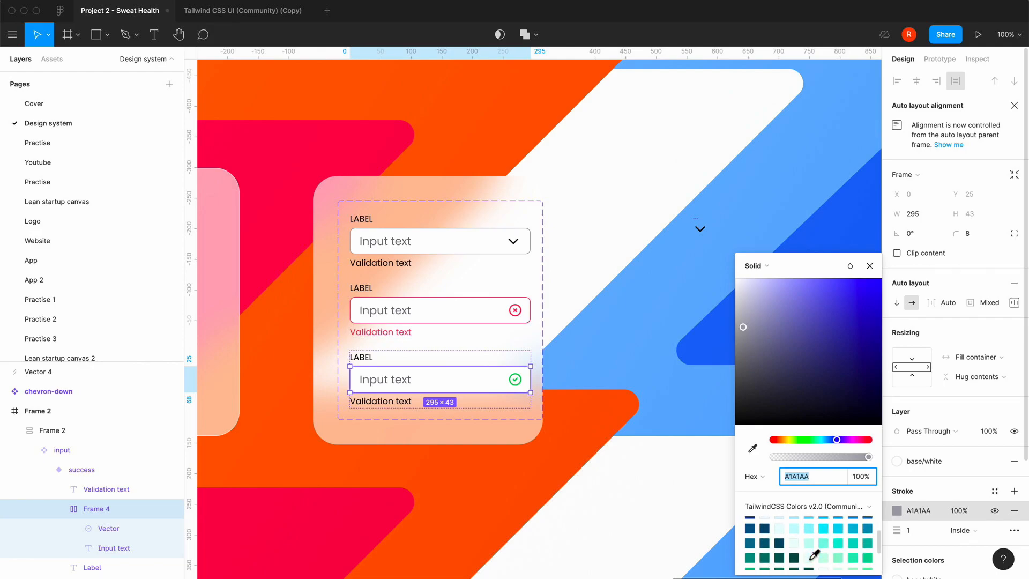
scroll(810, 561, down, 2)
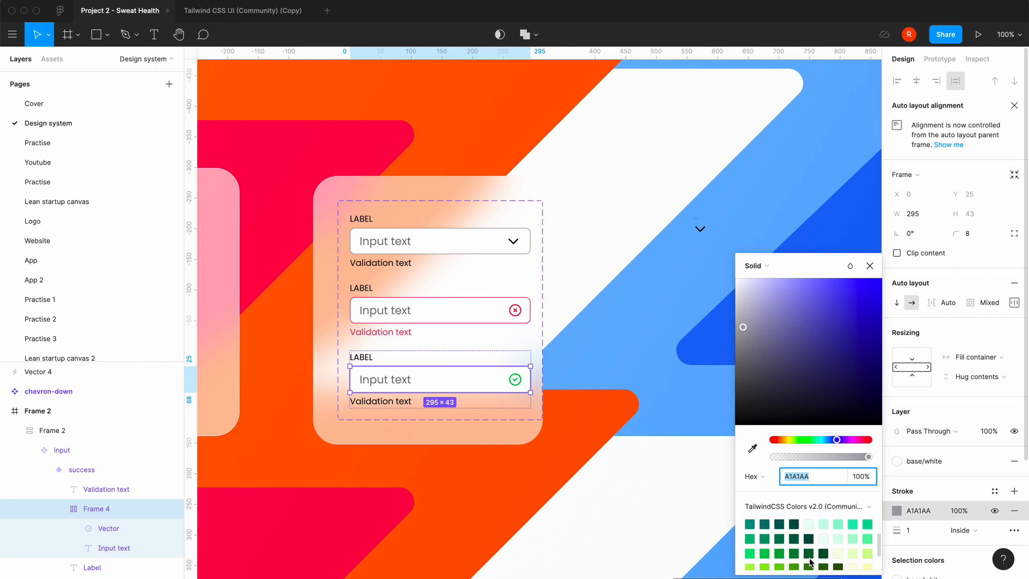
click(766, 551)
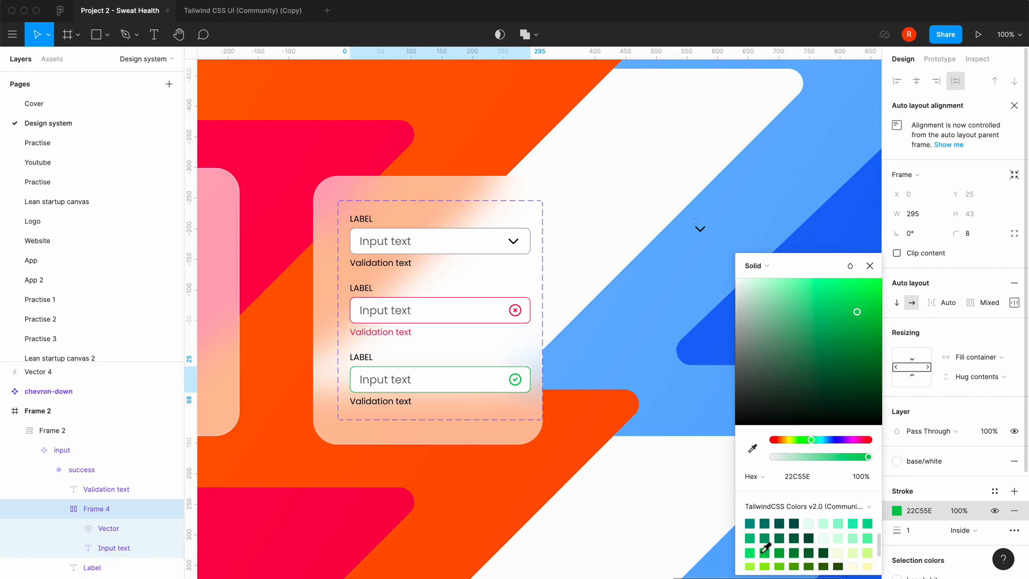
Set the fill of the success variant's validation text to green/500 (22C55E).
click(385, 403)
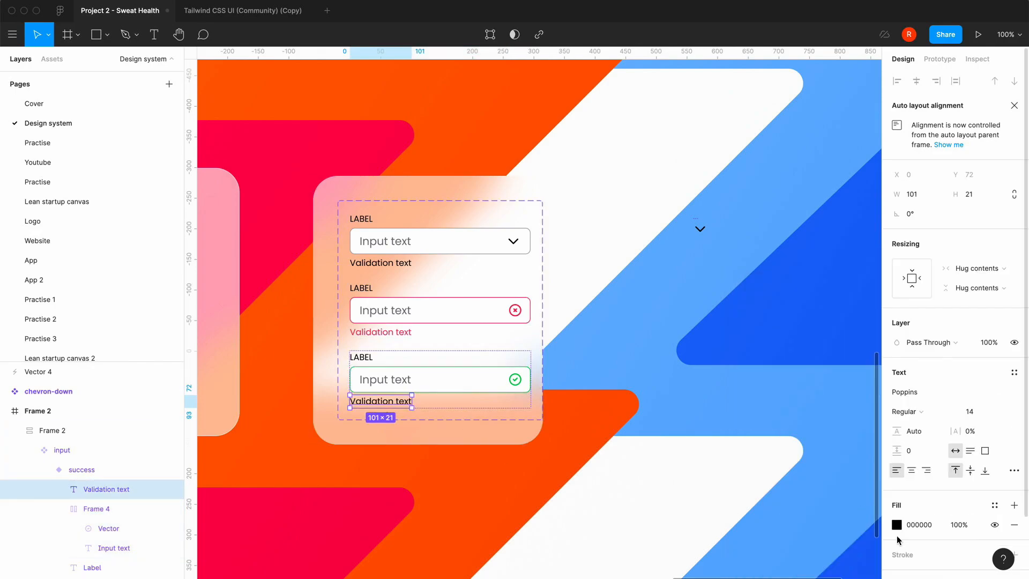
click(897, 524)
scroll(813, 550, down, 8)
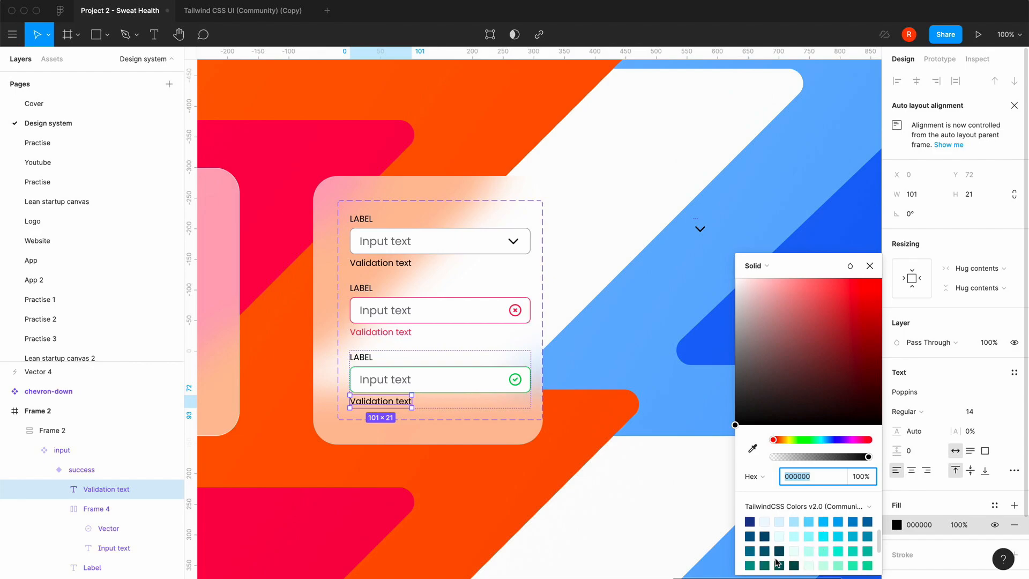
scroll(755, 556, down, 3)
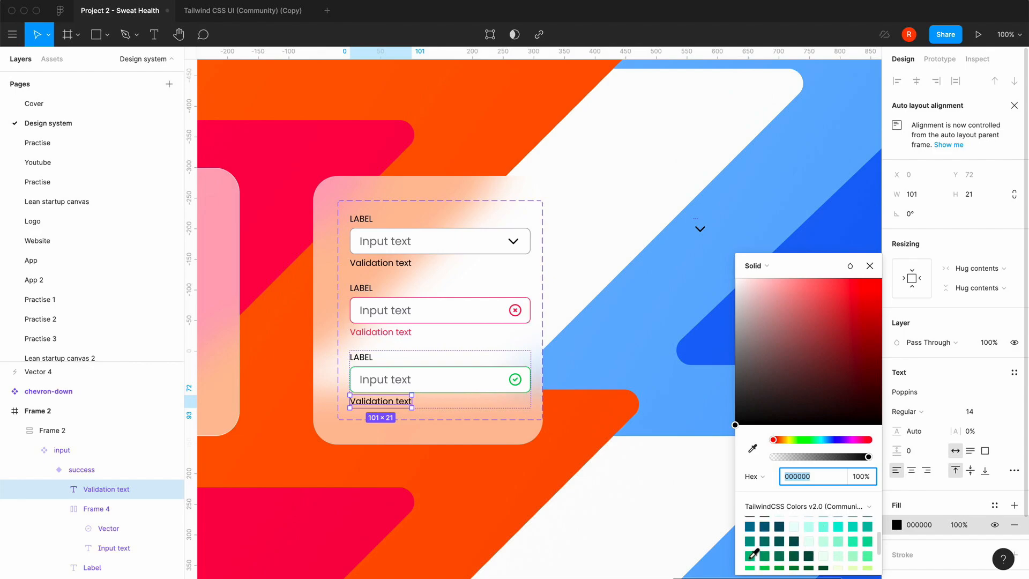
scroll(751, 560, down, 1)
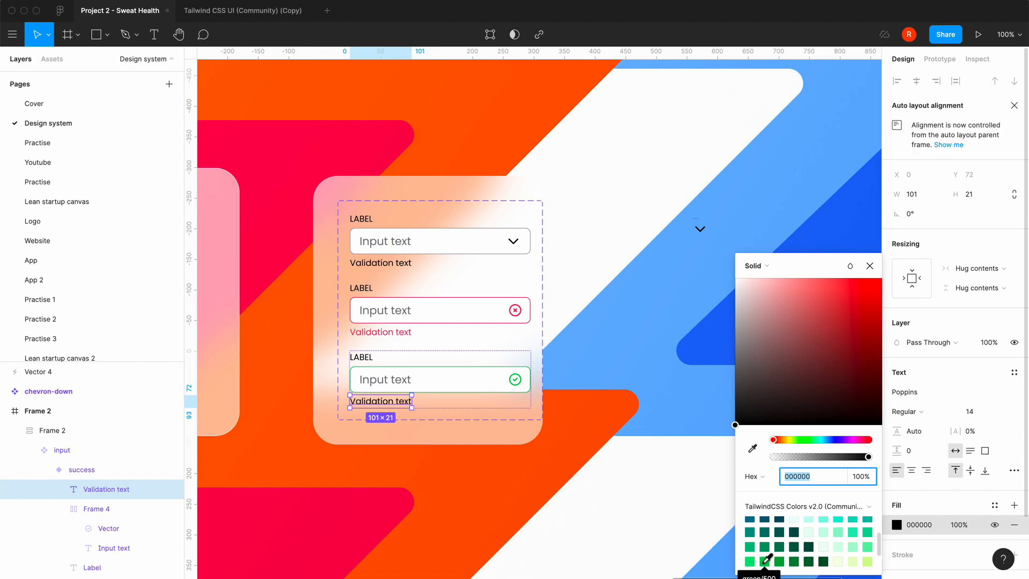
click(764, 559)
click(870, 266)
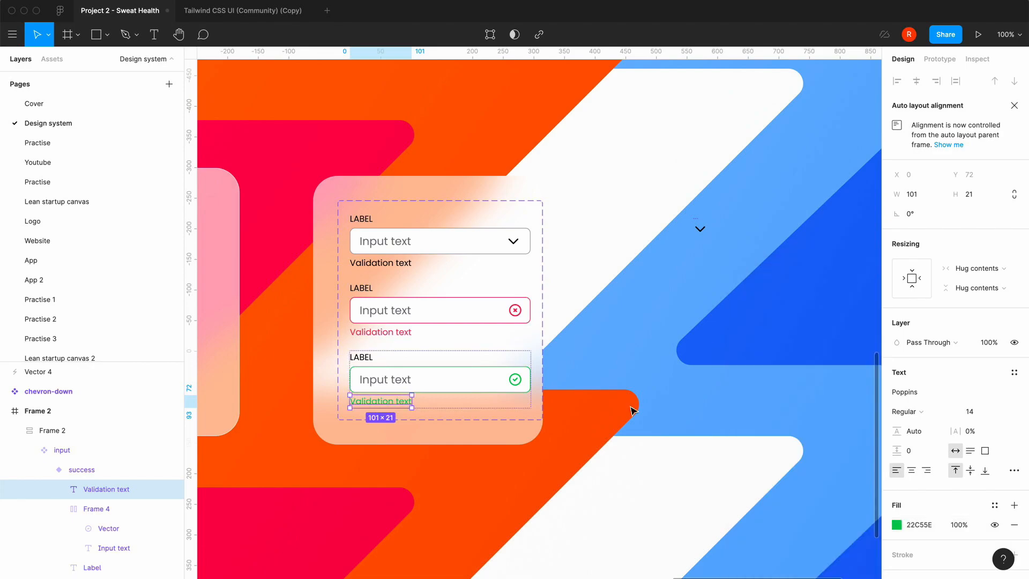
click(634, 409)
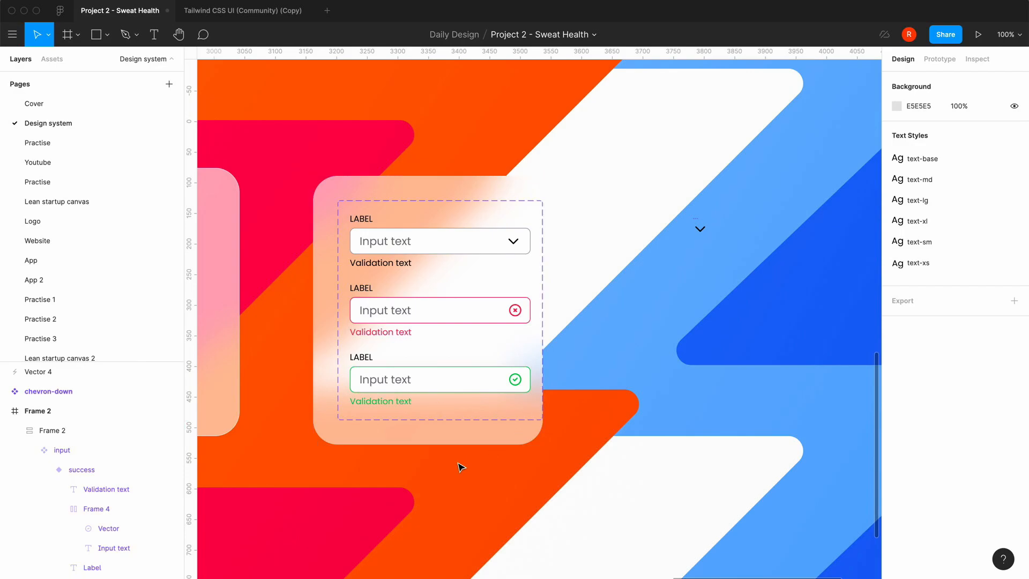
Move the card frame holding the input component to about X 700, Y 196 and resize it to fit its contents.
click(449, 192)
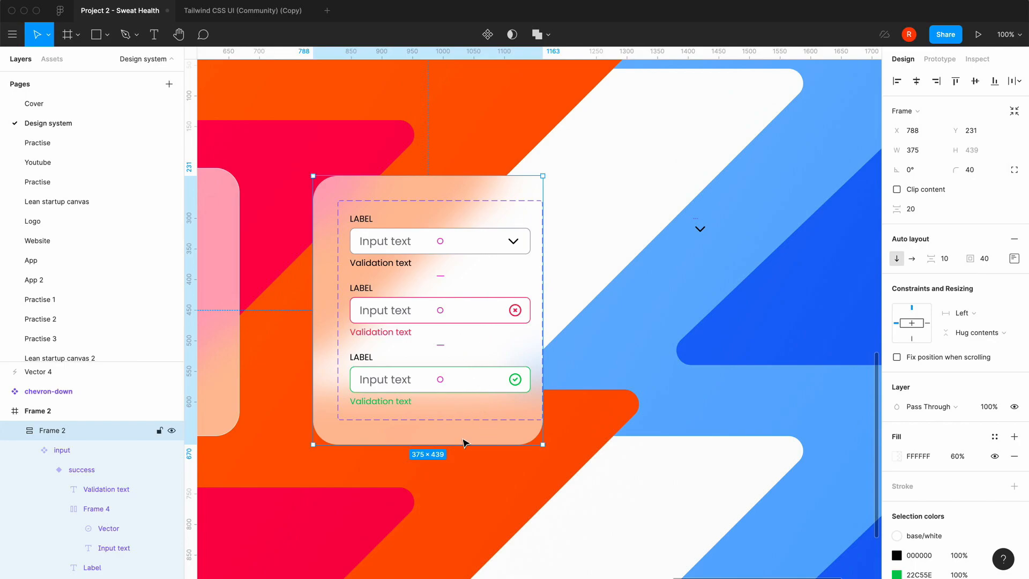
click(466, 498)
key(minus)
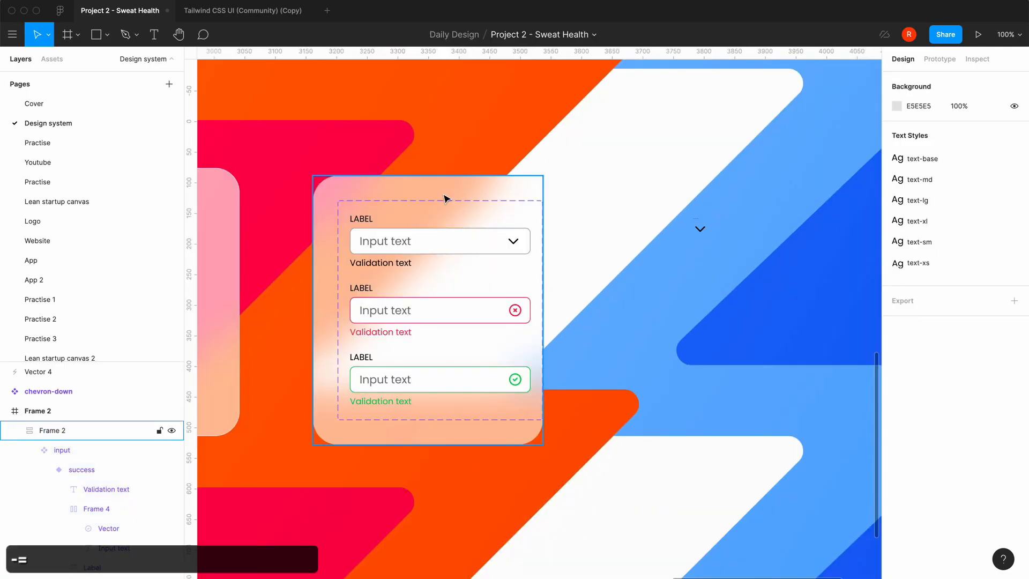
drag(467, 198, 399, 179)
double_click(467, 203)
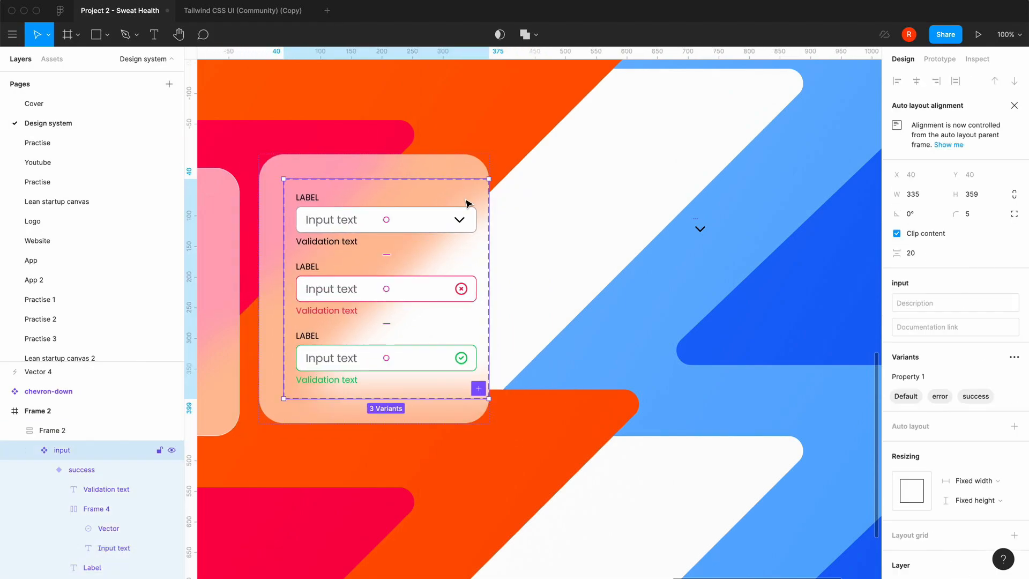
click(448, 178)
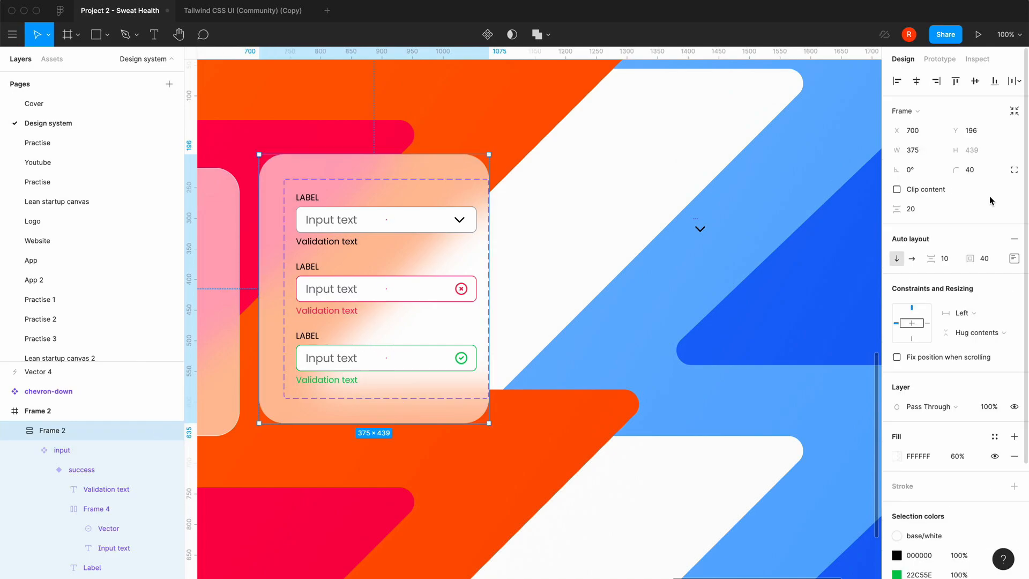
click(1014, 110)
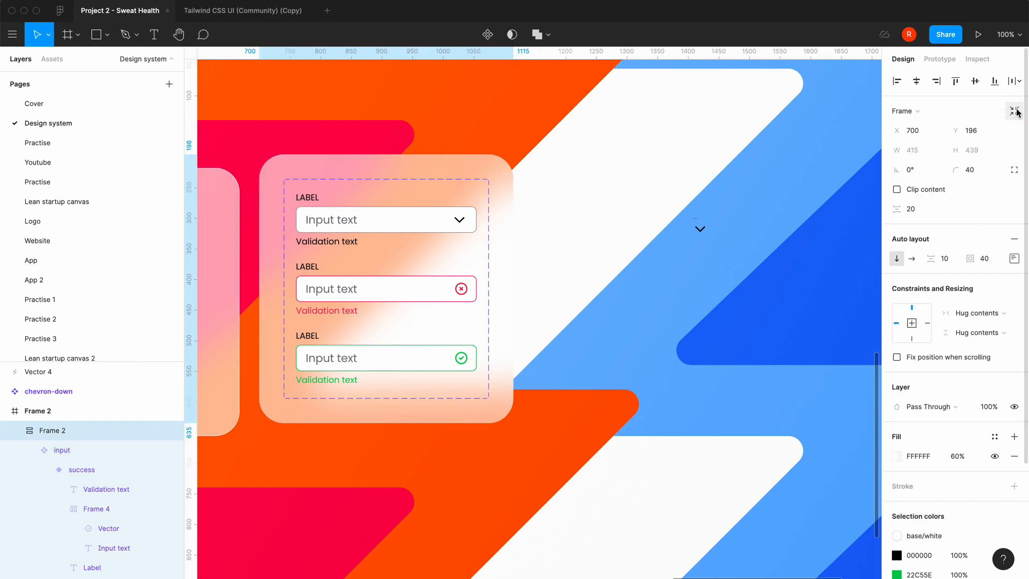
Add a fourth variant to the input component and name its property value "disabled".
click(403, 384)
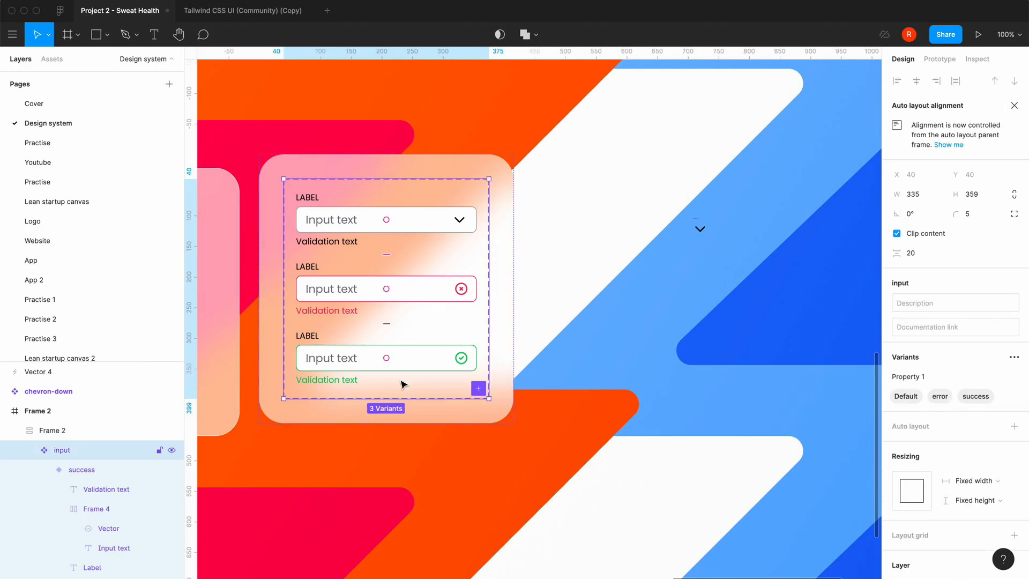
click(480, 391)
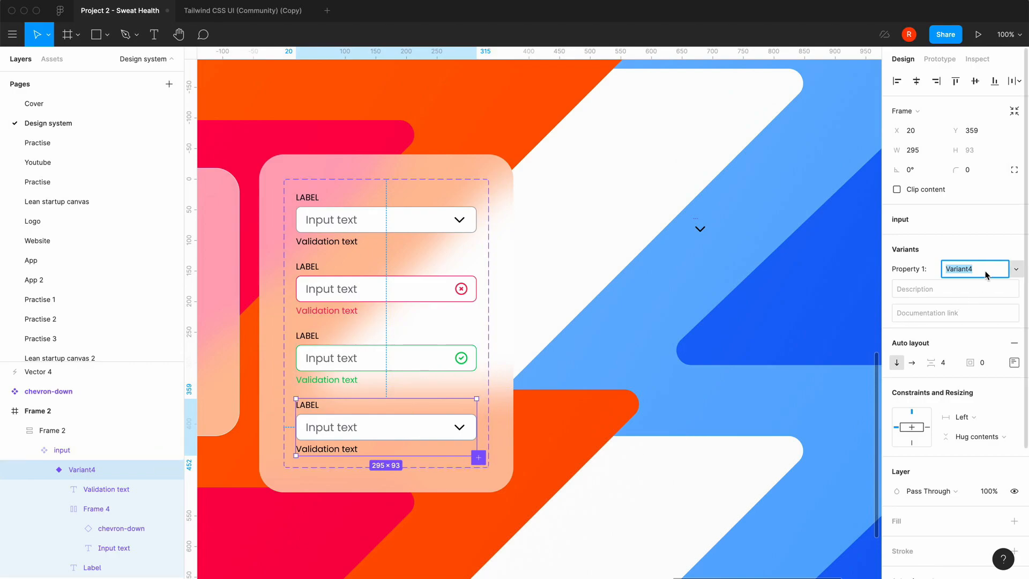
text(disabled)
key(Return)
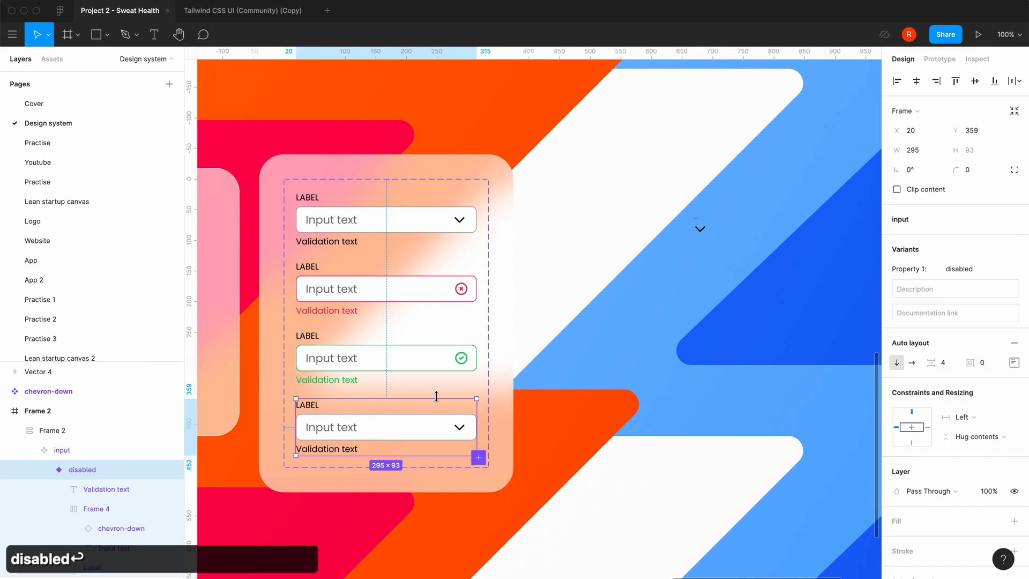
Hide the chevron-down icon in the disabled variant's input field and set the field's auto layout spacing mode to Packed.
double_click(424, 432)
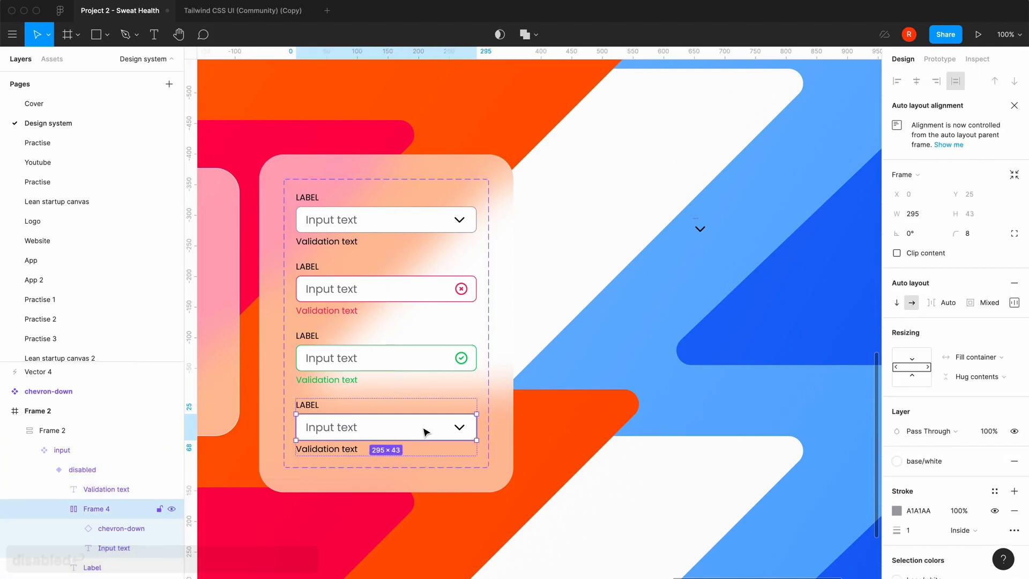
double_click(459, 427)
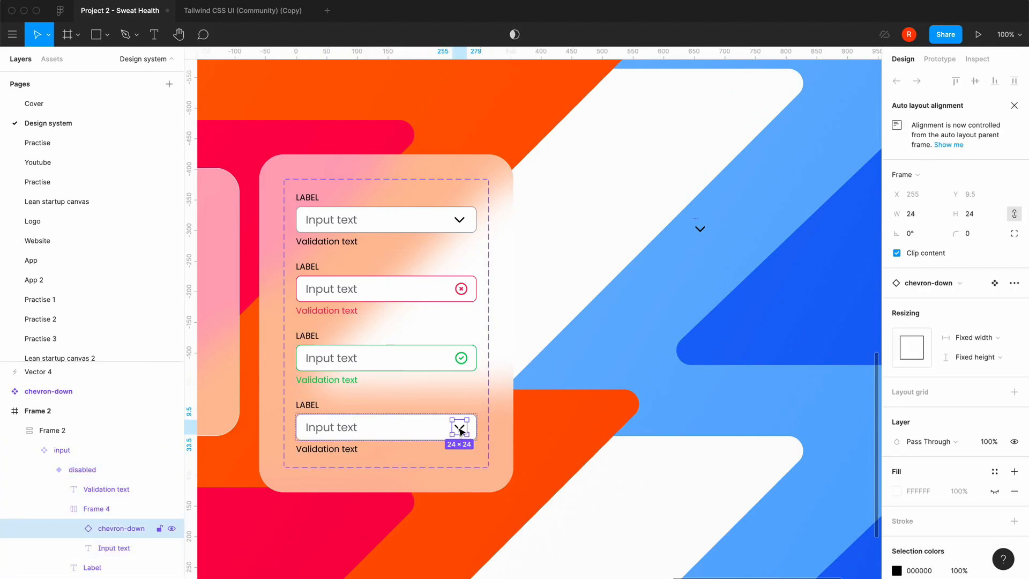
click(172, 531)
click(420, 425)
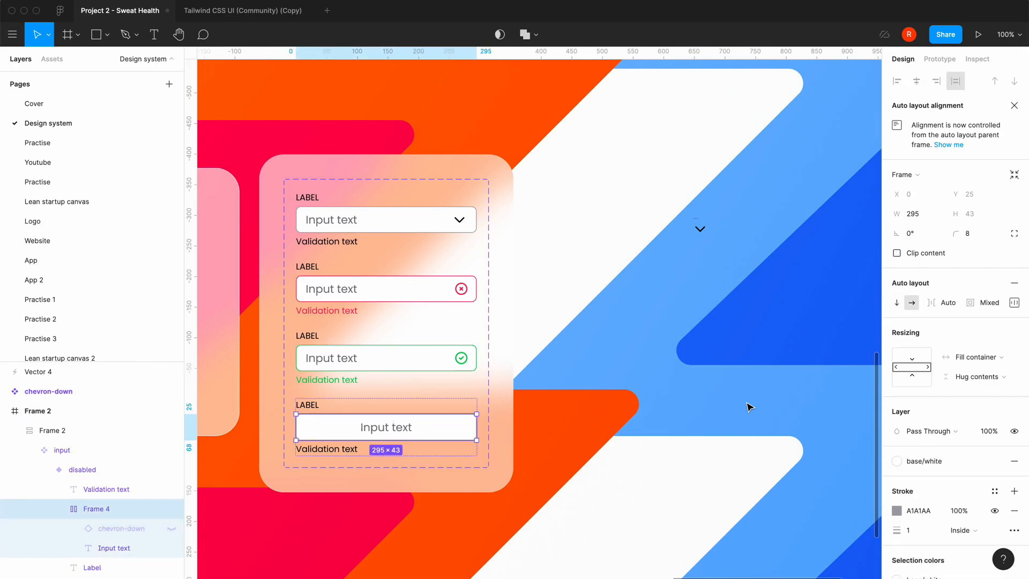
click(1014, 303)
click(956, 406)
click(943, 391)
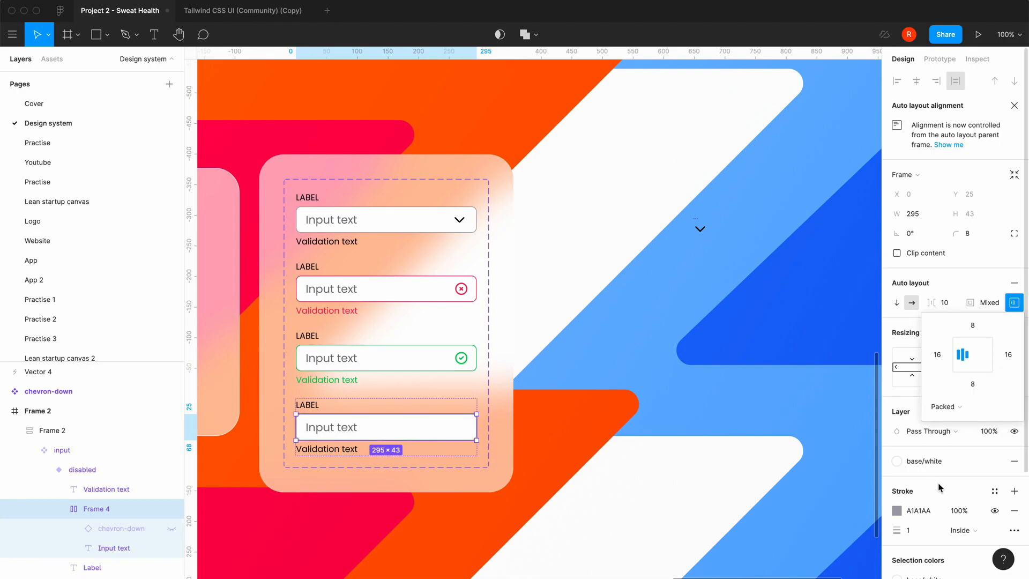
Set the fill of the disabled variant's input field to the gray/200 colour style.
scroll(914, 437, down, 2)
click(897, 417)
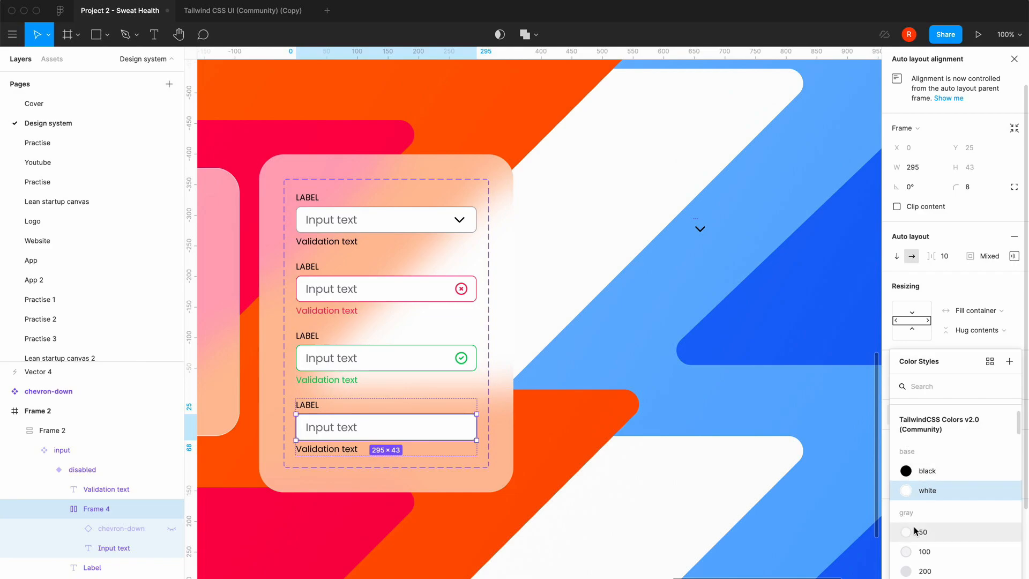
scroll(913, 530, down, 1)
click(909, 545)
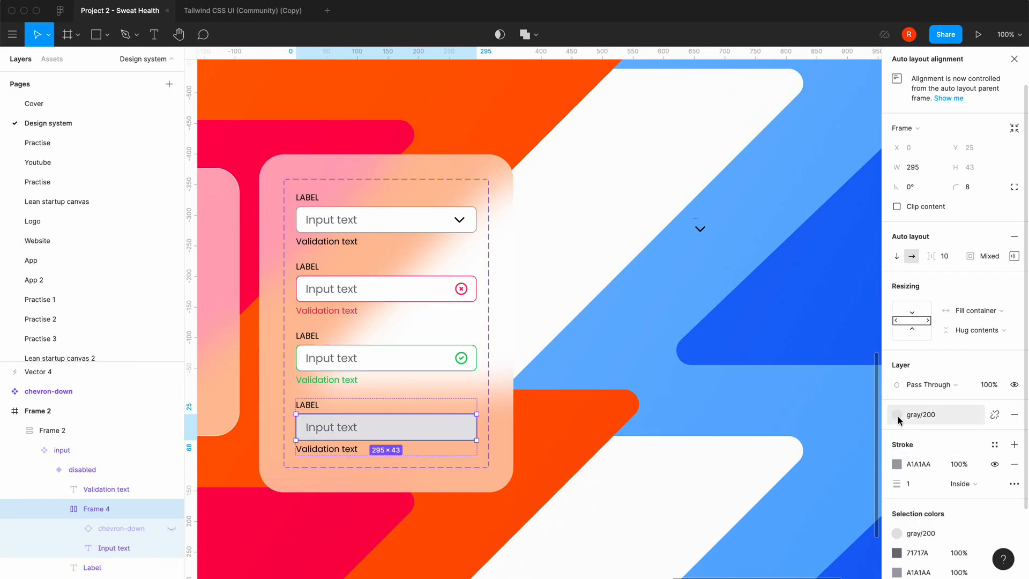
click(354, 431)
click(603, 439)
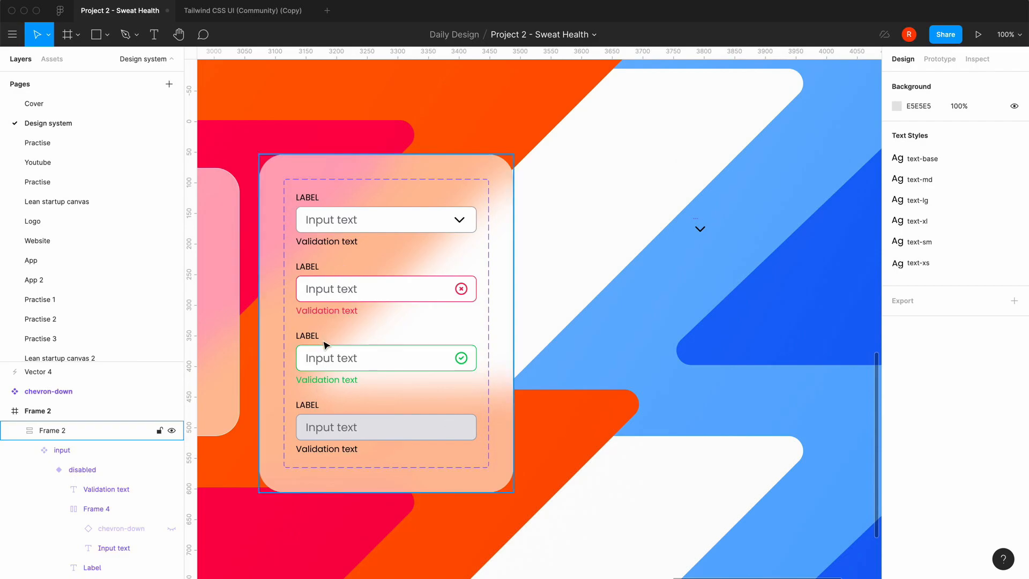
Add a fifth variant to the input component and name its property value "focus".
double_click(348, 411)
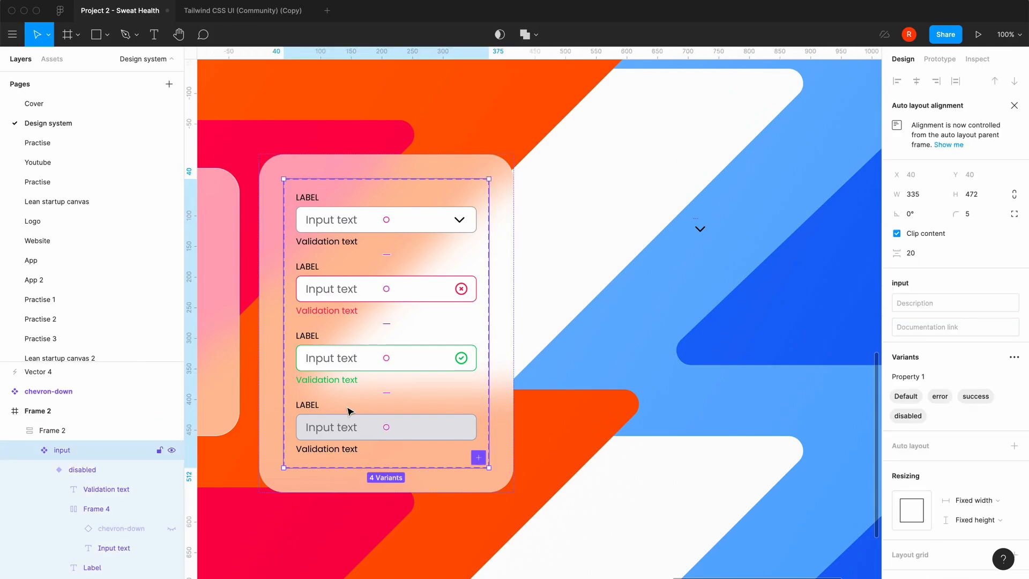
click(478, 457)
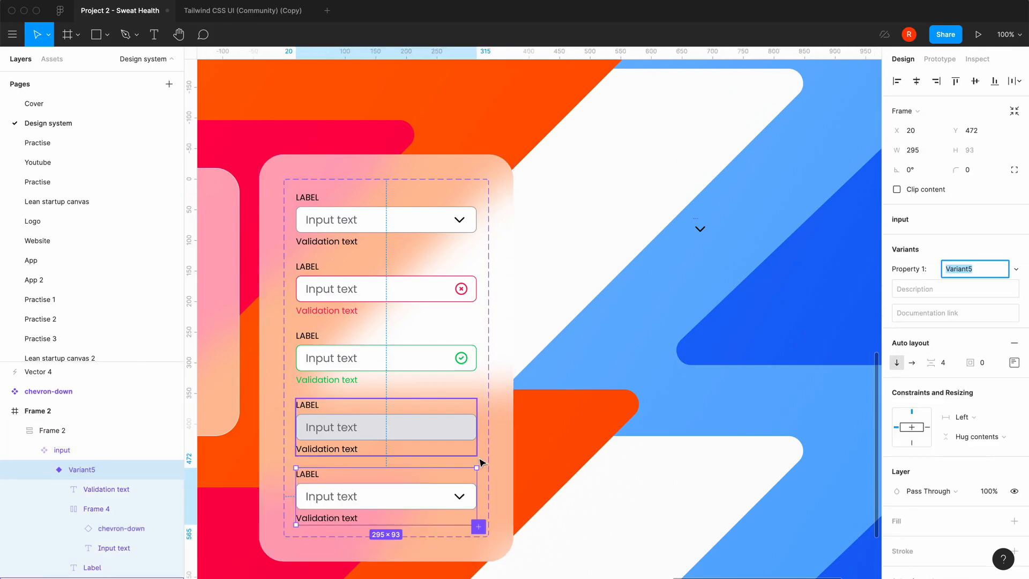
text(focus)
key(Return)
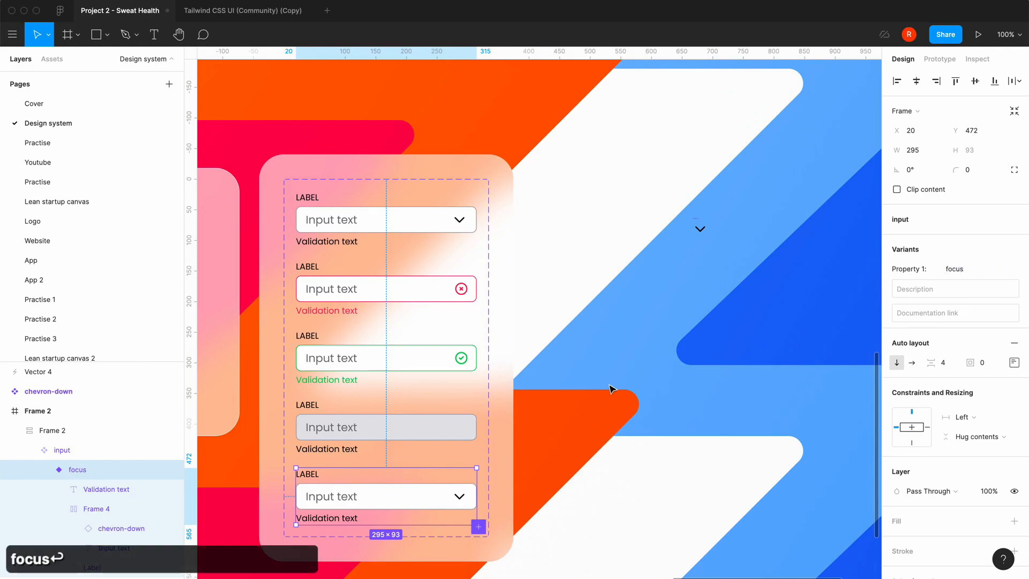
Give the focus variant's input field a blue 3B82F6 border stroke with a thickness of 2.
click(406, 500)
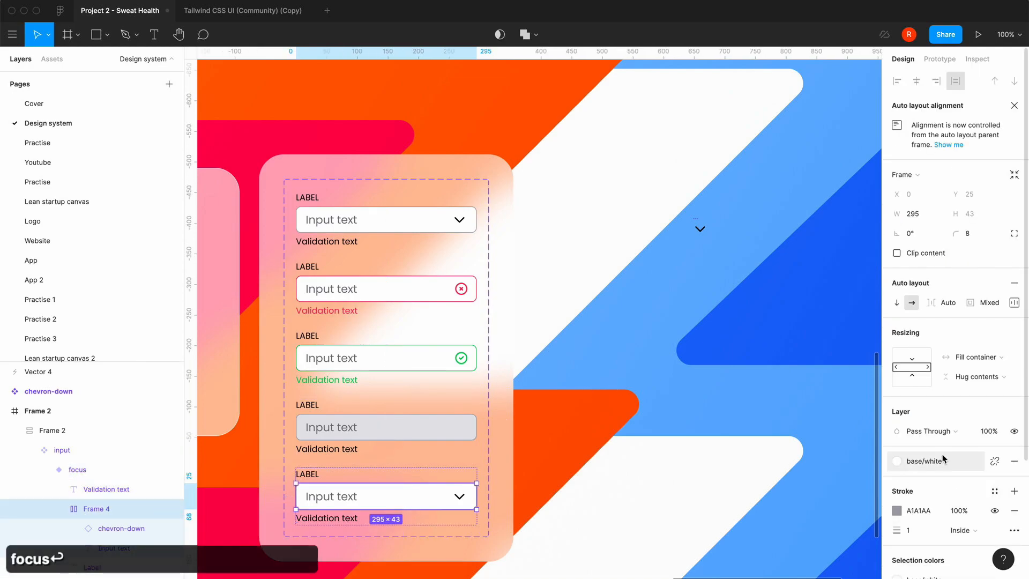
click(903, 461)
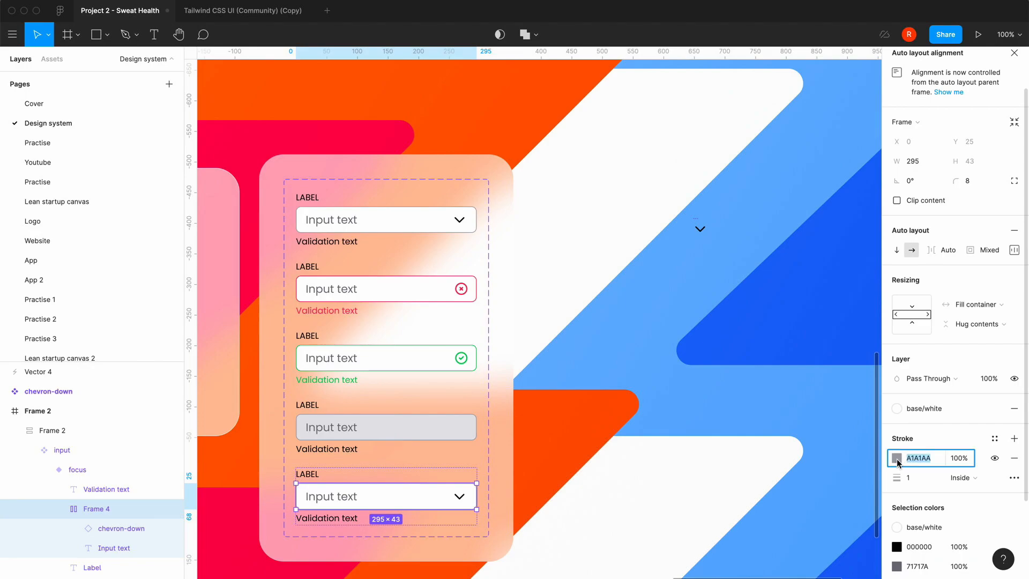
click(896, 458)
scroll(833, 538, down, 2)
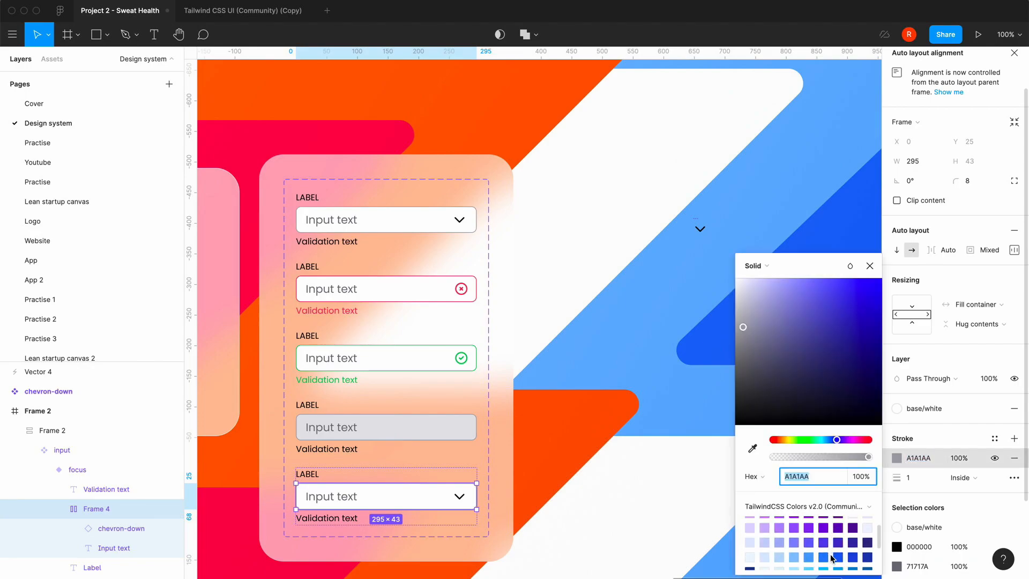
click(823, 557)
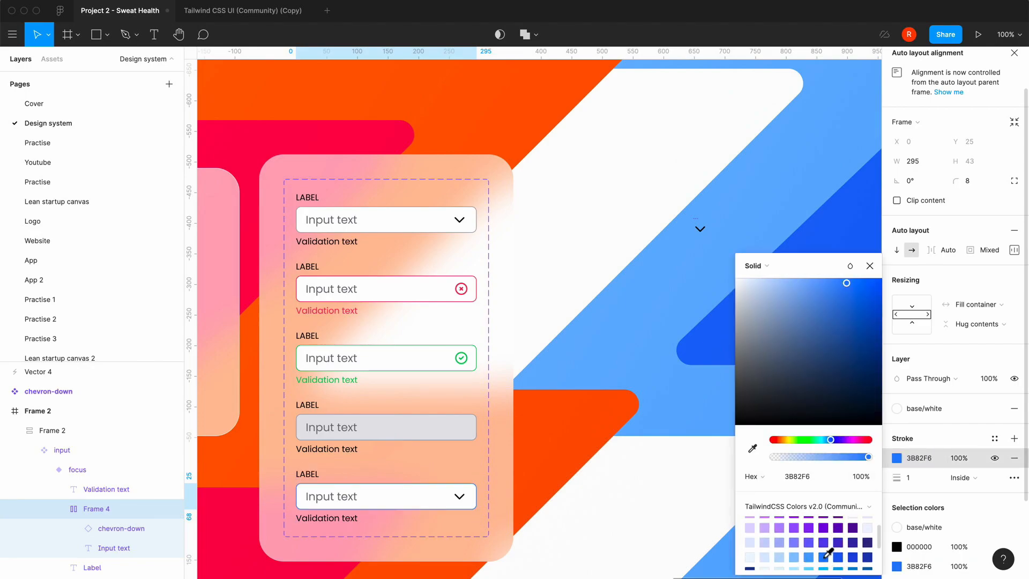
click(871, 271)
click(920, 478)
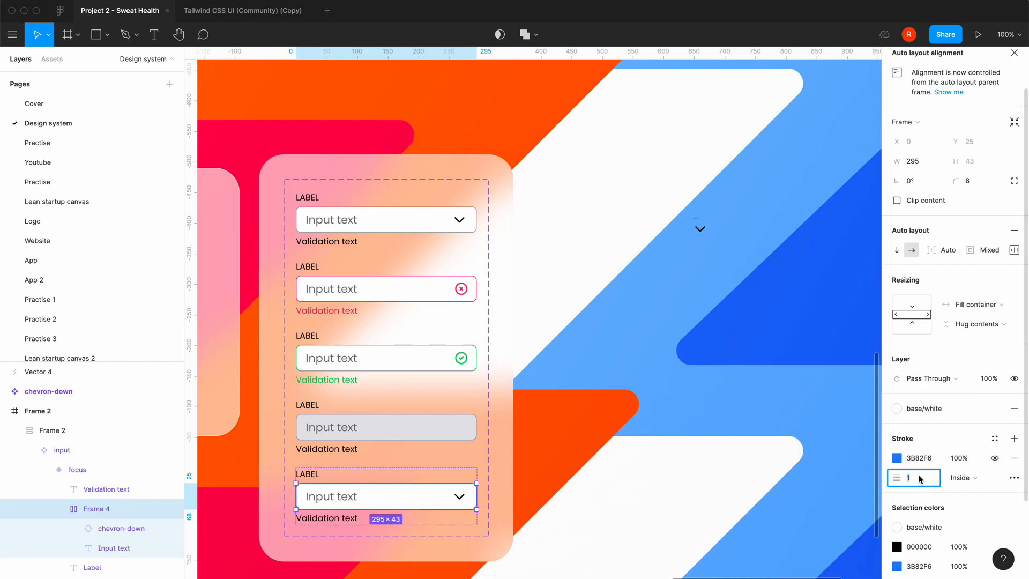
text(2)
key(Return)
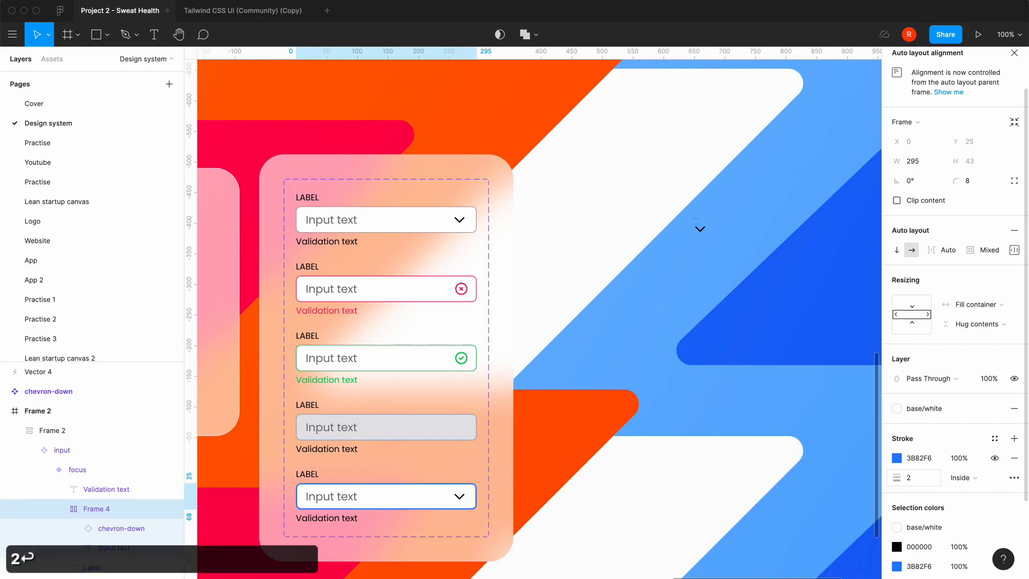
Set the fill of the focus variant's input text to 18181B from the TailwindCSS colours.
click(347, 499)
click(897, 446)
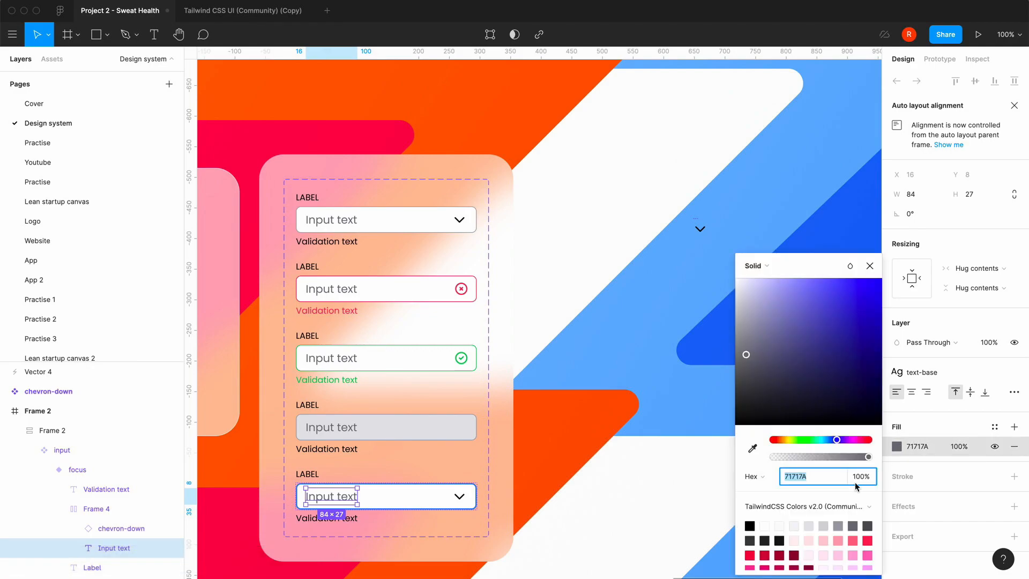
click(780, 539)
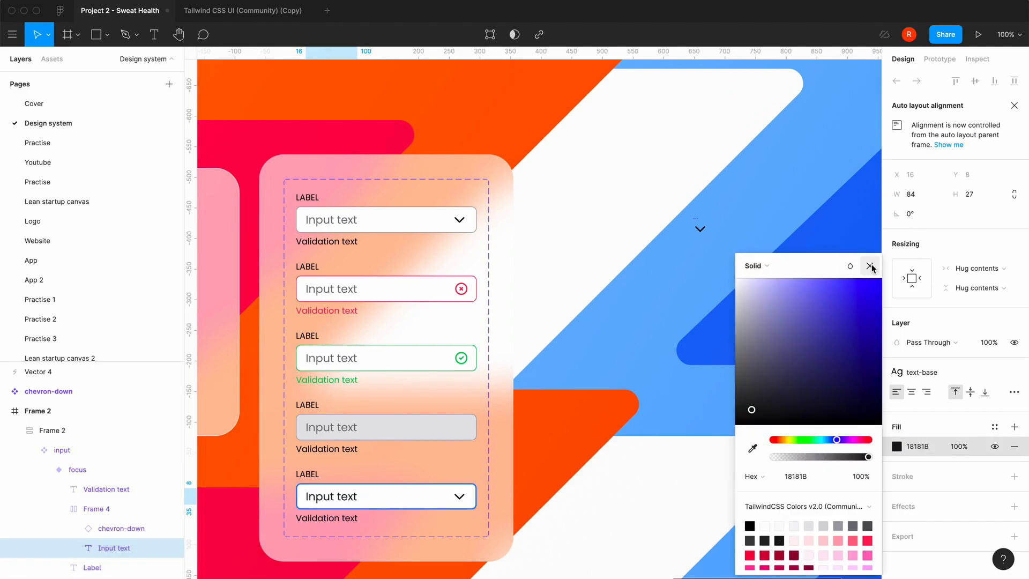
click(870, 265)
Hide the chevron-down icon in the focus variant's input field and set the field's auto layout spacing mode to Packed.
click(439, 507)
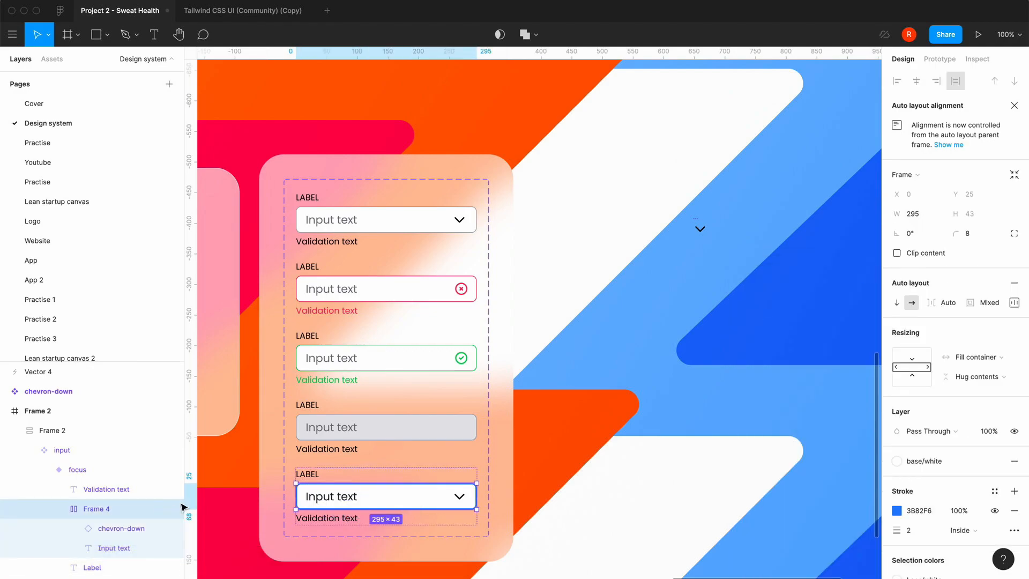
click(172, 528)
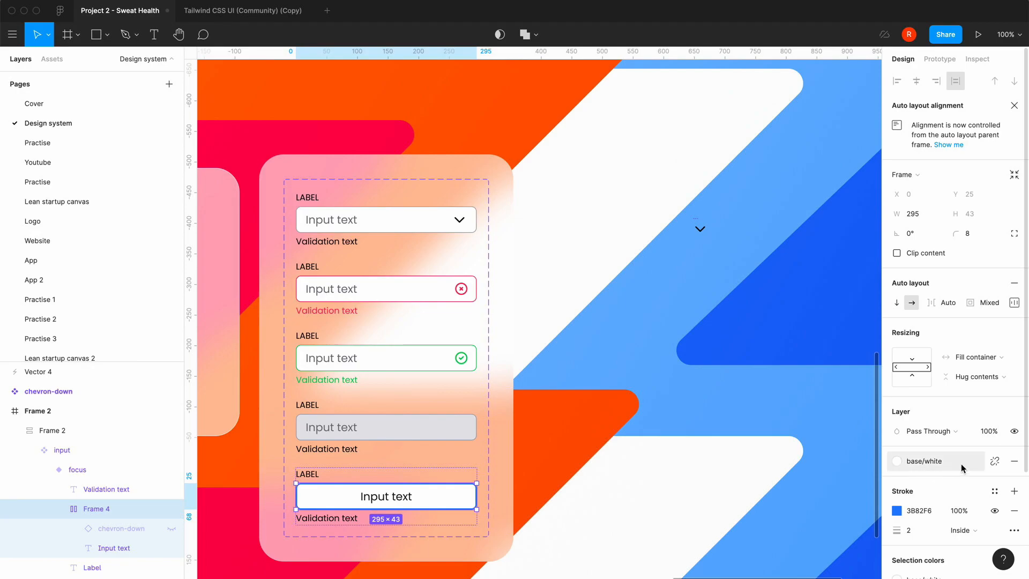
click(1014, 303)
click(957, 406)
click(954, 389)
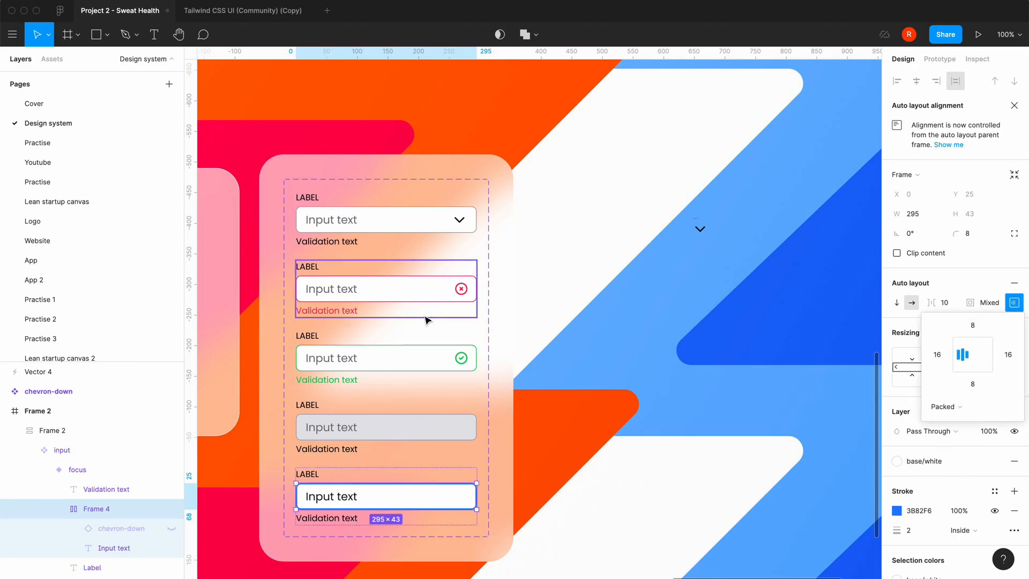
Hide the chevron-down icon in the Default variant's input field and set the field's auto layout spacing mode to Packed.
click(422, 224)
click(459, 220)
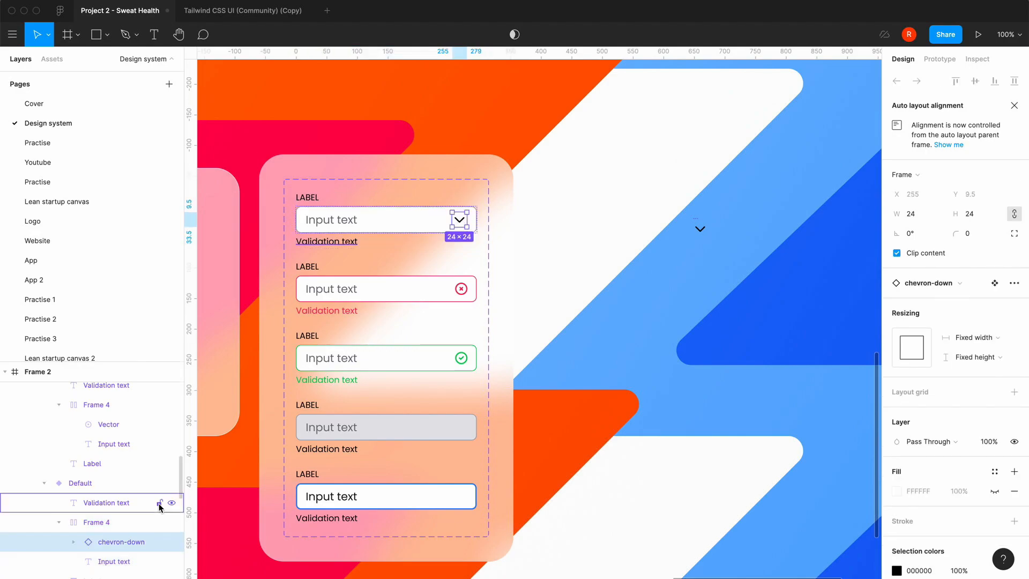
click(172, 541)
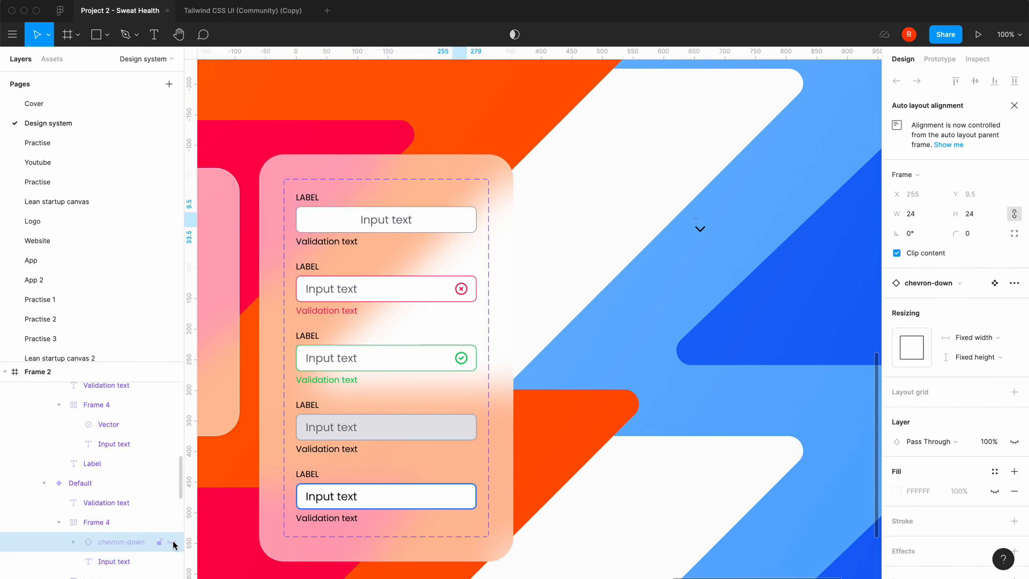
click(416, 221)
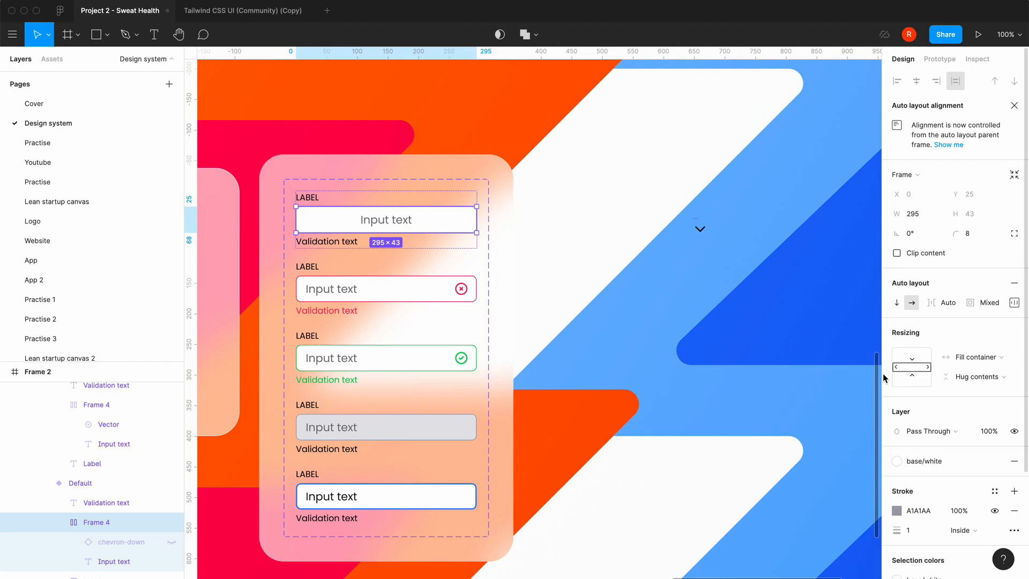
click(1014, 302)
click(959, 406)
click(948, 391)
click(605, 381)
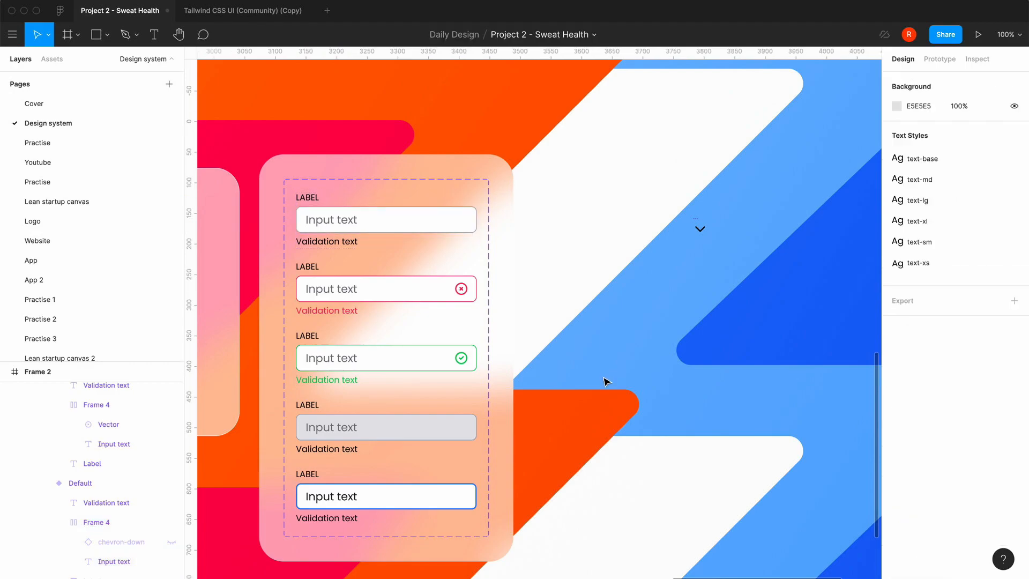
Review the five input variants, the Todo list beside Frame 1 and the overall layout of Frame 2.
scroll(604, 381, down, 2)
click(476, 446)
click(477, 446)
click(599, 387)
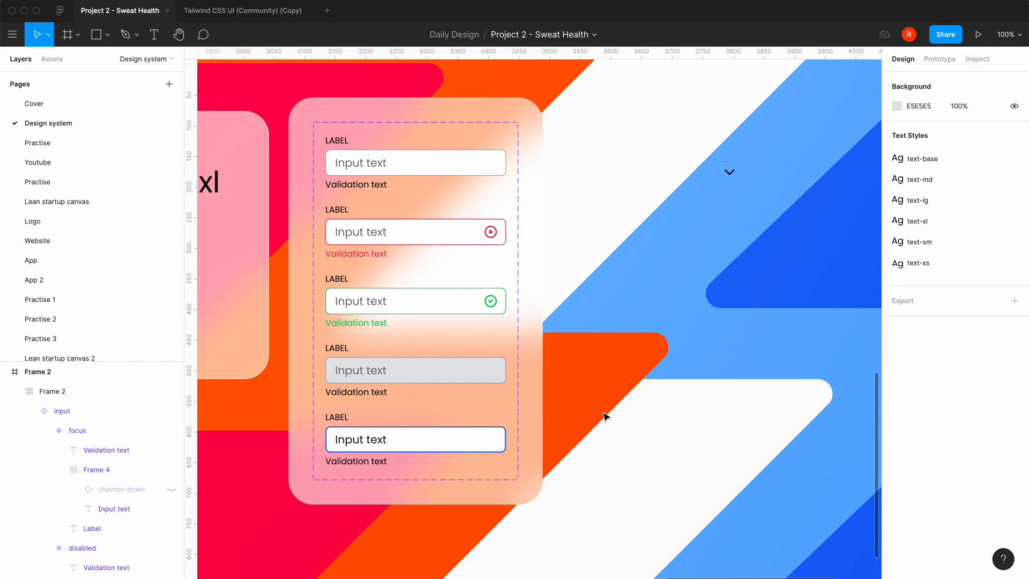
scroll(604, 413, left, 2)
scroll(603, 416, left, 3)
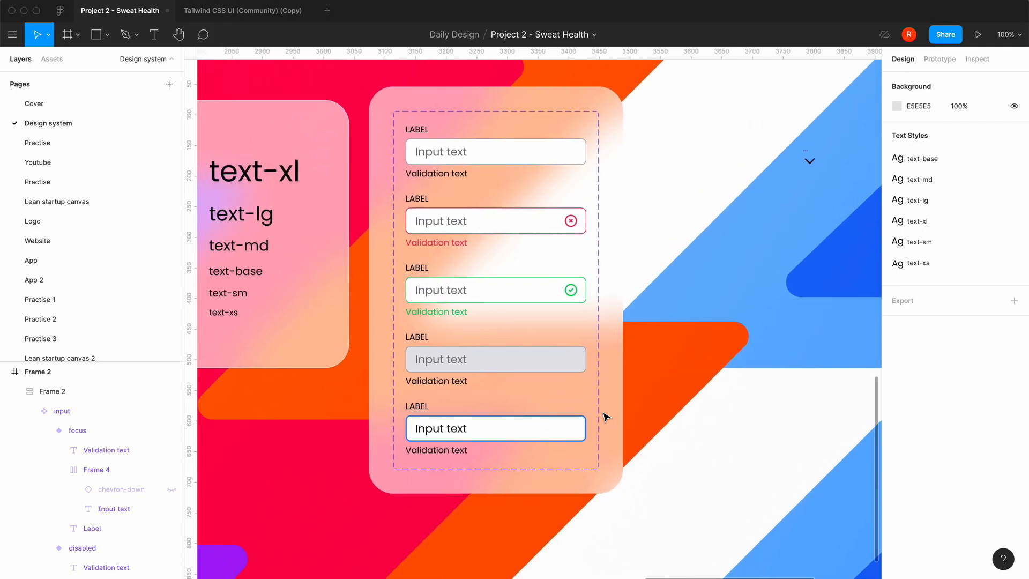
key(minus)
scroll(604, 416, left, 3)
scroll(604, 416, left, 10)
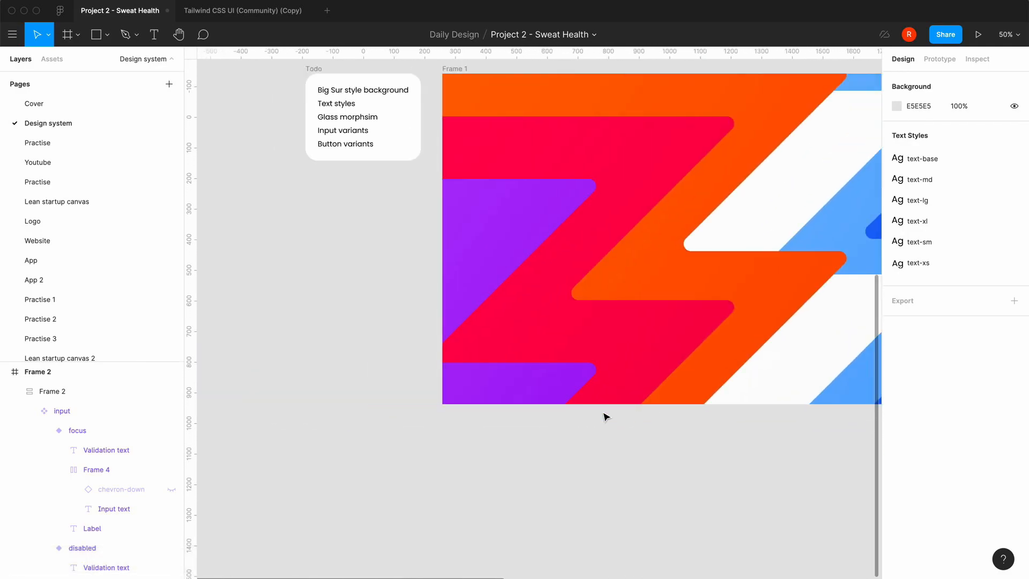
scroll(603, 416, right, 10)
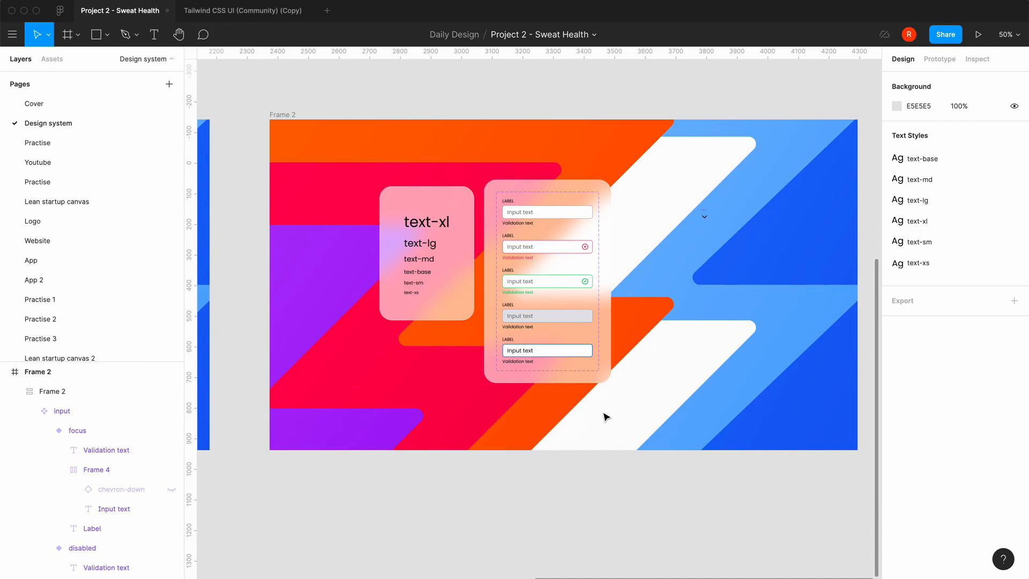
Move the card holding the input variants to about X 752, Y 218, aligning its upper edge with the text styles card.
scroll(604, 413, right, 1)
drag(568, 294, 584, 301)
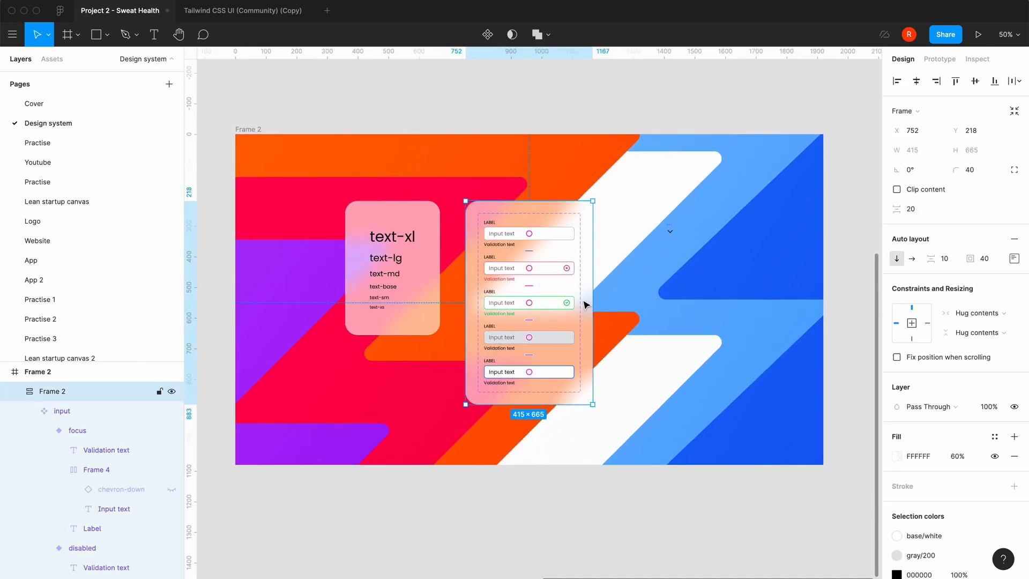
click(635, 72)
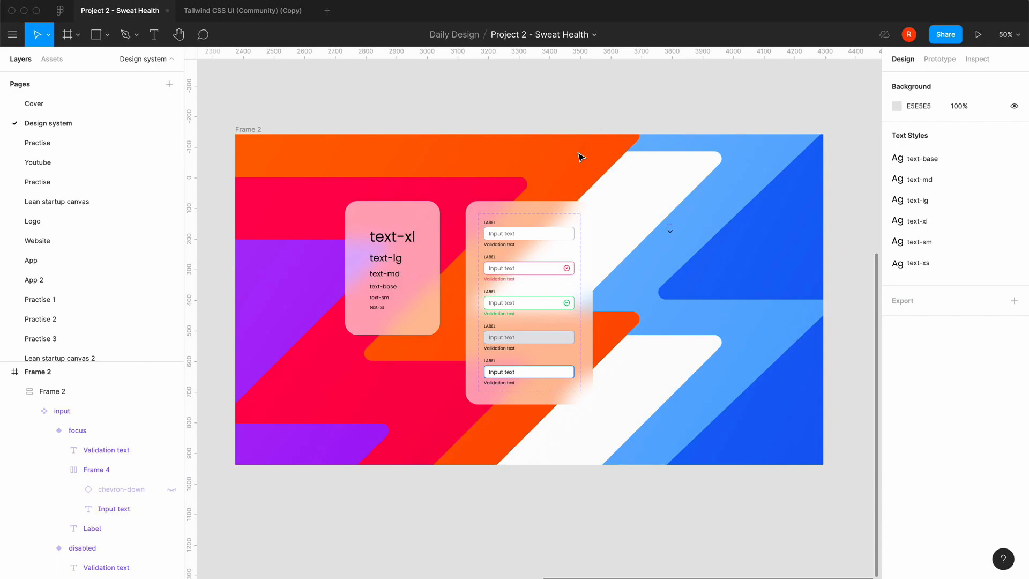
double_click(505, 241)
key(super+c)
click(616, 92)
scroll(619, 94, right, 2)
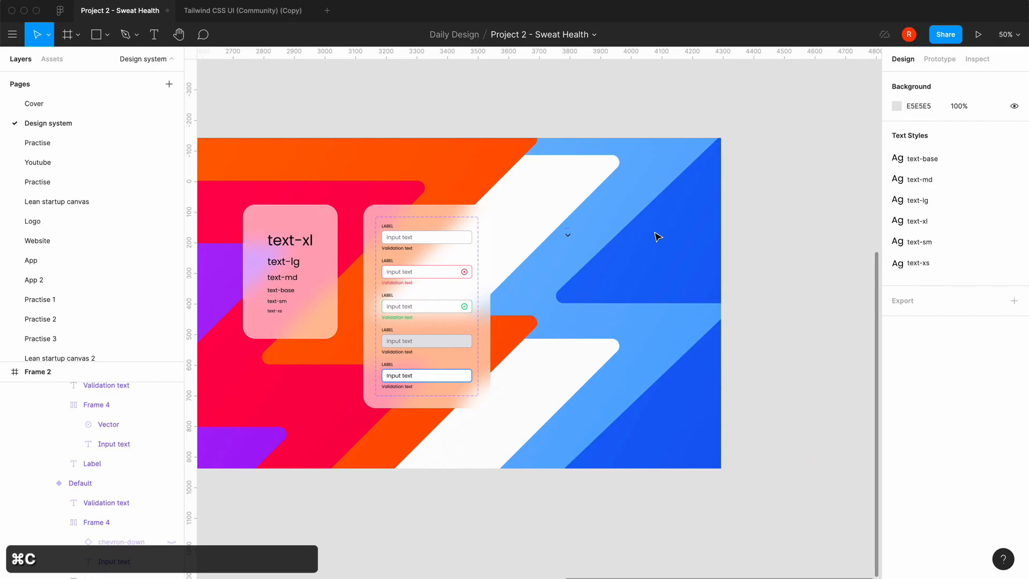
key(super+v)
key(super+z)
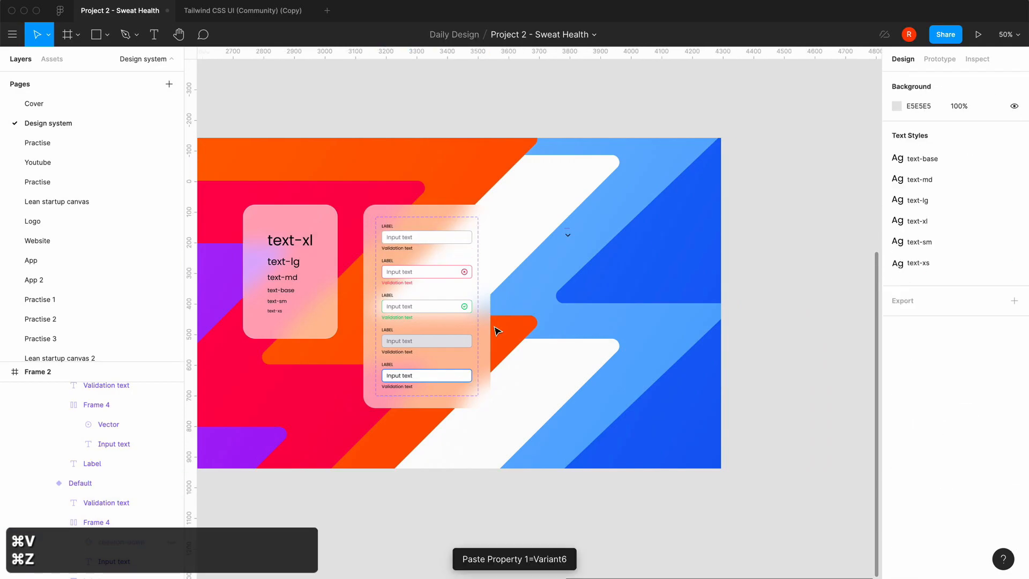
Place a copy of the focus variant outside the component set, at about X 1266, Y 354 in Frame 2.
click(452, 244)
click(452, 244)
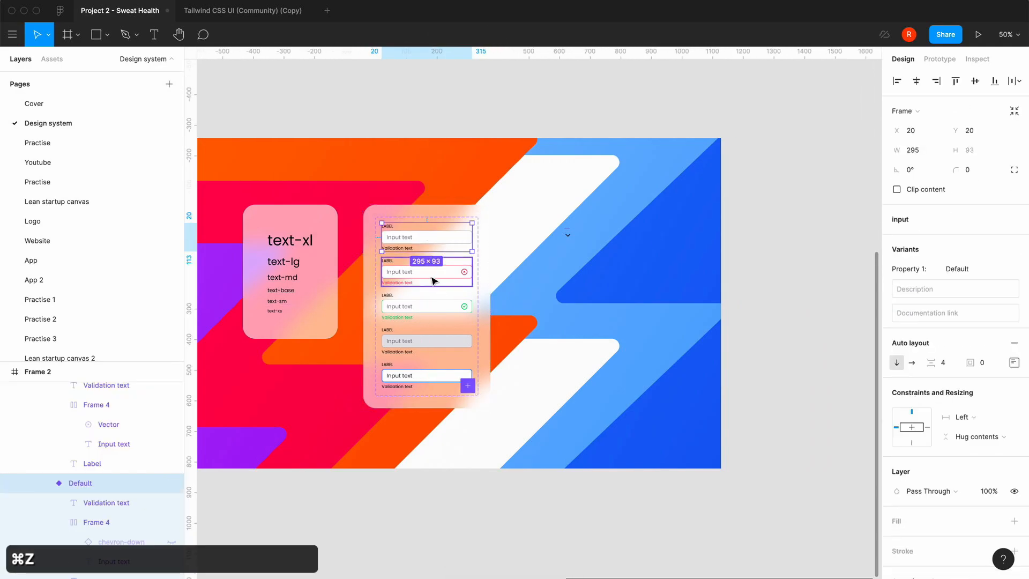
click(434, 379)
key(super+c)
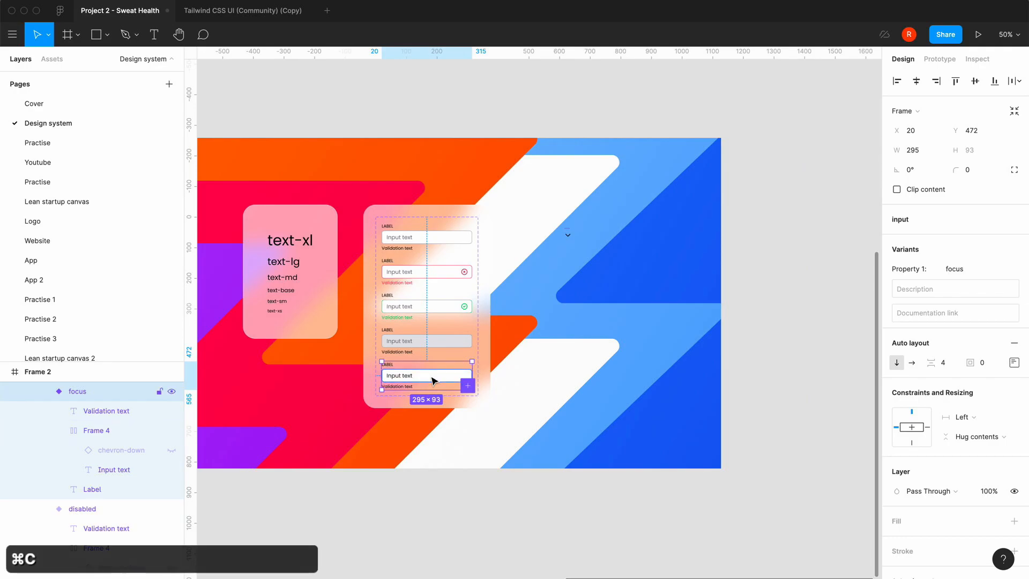
click(653, 238)
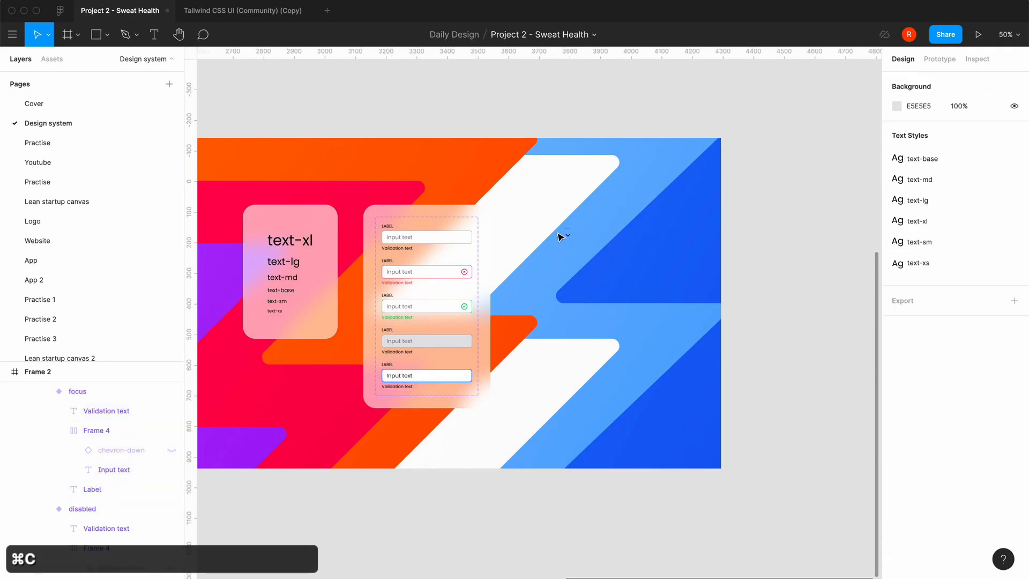
key(super+v)
key(BackSpace)
key(super+v)
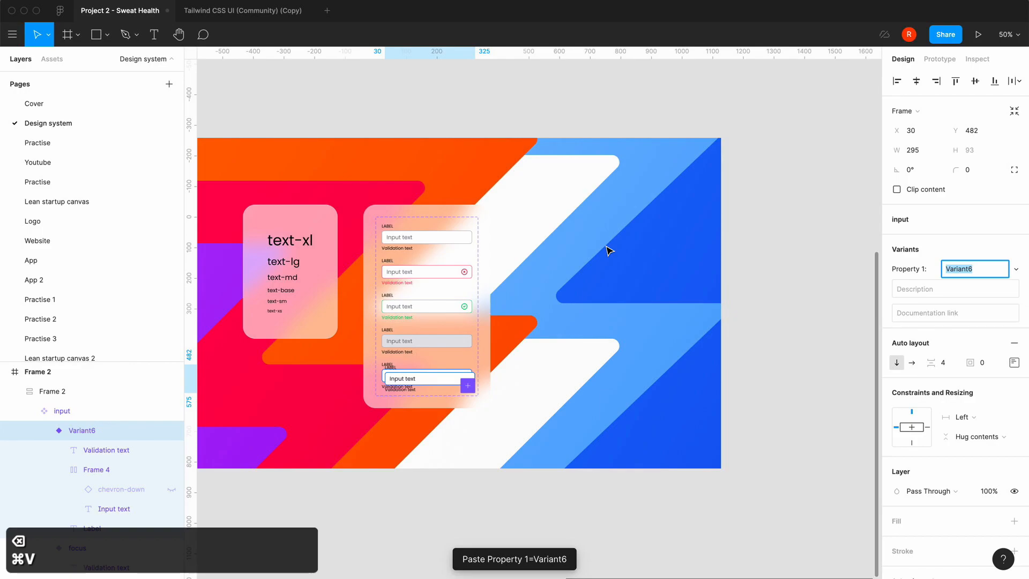
drag(563, 261, 574, 255)
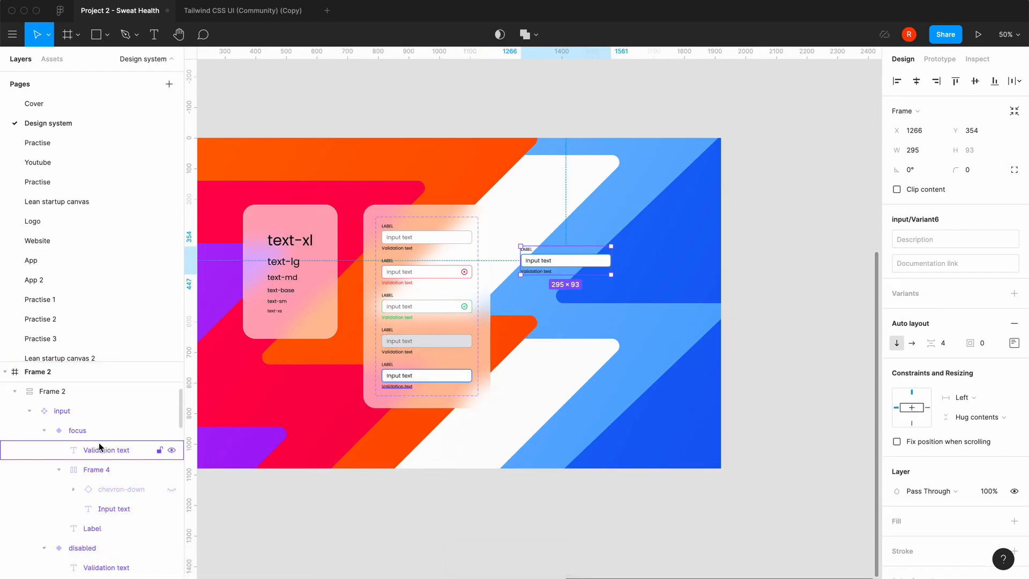
Delete the loose copy of the focus variant from Frame 2.
scroll(99, 443, up, 1)
click(15, 421)
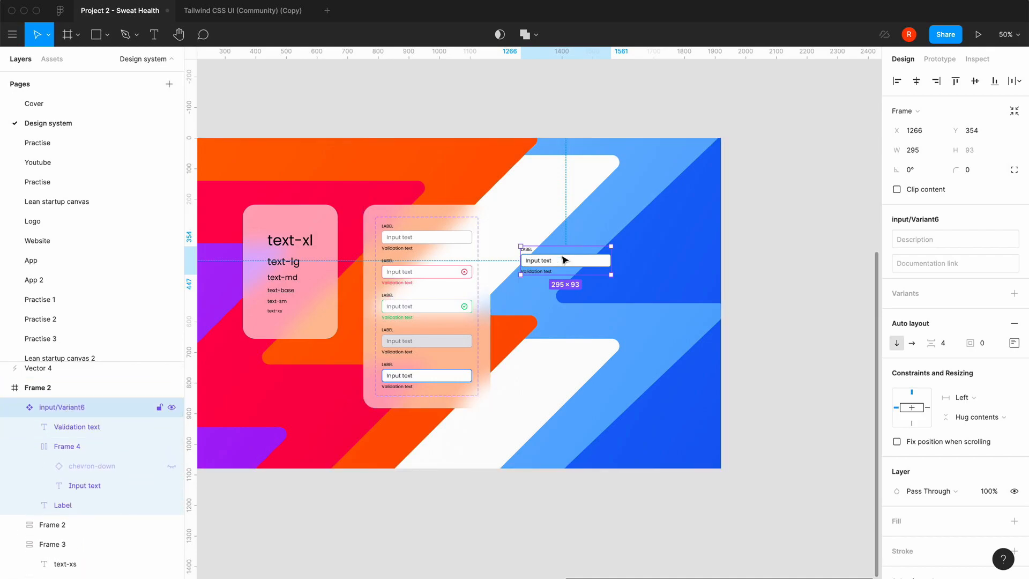
right_click(564, 259)
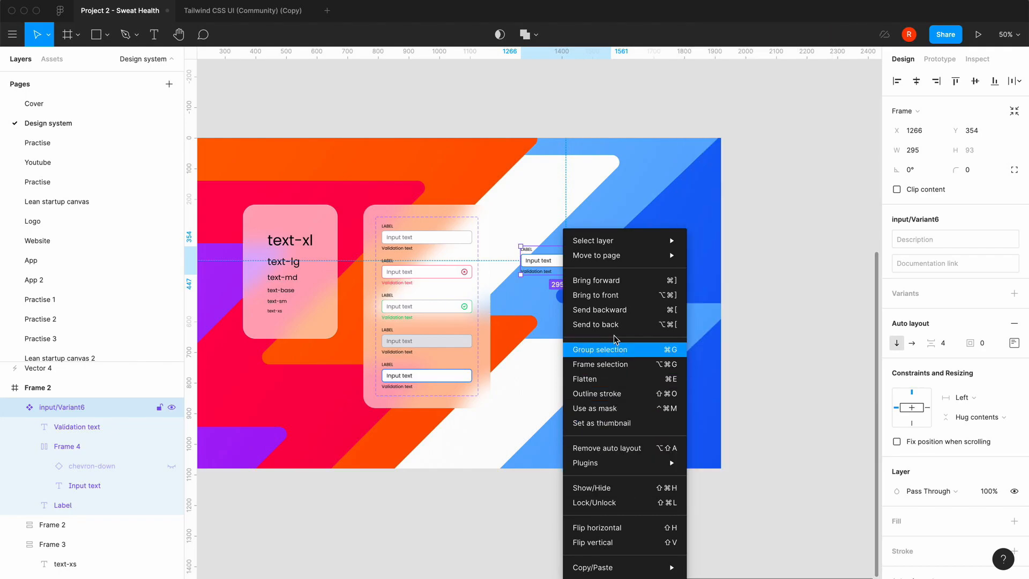
click(32, 411)
right_click(32, 411)
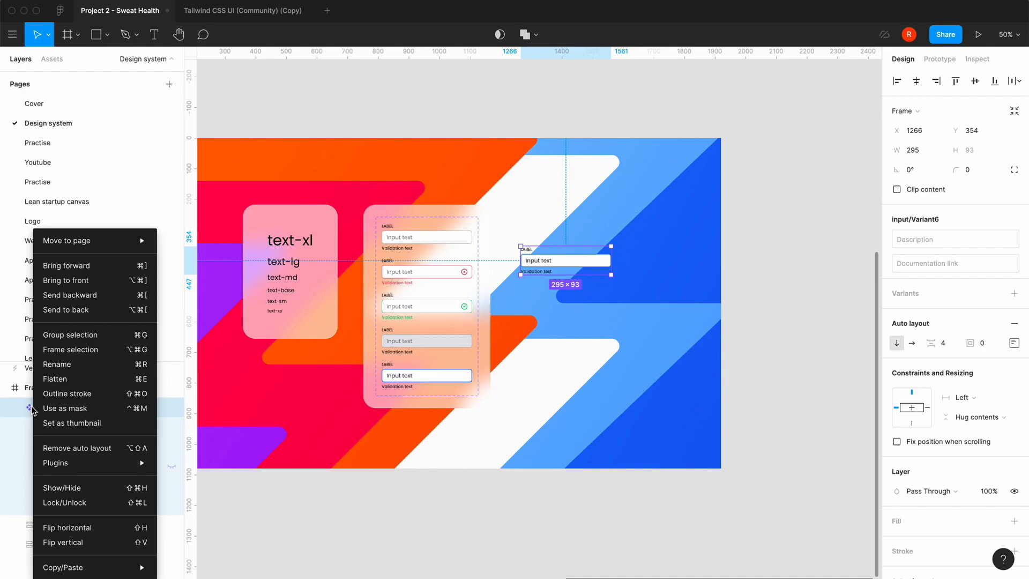
click(14, 435)
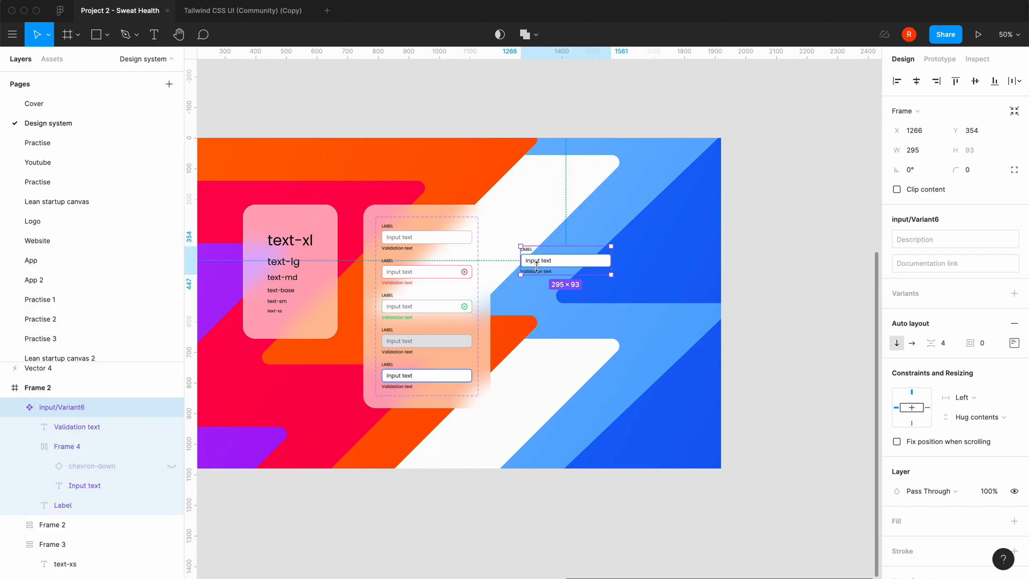
key(BackSpace)
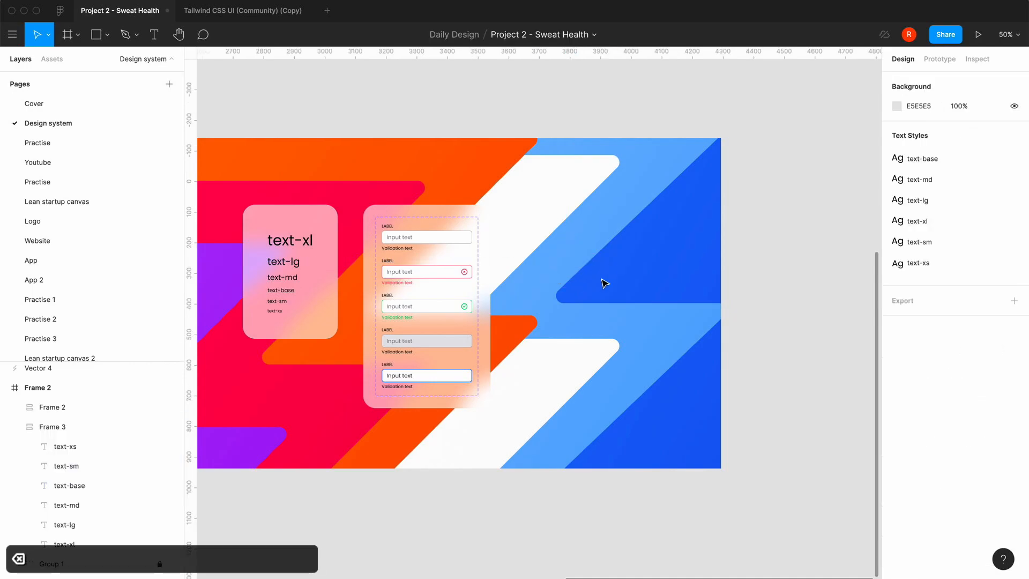
double_click(434, 248)
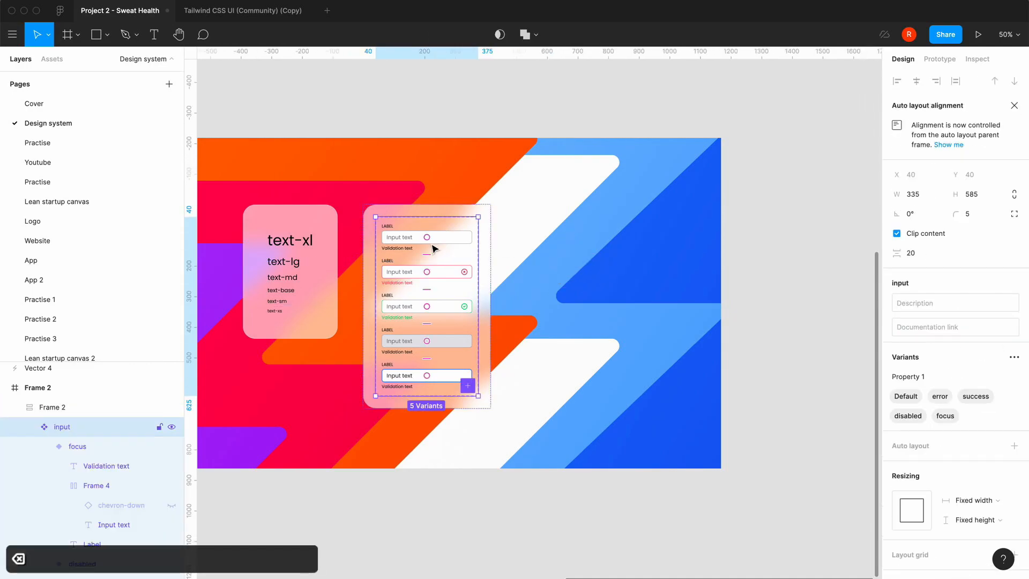
double_click(461, 239)
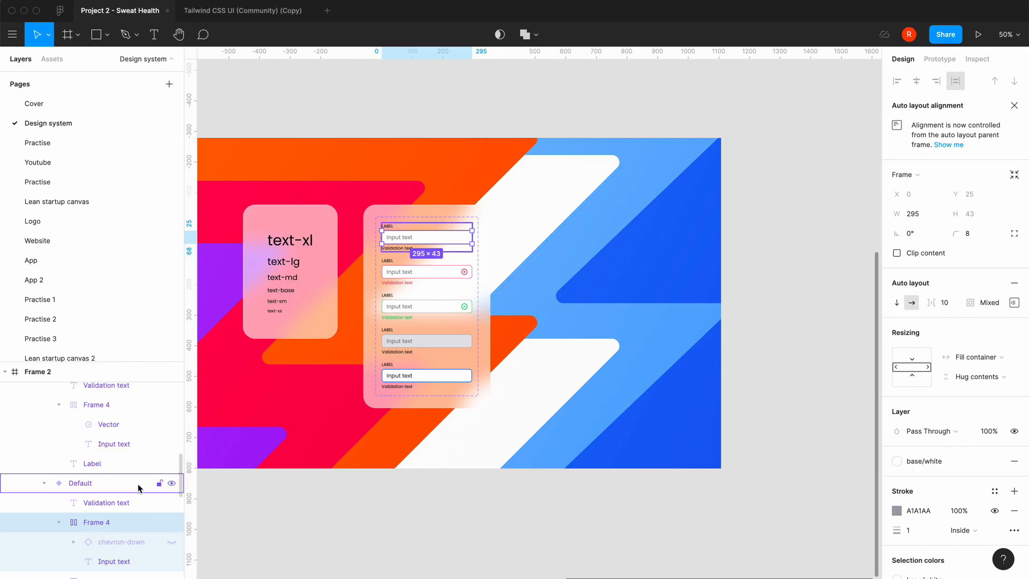
click(87, 483)
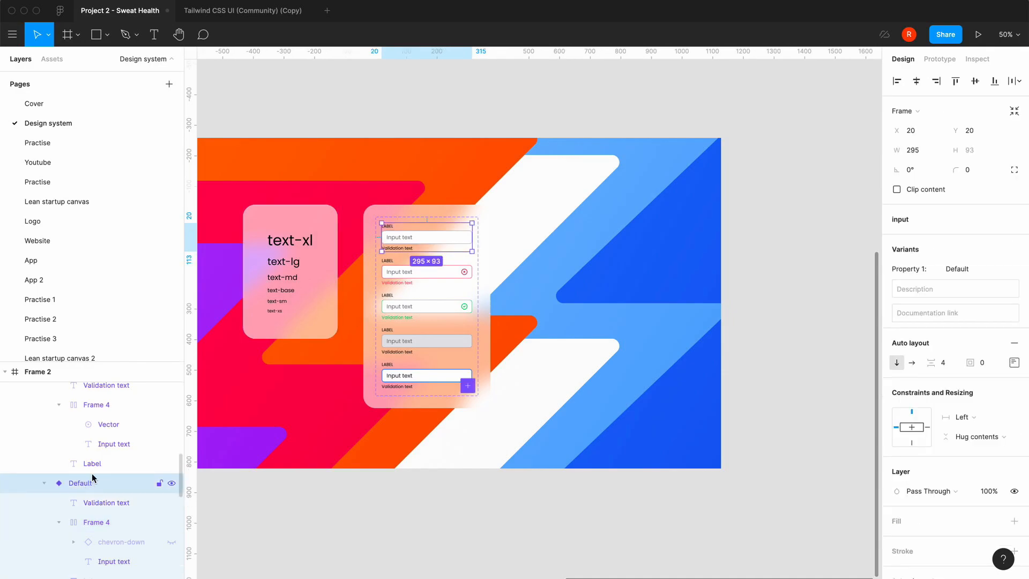
click(392, 500)
Add the text "Button" to Frame 2 beside the input card, at about X 1350, Y 288.
key(shift+0)
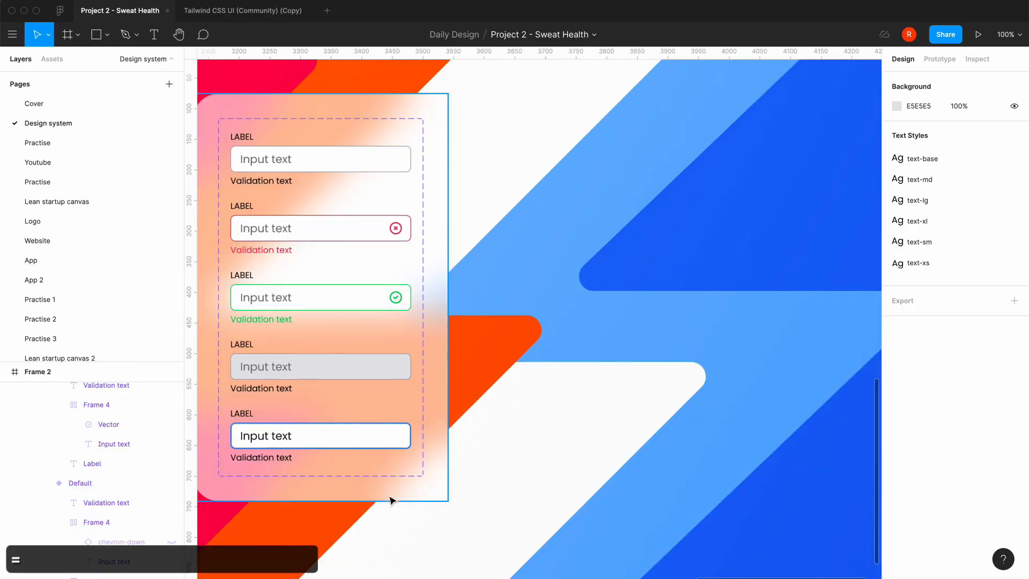
scroll(534, 212, up, 5)
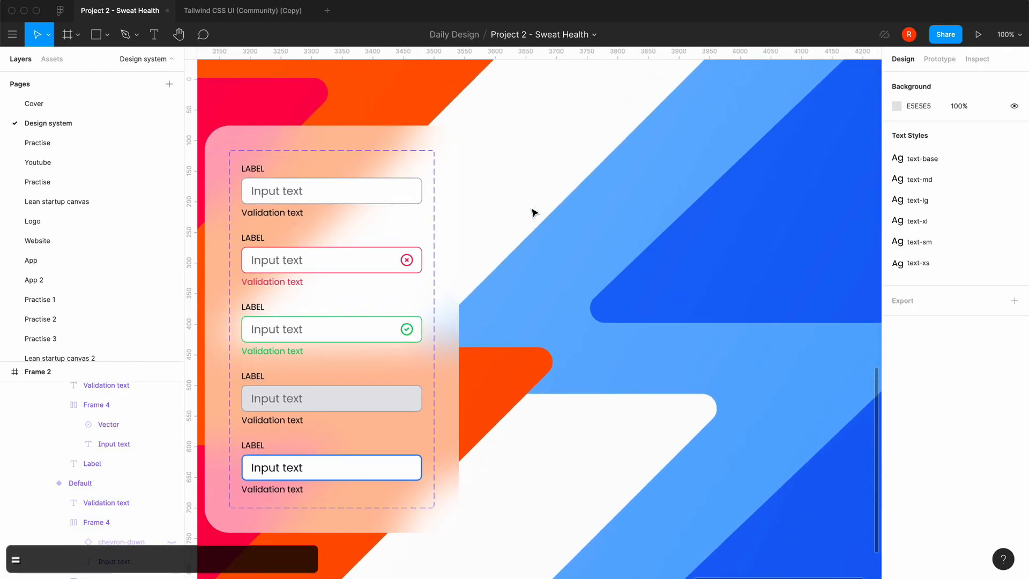
key(t)
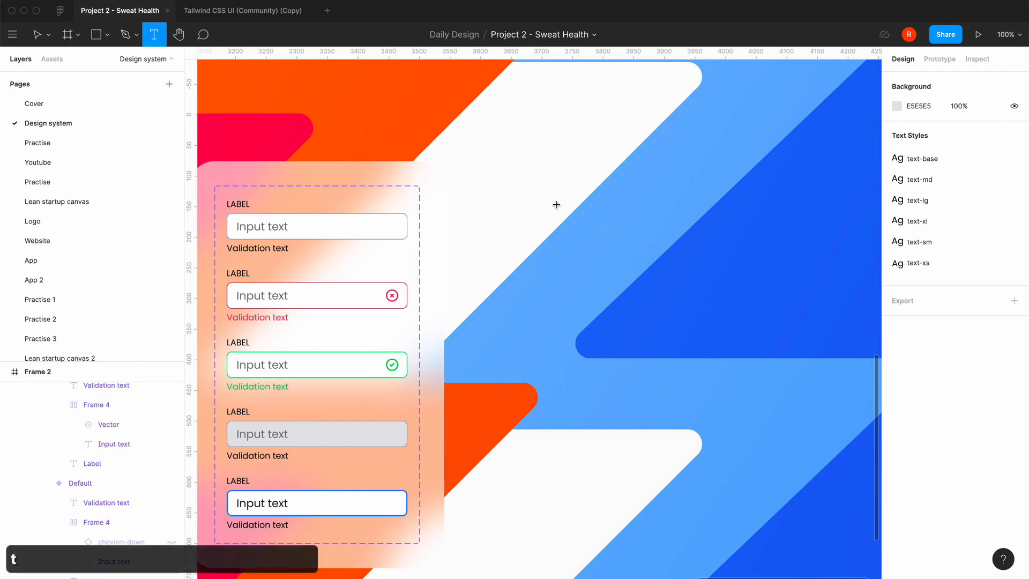
click(556, 205)
key(Escape)
text(Button)
key(Escape)
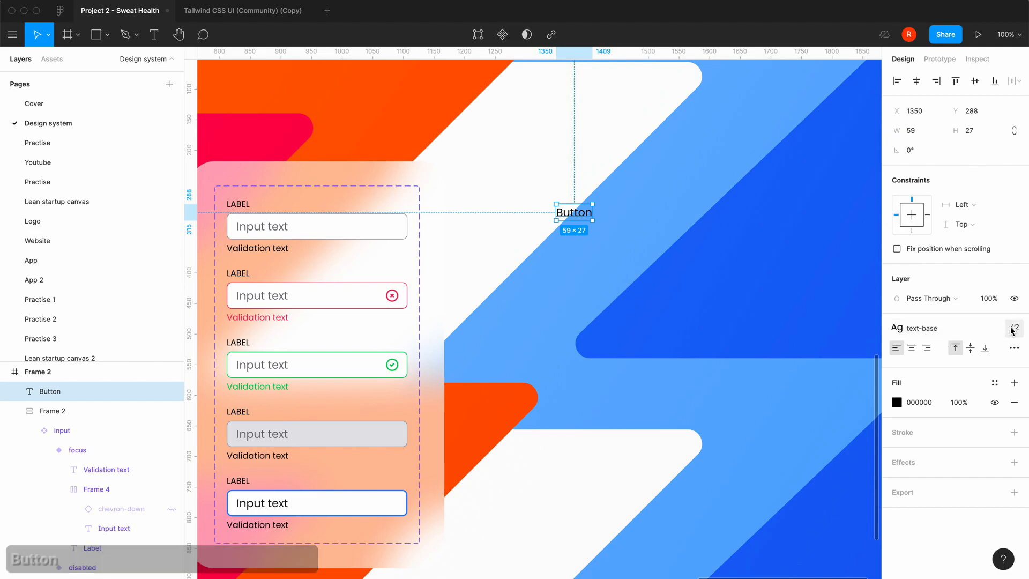
Detach the text-base style from the Button text and set its font weight to SemiBold.
click(1013, 328)
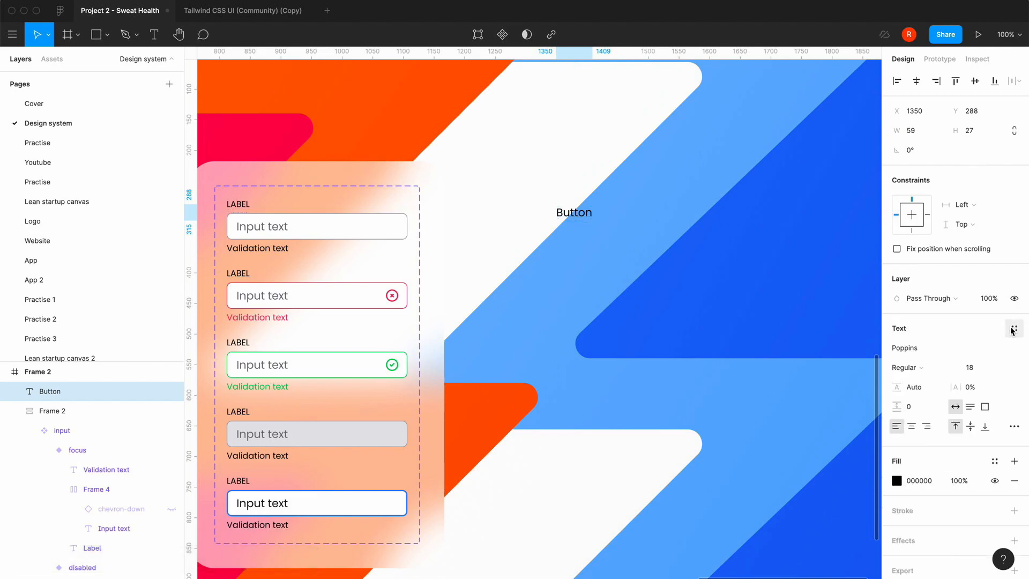
click(904, 367)
click(910, 396)
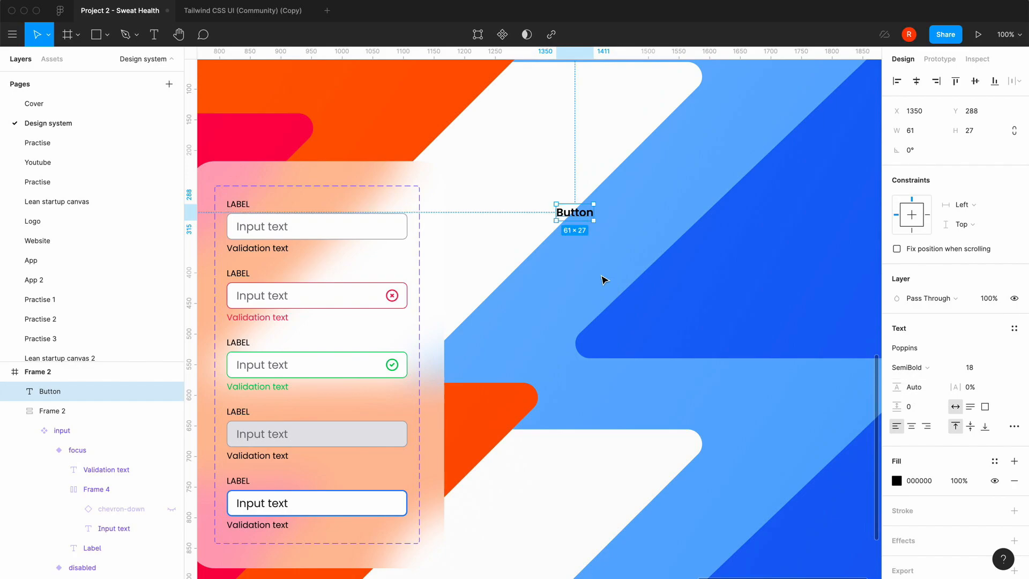
click(603, 279)
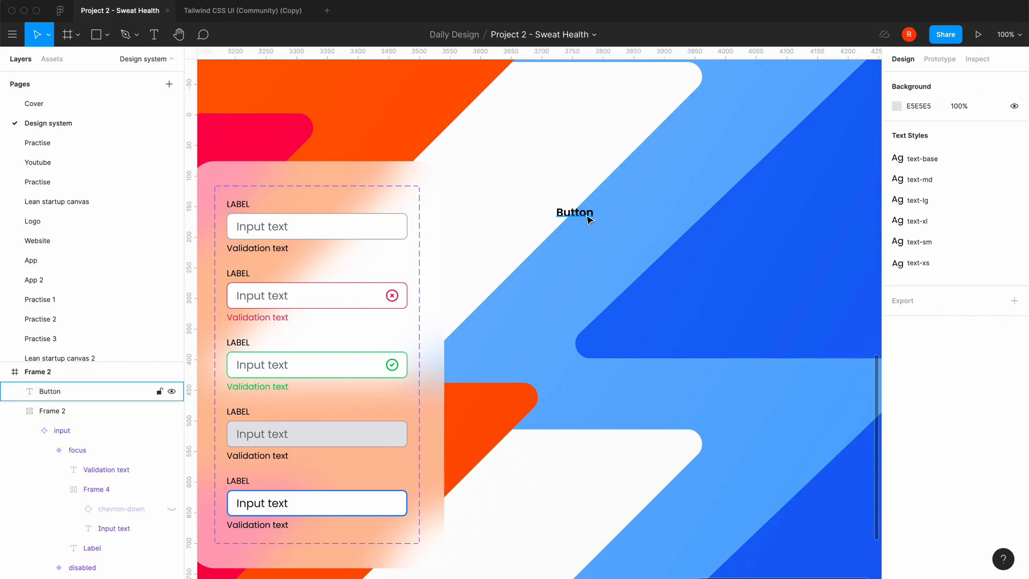
Wrap the Button text in an auto layout frame and fill the frame with the base/white colour style.
click(588, 217)
key(shift+a)
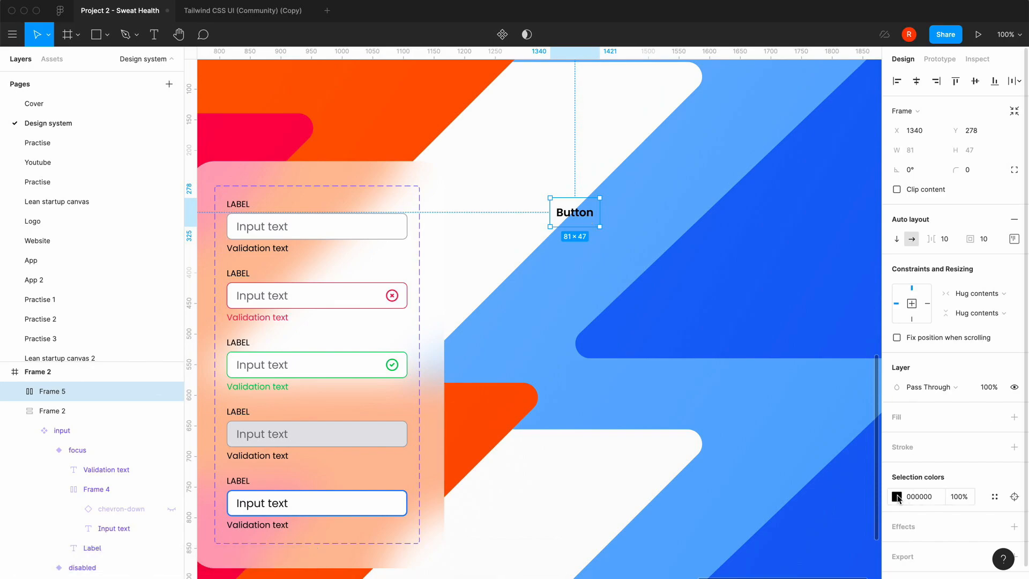
click(992, 416)
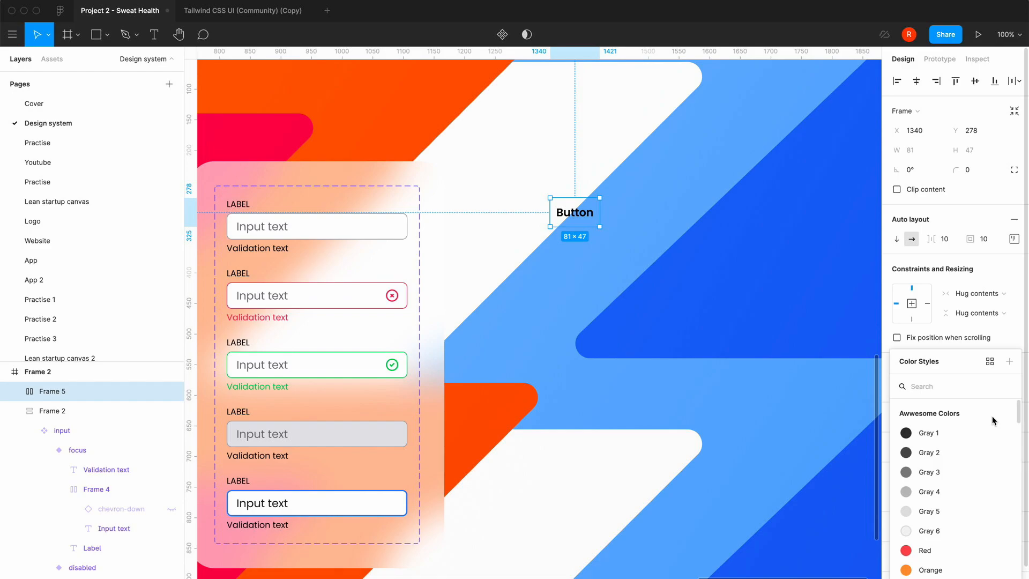
key(w)
key(h)
click(947, 383)
key(Return)
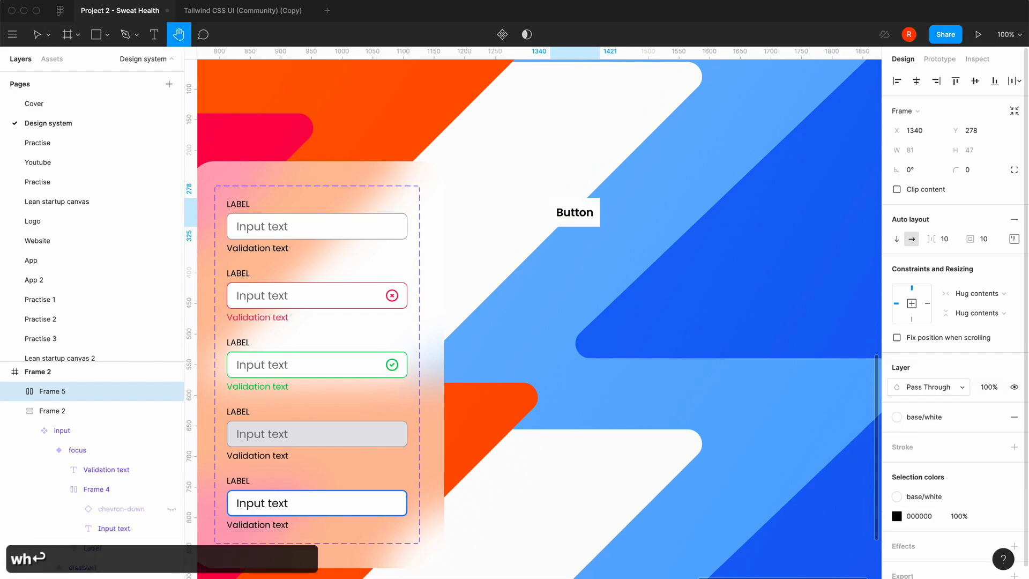
Change the Button text colour to 18181B from the TailwindCSS colours.
click(896, 516)
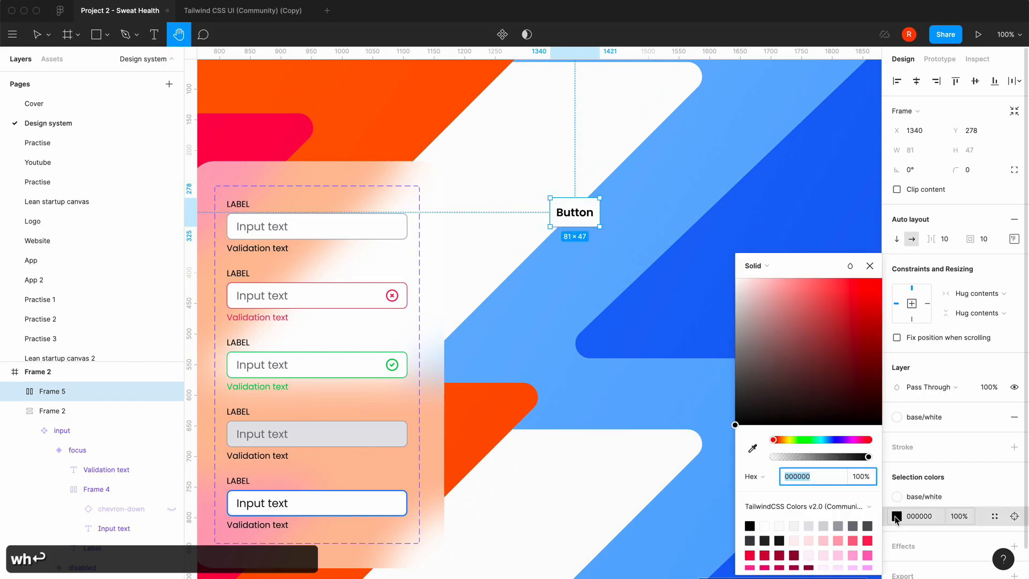
click(780, 539)
click(870, 266)
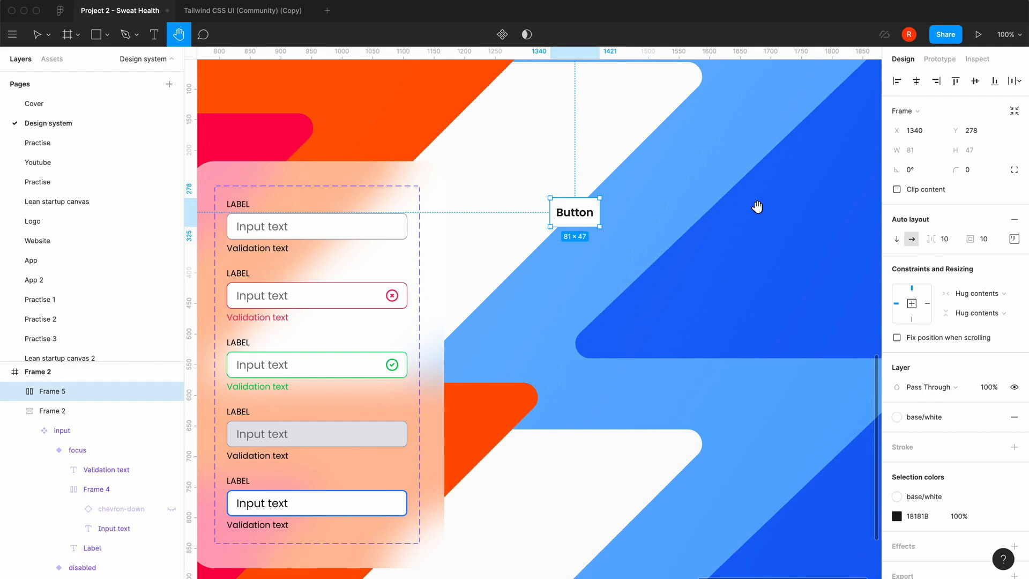
drag(748, 244, 745, 302)
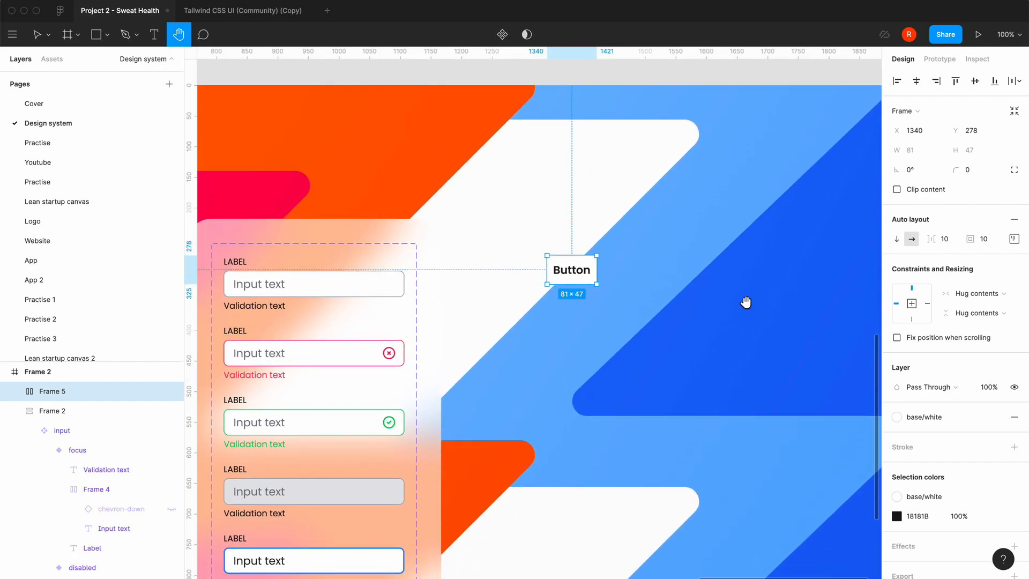
key(Escape)
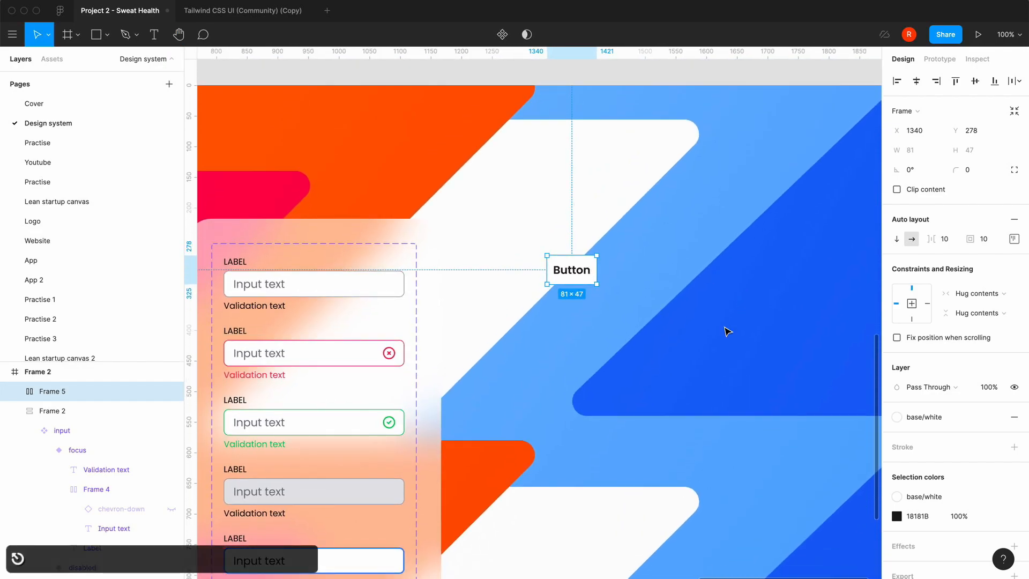
click(647, 276)
click(579, 271)
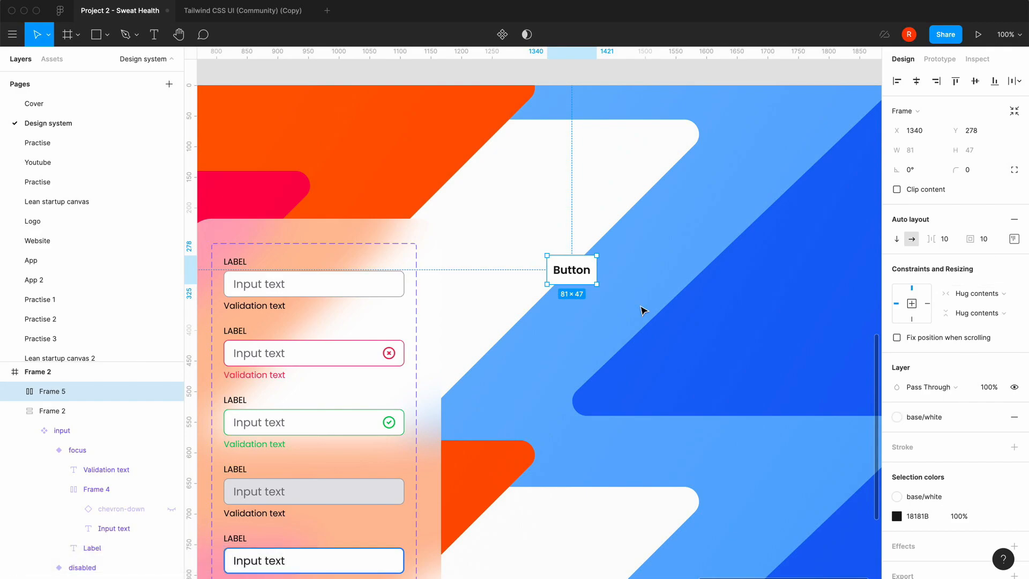
double_click(575, 274)
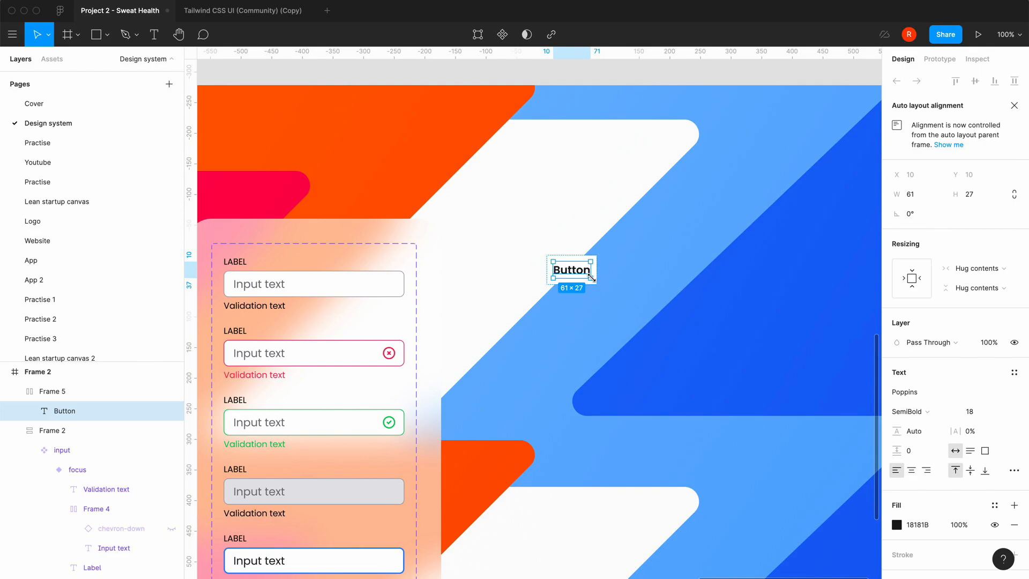
click(612, 282)
click(587, 281)
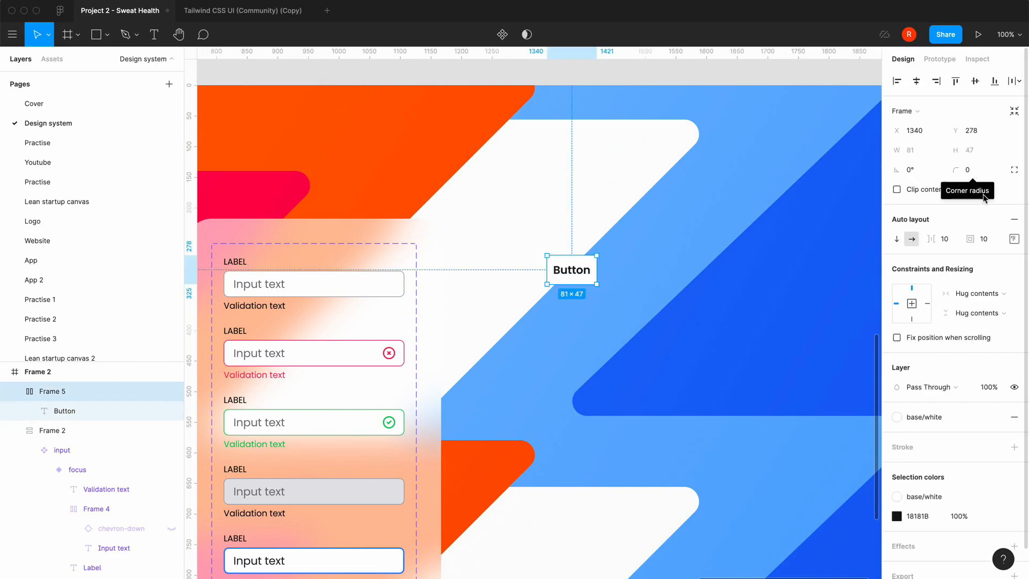
Set the line height of the Button text to 28.
double_click(580, 274)
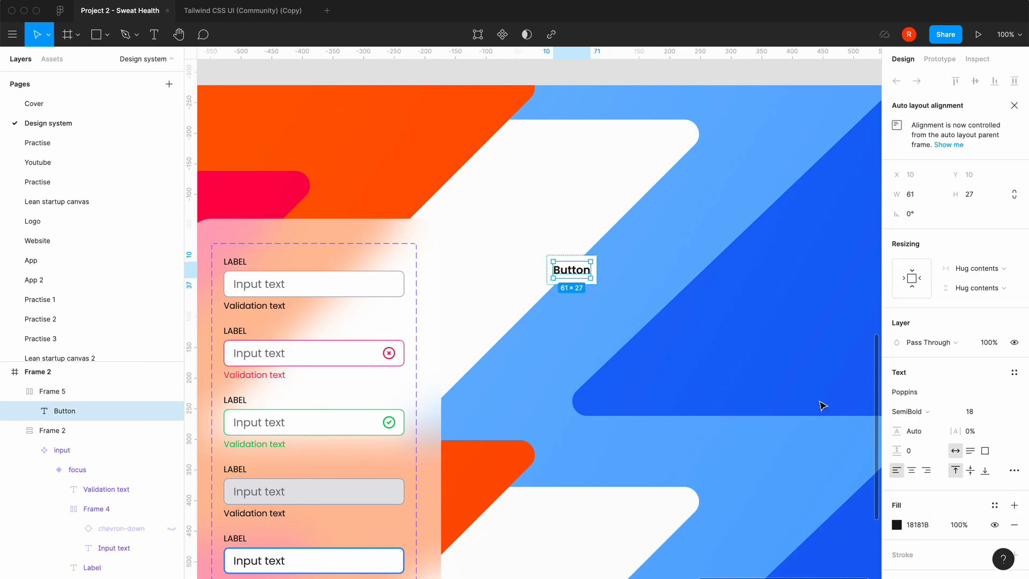
click(922, 434)
text(28)
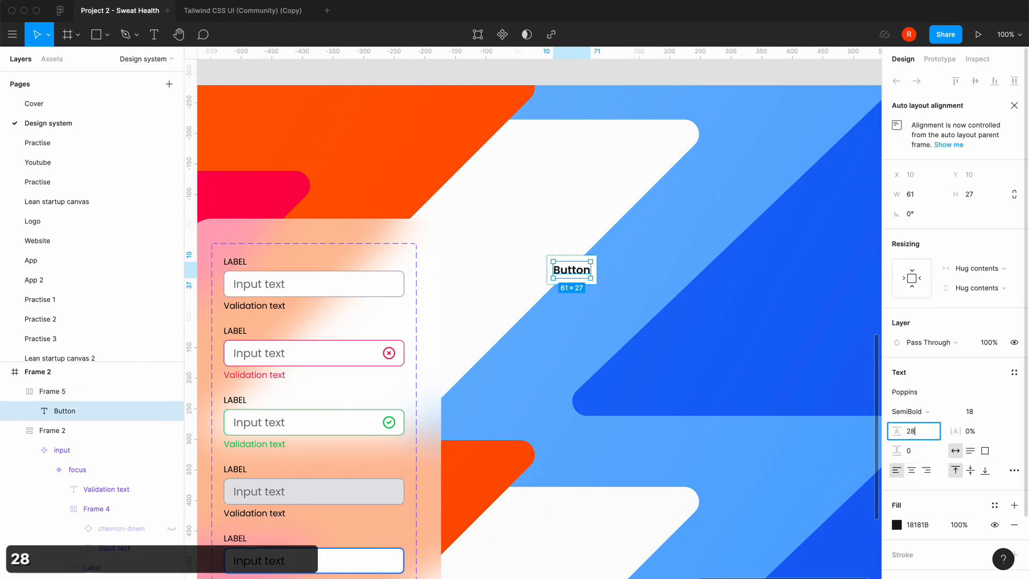
key(Return)
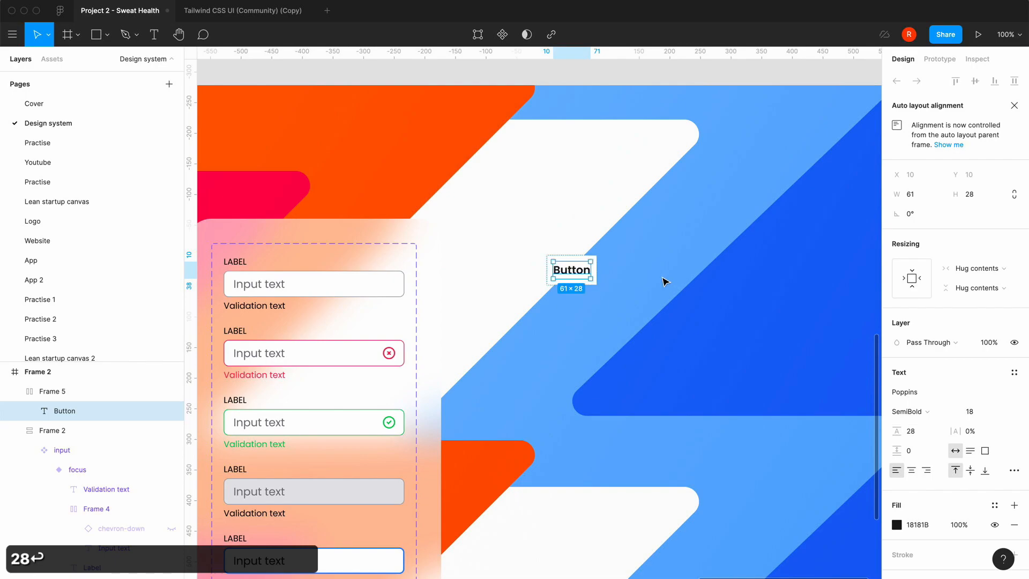
Set the corner radius of the auto layout frame around the Button text to 24, half of 48.
click(664, 282)
click(578, 281)
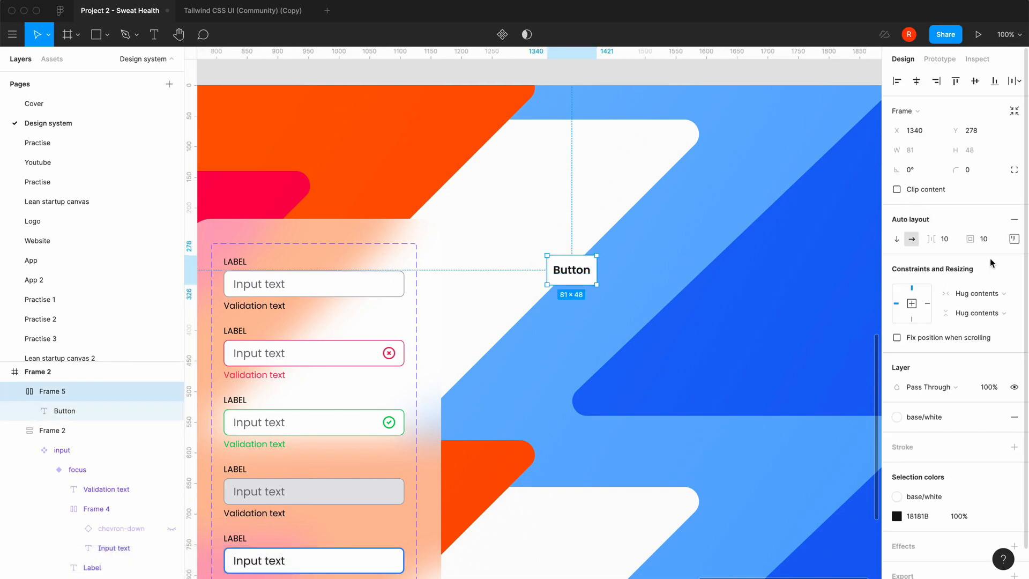
click(968, 170)
text(48/2)
key(Return)
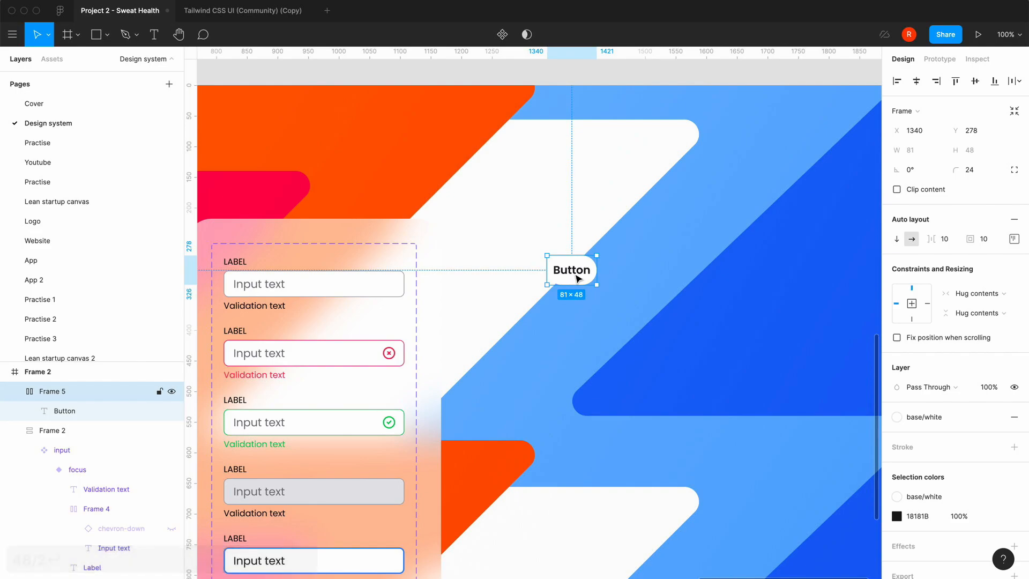
Set the button frame's padding to 8 at the top and bottom and 16 at the left and right.
click(1013, 239)
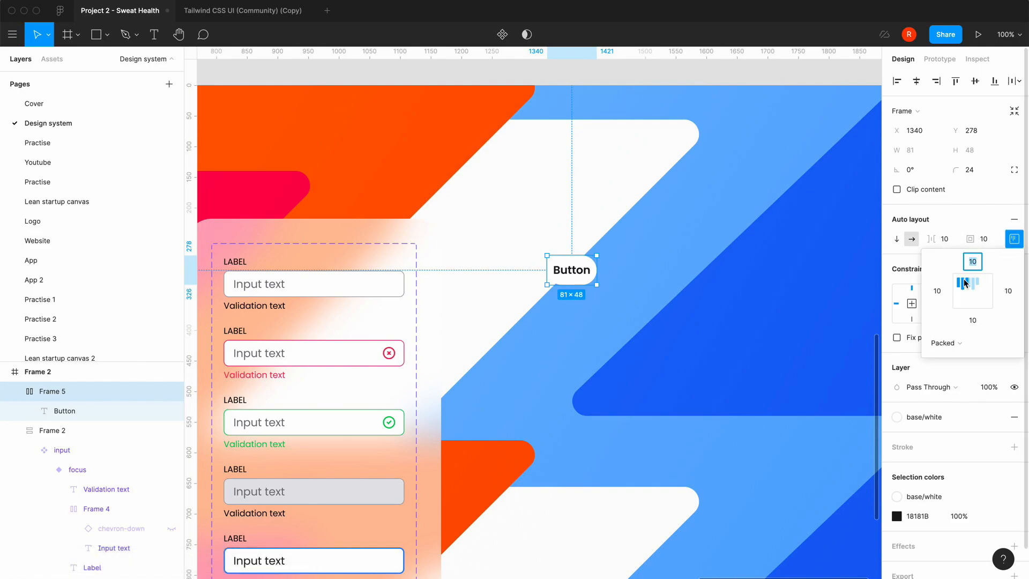
text(8)
key(Tab)
text(16)
key(Tab)
text(8)
key(Tab)
text(16)
key(Return)
click(579, 279)
click(581, 280)
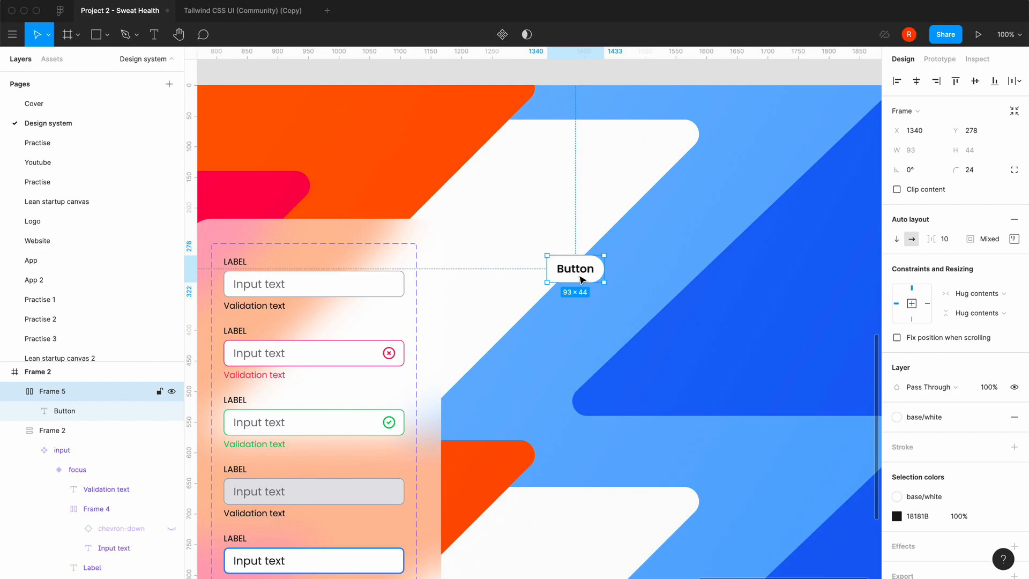
Group the button frame and convert the group into an outer auto layout frame.
key(super+g)
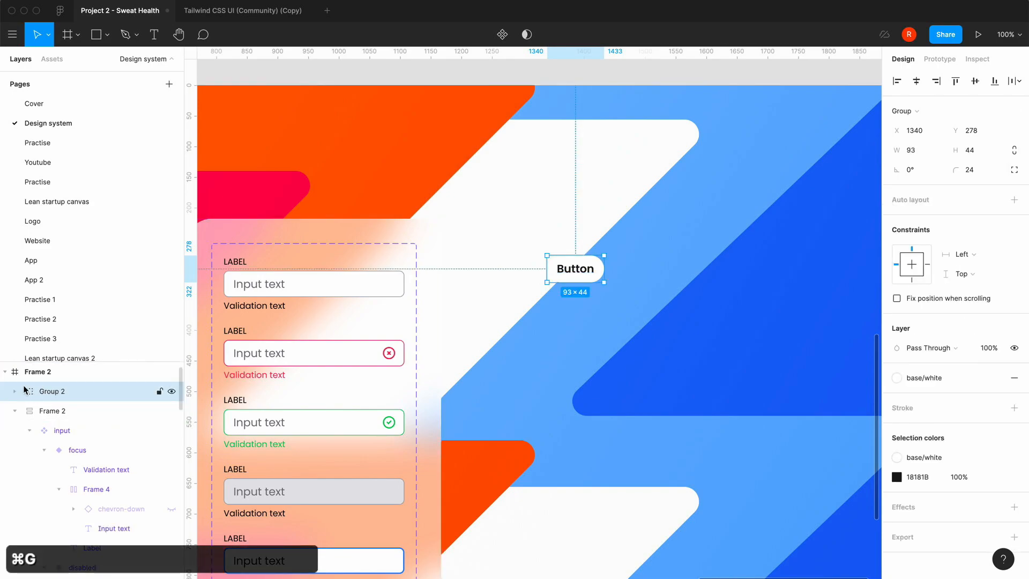
click(15, 392)
click(52, 412)
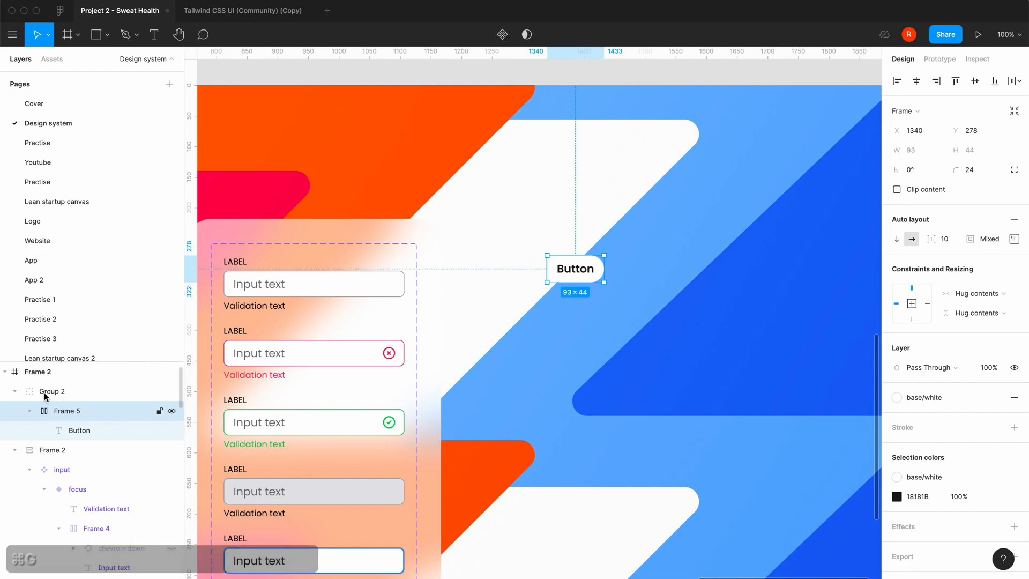
click(43, 392)
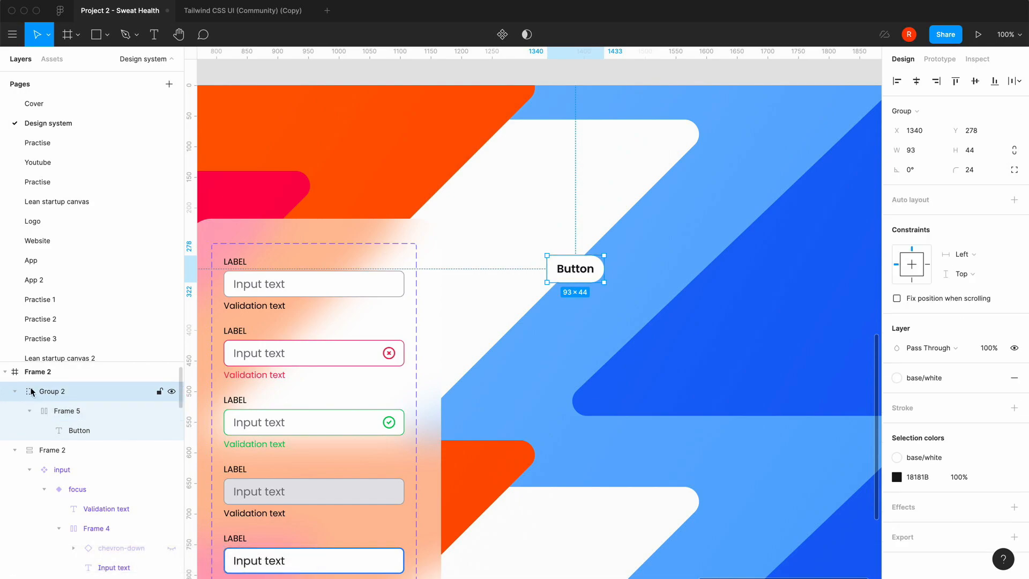
key(shift+a)
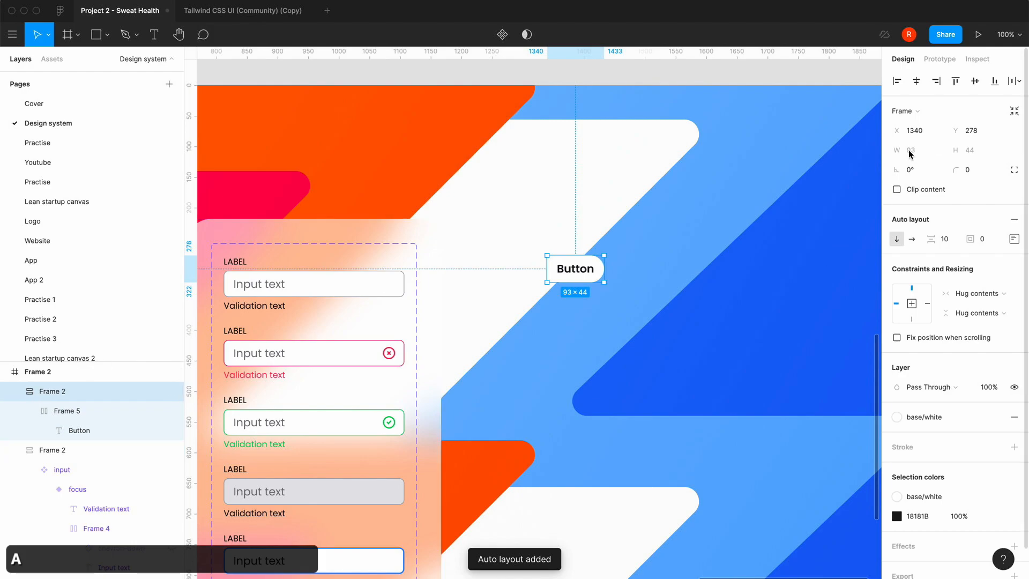
Give the outer frame around the button a fixed width of 375.
click(976, 293)
click(978, 294)
click(911, 150)
text(375)
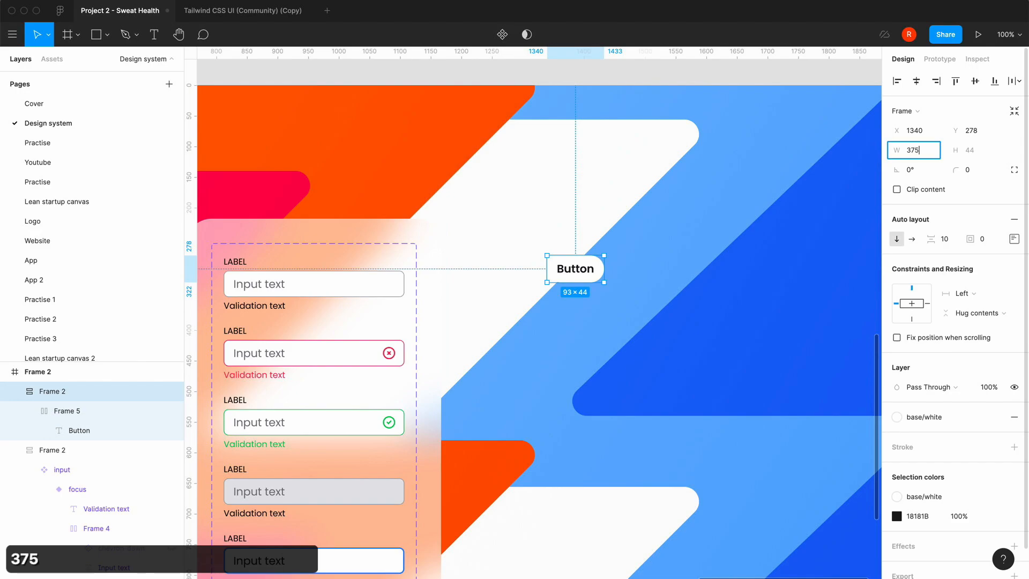
key(Return)
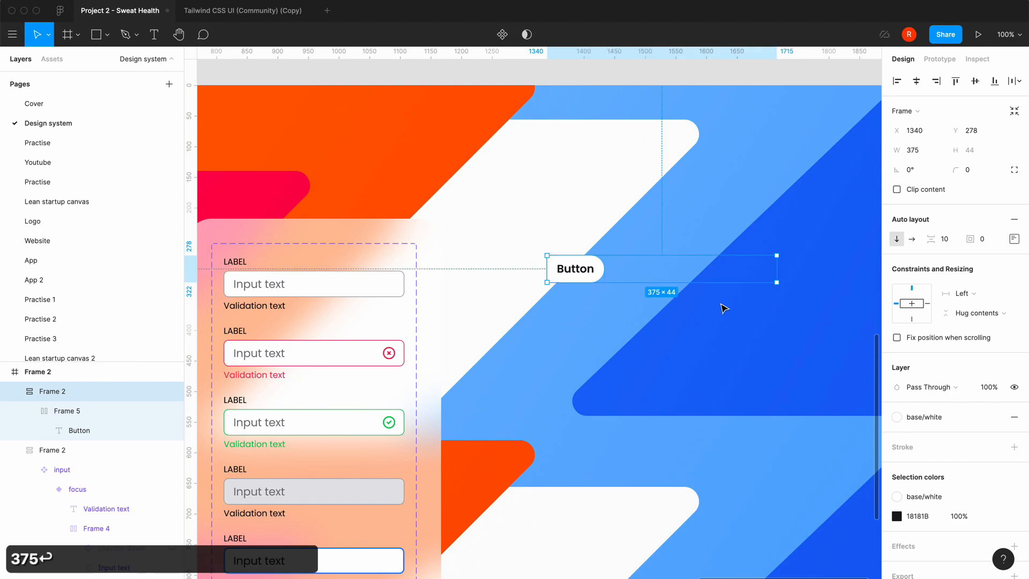
Make the inner button frame fill its container horizontally and centre the Button text within it.
click(64, 411)
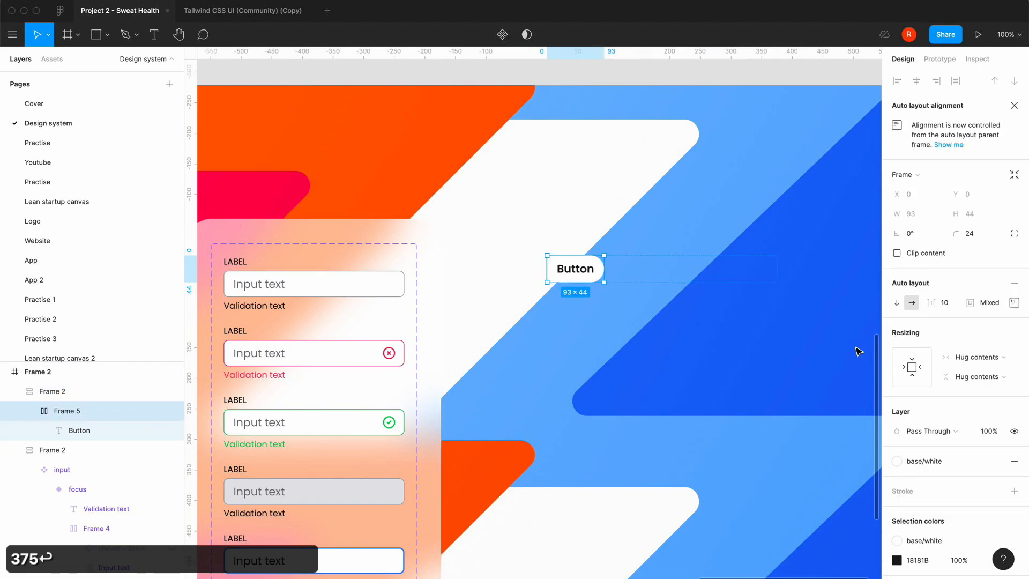
click(976, 356)
click(979, 372)
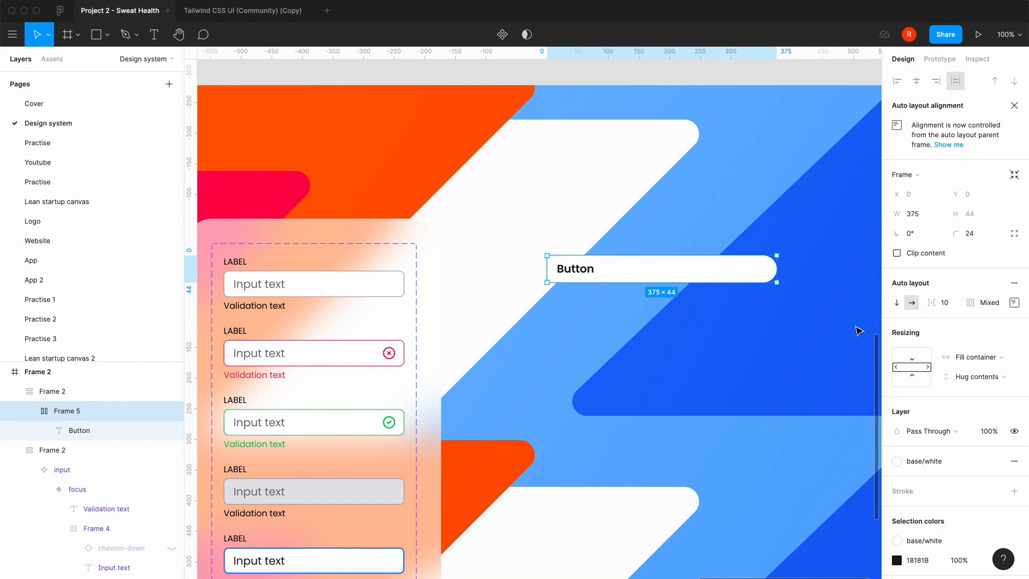
click(1012, 303)
click(973, 352)
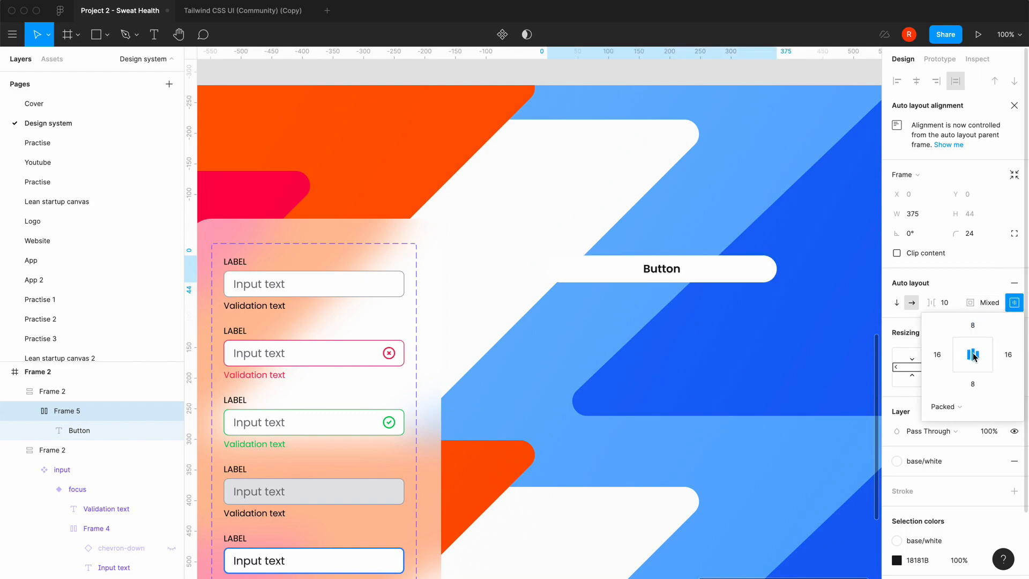
Give the outer button frame an FFFFFF fill at 60% opacity and 40 padding on all sides.
click(52, 392)
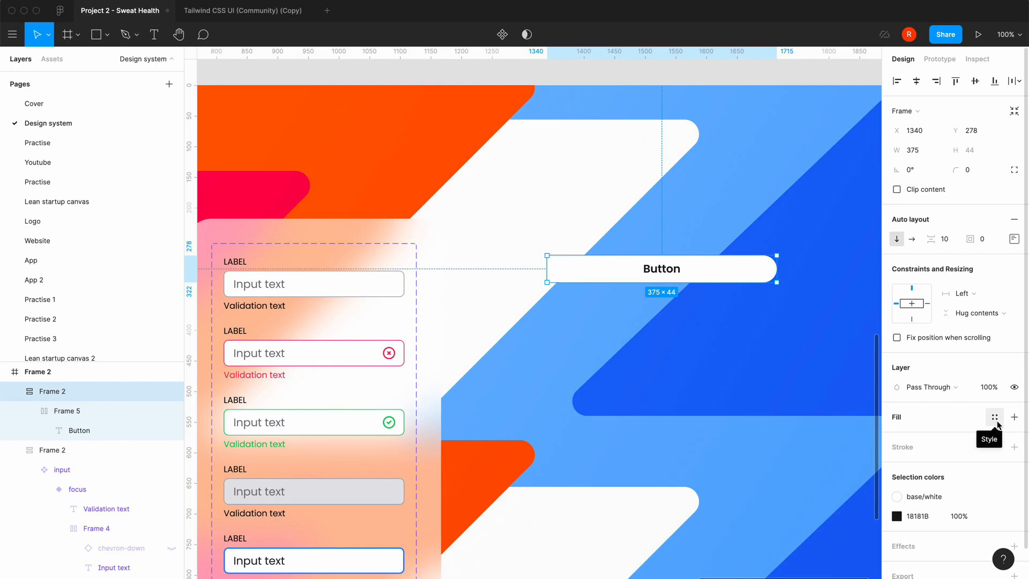
click(1014, 417)
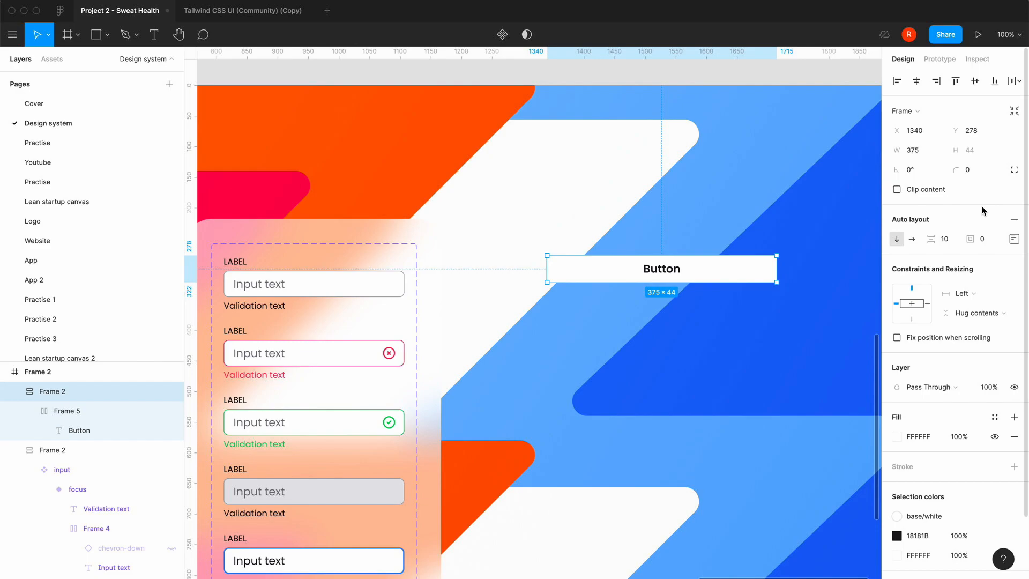
text(40)
key(Return)
click(956, 436)
text(60)
key(Return)
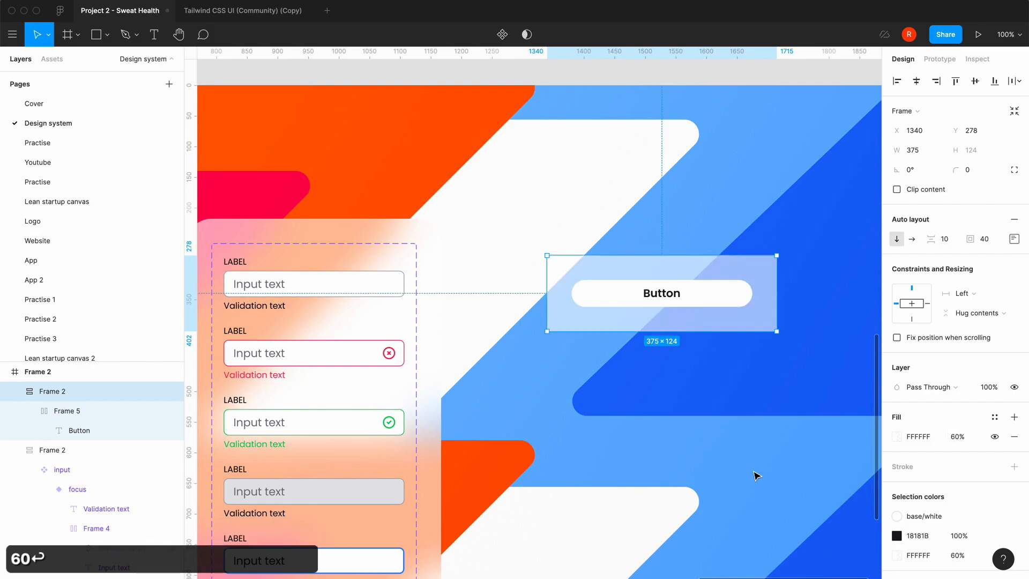
Add an FFFFFF stroke at 50% opacity to the card frame around the five inputs.
scroll(755, 475, down, 3)
scroll(755, 475, right, 2)
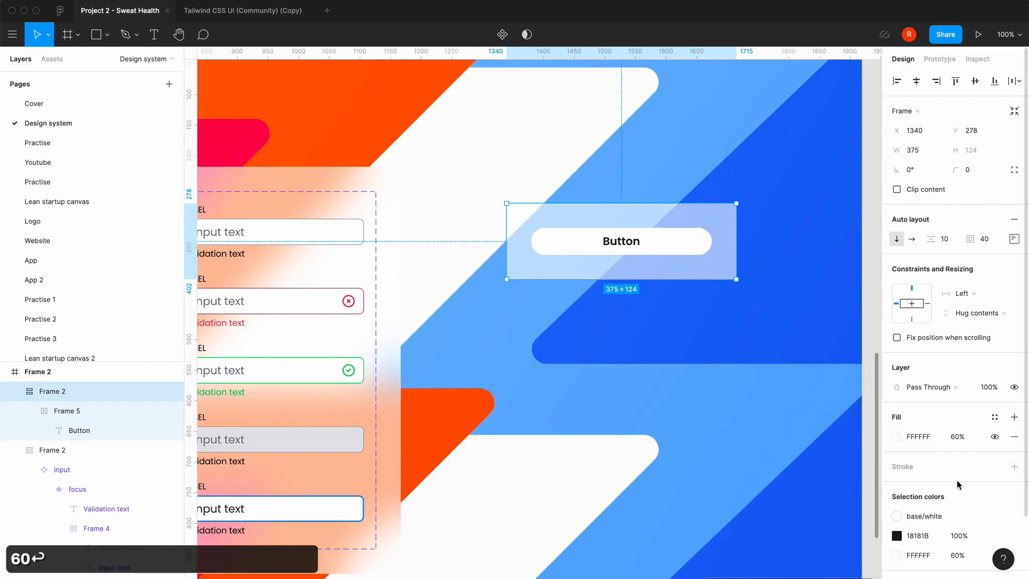
click(381, 390)
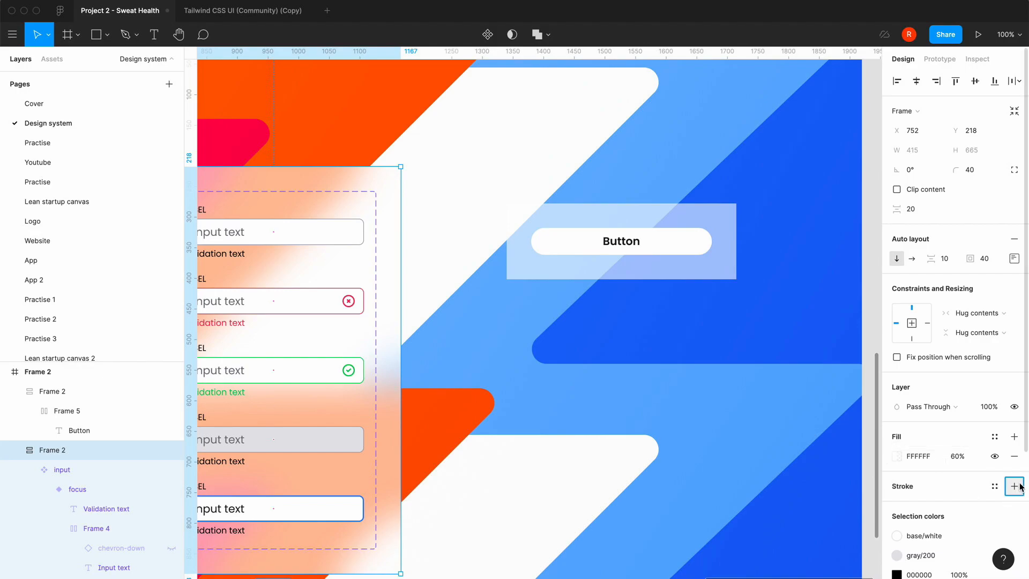
click(1014, 486)
click(897, 505)
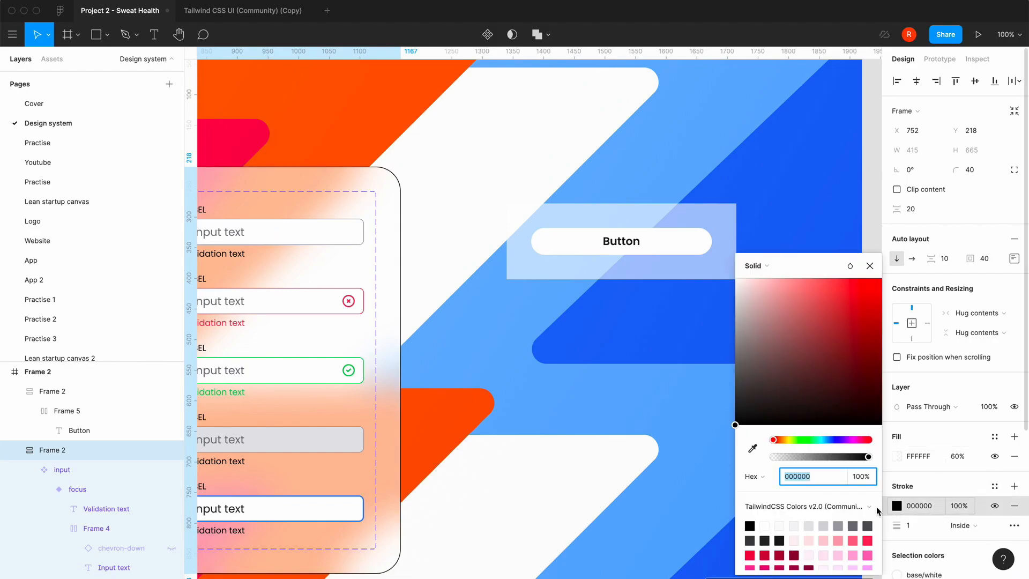
click(764, 525)
click(870, 266)
click(958, 506)
text(50)
key(Return)
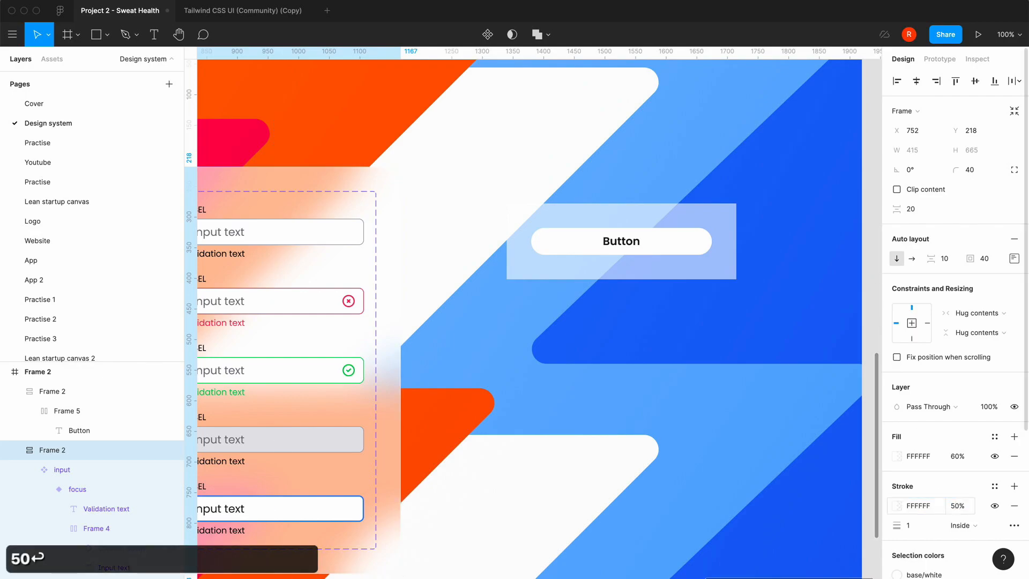
Set the corner radius of the outer button frame to 40.
click(729, 244)
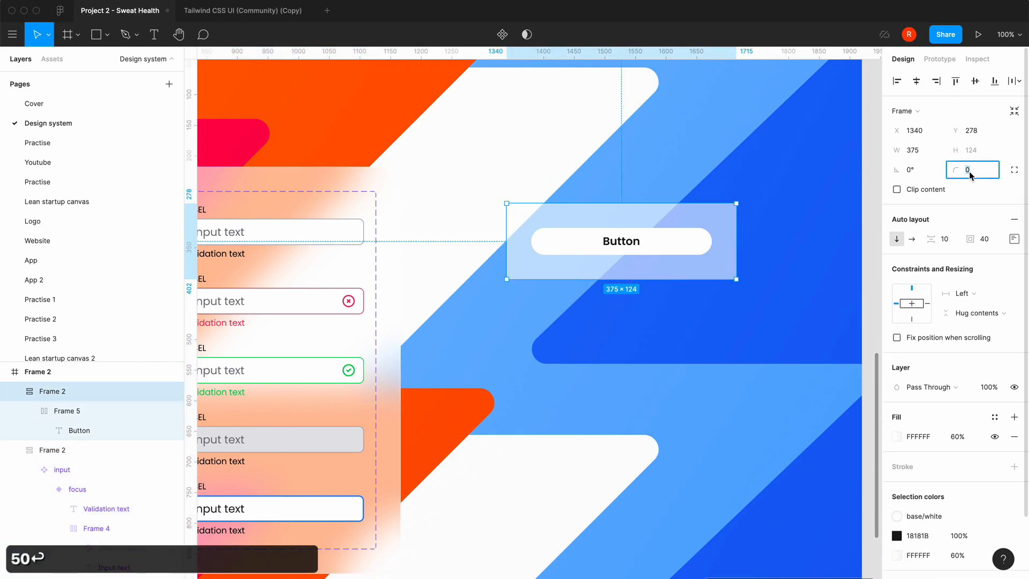
text(40)
key(Return)
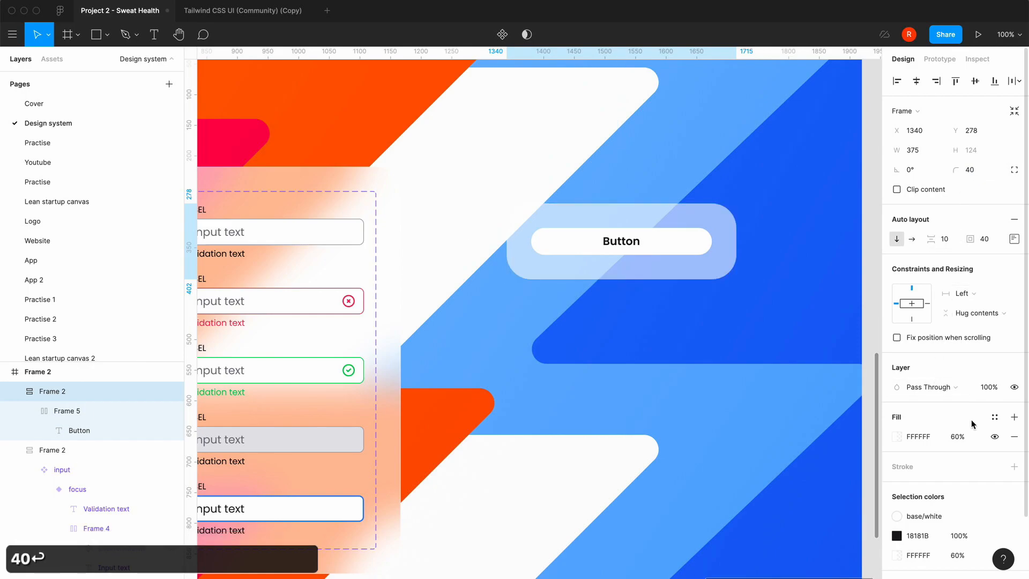
Add an FFFFFF stroke at 50% opacity to the outer button frame.
click(1014, 466)
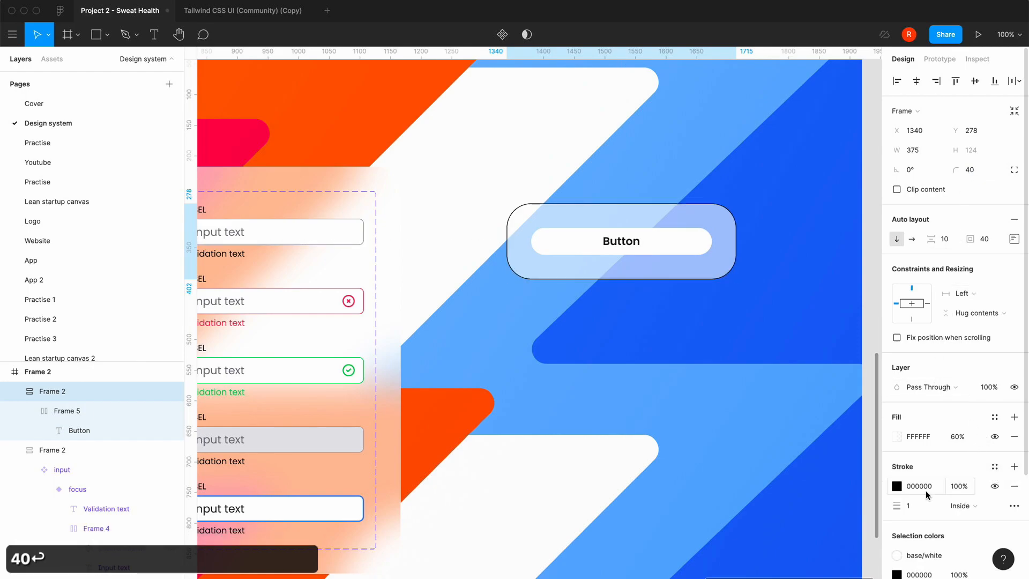
click(897, 486)
click(765, 525)
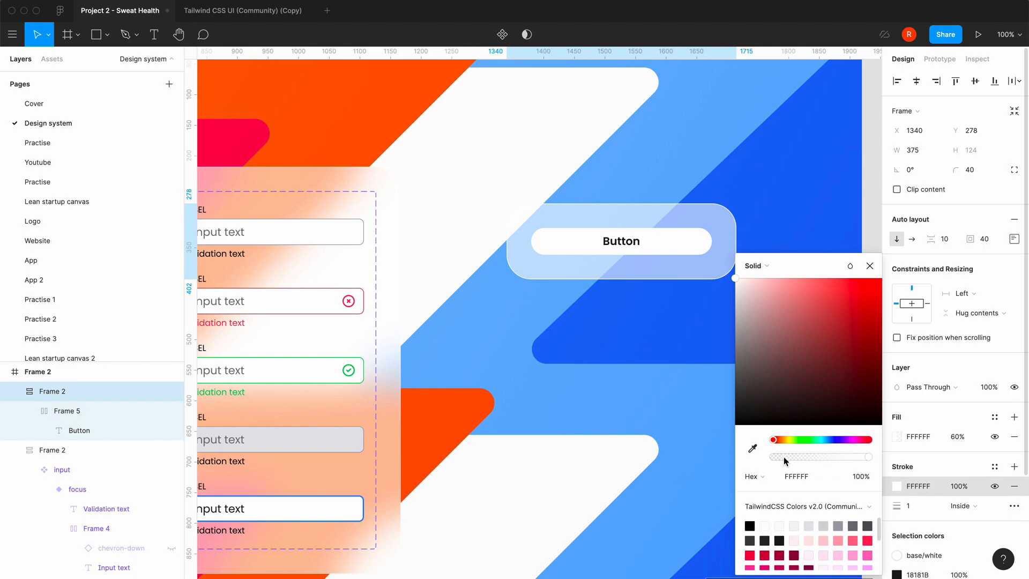
click(869, 266)
click(960, 486)
text(50)
key(Return)
Apply a background blur of 60 to the outer button frame.
scroll(957, 471, down, 5)
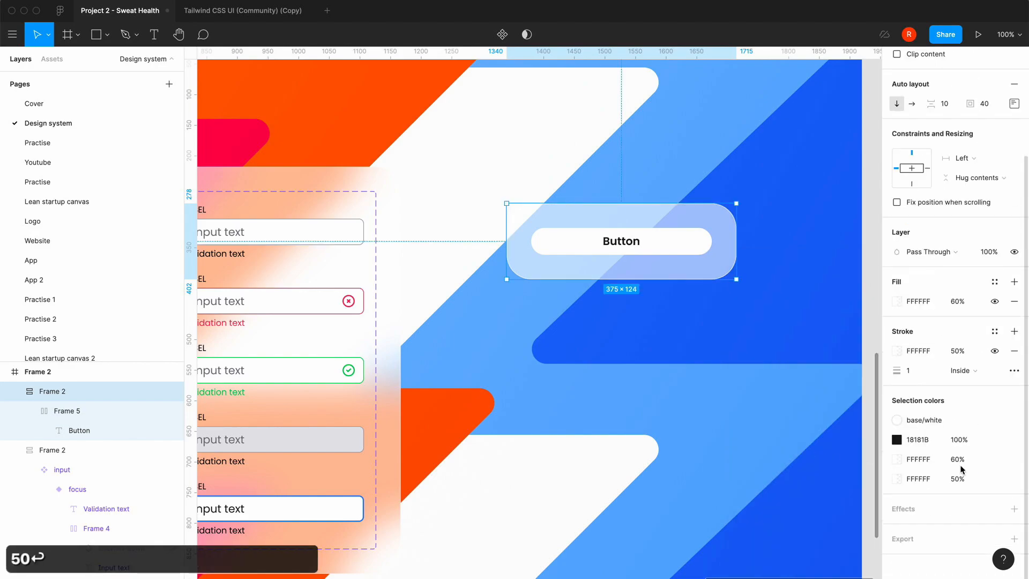
click(1013, 508)
click(944, 527)
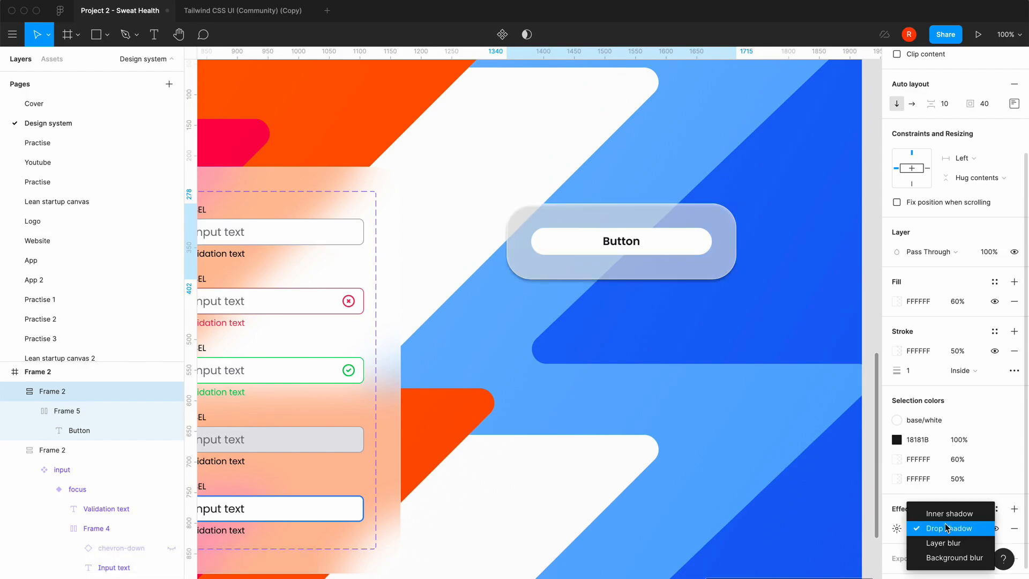
click(929, 556)
click(901, 530)
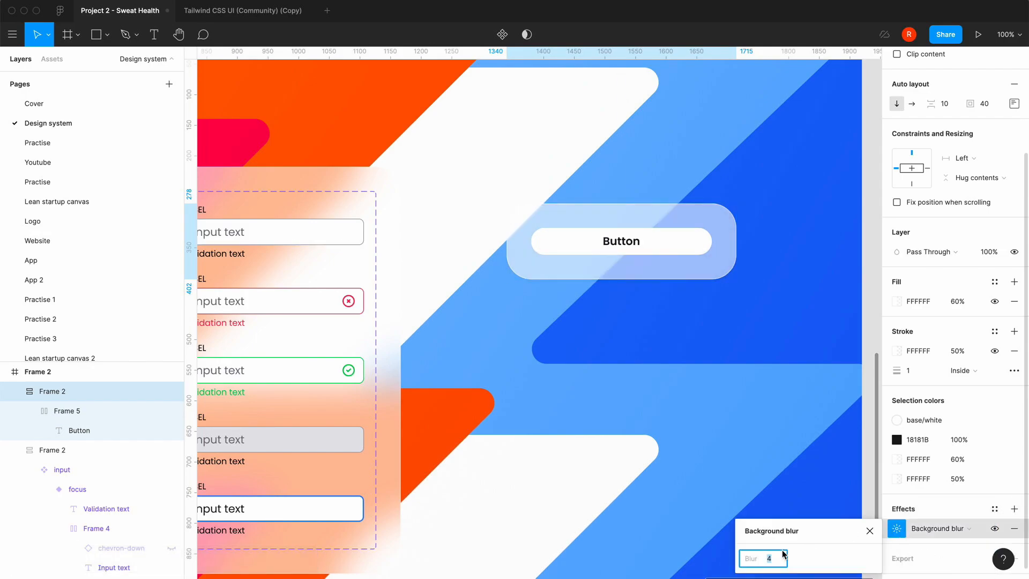
text(60)
key(Return)
click(558, 426)
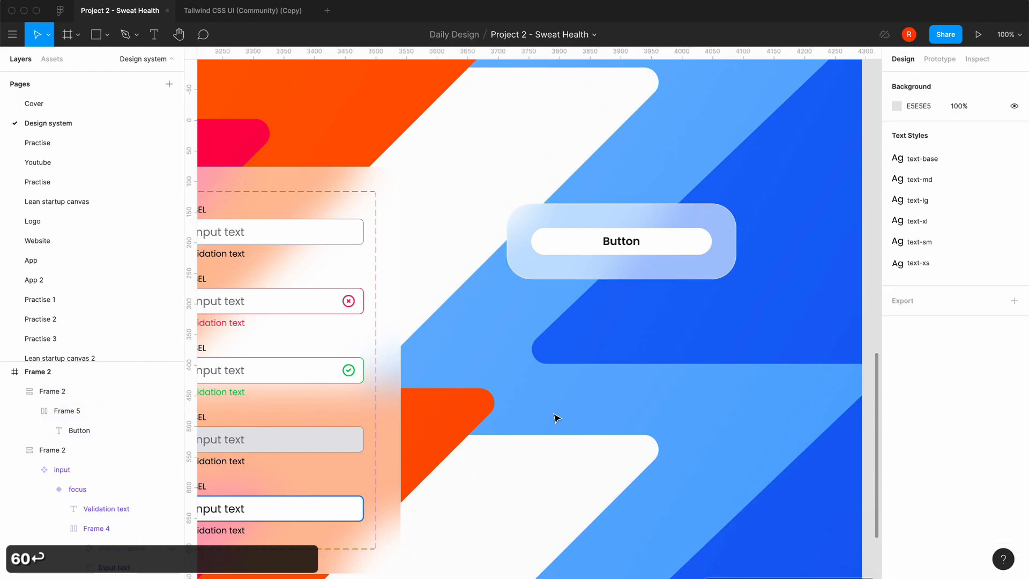
Move the button card up and left to about X 1287, Y 222.
drag(705, 273, 673, 236)
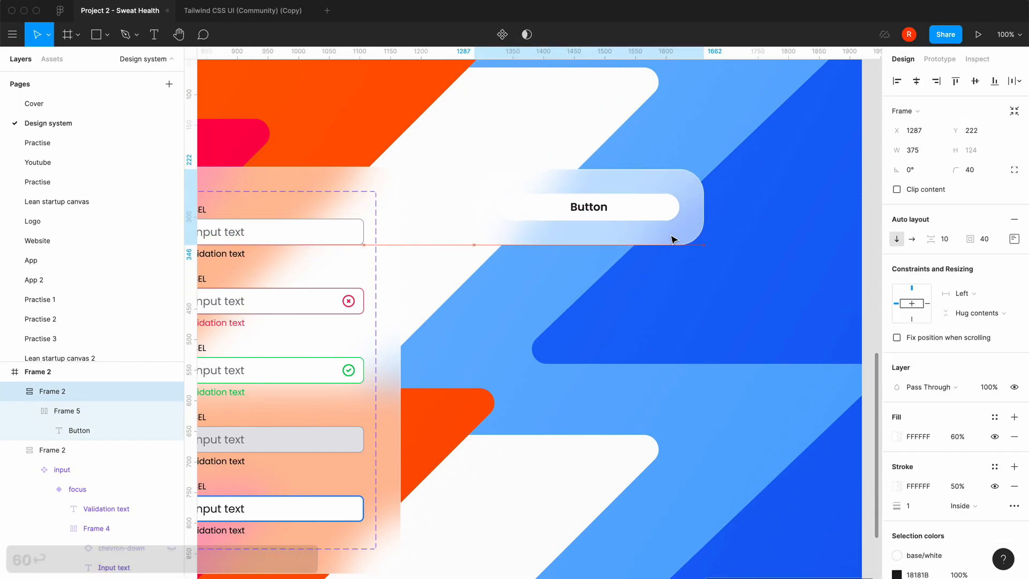
click(625, 330)
scroll(625, 331, left, 3)
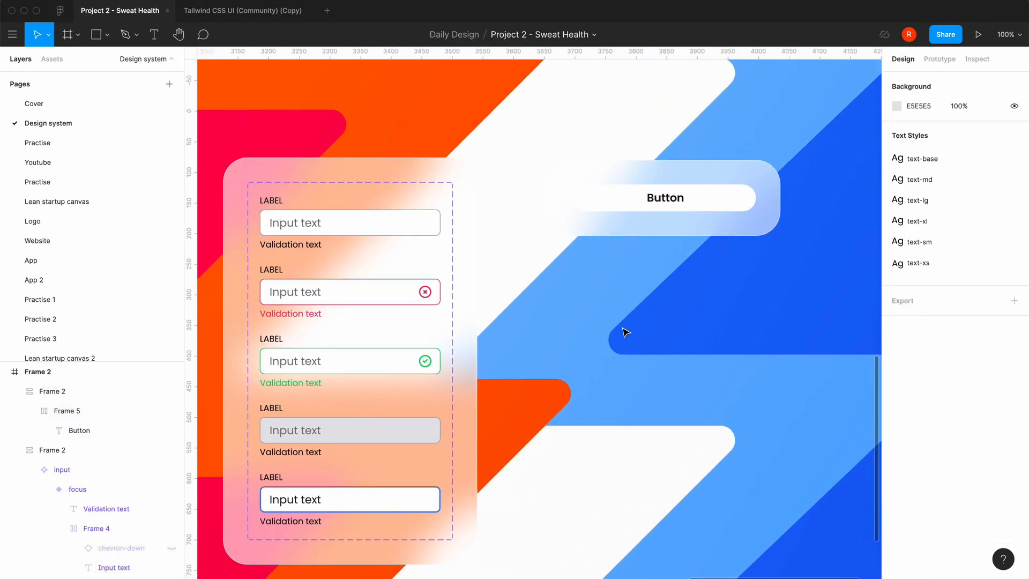
Add a drop shadow to the white button frame with its opacity set to 10%.
double_click(612, 204)
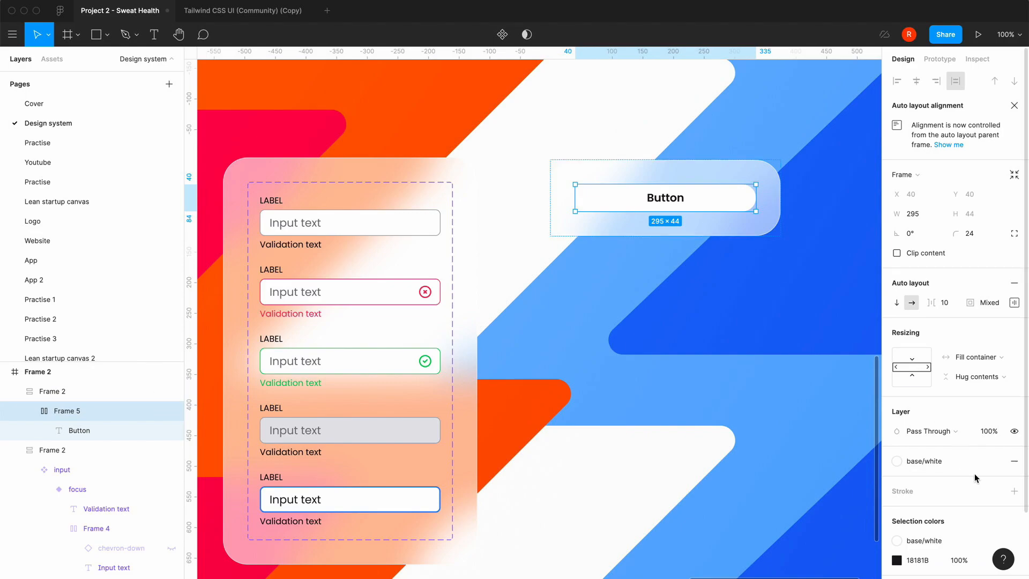
scroll(974, 473, down, 2)
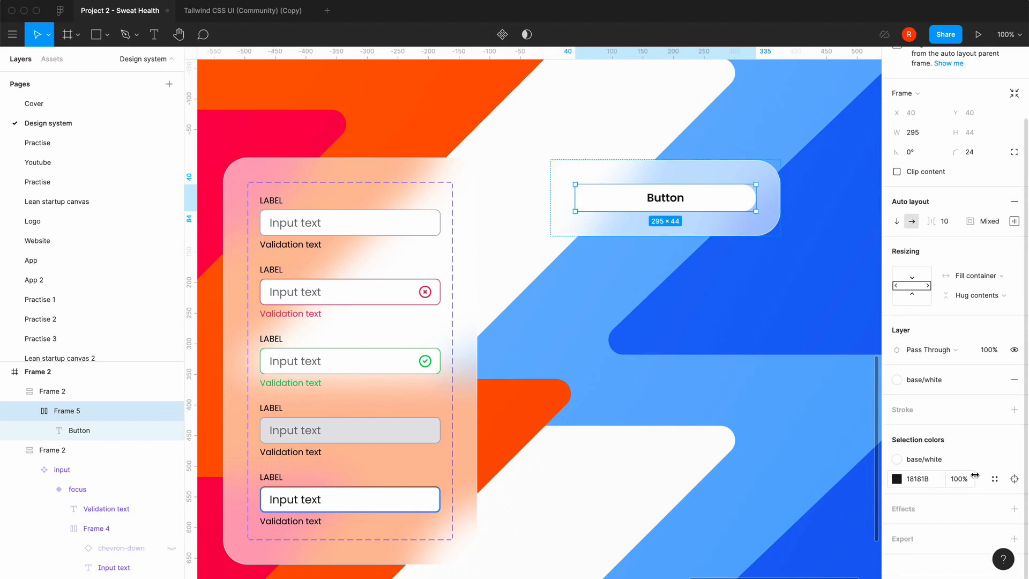
click(1013, 509)
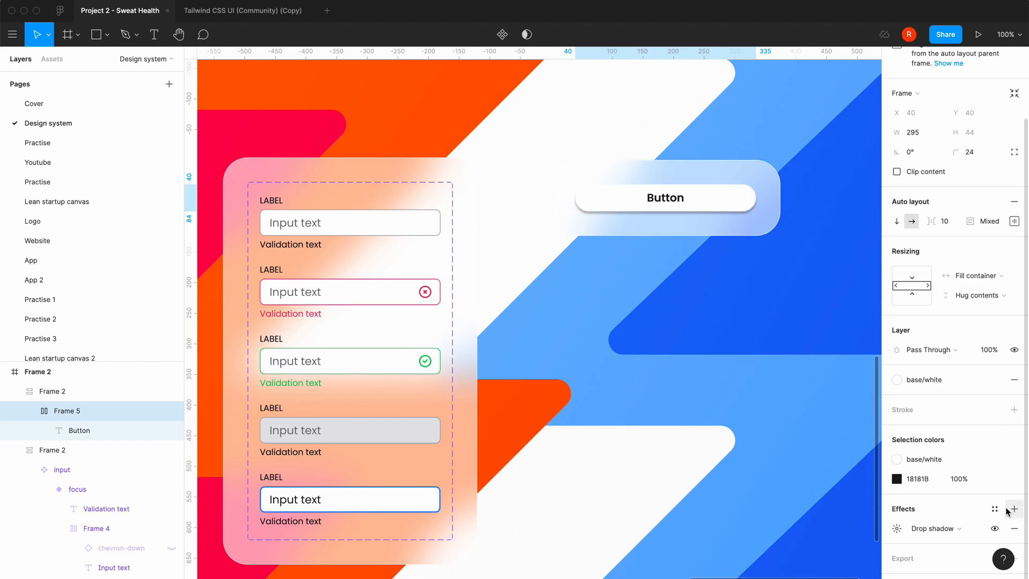
click(897, 528)
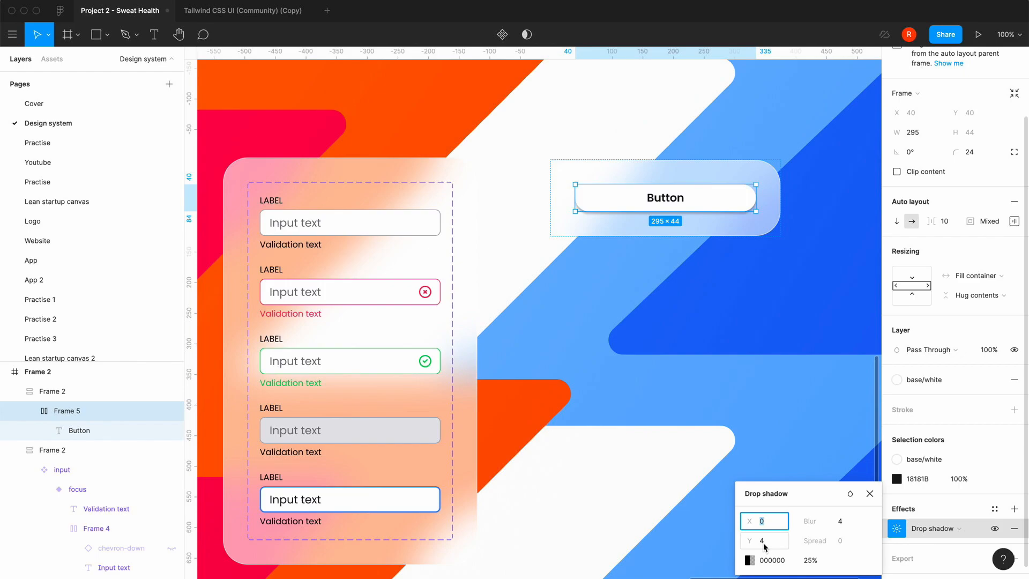
click(810, 561)
text(10)
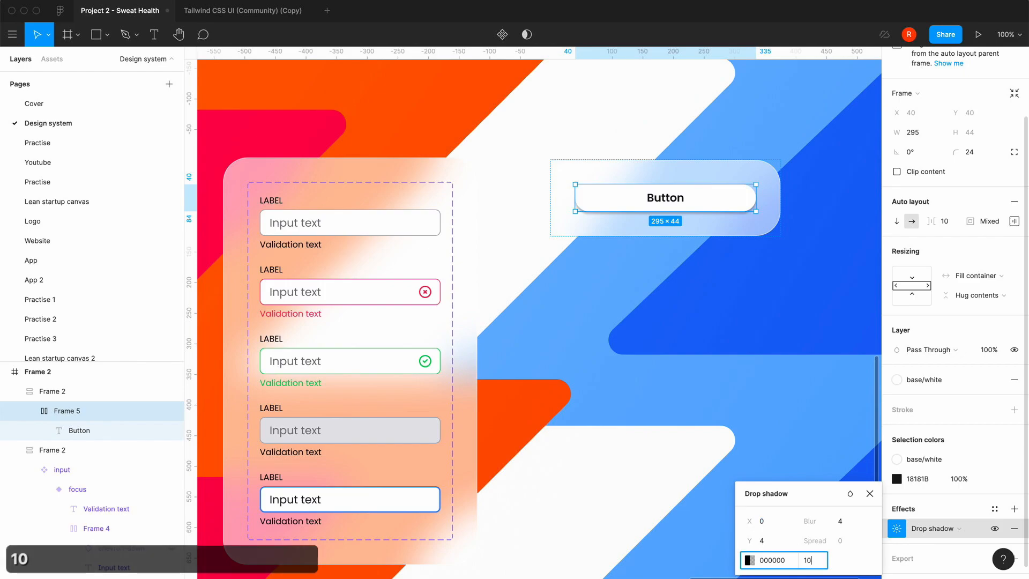
key(Return)
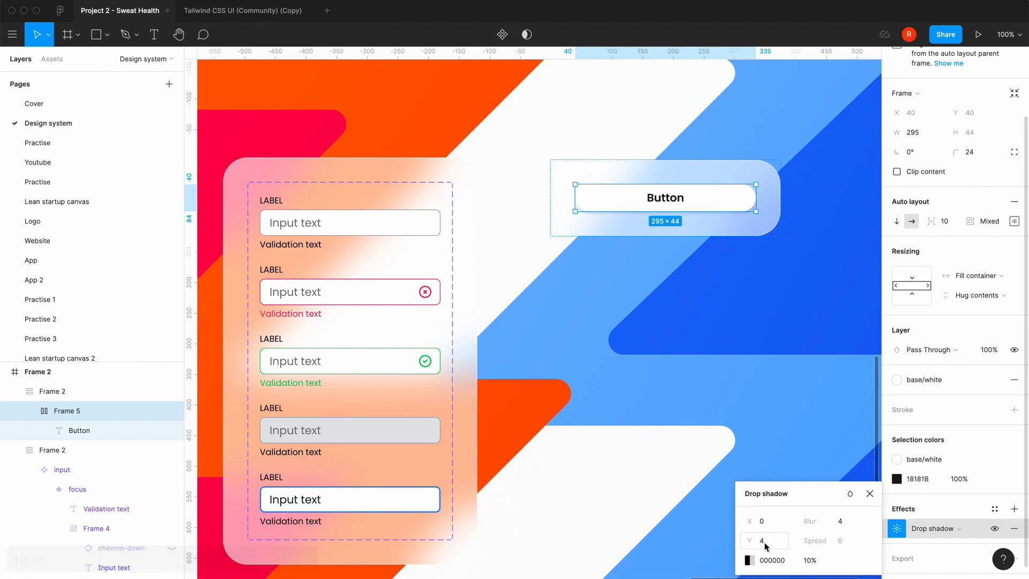
click(810, 560)
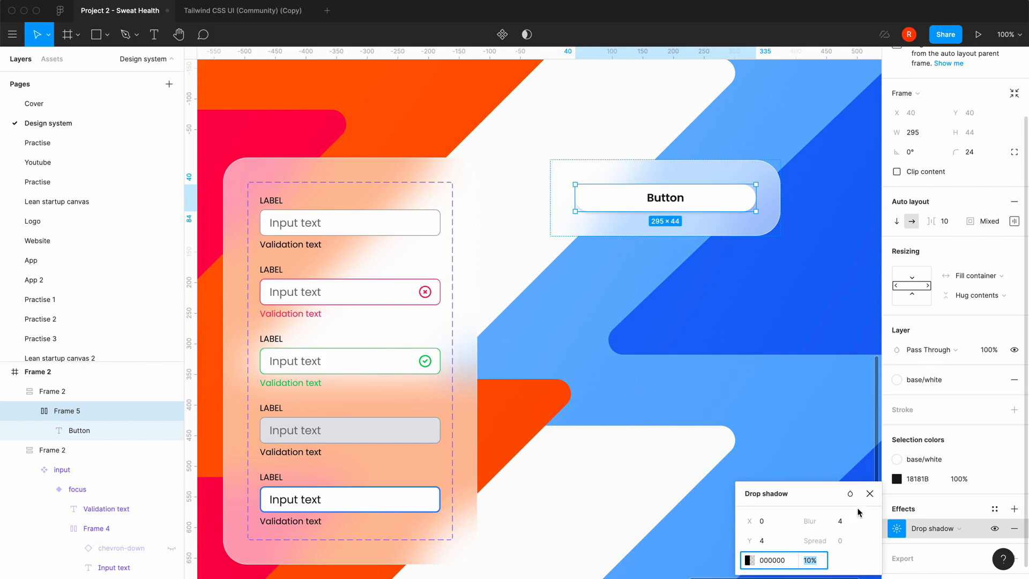
click(868, 493)
click(732, 343)
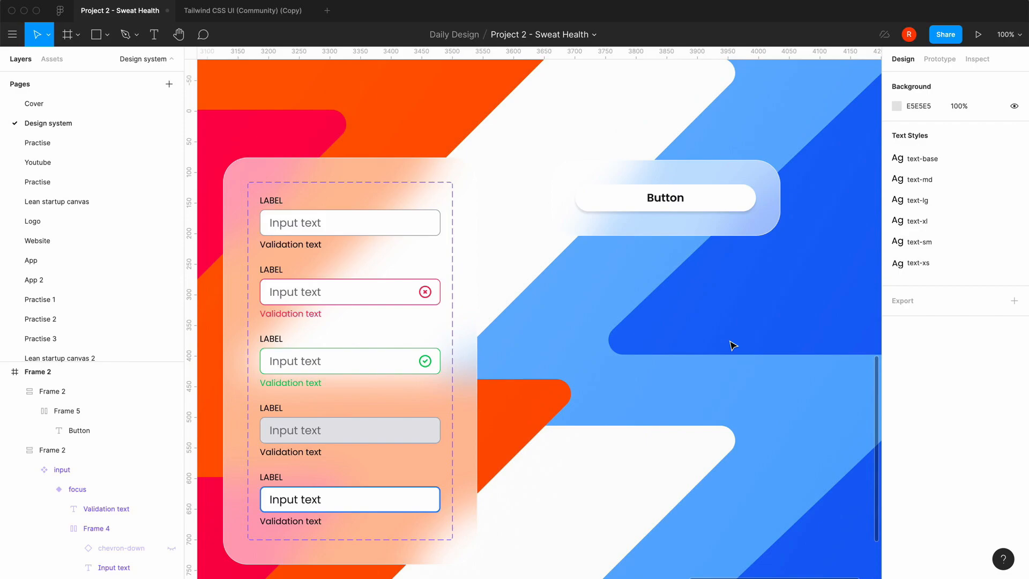
Turn the inner white button frame into a component and name it "button".
drag(714, 230, 710, 206)
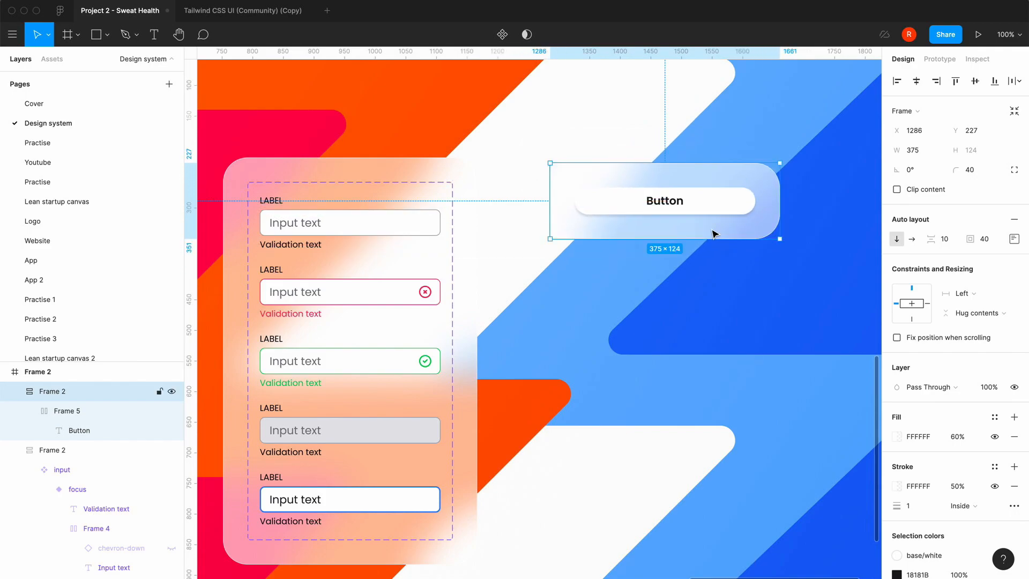
double_click(711, 206)
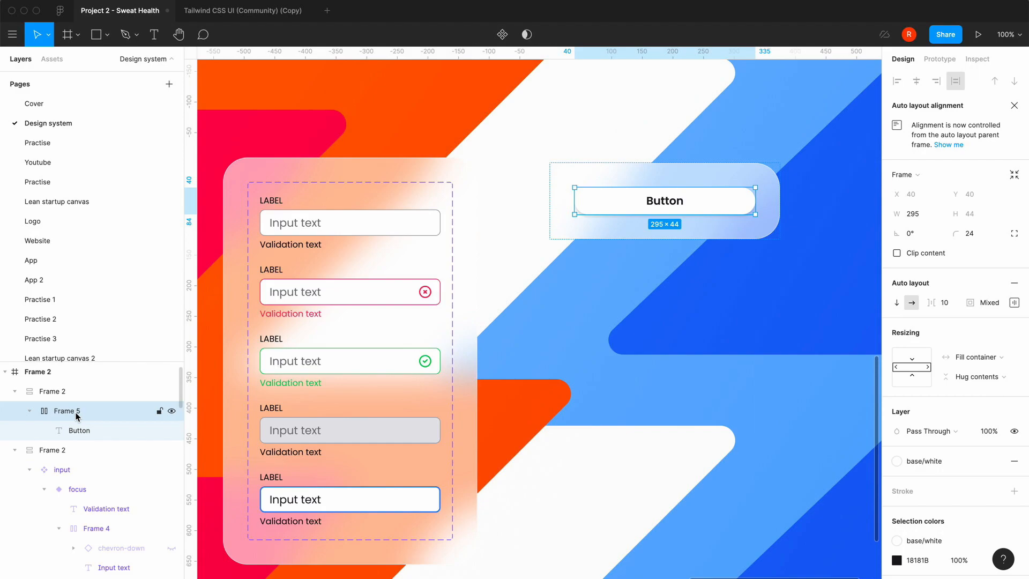
key(super+alt+k)
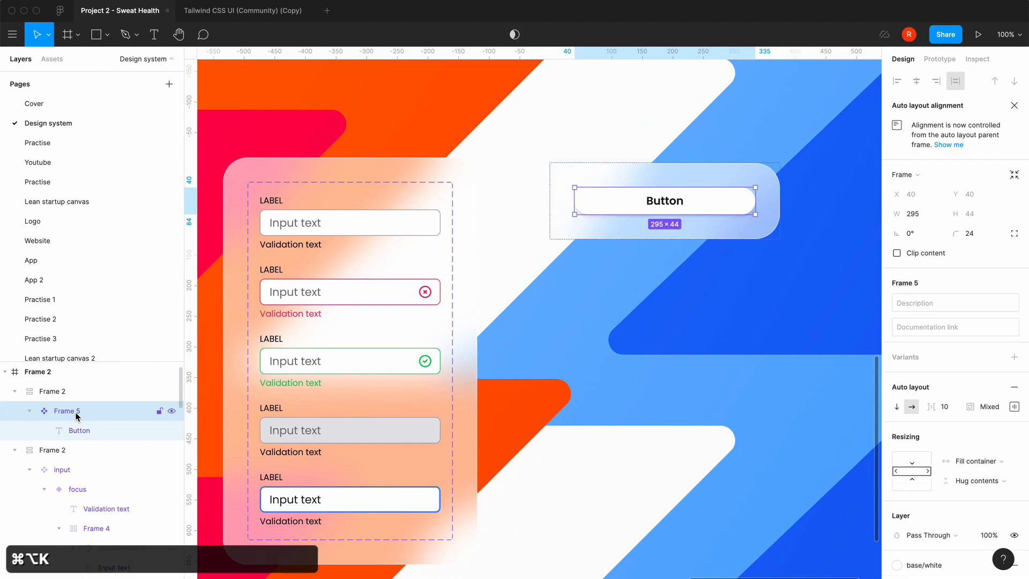
double_click(70, 411)
text(button)
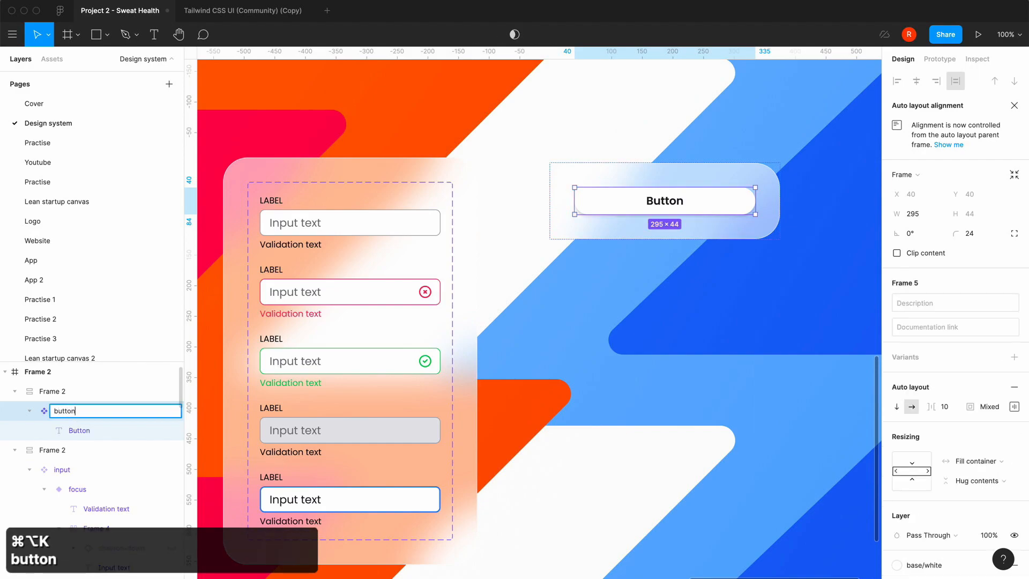
key(Return)
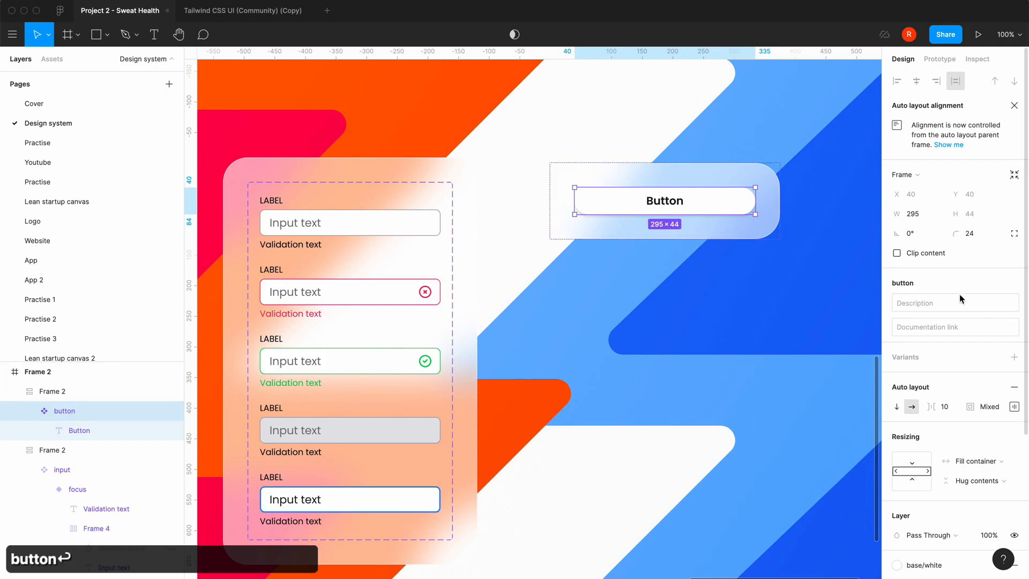
Add a second variant to the button component and resize the glass card to fit its contents.
click(1014, 357)
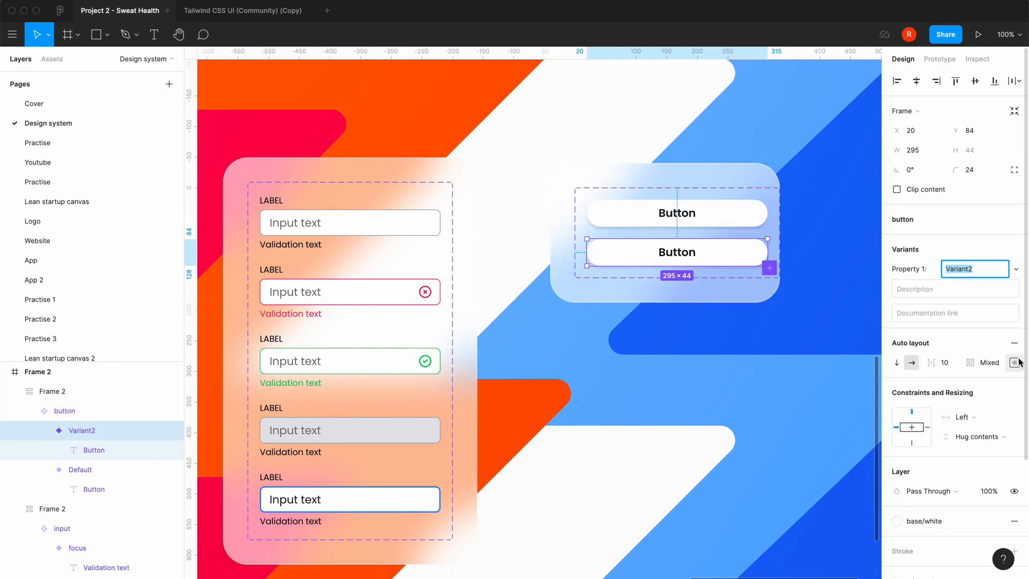
click(744, 170)
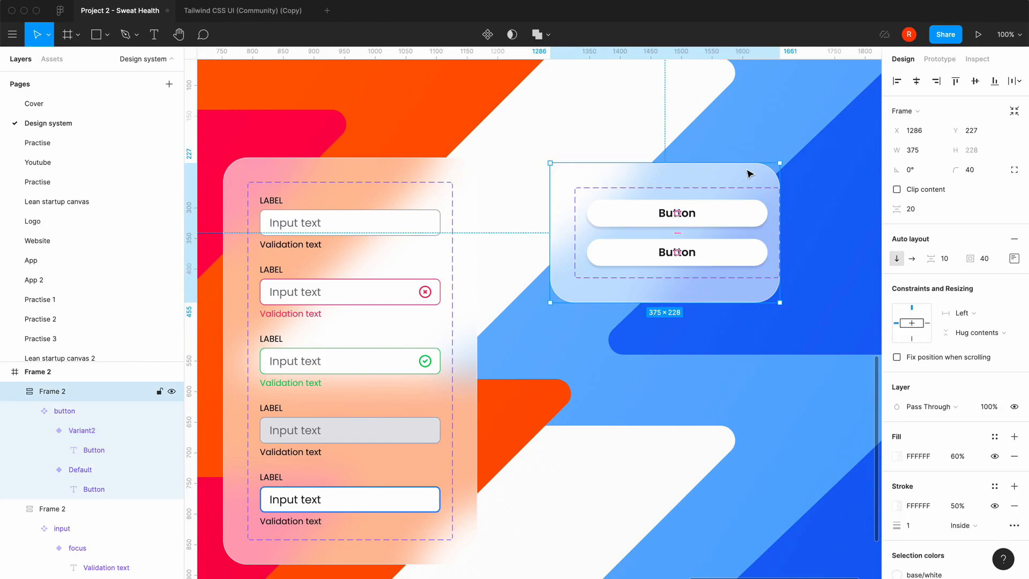
click(1014, 111)
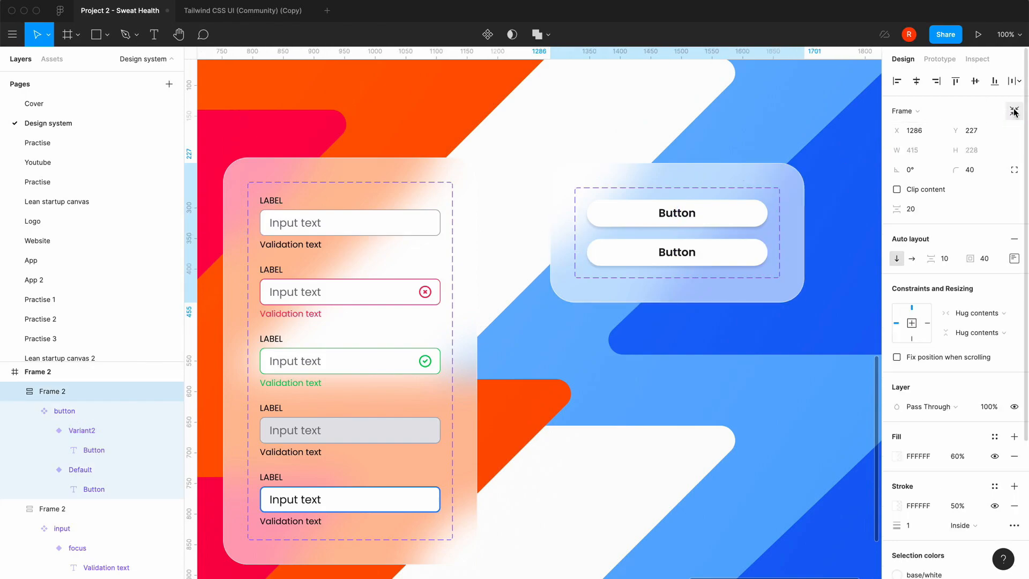
Set Property 1 of the second button variant to "dark".
click(753, 263)
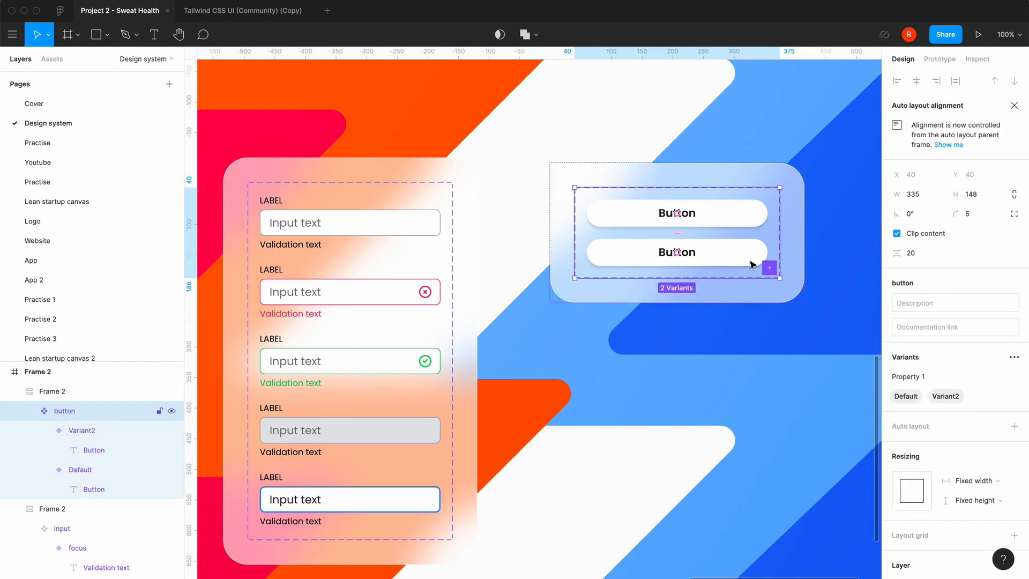
click(753, 263)
click(963, 271)
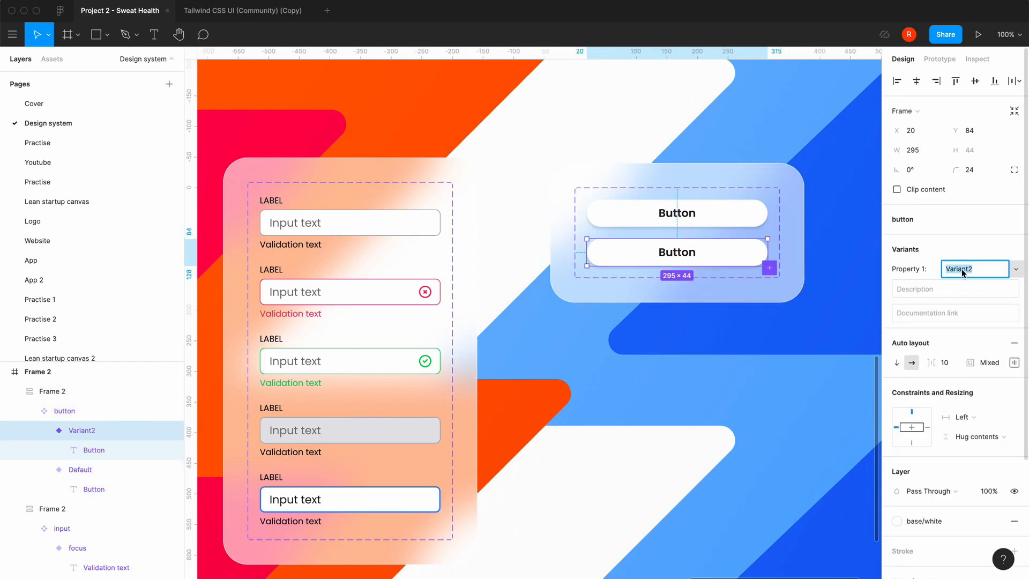
text(black)
key(BackSpace)
key(BackSpace)
key(BackSpace)
key(BackSpace)
key(BackSpace)
text(dark)
key(Return)
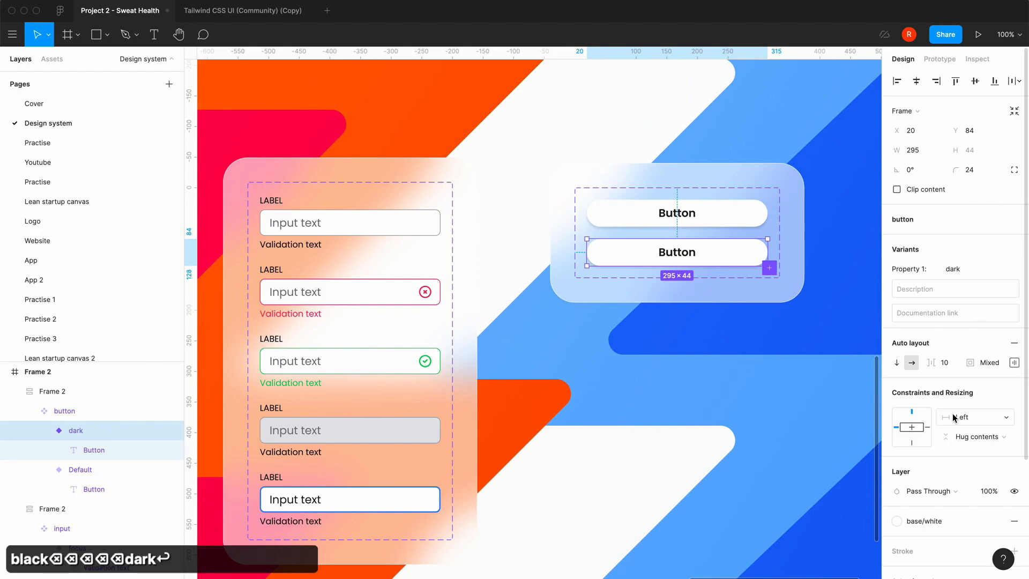
Apply the gray/900 color style to the fill of the dark button variant.
click(899, 526)
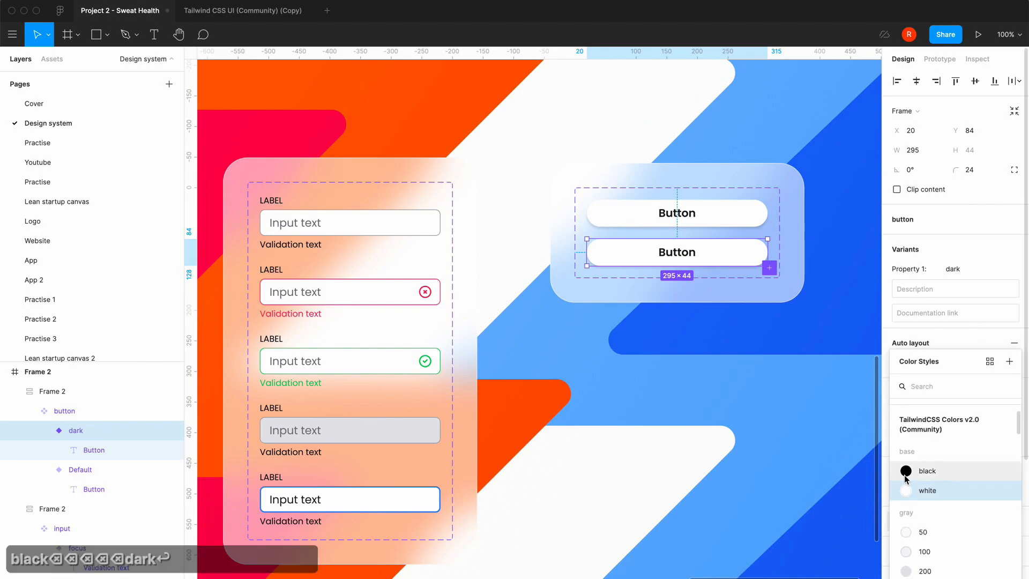
text(gray)
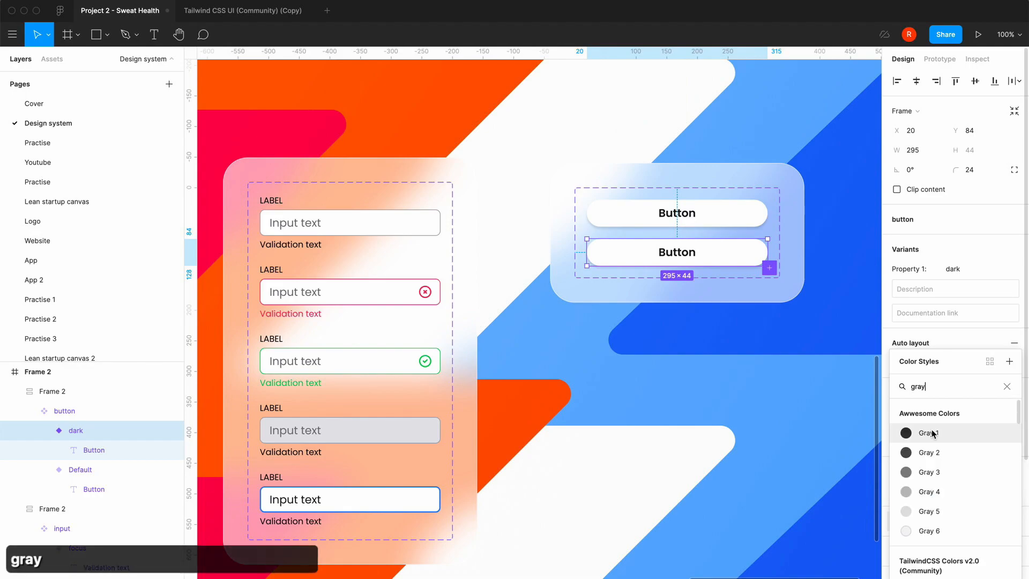
scroll(932, 434, down, 10)
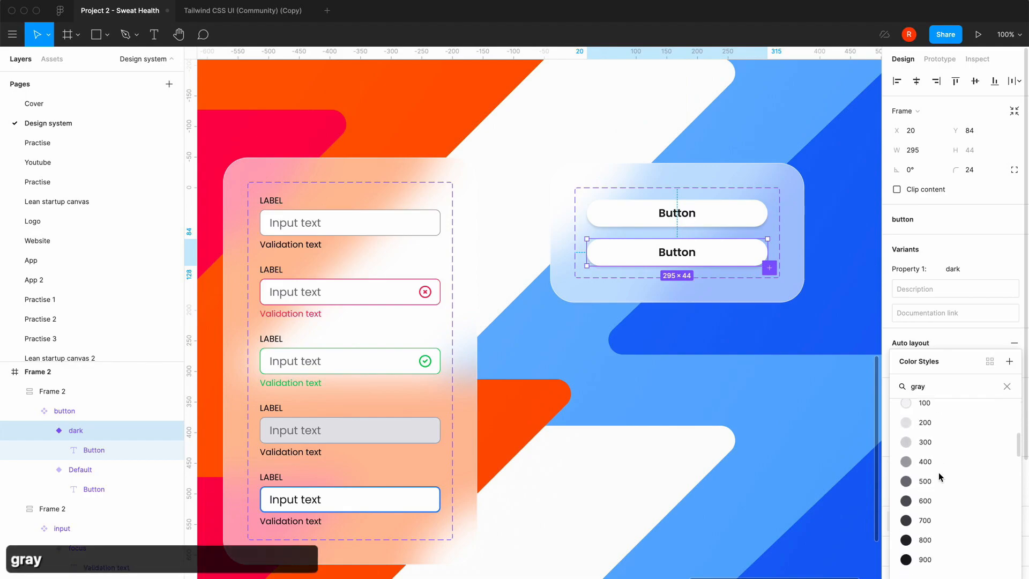
click(938, 498)
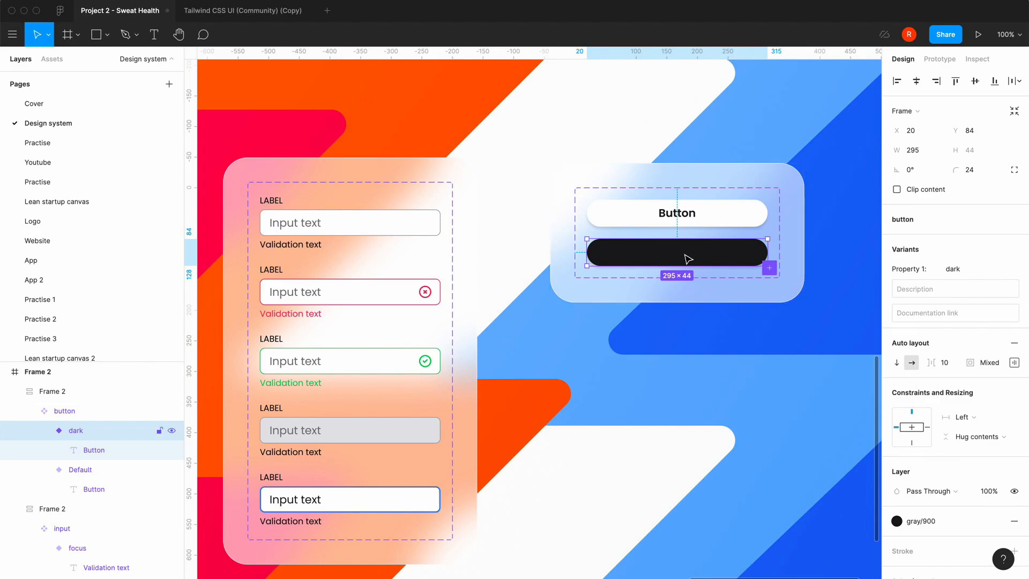
Change the text color of the dark variant's Button label to FAFAFA.
double_click(686, 258)
click(896, 525)
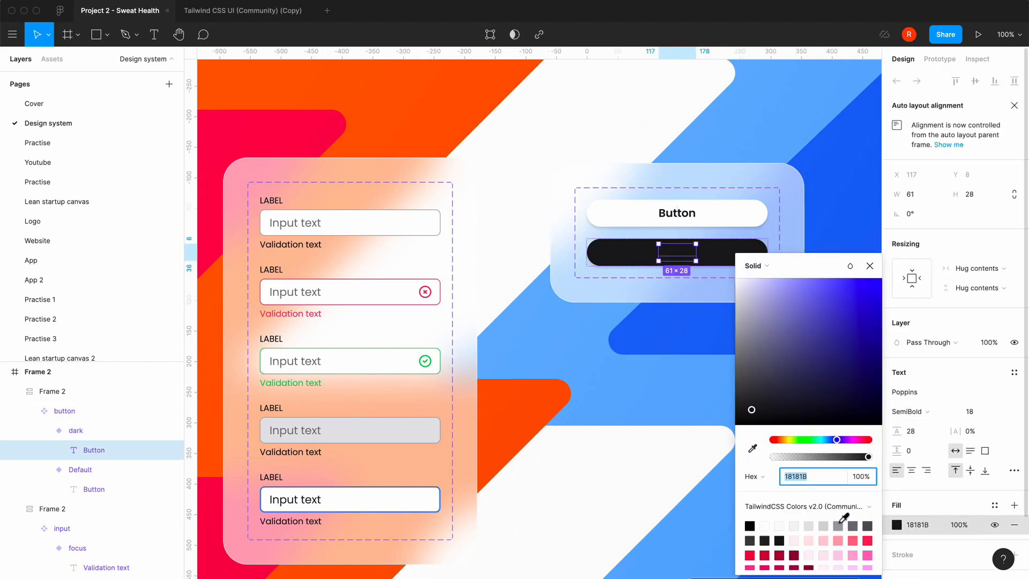
click(778, 526)
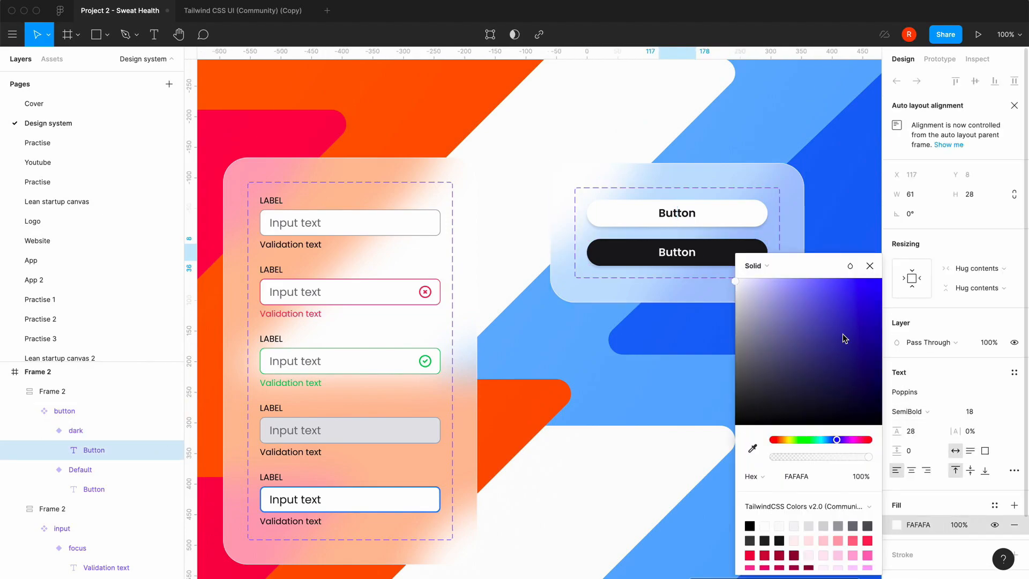
click(869, 266)
click(746, 256)
click(726, 384)
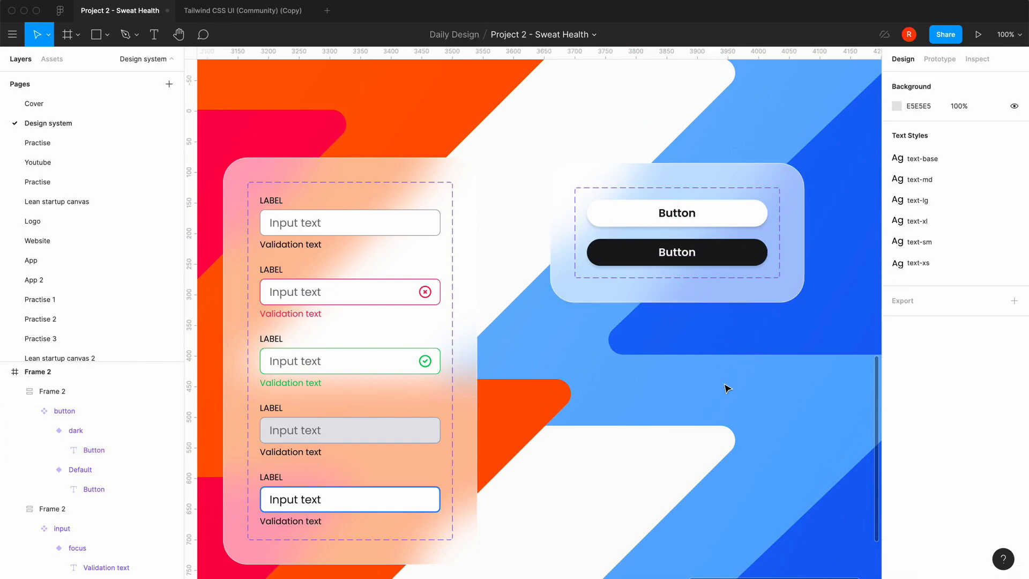
Move the button card to about X 1245, Y 219 and add a third variant to the button component.
drag(786, 183, 760, 184)
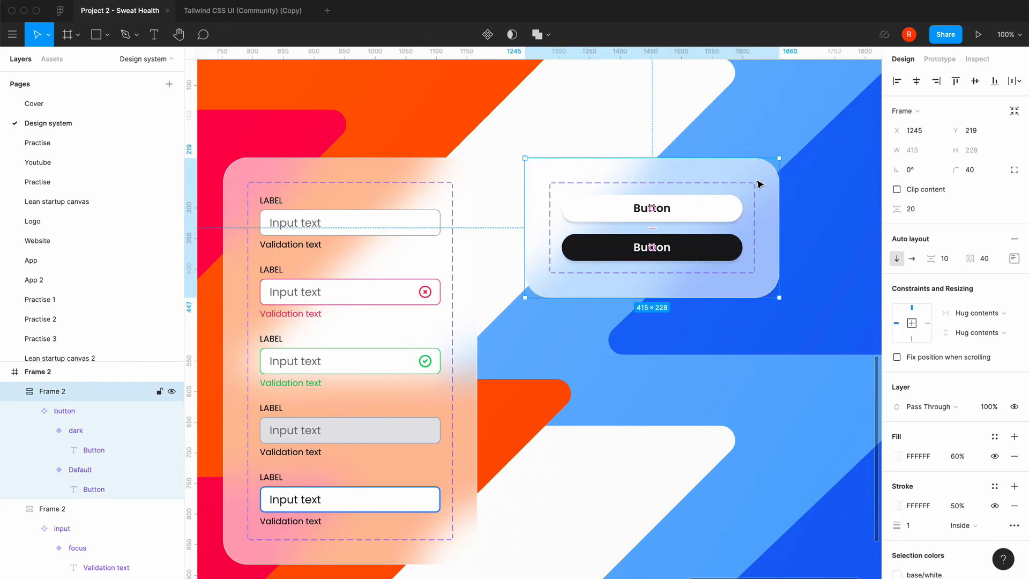
click(714, 252)
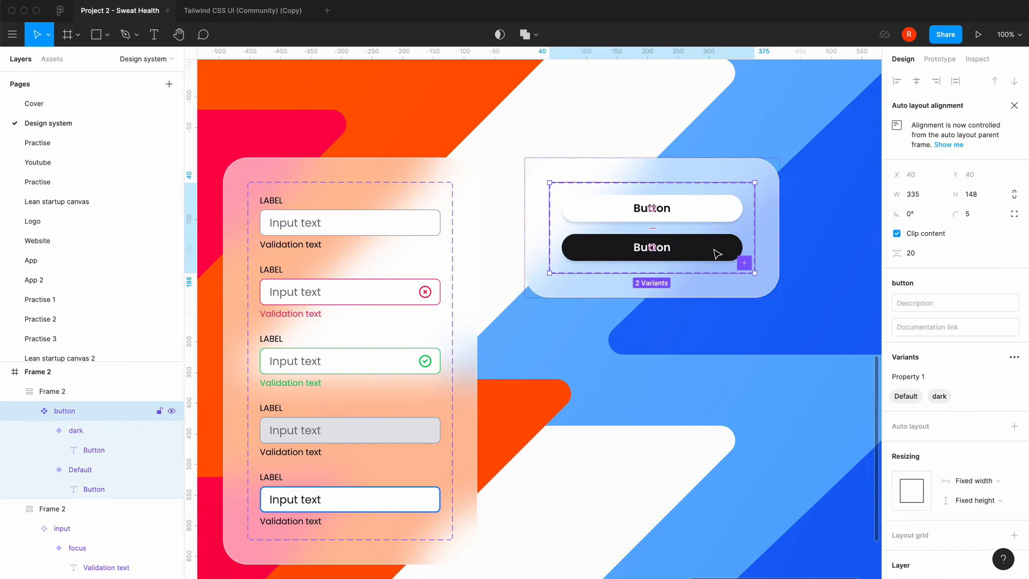
click(743, 264)
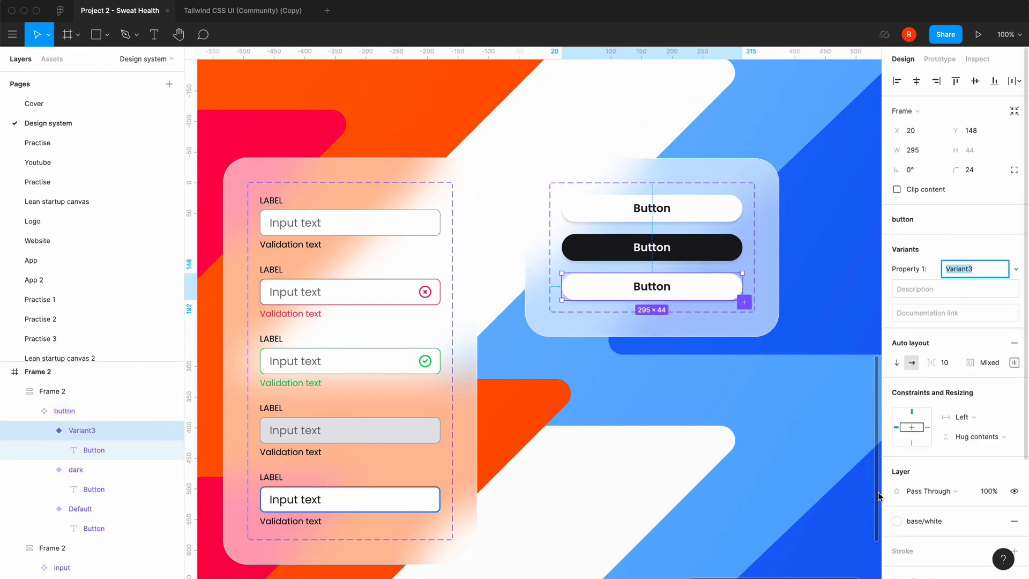
Apply the rose/500 color style to the fill of the third button variant.
click(897, 522)
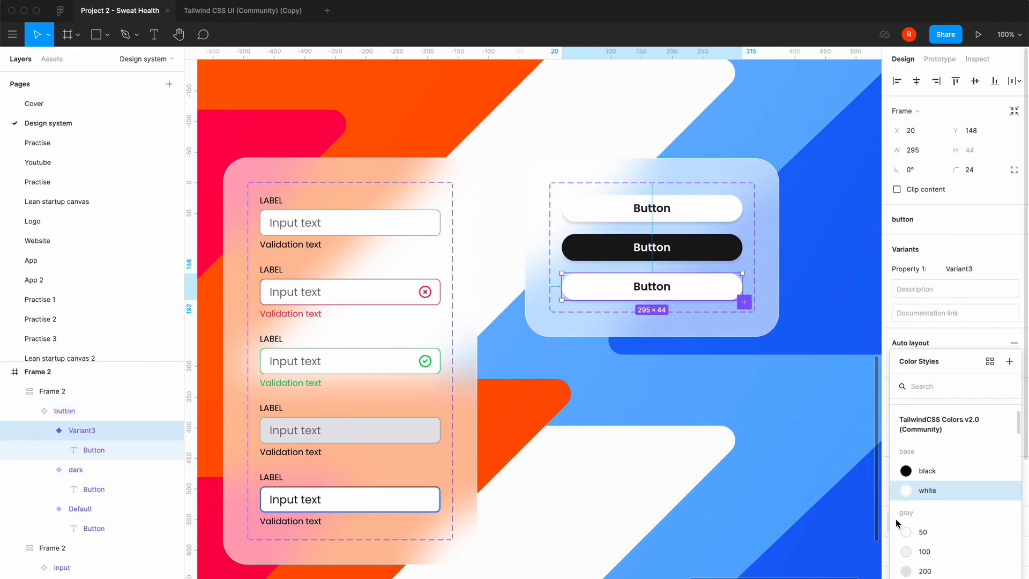
text(gree)
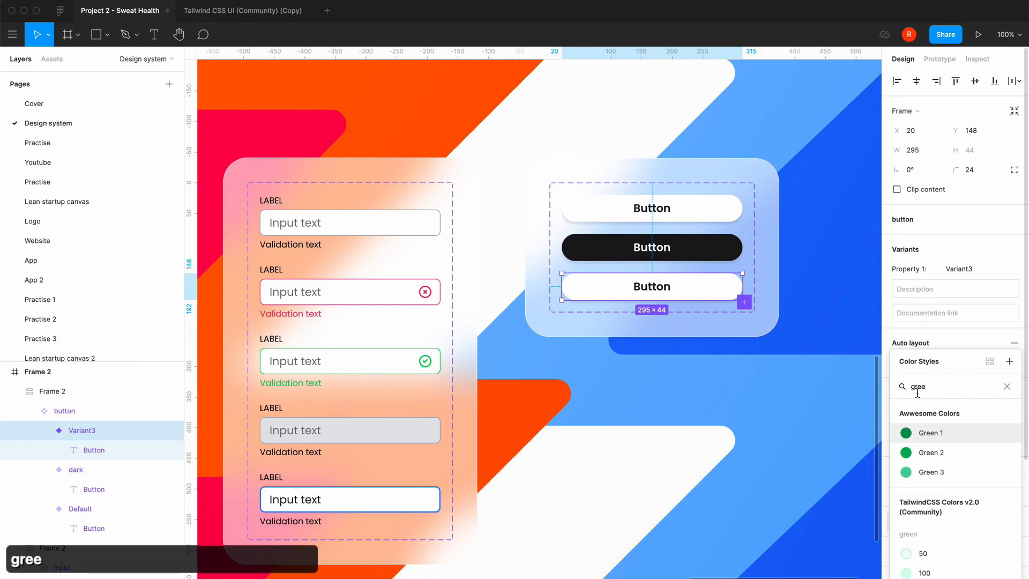
scroll(931, 526, down, 3)
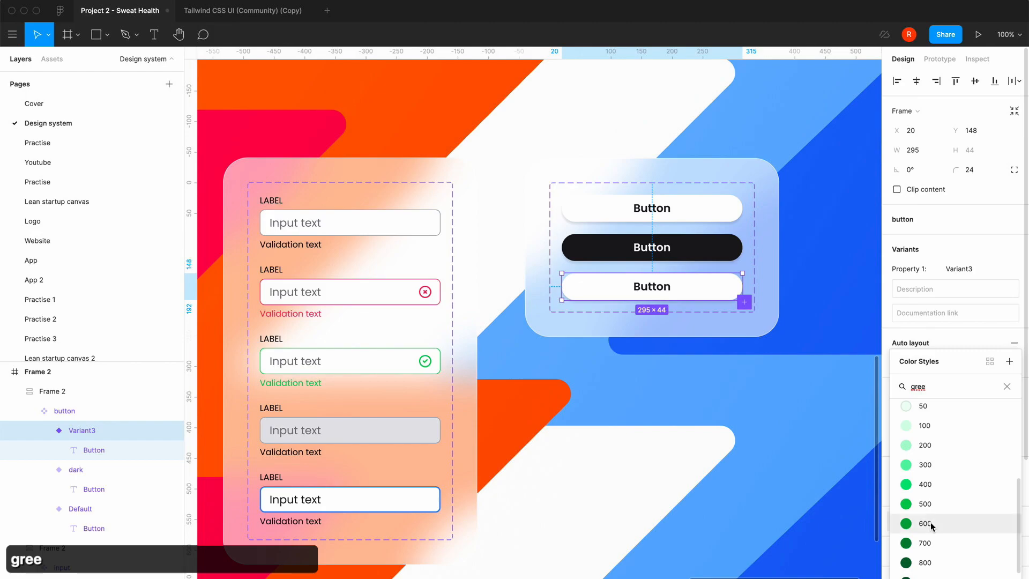
key(BackSpace)
key(BackSpace)
key(BackSpace)
key(BackSpace)
text(red)
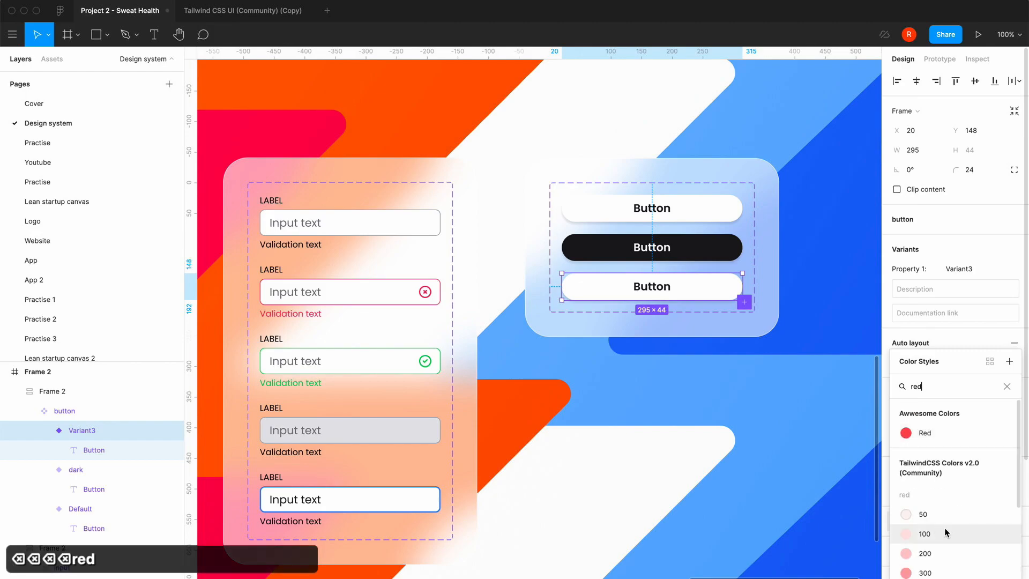
scroll(932, 530, down, 3)
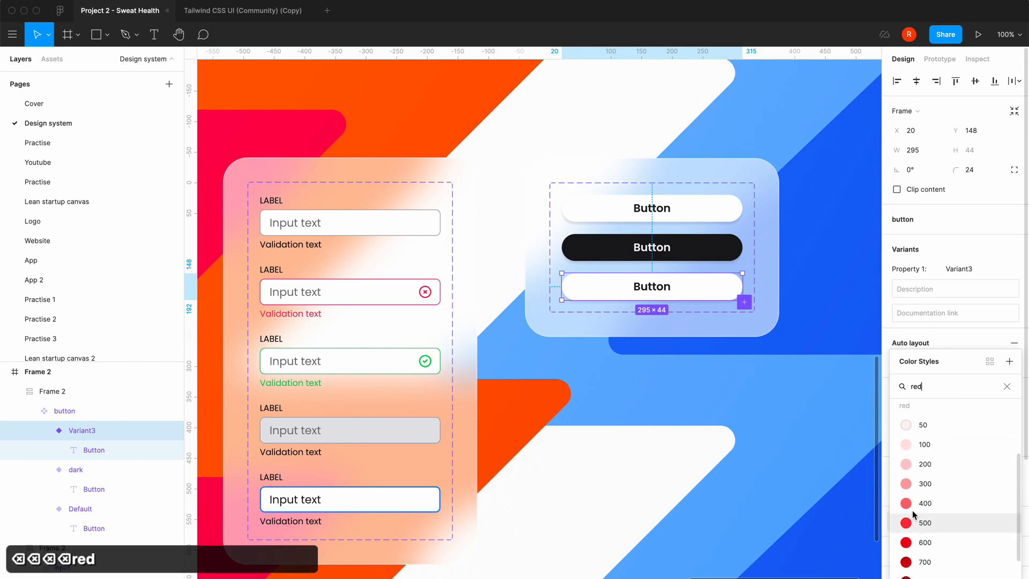
key(BackSpace)
key(BackSpace)
text(ose)
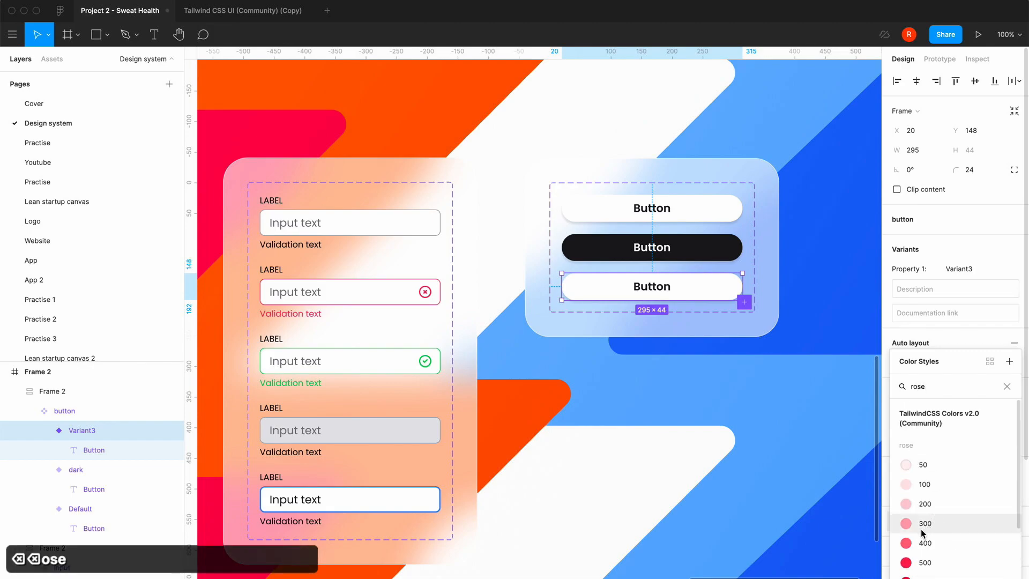
click(906, 562)
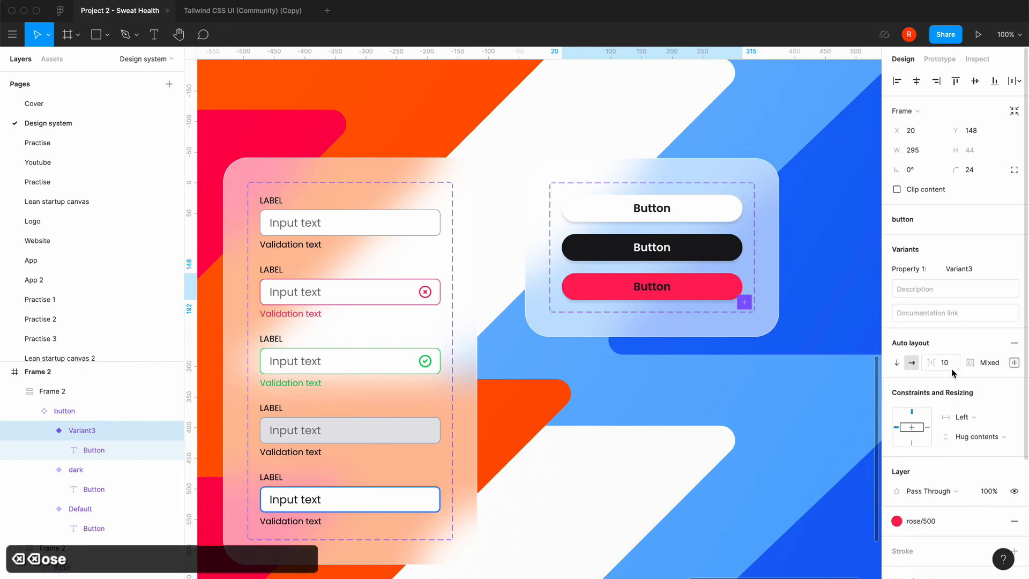
Change the rose button variant's text color to FFFFFF and set its Property 1 to "error".
scroll(898, 507, down, 2)
scroll(899, 507, down, 2)
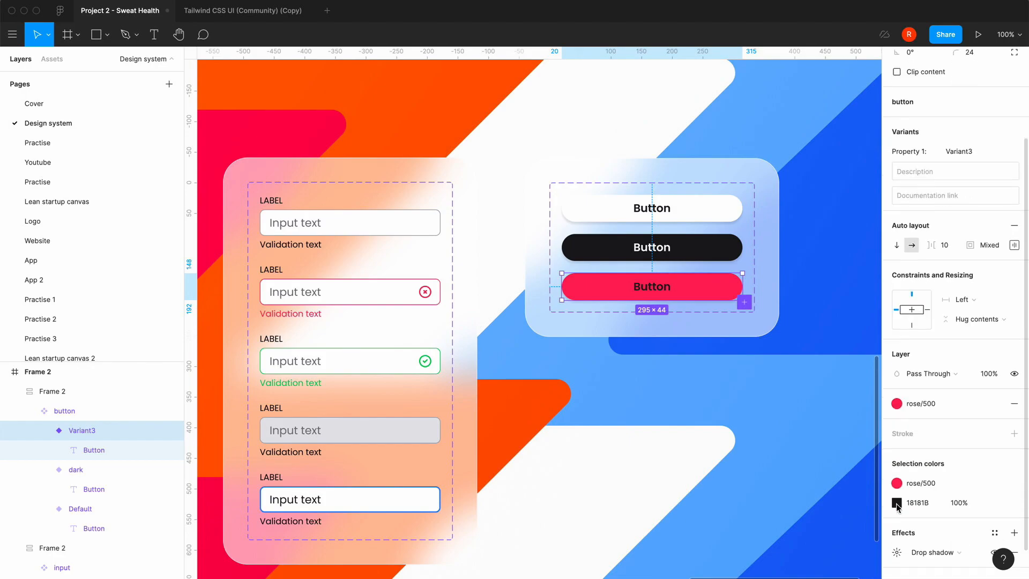
click(897, 503)
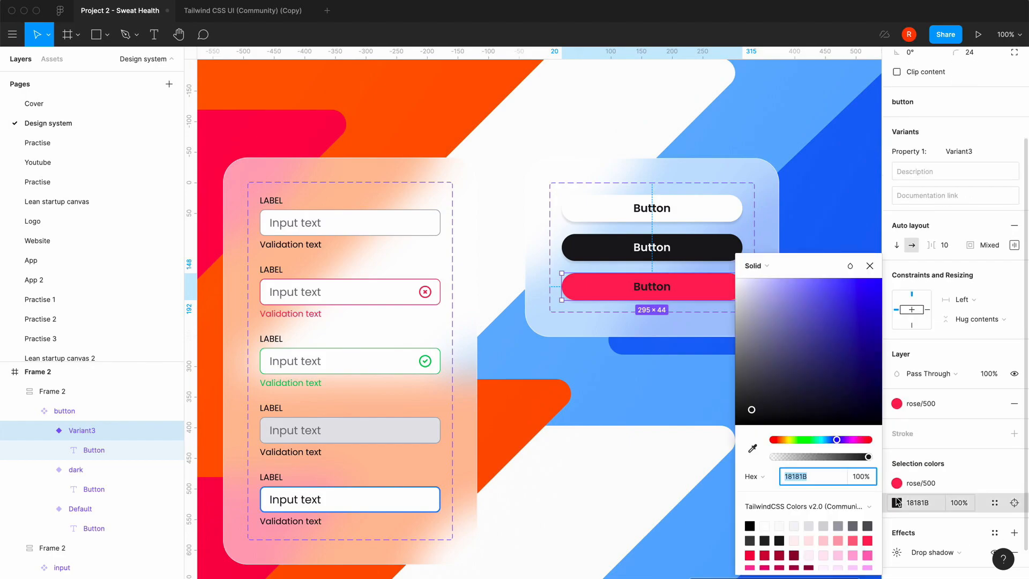
click(765, 526)
click(869, 266)
click(975, 152)
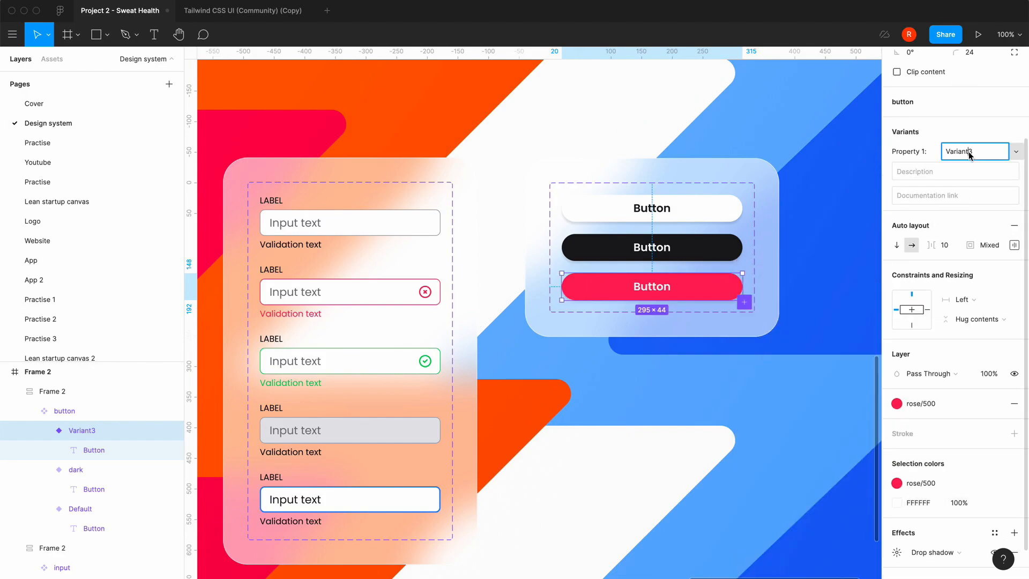
text(error)
key(Return)
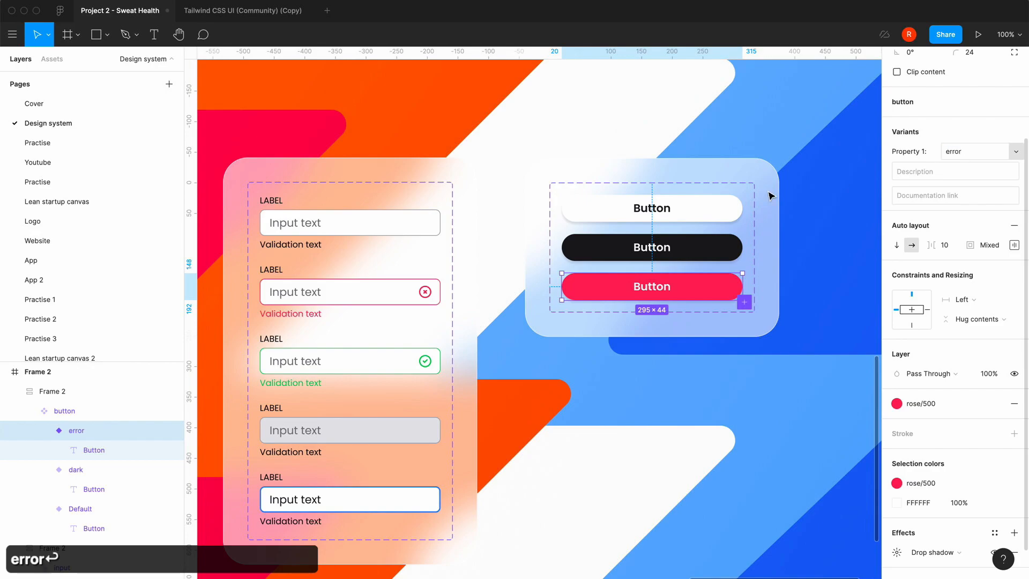
Add a fourth variant to the button component and apply the green/500 color style to its fill.
click(744, 306)
click(744, 303)
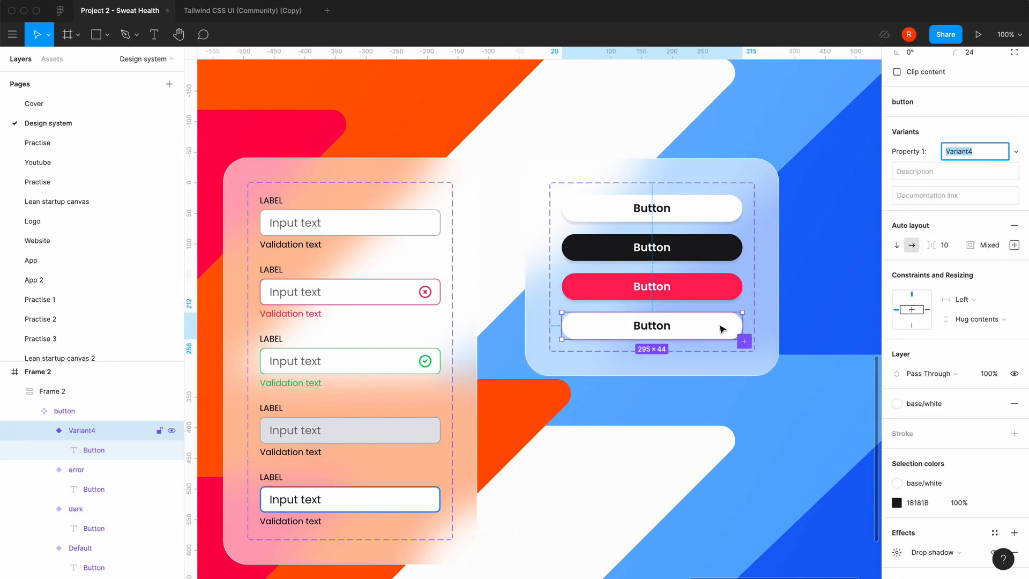
click(897, 404)
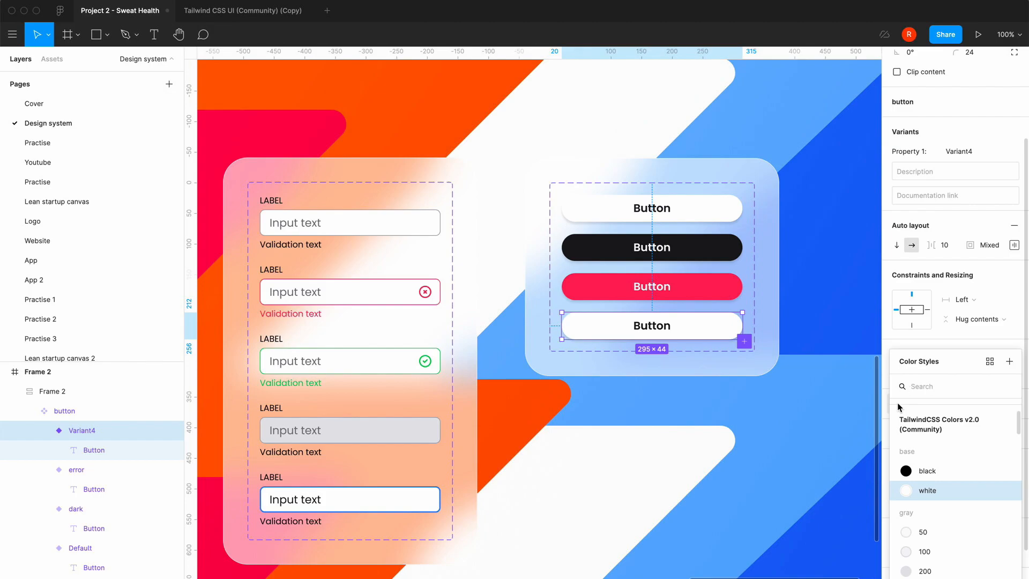
text(gree)
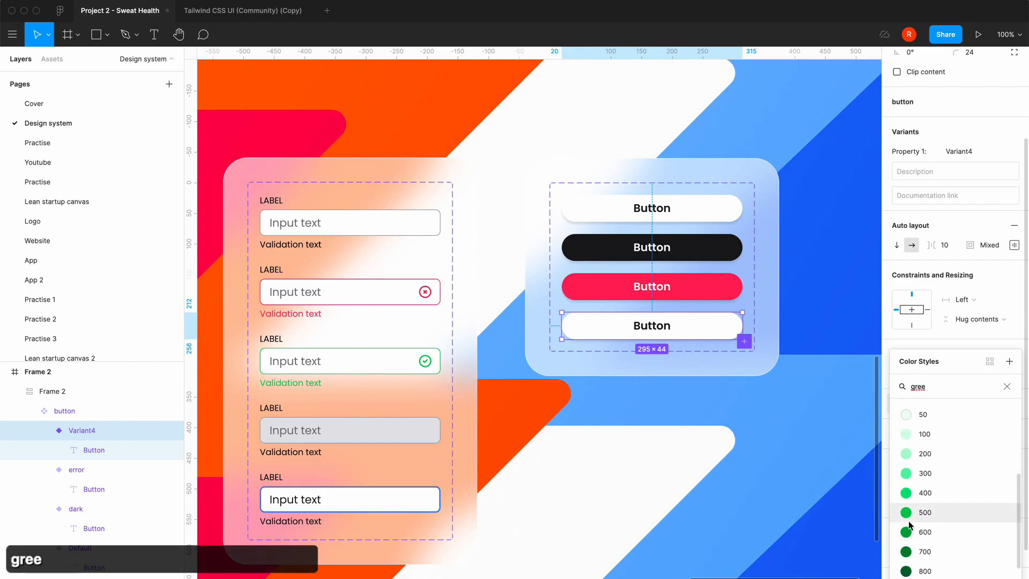
click(910, 524)
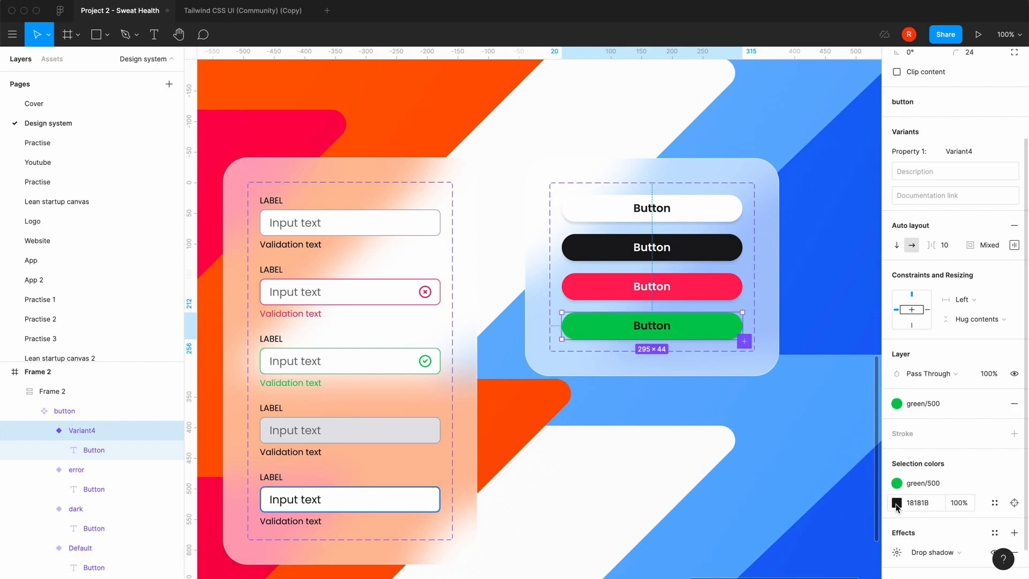
Change the green button variant's text color to FFFFFF and set its Property 1 to "success".
click(896, 503)
click(770, 525)
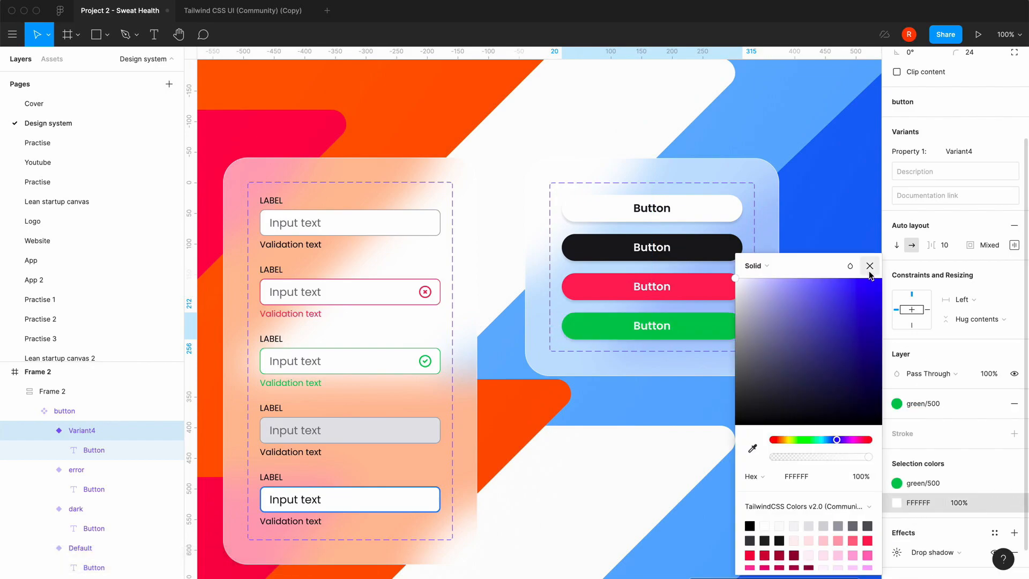
key(Escape)
click(970, 151)
text(success)
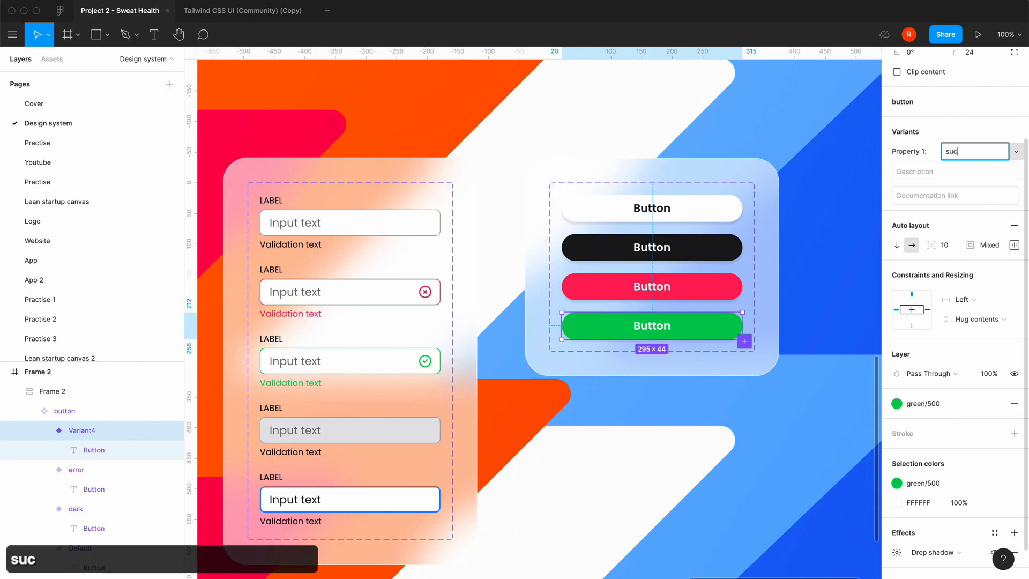
key(Return)
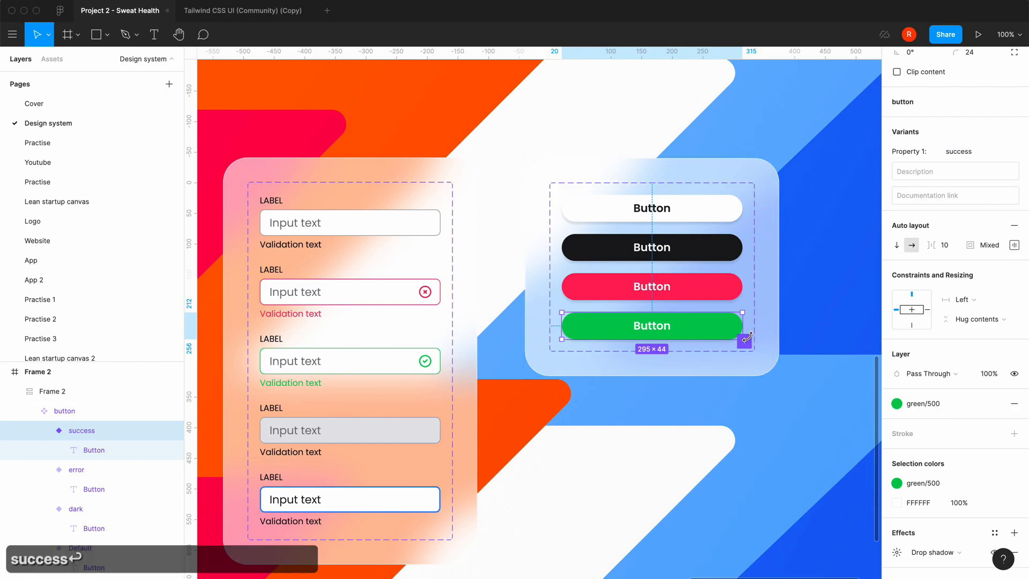
Add a fifth variant to the button component and set its Property 1 to "disabled".
click(745, 374)
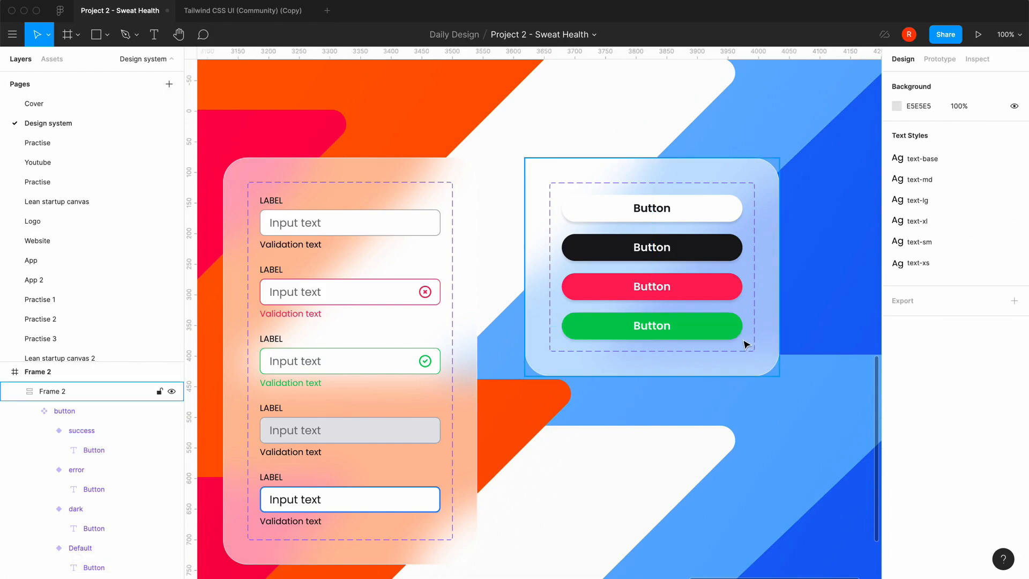
click(745, 343)
click(745, 342)
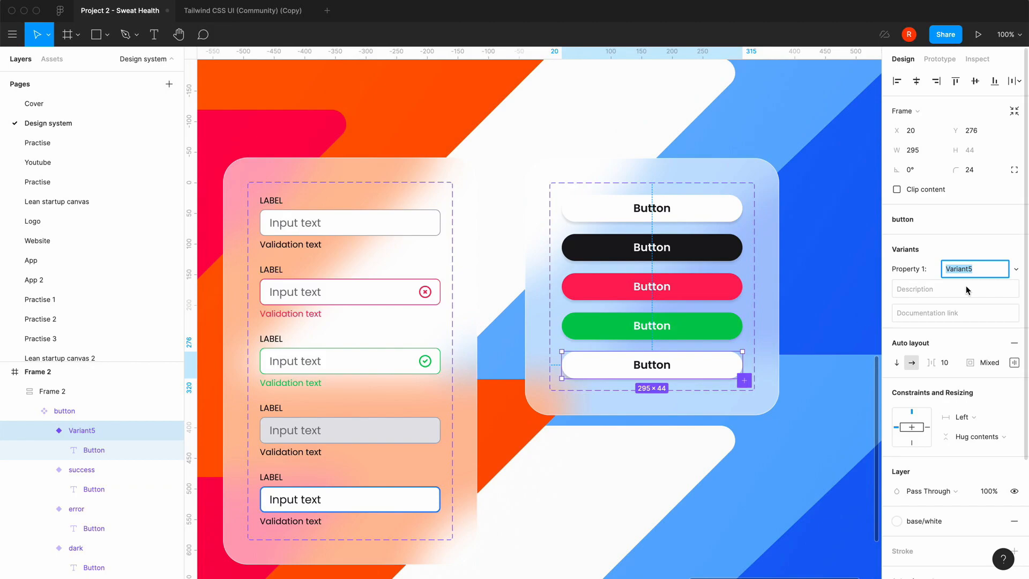
text(dias)
key(BackSpace)
key(BackSpace)
text(sabled)
key(Return)
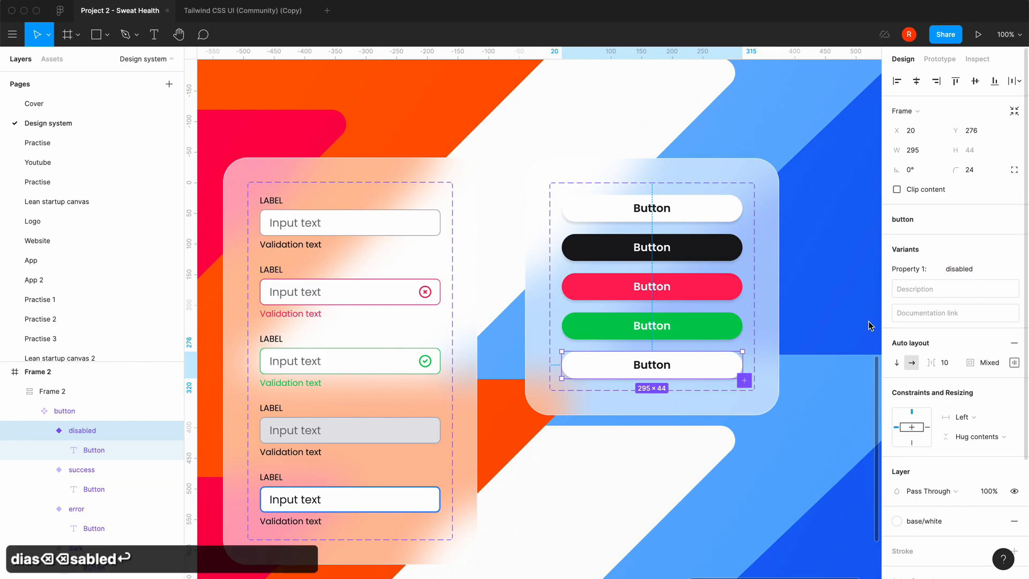
Apply the gray/200 color style to the fill of the disabled button variant.
scroll(960, 403, down, 5)
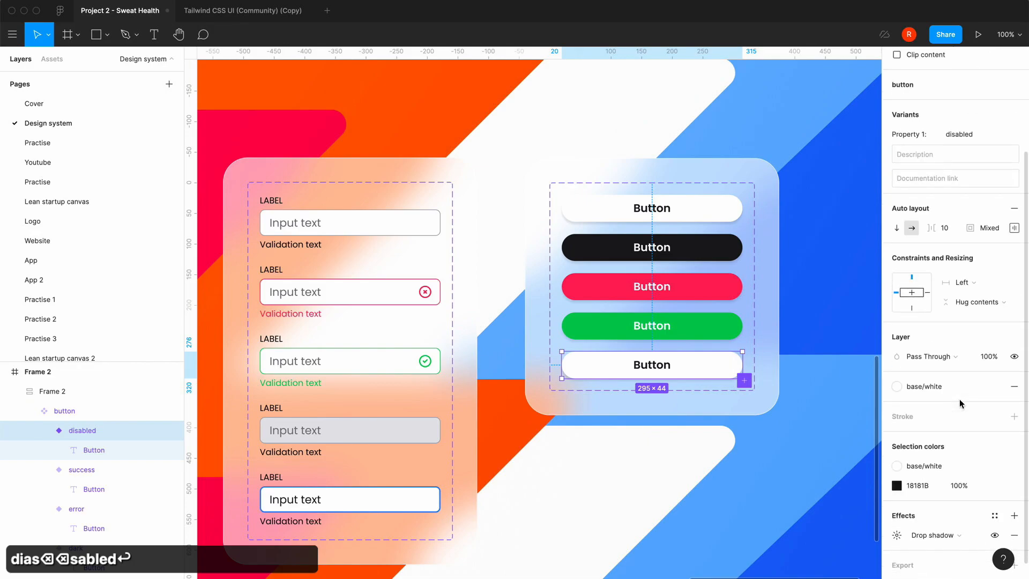
click(897, 387)
scroll(912, 543, down, 1)
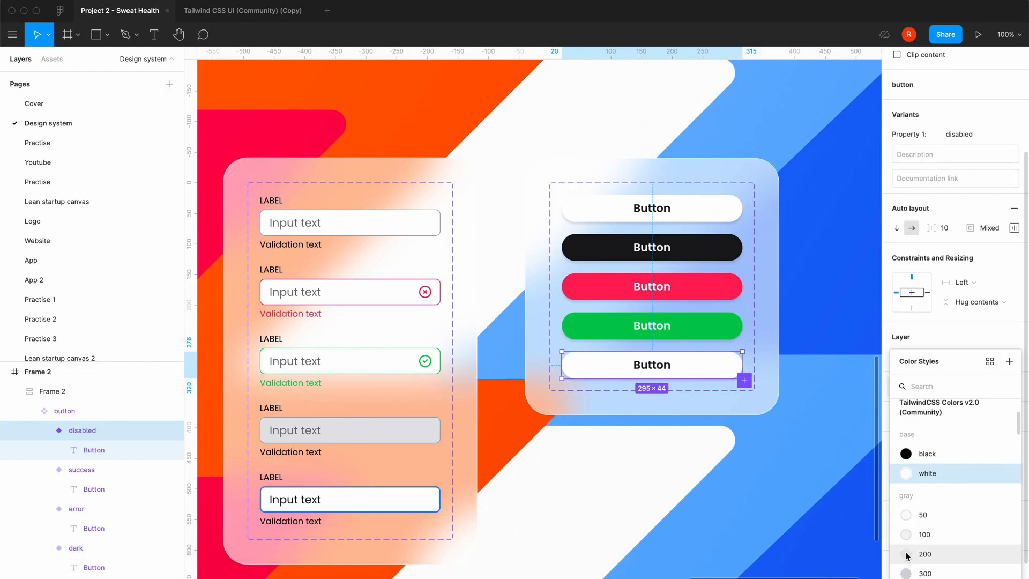
click(907, 554)
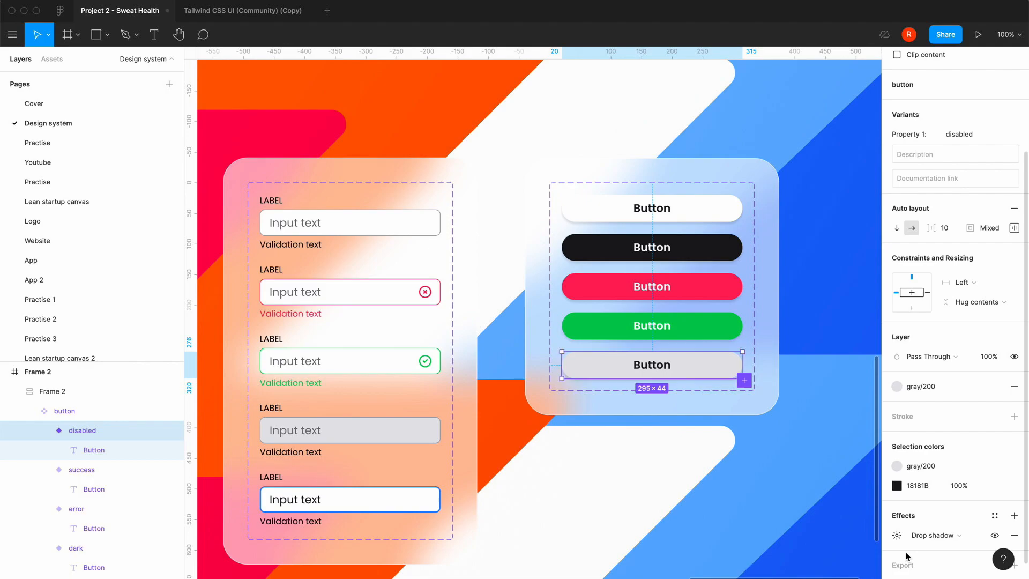
Change the text color of the disabled variant's Button label to 52525B.
click(899, 487)
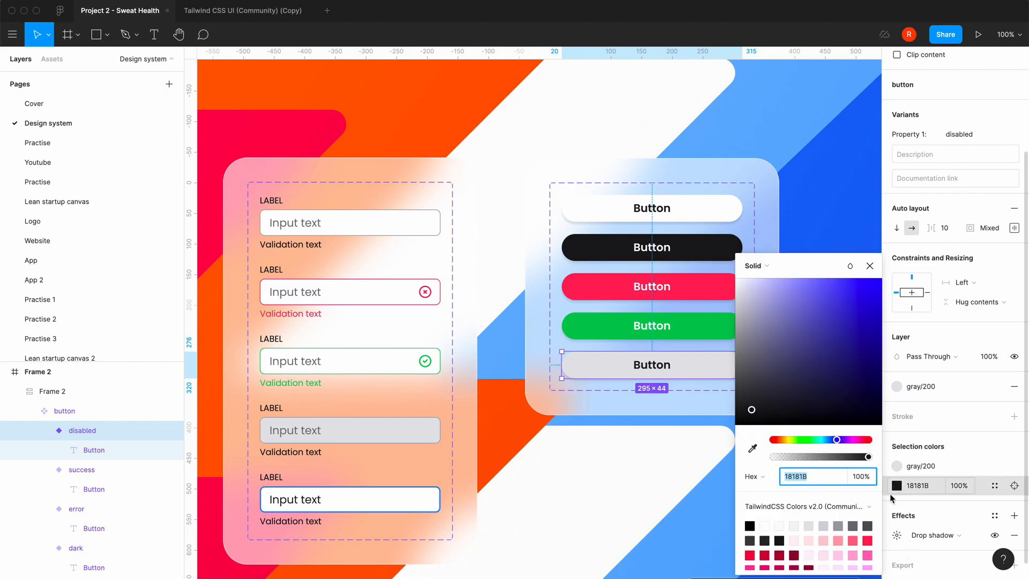
click(853, 525)
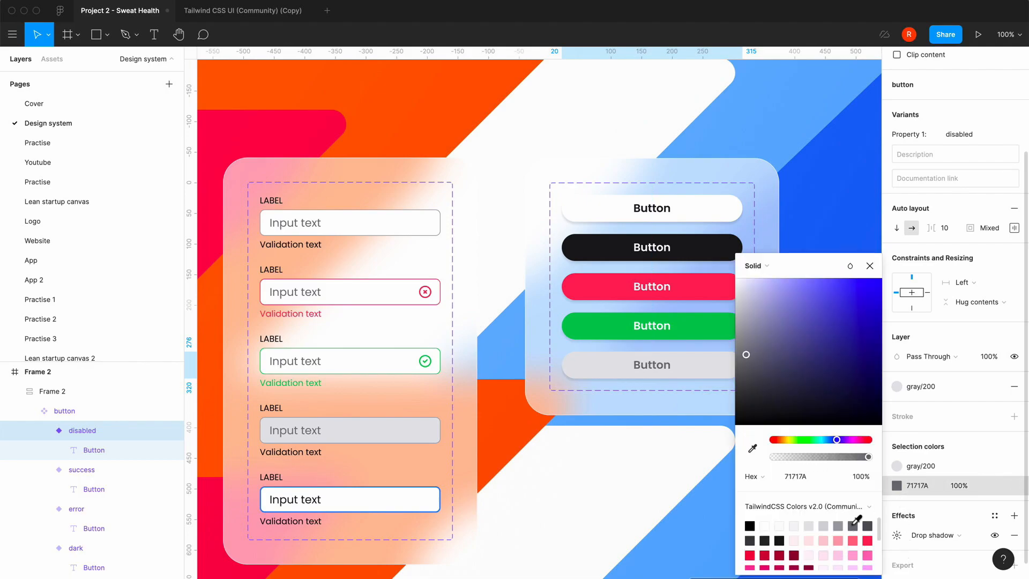
click(867, 525)
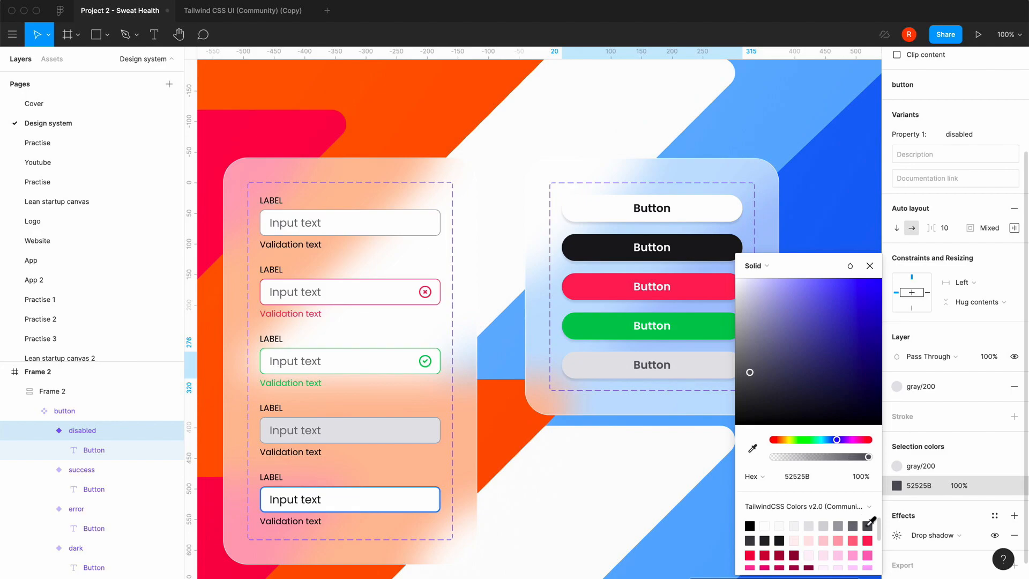
click(634, 484)
click(634, 486)
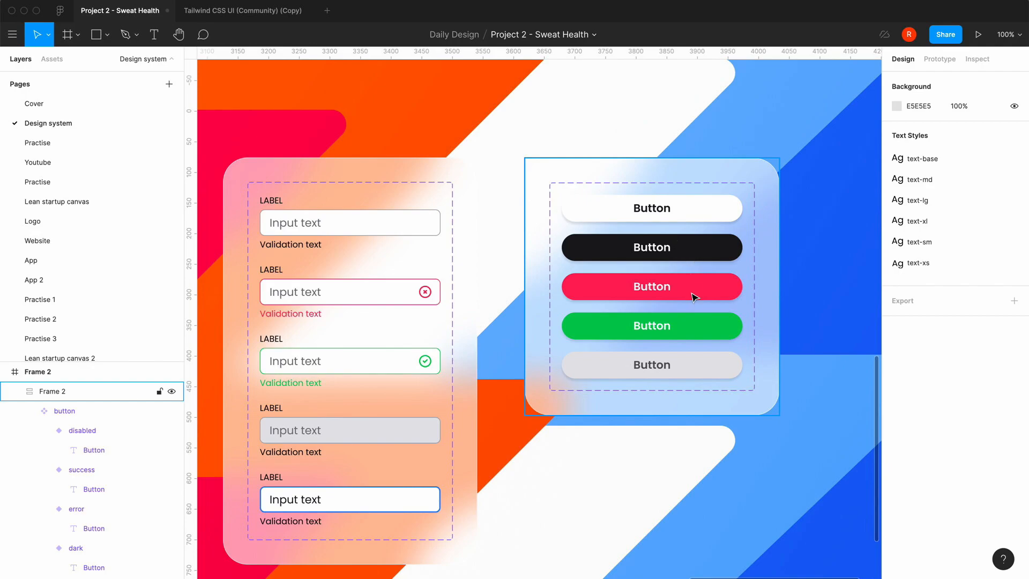
double_click(703, 370)
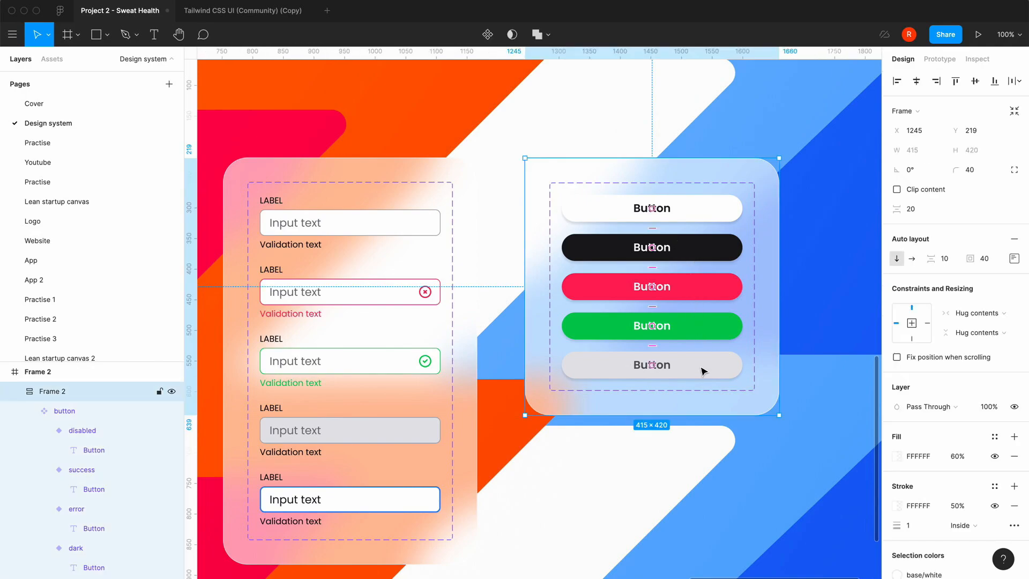
click(704, 370)
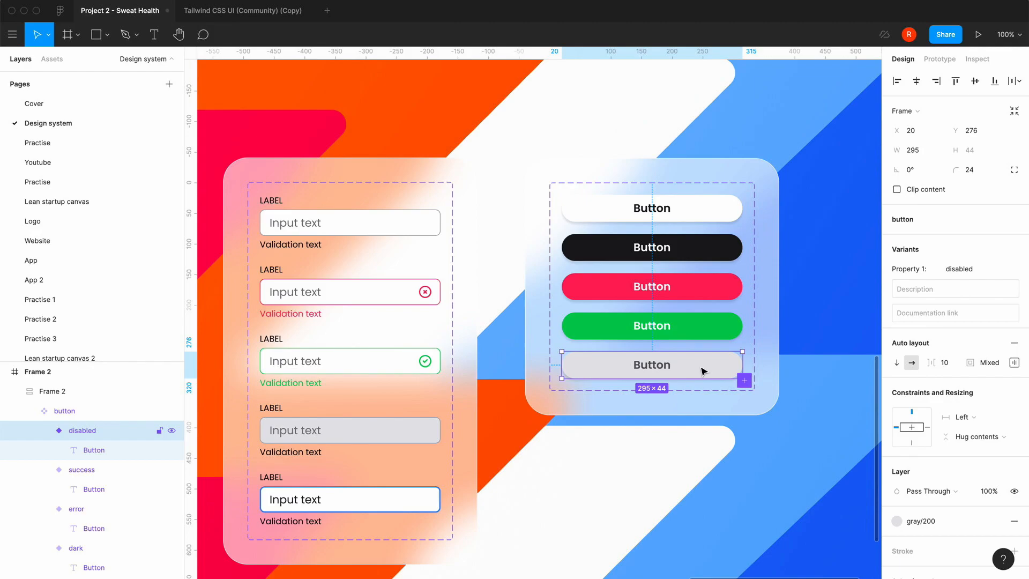
click(674, 445)
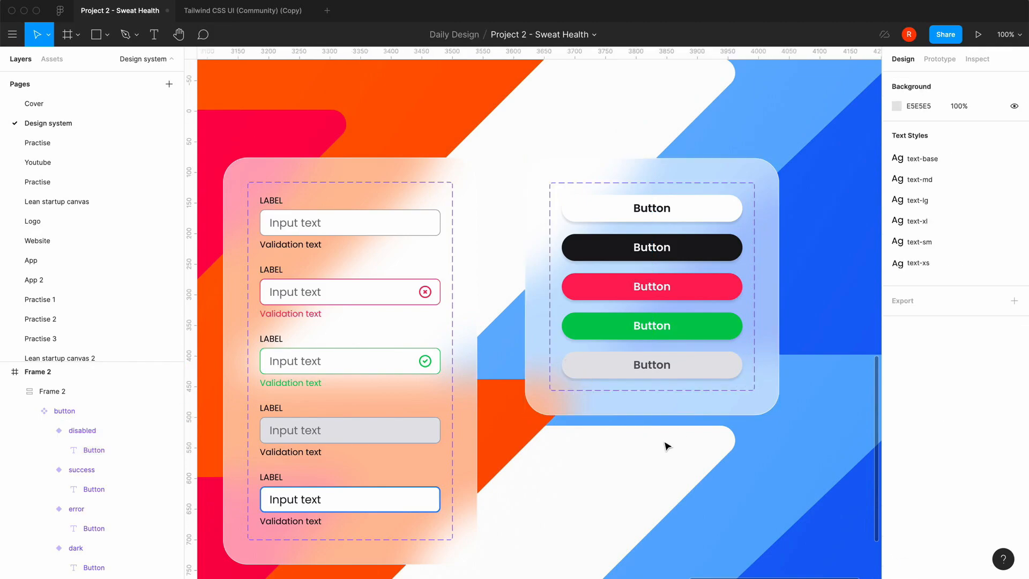
Select the button component set and add a sixth variant below the disabled one.
key(minus)
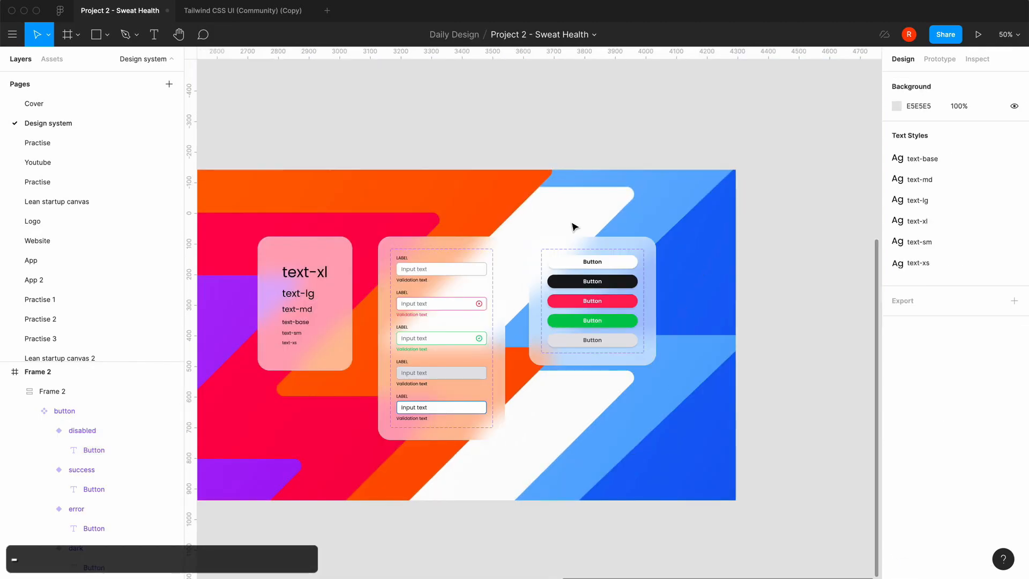
key(equal)
key(equal)
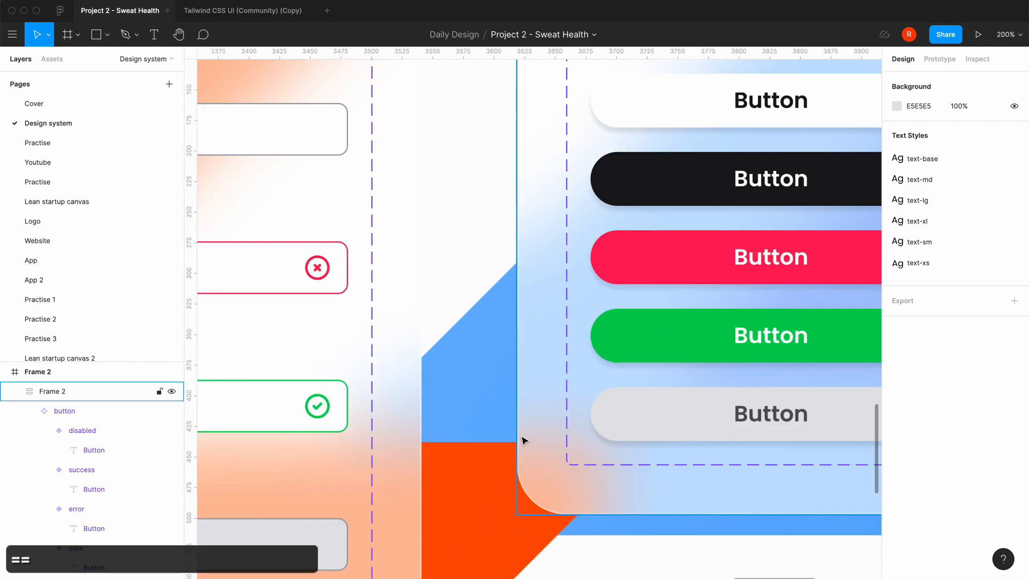
scroll(523, 439, right, 2)
scroll(522, 439, down, 1)
key(minus)
click(672, 180)
click(690, 180)
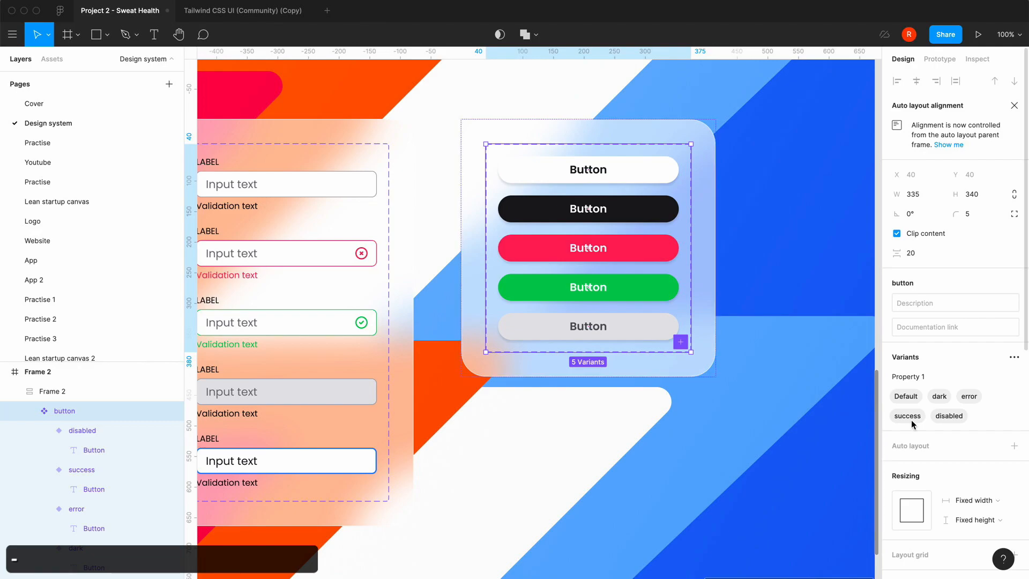
click(680, 343)
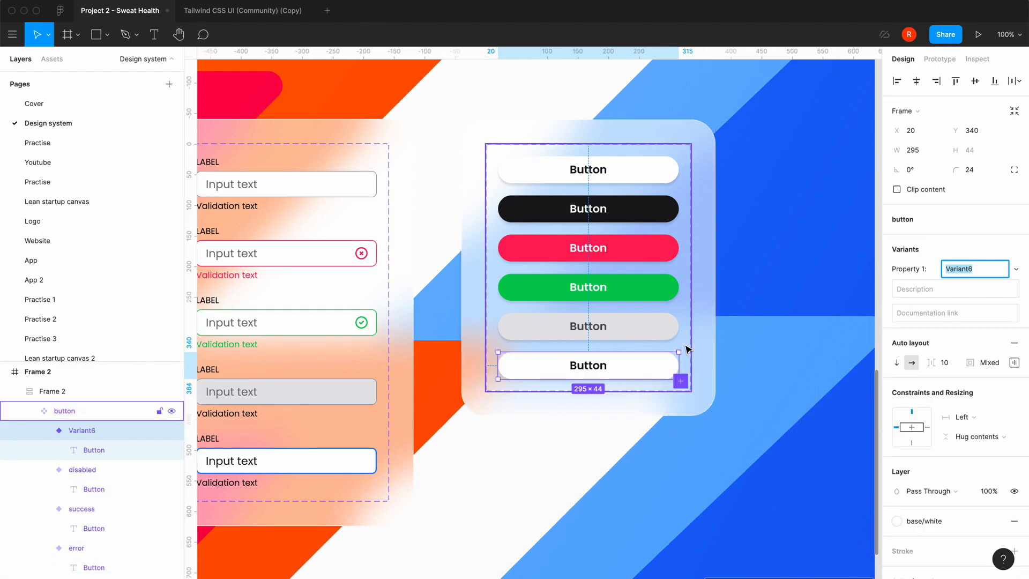
Set the sixth button variant's Property 1 to "primary" and apply the blue/500 color style to its fill.
text(primary)
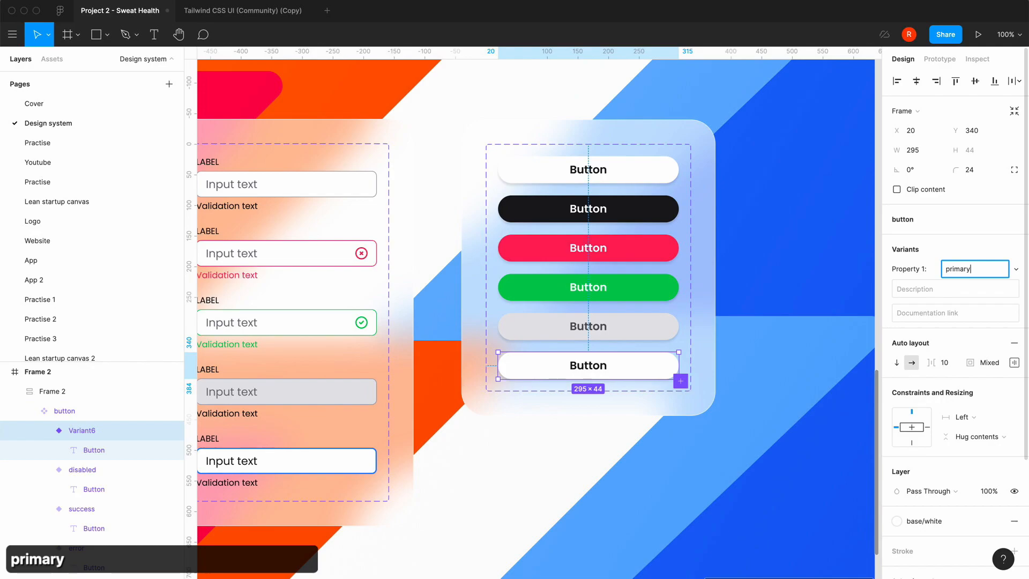
key(Return)
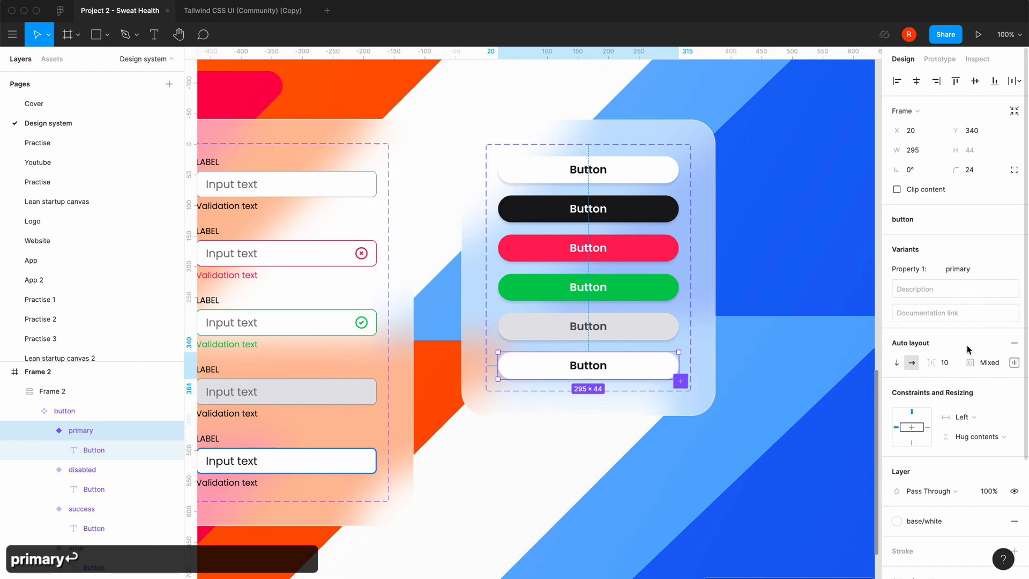
scroll(925, 466, down, 2)
click(898, 468)
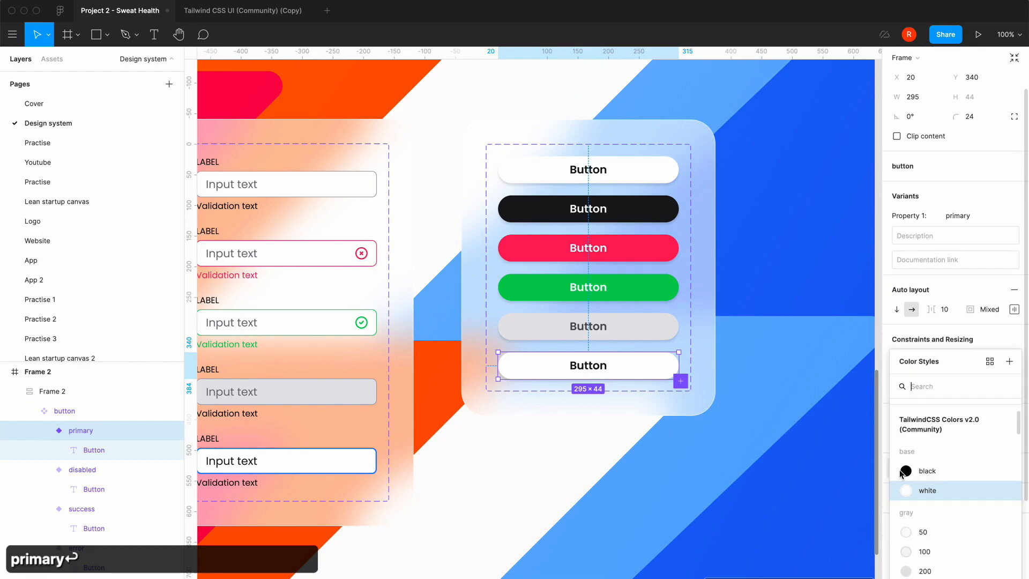
text(blu)
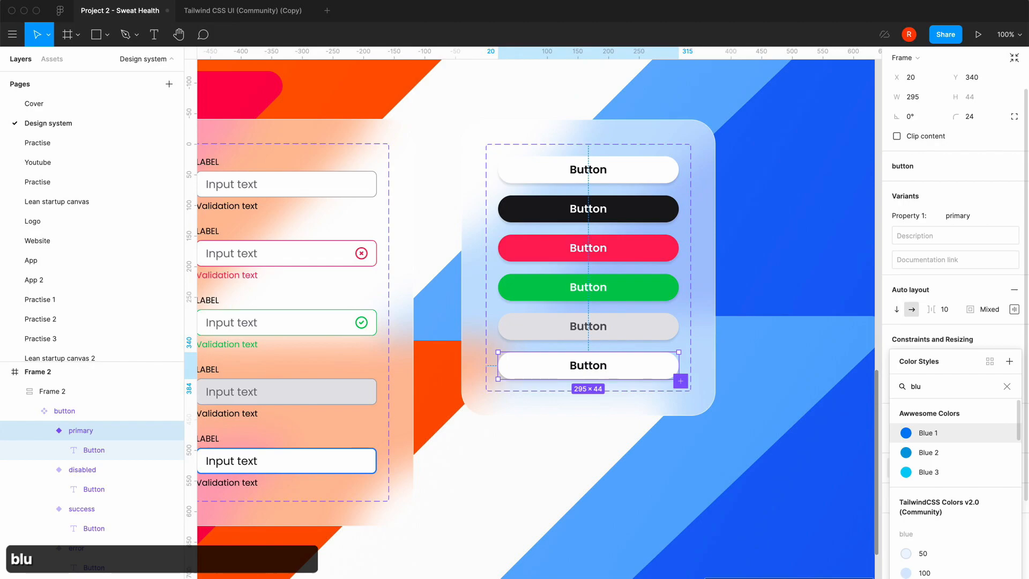
text(e)
scroll(959, 476, down, 5)
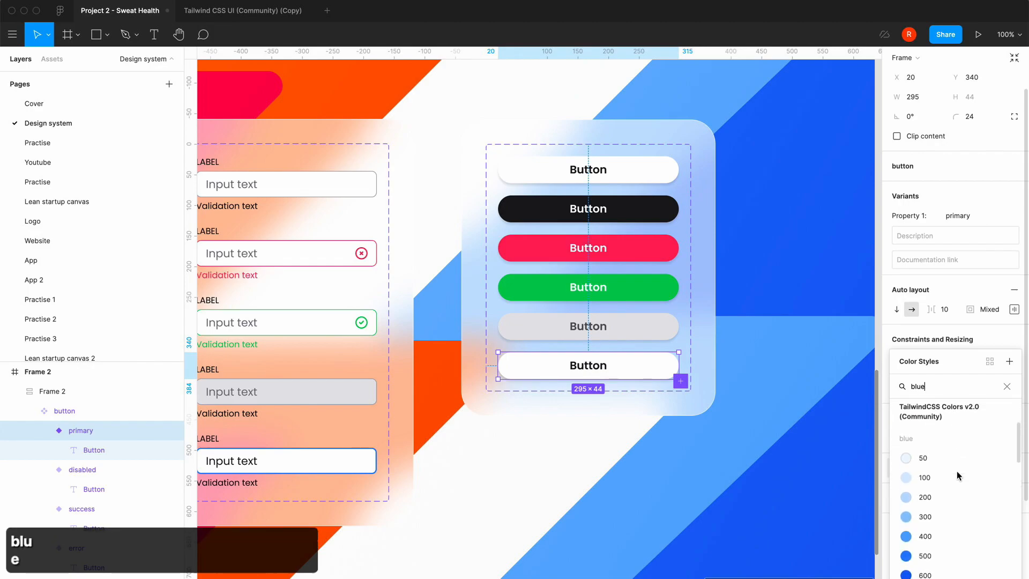
click(905, 515)
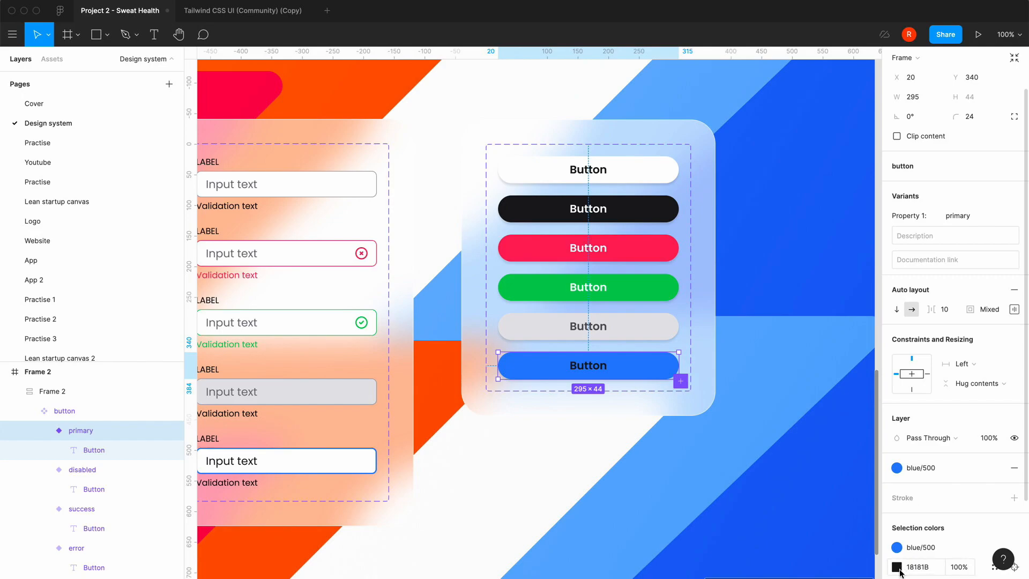
Change the text color of the primary variant's Button label to FFFFFF.
click(897, 566)
click(765, 525)
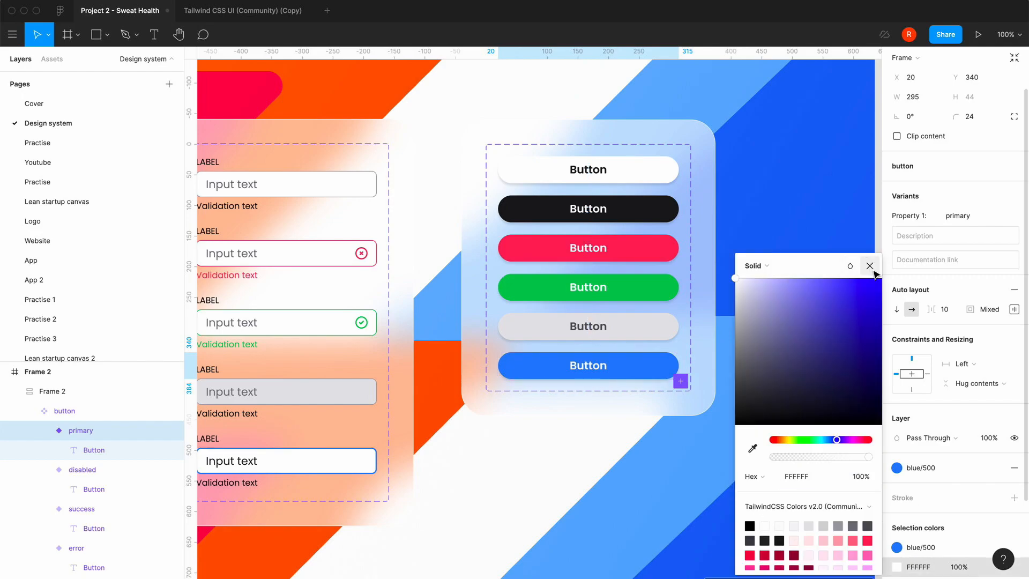
click(869, 266)
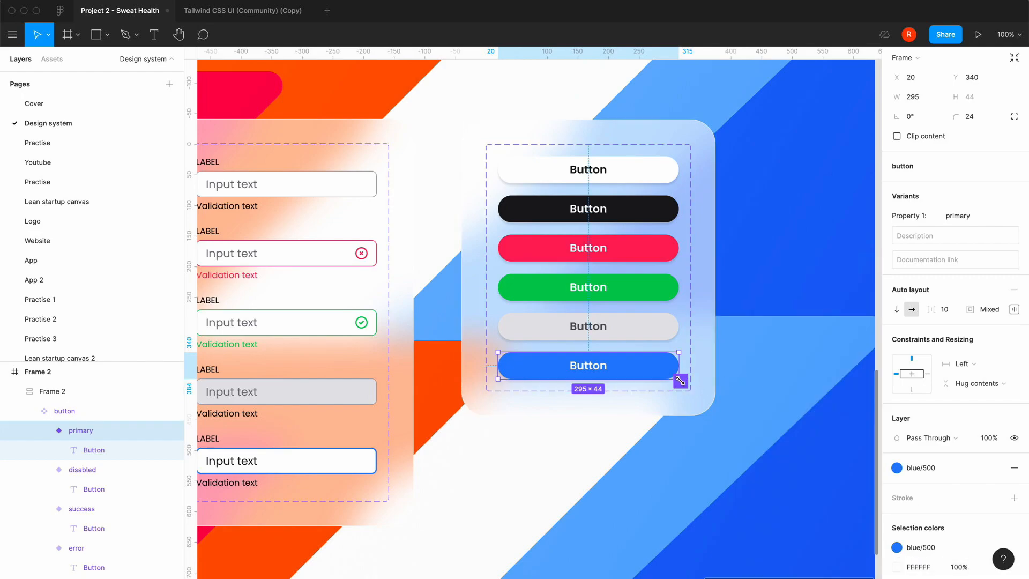
Add a seventh variant to the button component and set its Property 1 to "secondary".
click(676, 420)
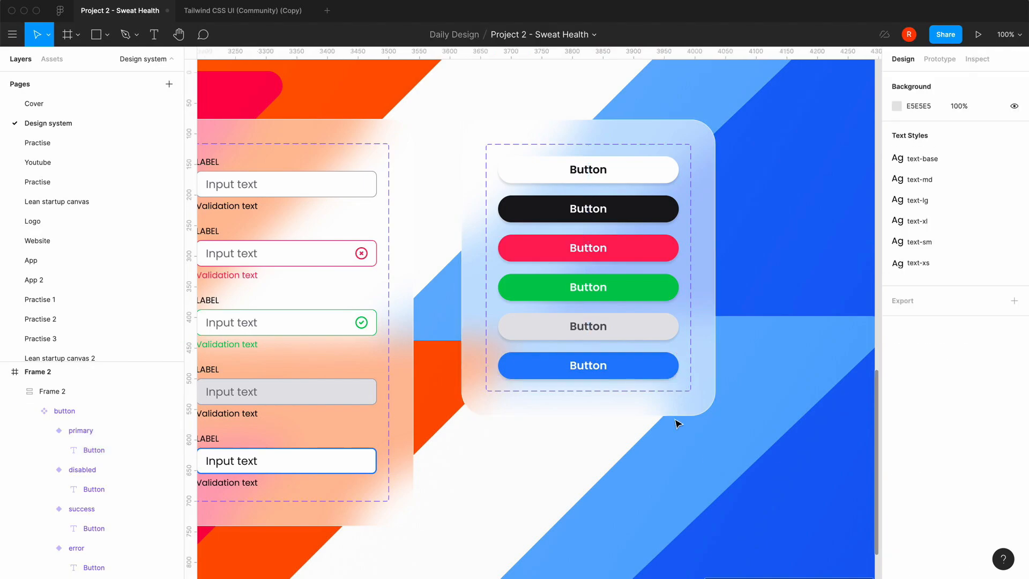
click(682, 386)
click(679, 382)
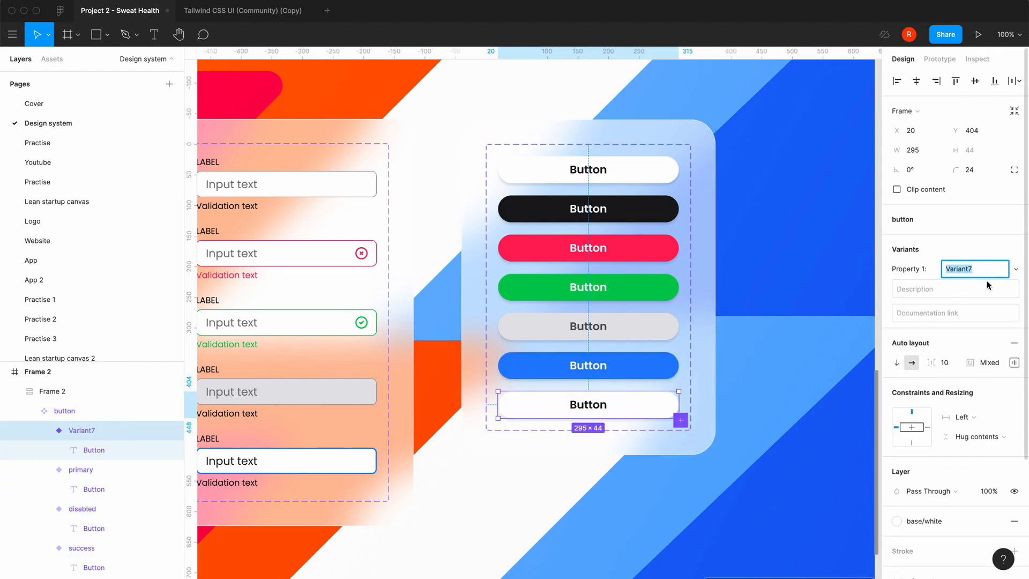
text(secondary)
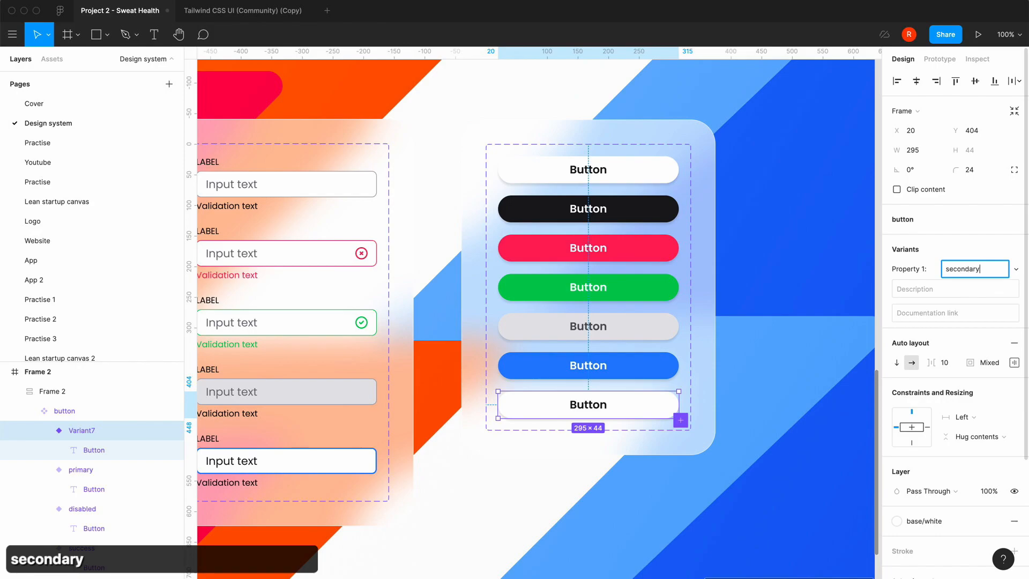
key(Return)
Apply the TailwindCSS orange/500 color style to the fill of the secondary button variant.
scroll(920, 464, down, 3)
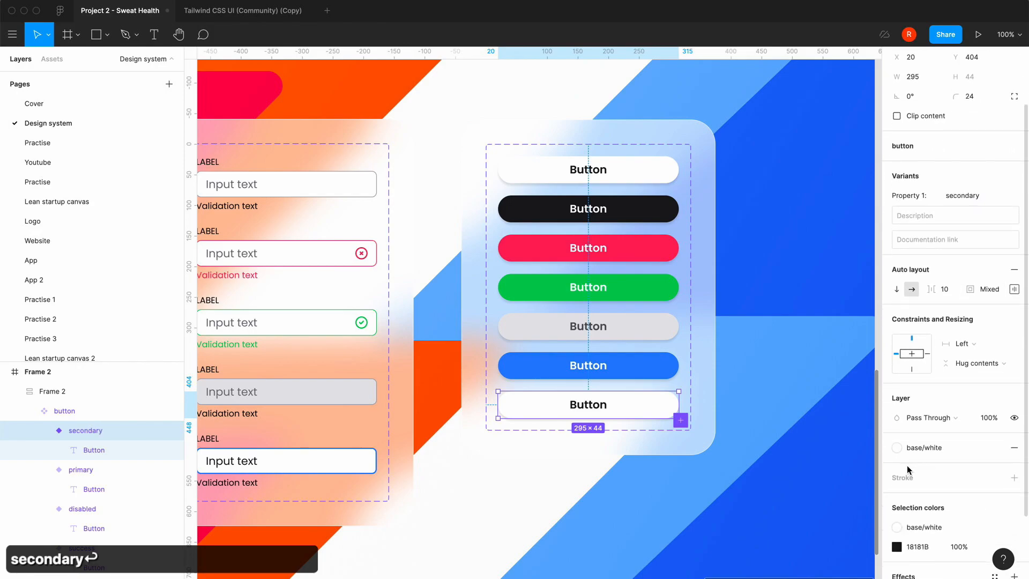
click(898, 446)
text(orange)
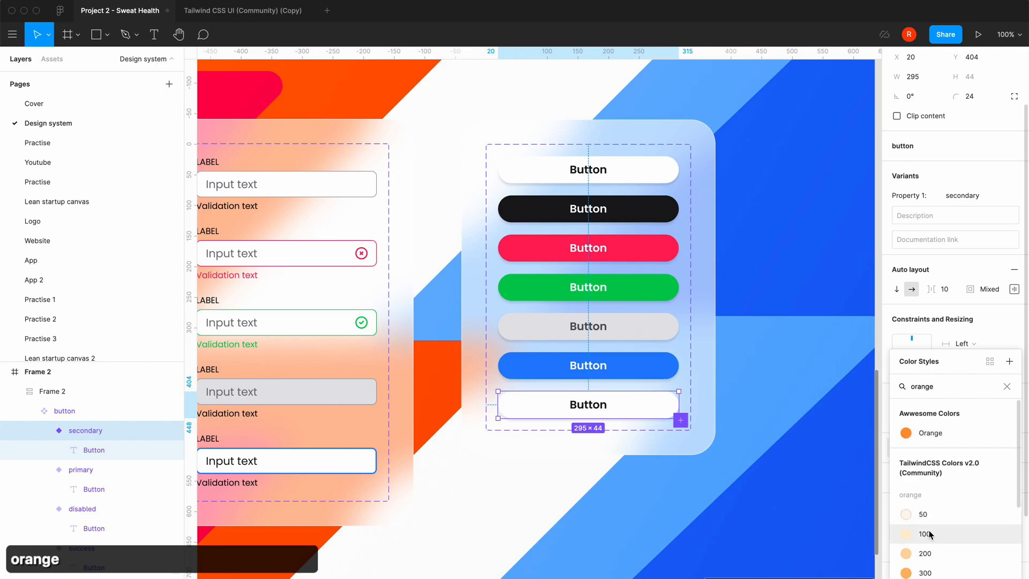
scroll(929, 534, down, 3)
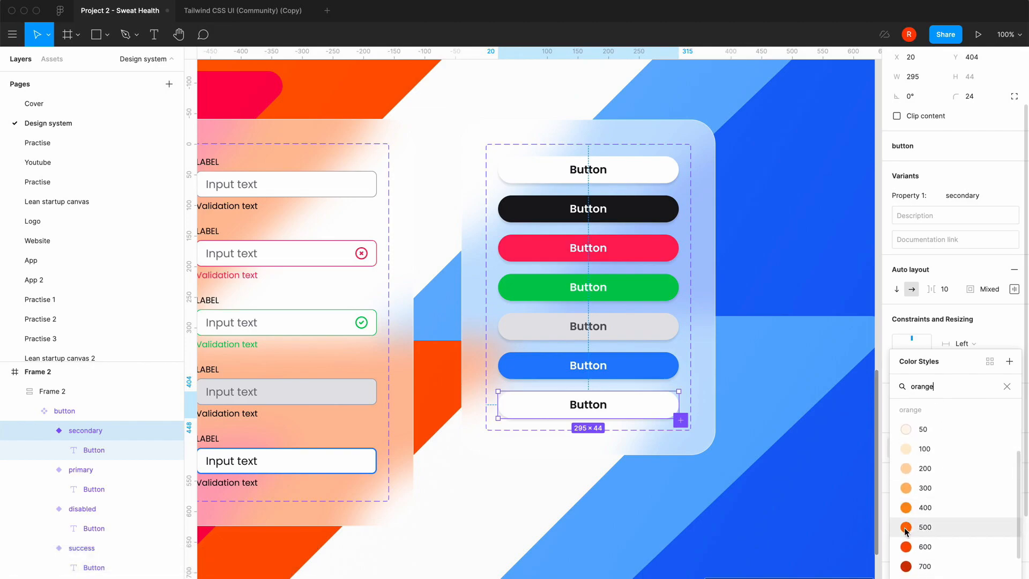
click(905, 527)
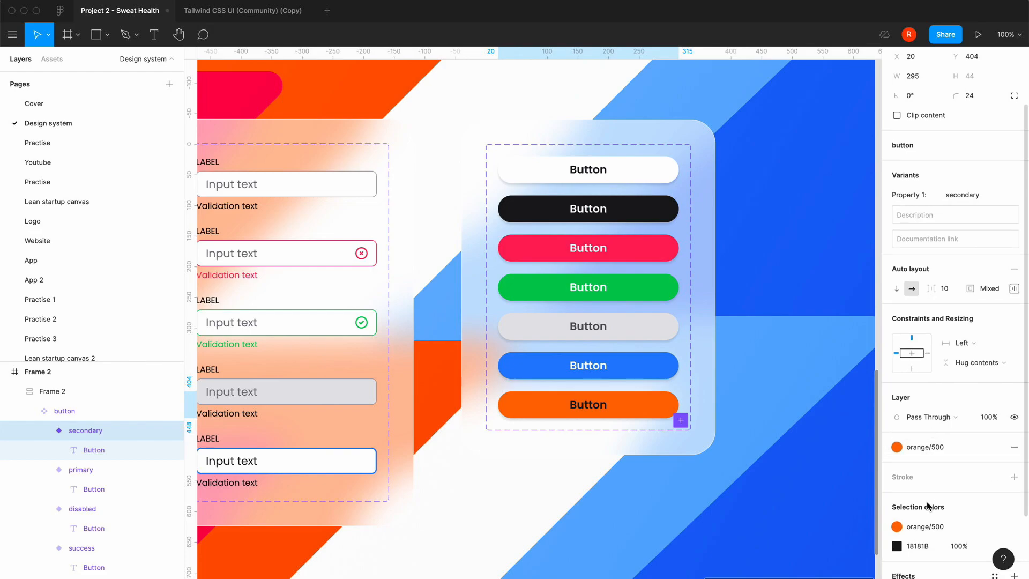
Change the text color of the secondary variant's Button label to FFFFFF and clear the selection.
click(899, 467)
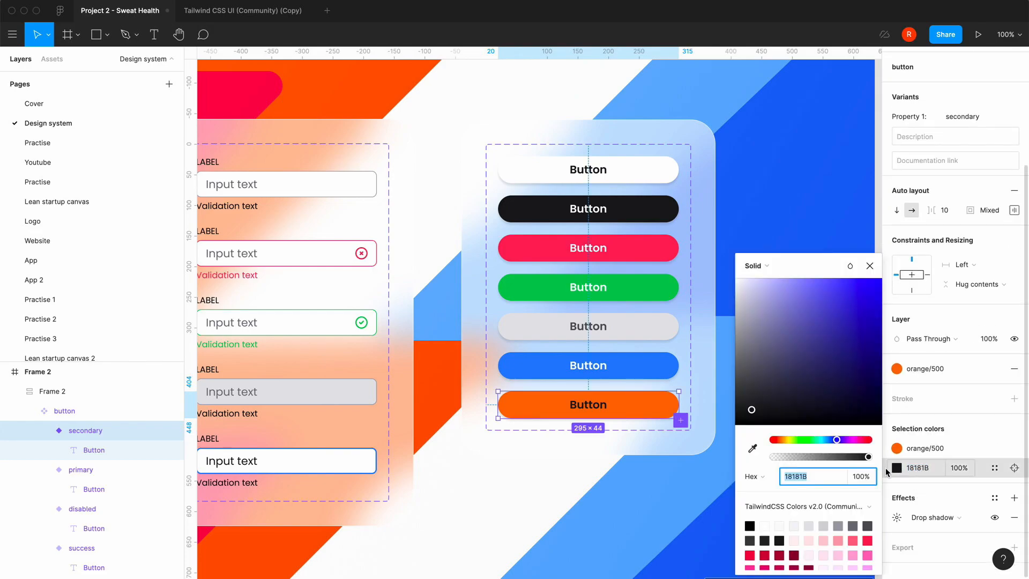
click(764, 526)
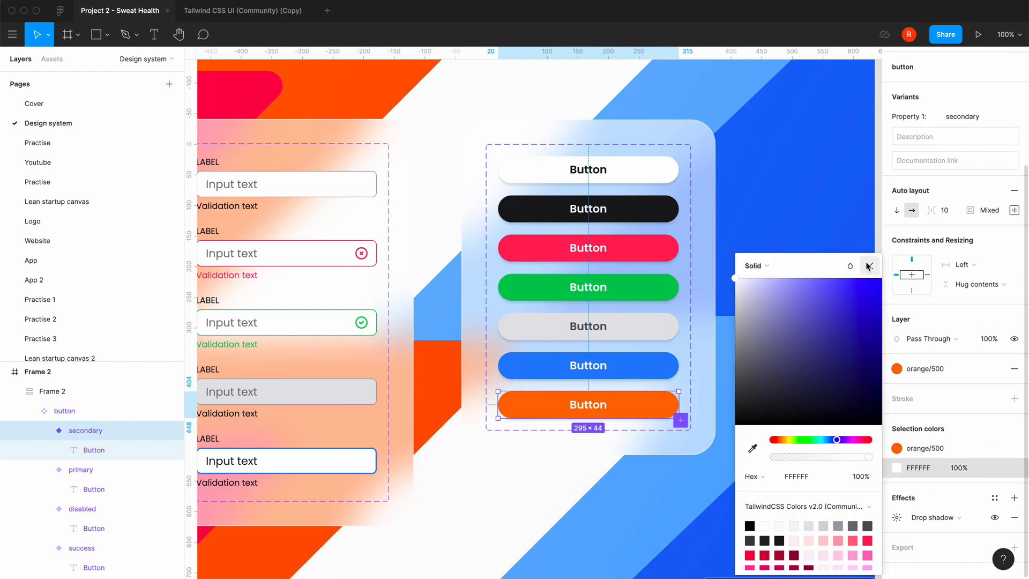
click(869, 265)
key(Escape)
Review the whole design system frame, checking the Default button variant and the input component set.
key(minus)
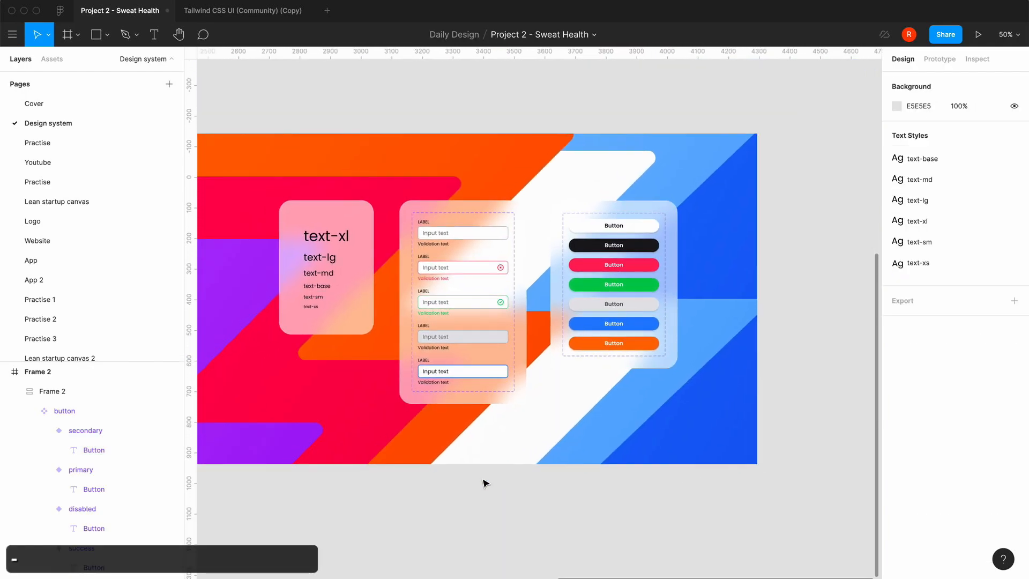
scroll(485, 484, left, 2)
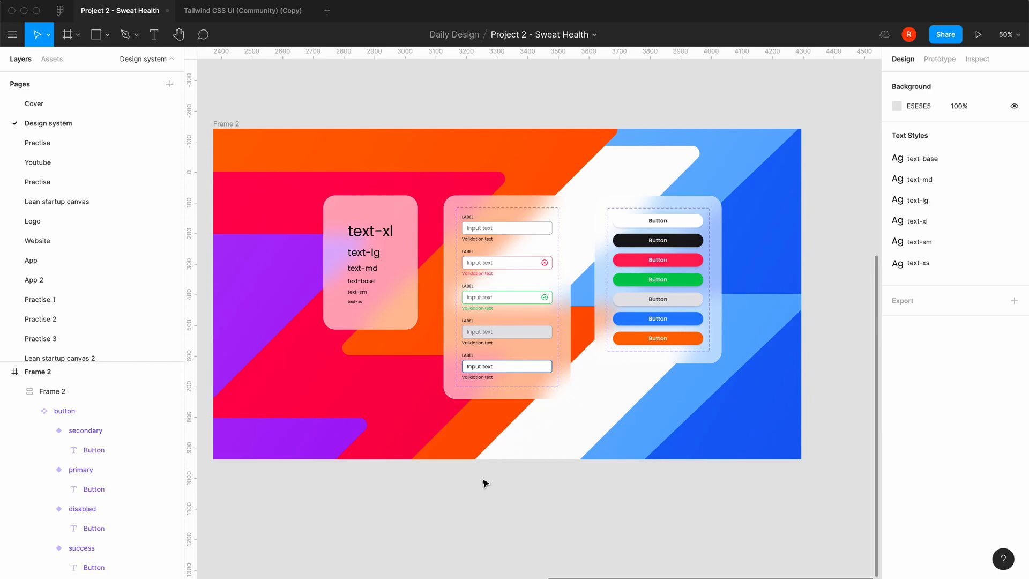
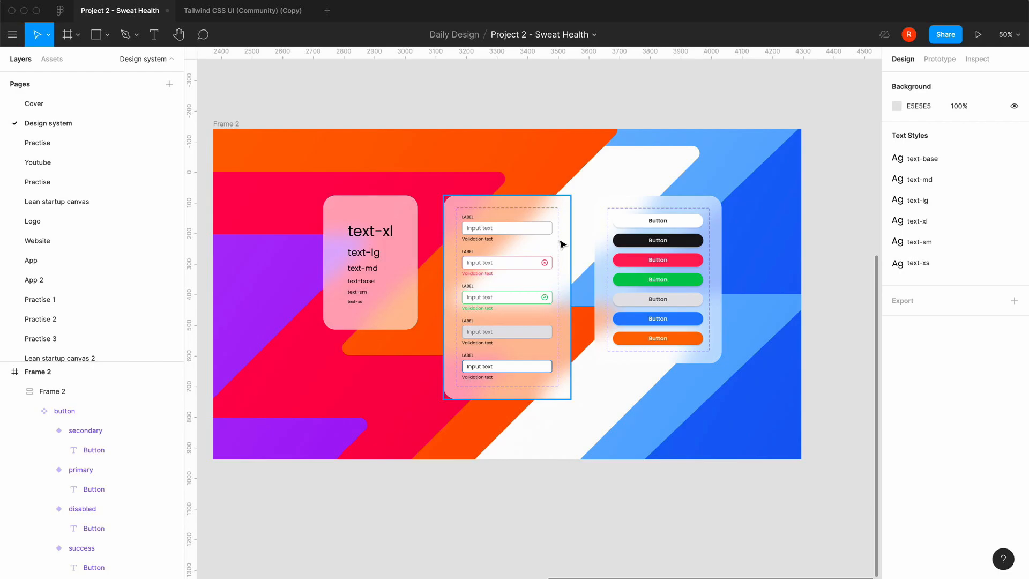
click(663, 224)
click(663, 223)
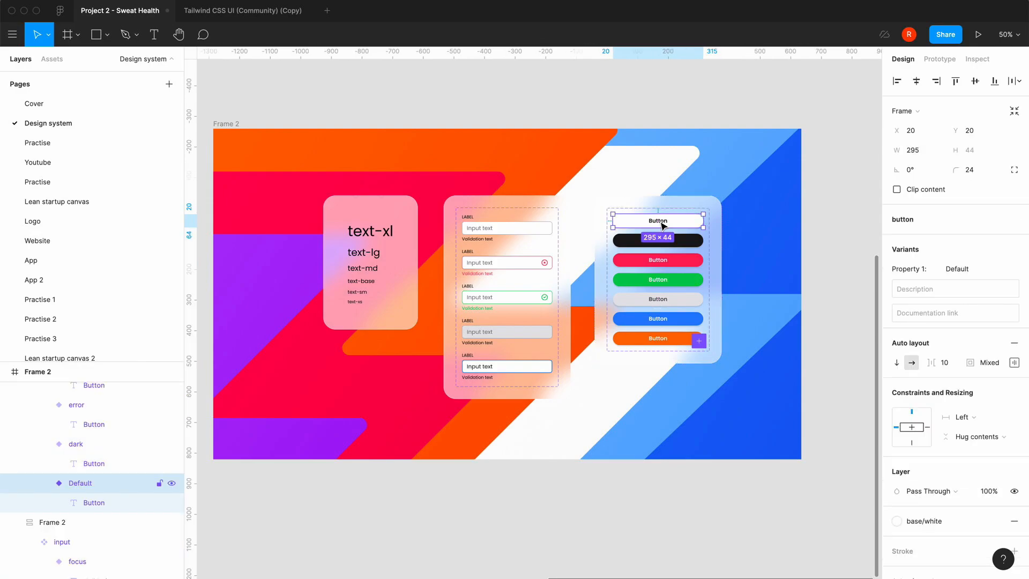
click(541, 240)
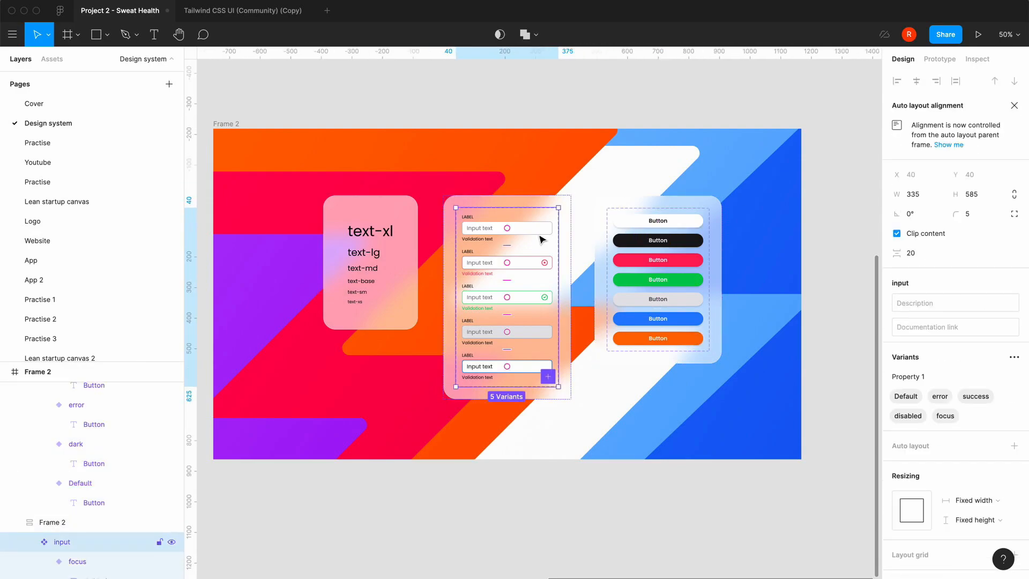
click(542, 238)
click(534, 492)
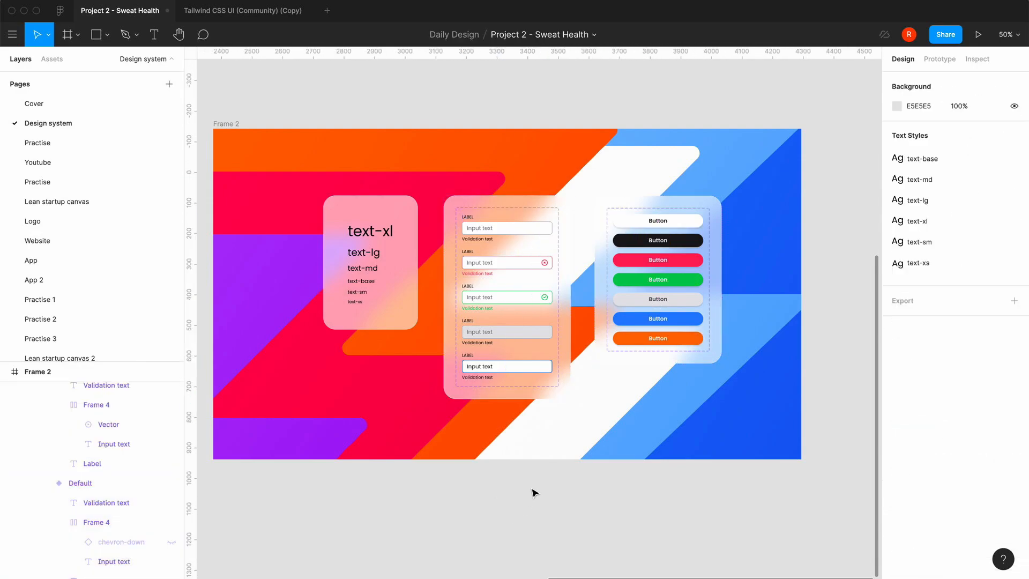
Shift the three glass cards slightly left in the frame, placing the text styles card at X 317 and the button card at X 1193.
drag(402, 288, 389, 288)
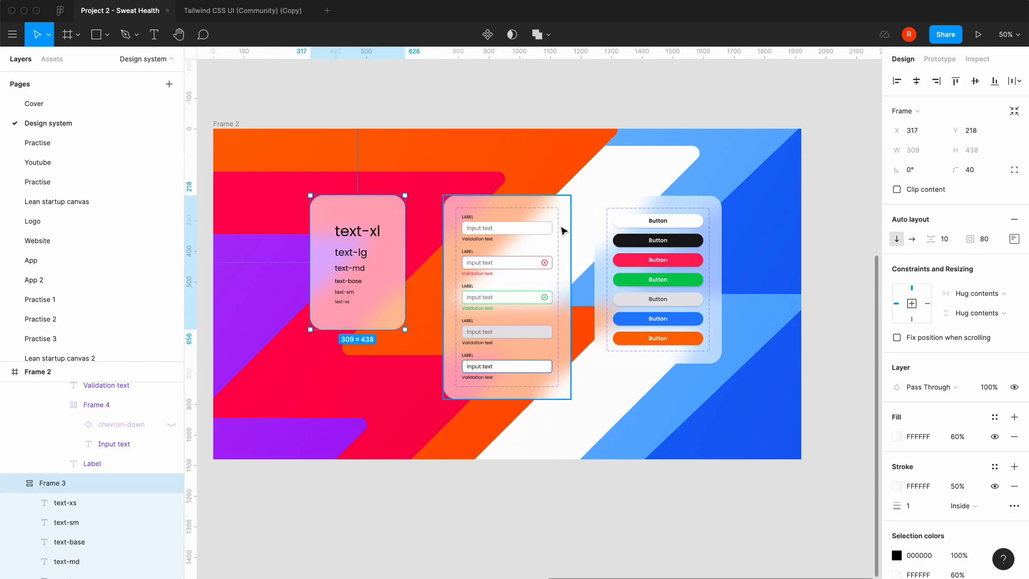
drag(561, 231, 548, 230)
drag(690, 213, 675, 212)
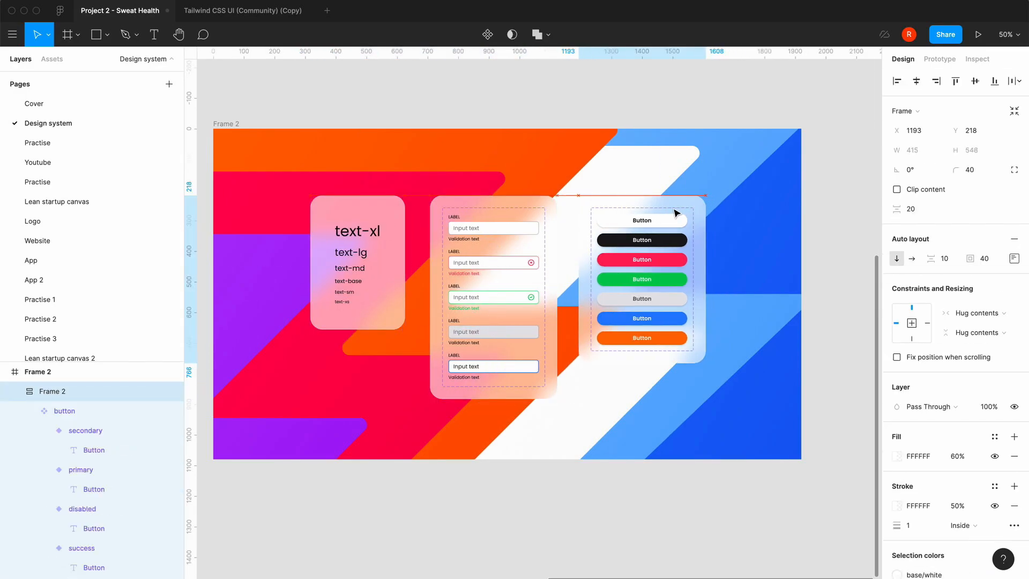
click(672, 109)
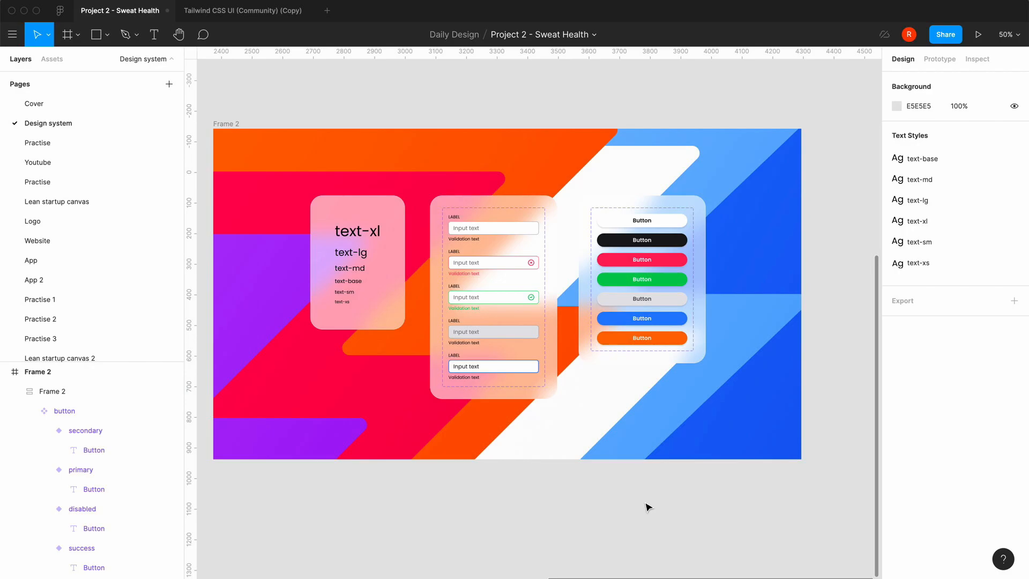